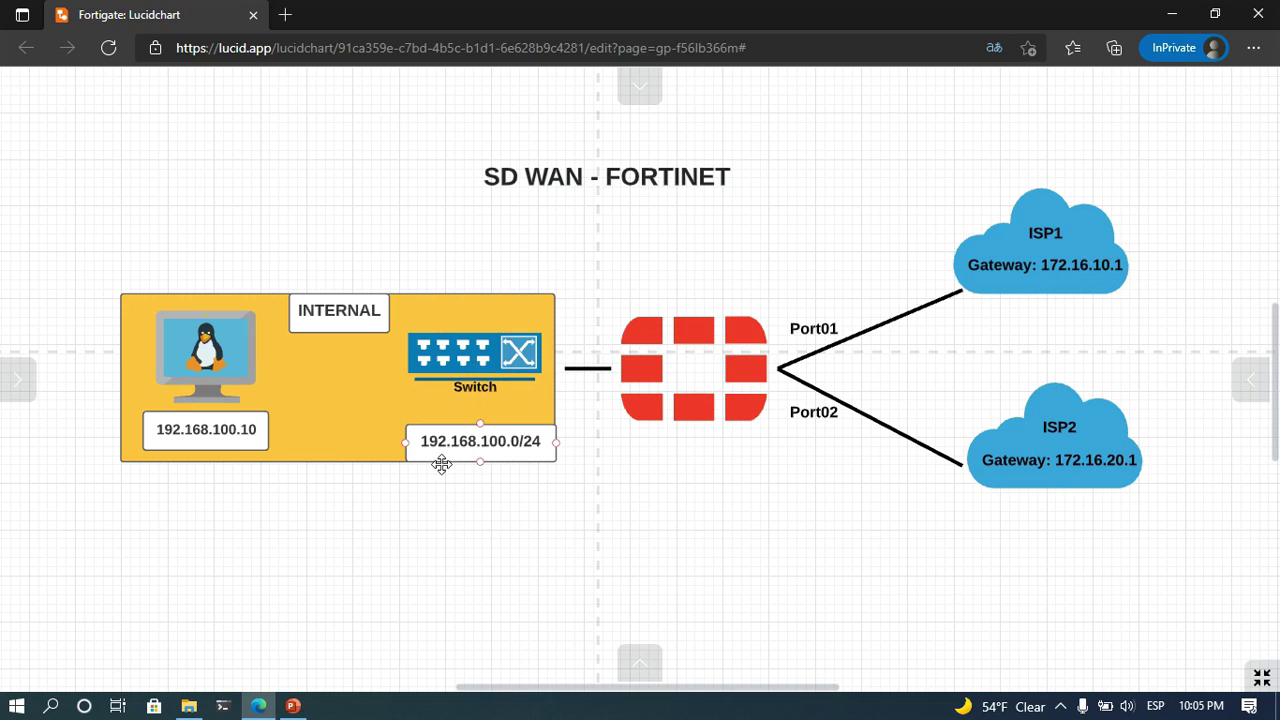
Examine the SD-WAN topology diagram: the internal network and its host, the firewall, and the ISP1 and ISP2 gateways.
click(313, 385)
click(160, 362)
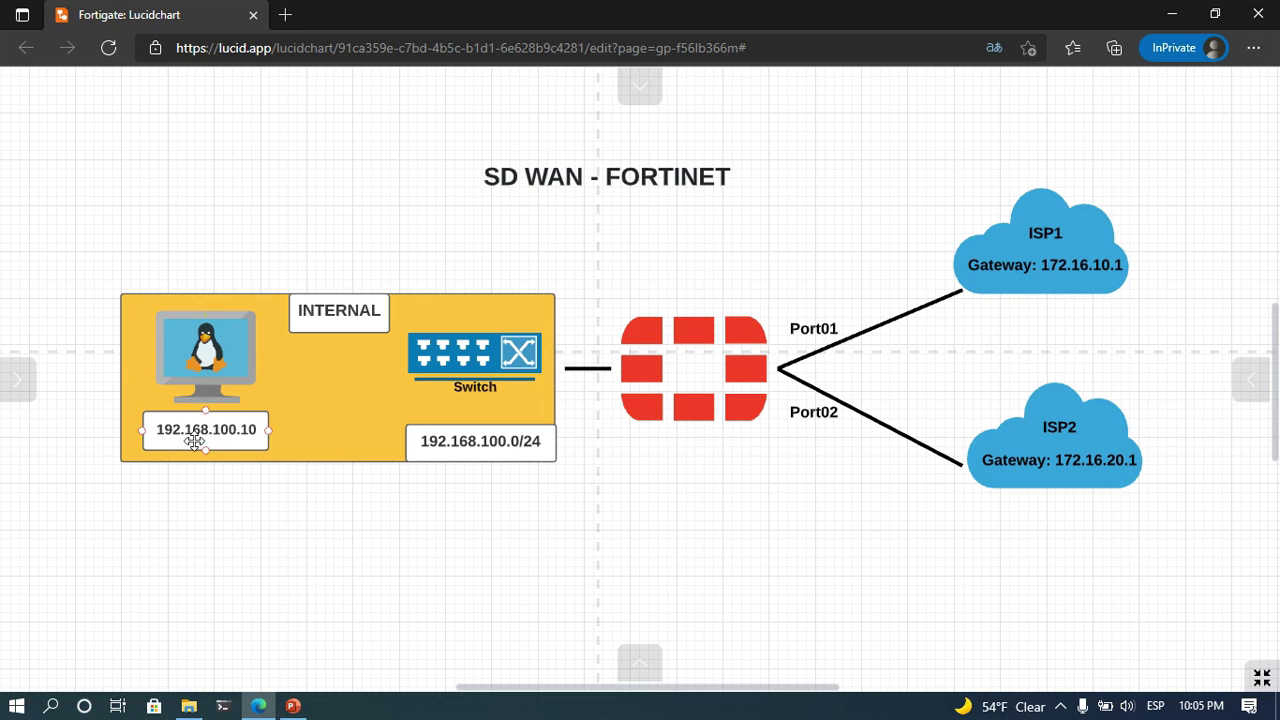
click(242, 420)
click(480, 443)
click(683, 409)
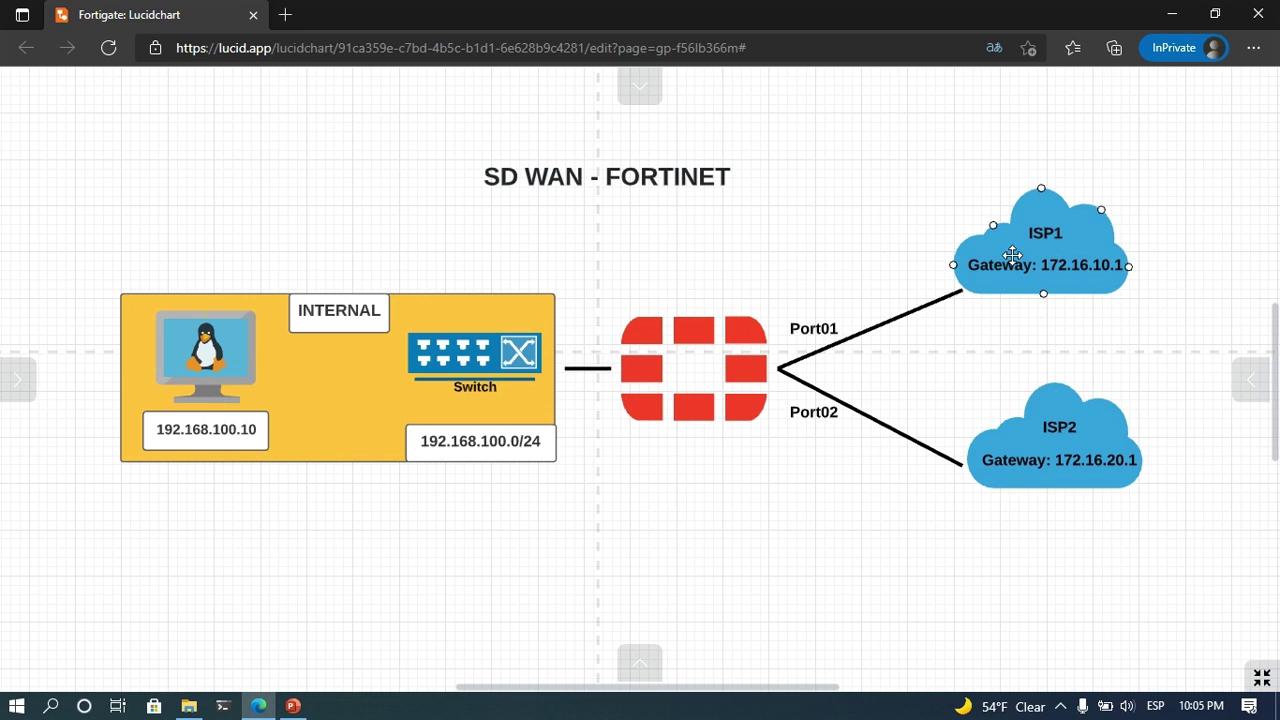
click(1000, 442)
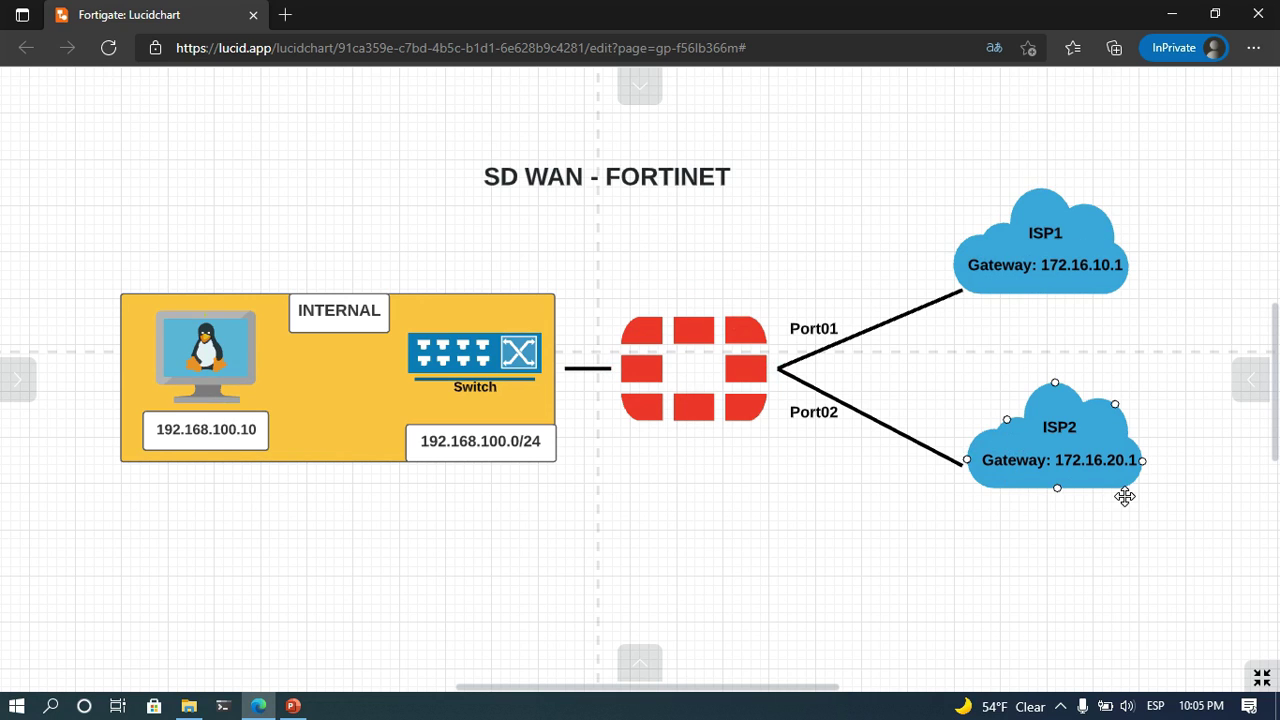
click(1077, 278)
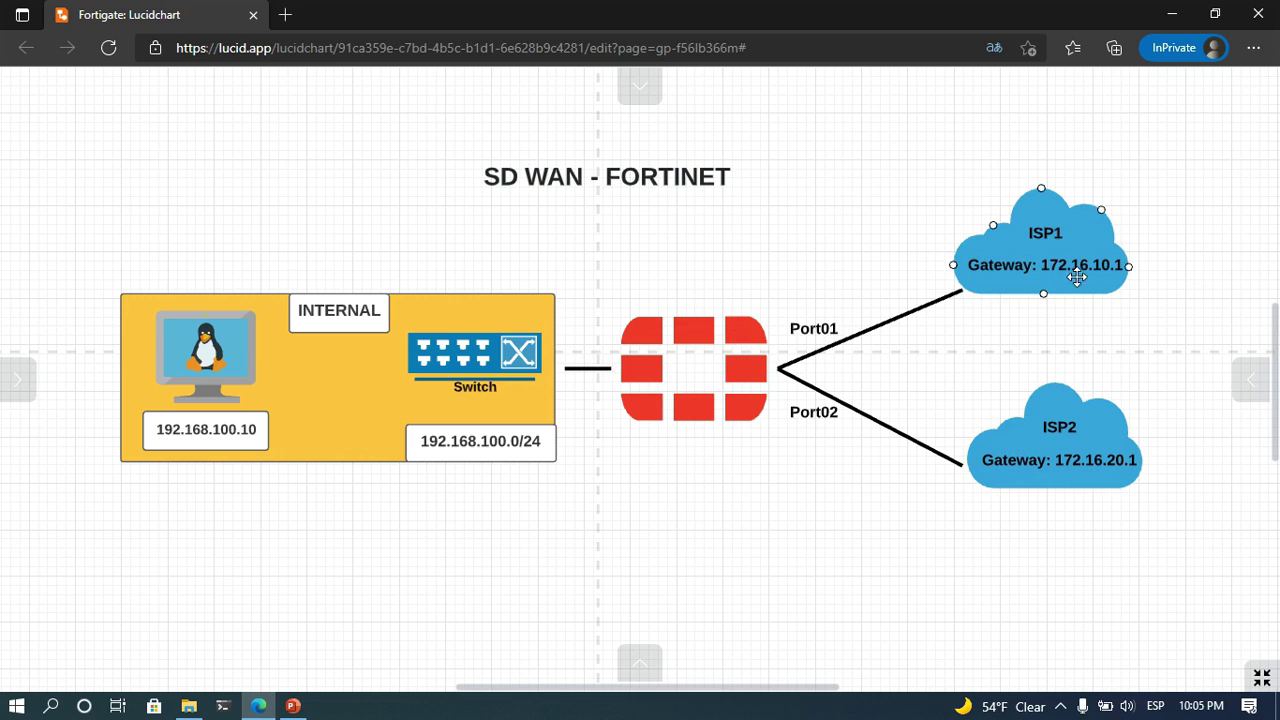
click(549, 266)
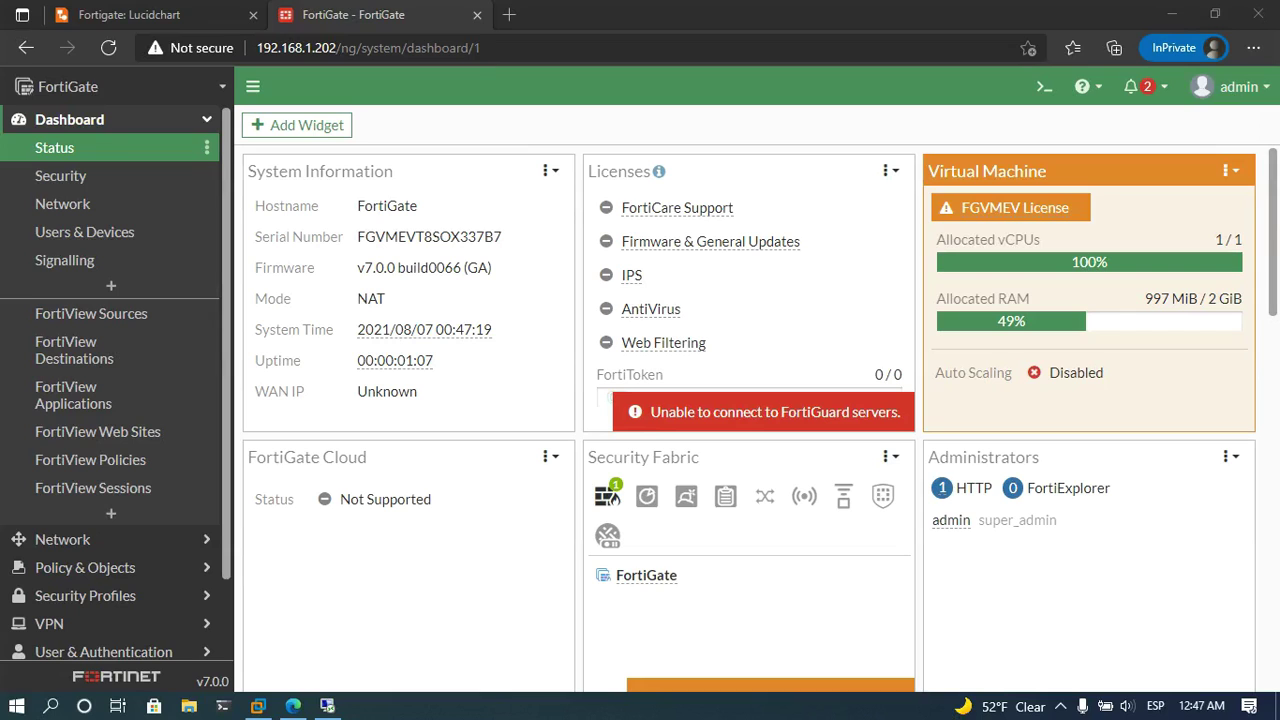
Open the FortiGate's network interfaces list.
click(200, 120)
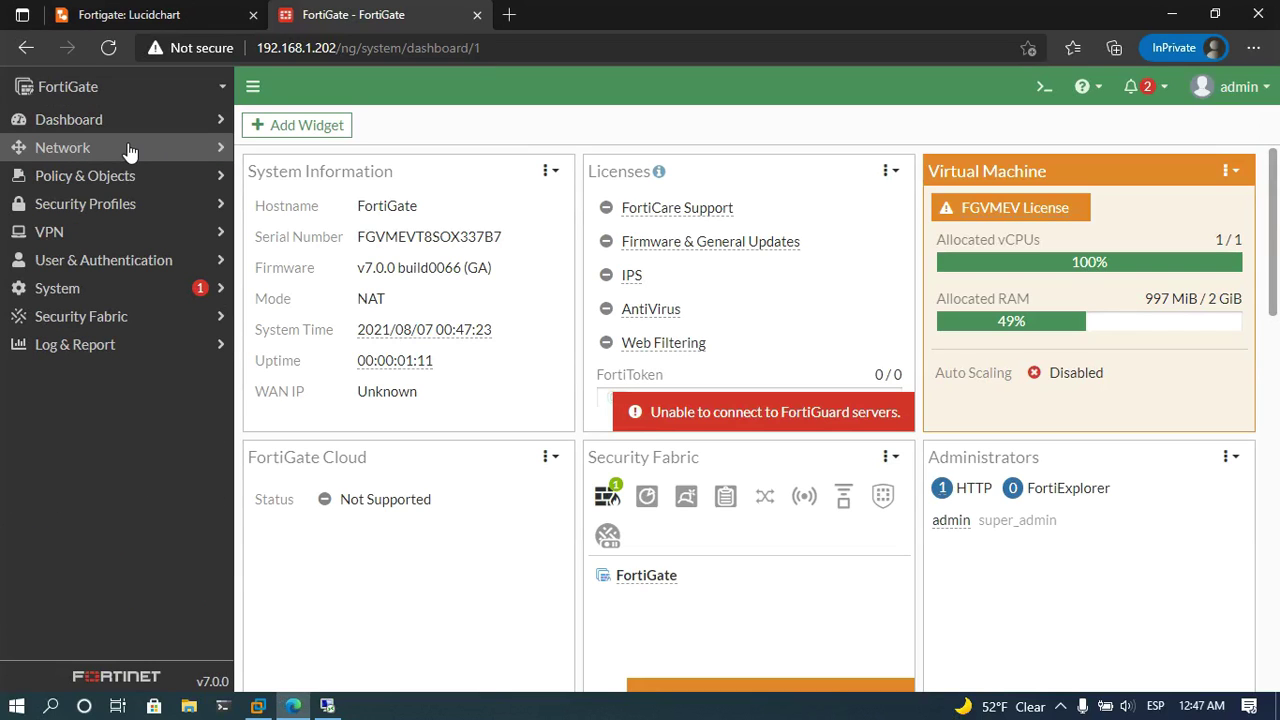
click(128, 150)
click(117, 181)
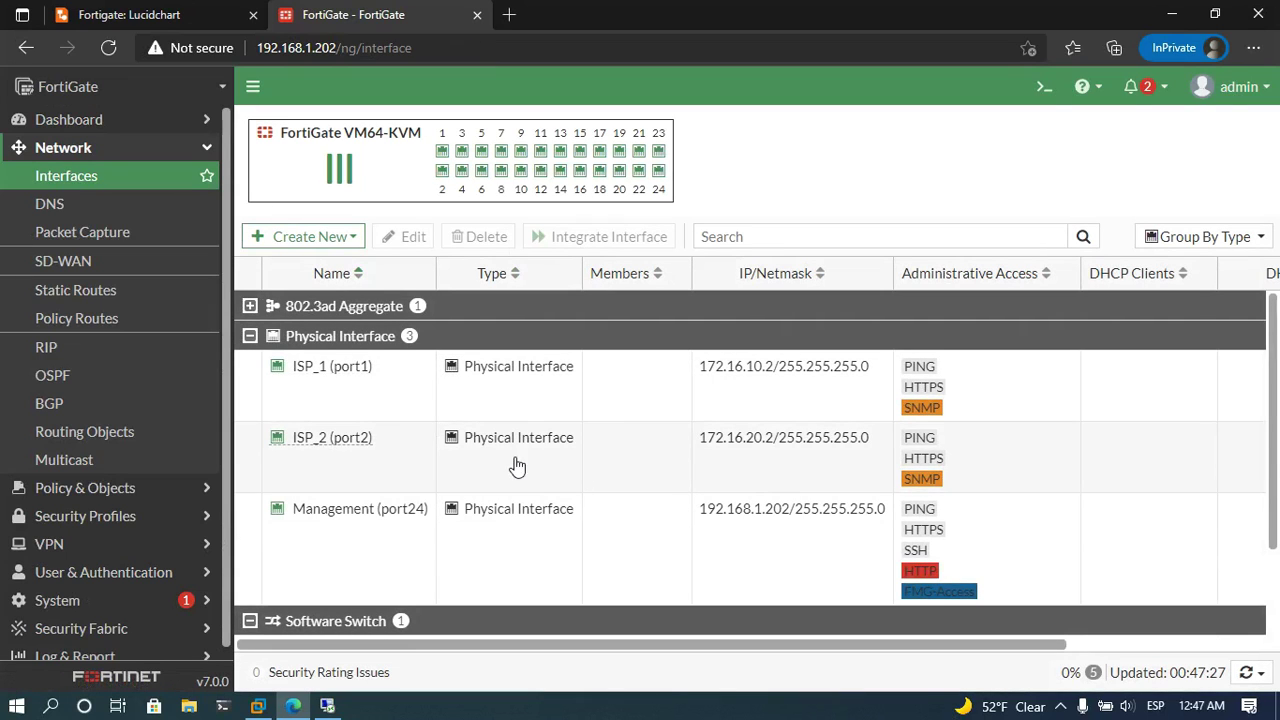
Review the interfaces list, checking the addressing of ISP_1 (port1), ISP_2 (port2) and the INTERNAL software switch.
scroll(517, 465, down, 2)
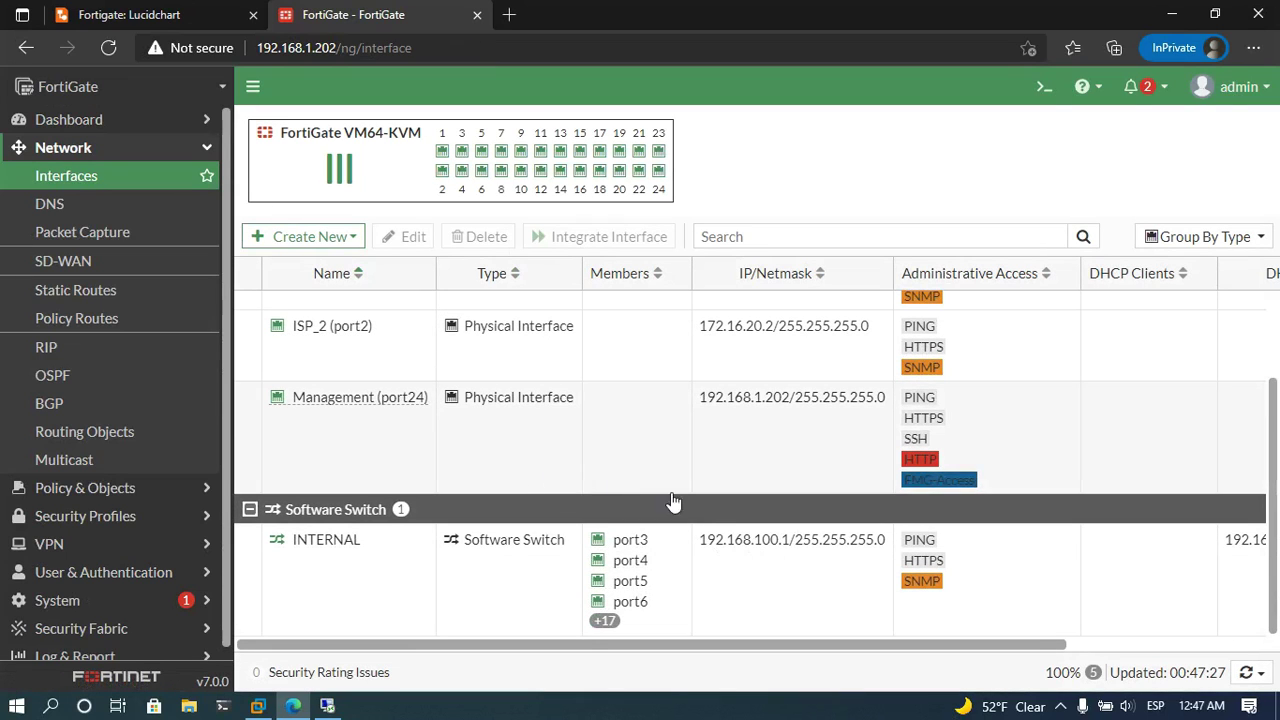
scroll(700, 505, up, 2)
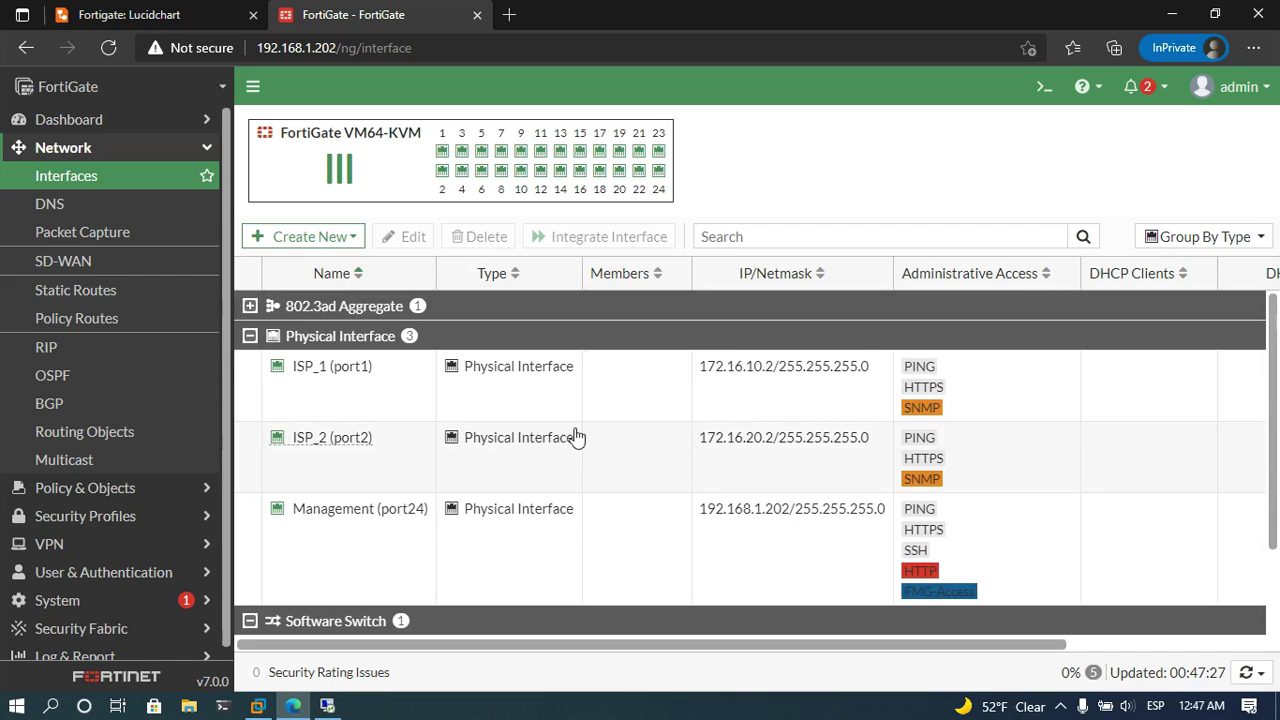
click(385, 400)
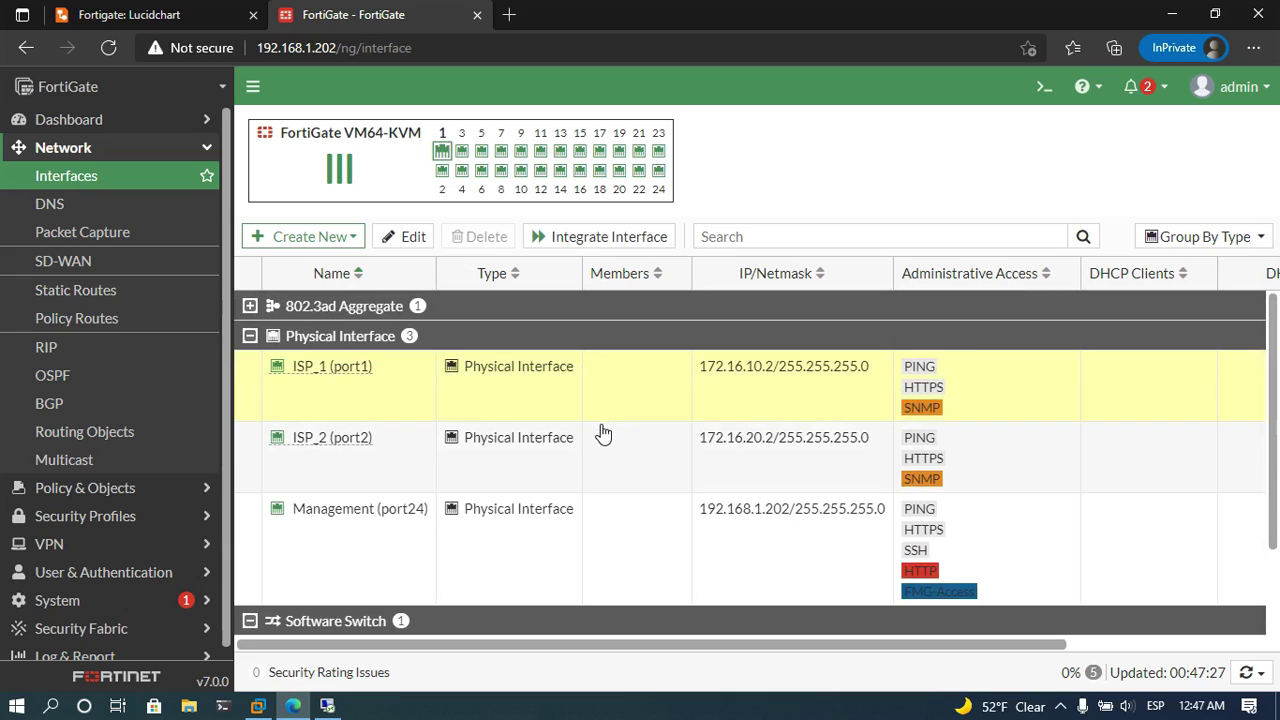
click(582, 450)
scroll(526, 451, down, 1)
scroll(528, 451, up, 1)
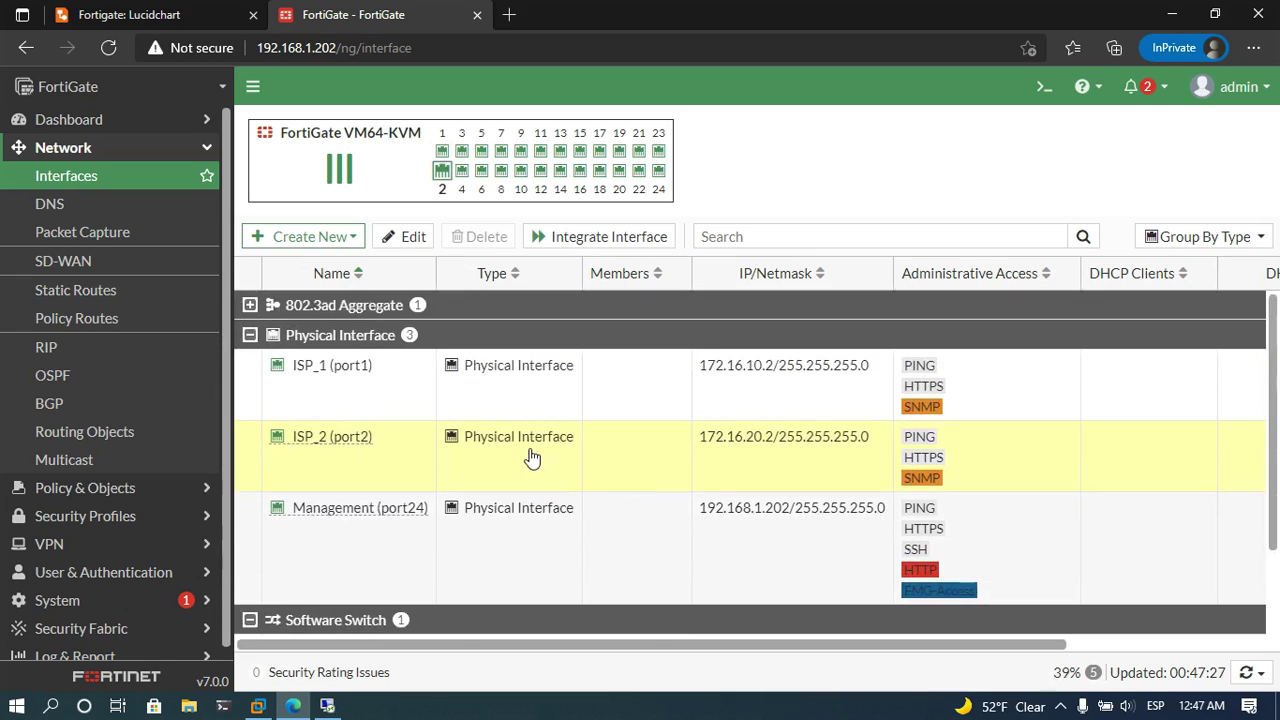
click(557, 396)
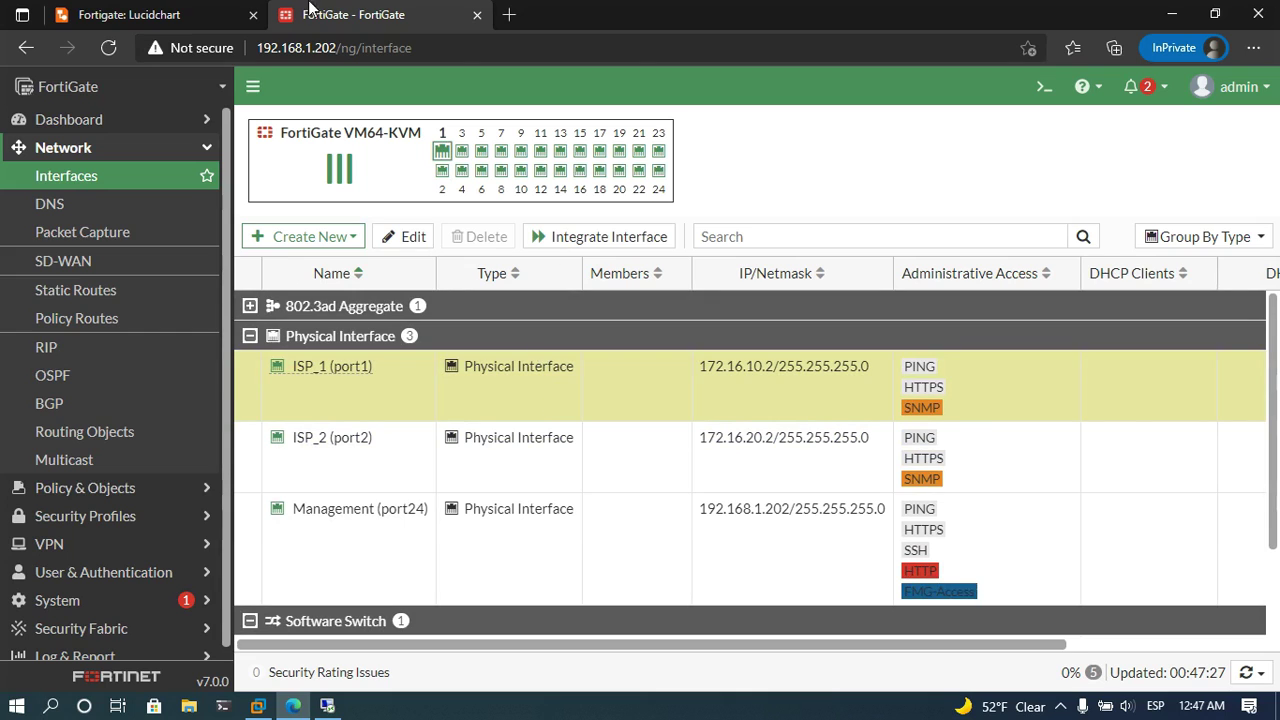
Compare the ISP_1 and INTERNAL interfaces in FortiGate with the Lucidchart topology diagram.
click(168, 14)
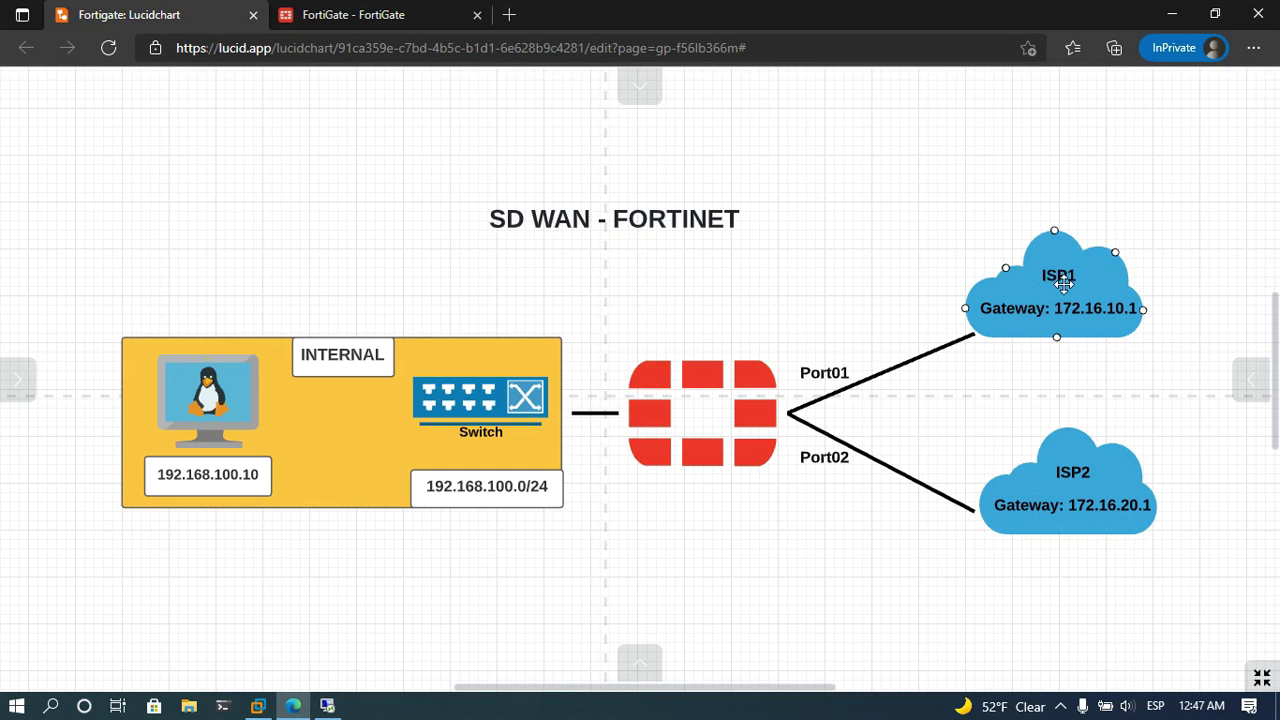
click(371, 8)
scroll(437, 451, down, 2)
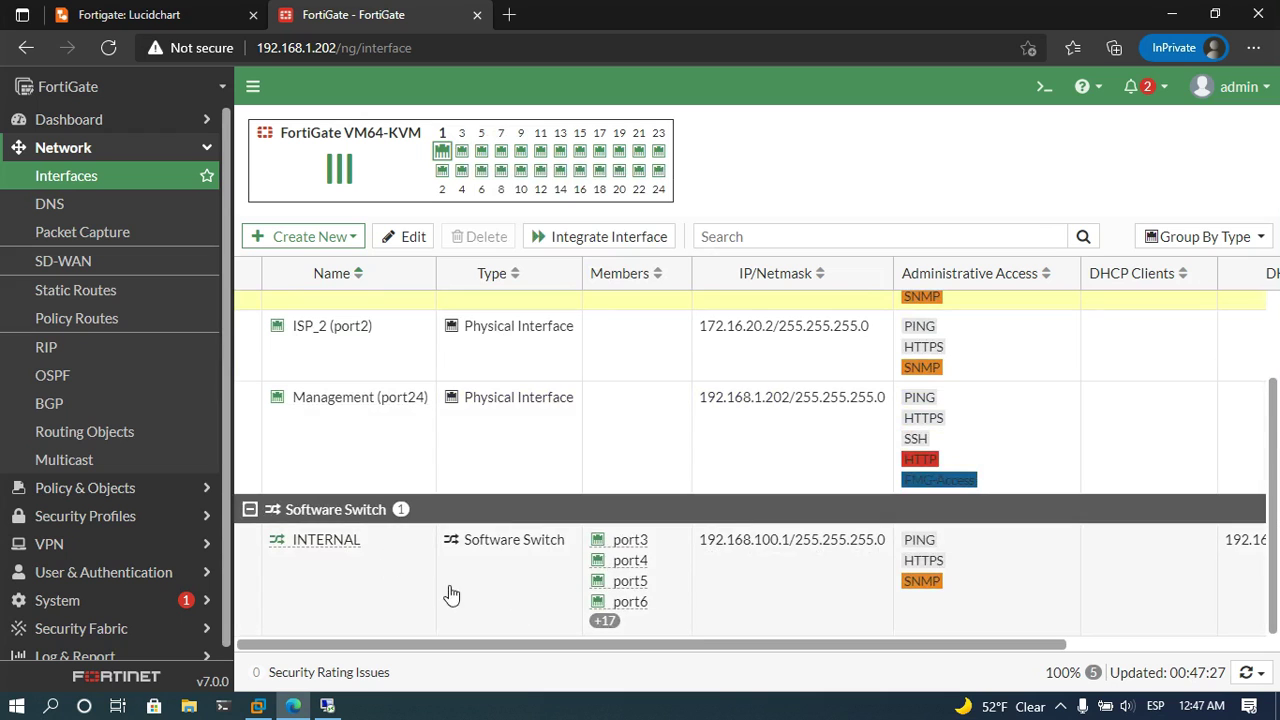
click(134, 20)
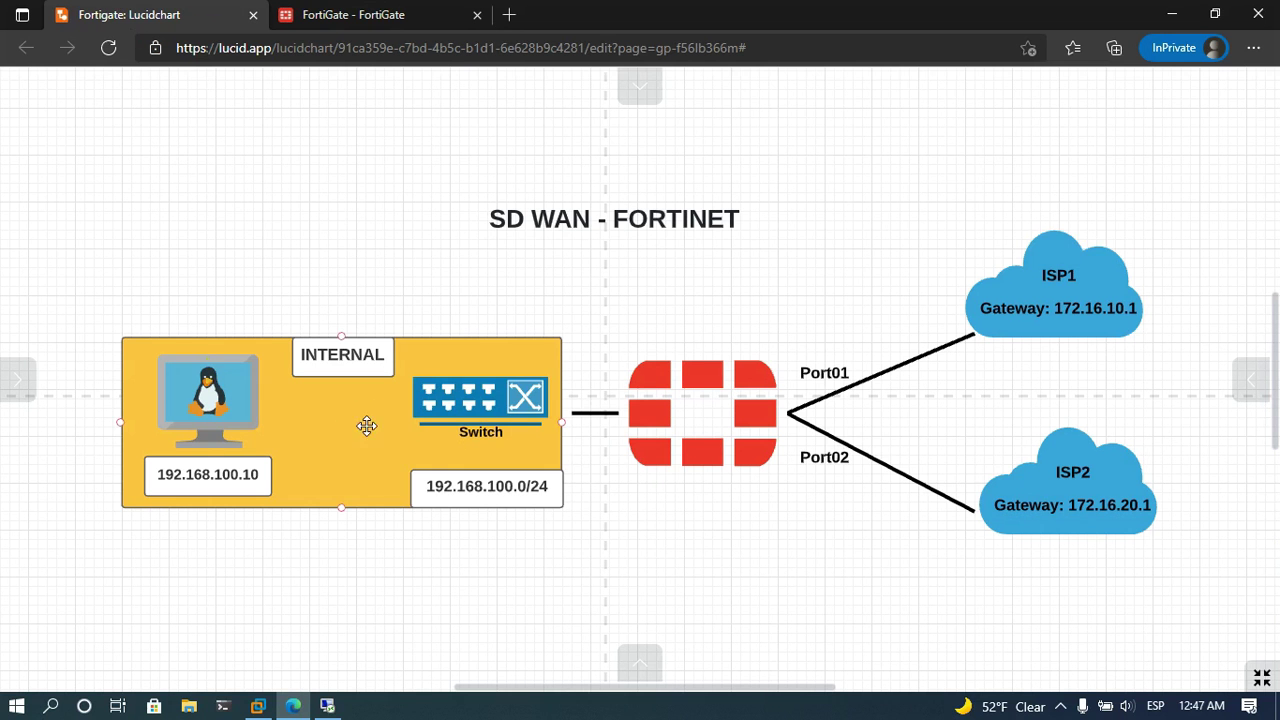
click(307, 8)
scroll(537, 397, up, 3)
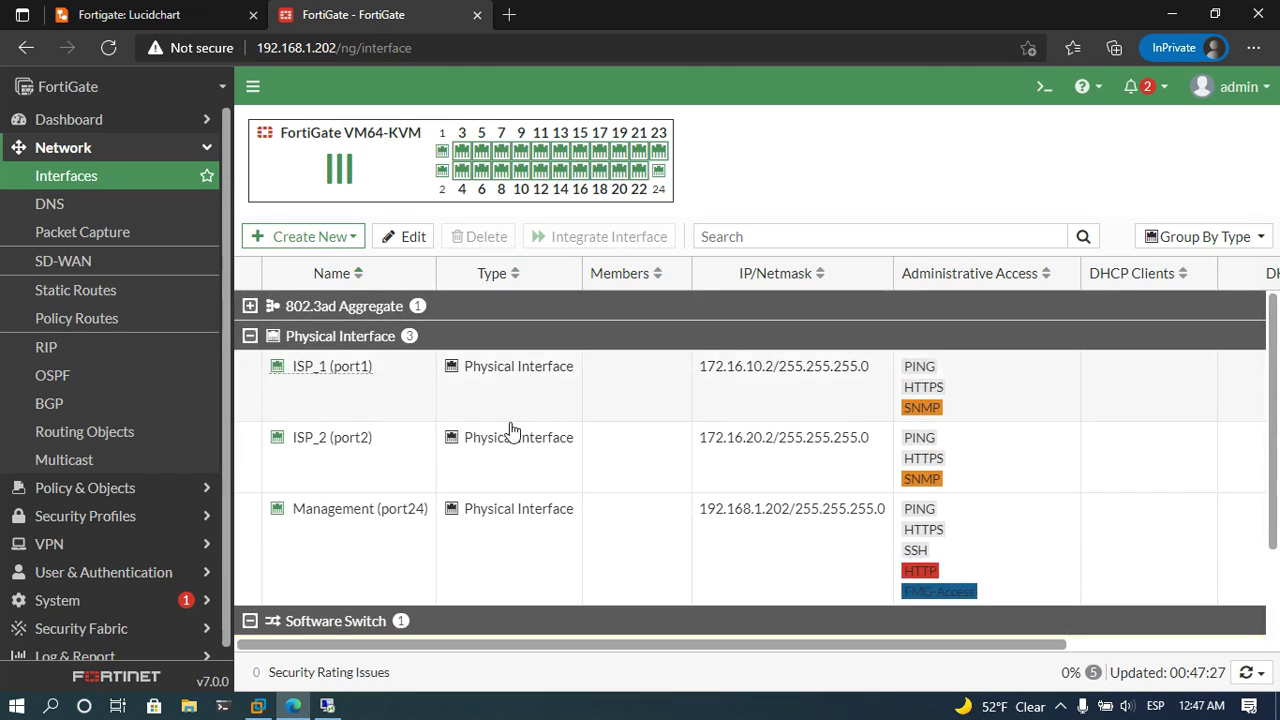
scroll(549, 570, down, 2)
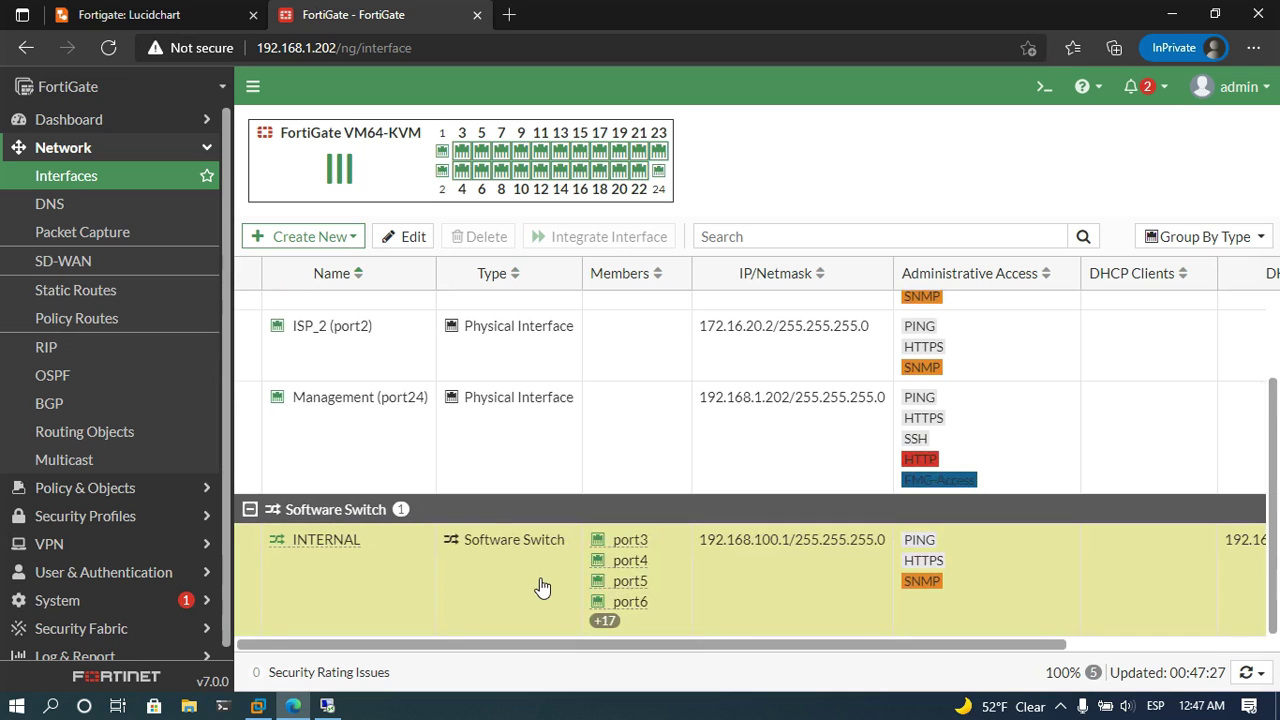
Inspect the ISP_1 (port1) interface's role, estimated bandwidth, address and administrative access, and close it without saving.
scroll(419, 418, up, 2)
double_click(381, 392)
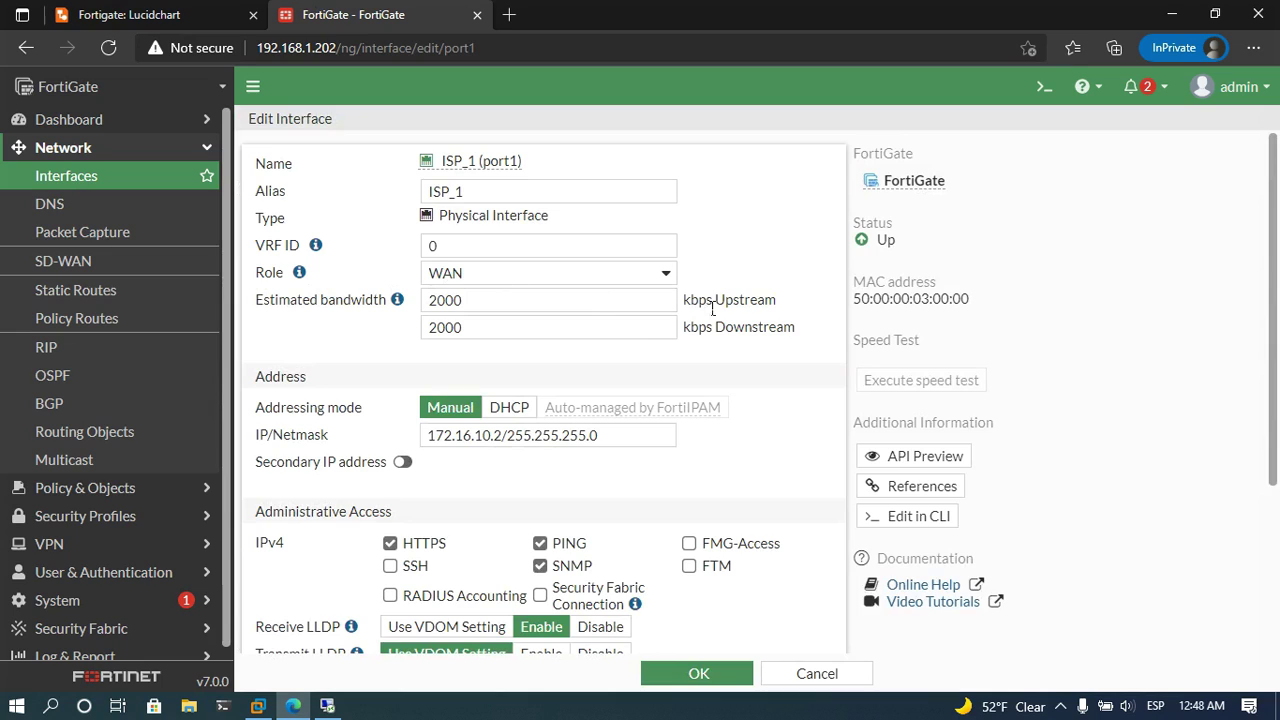
click(520, 309)
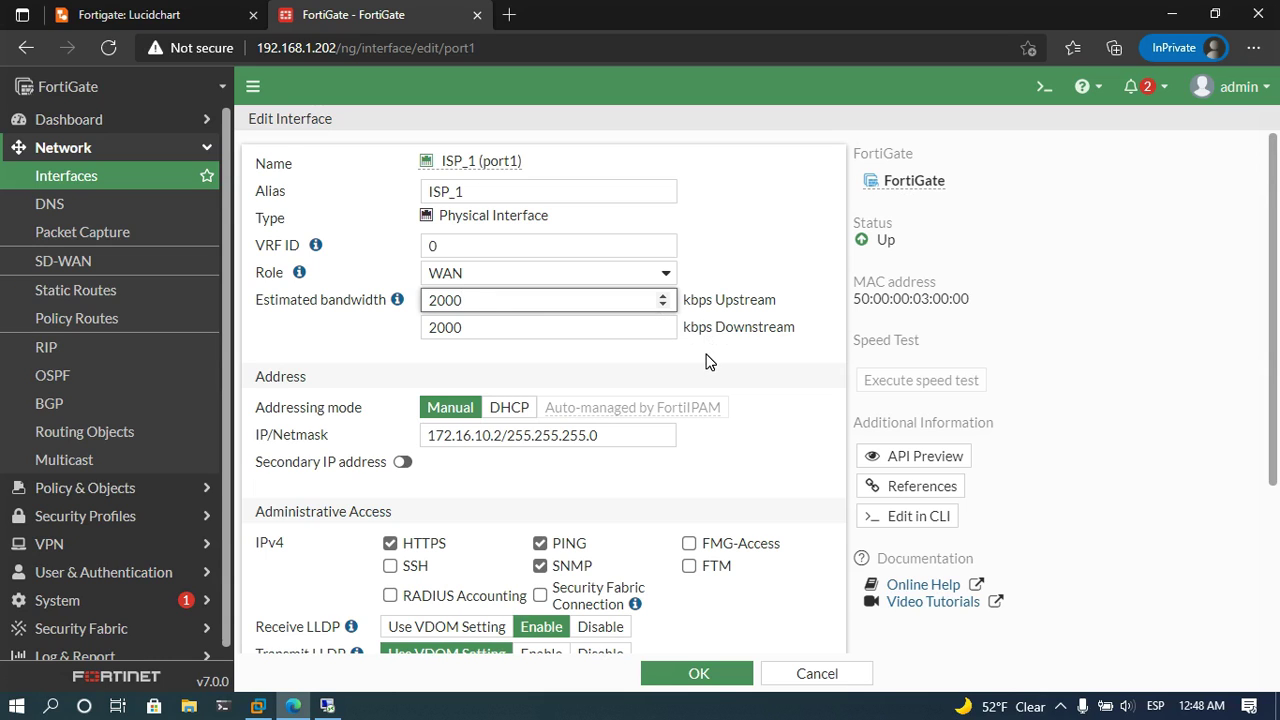
scroll(690, 365, down, 1)
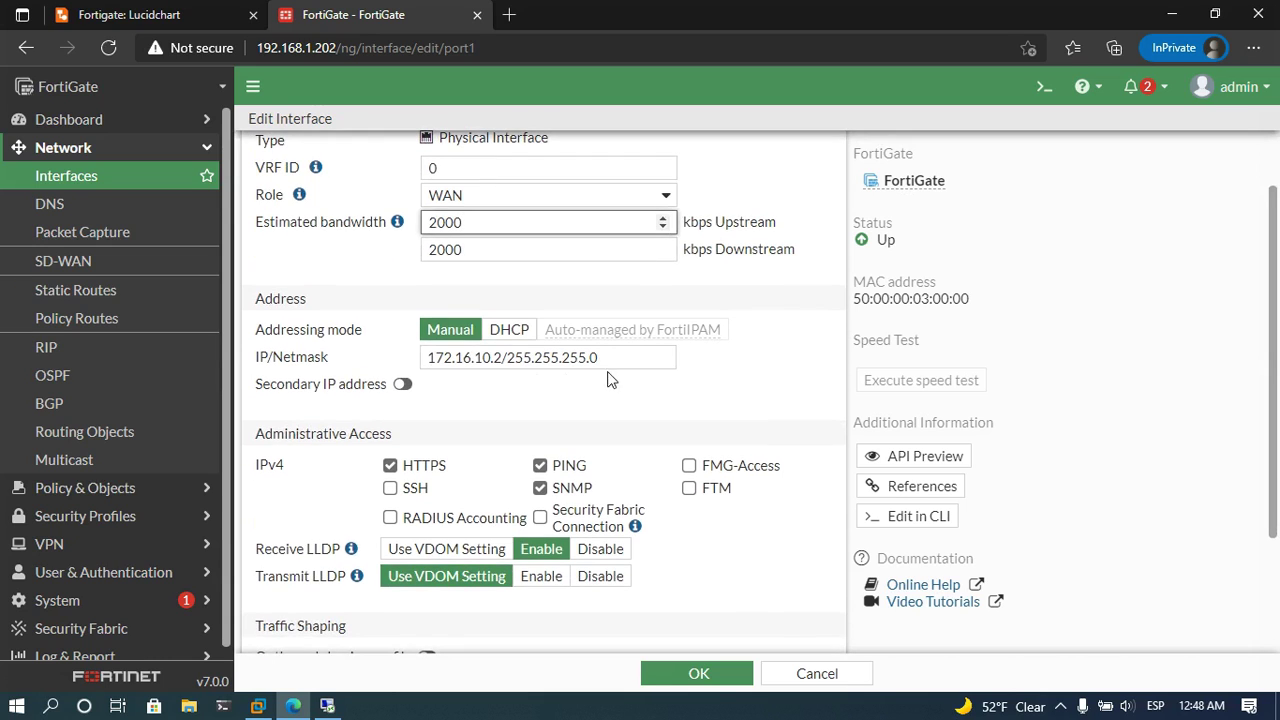
scroll(514, 390, down, 2)
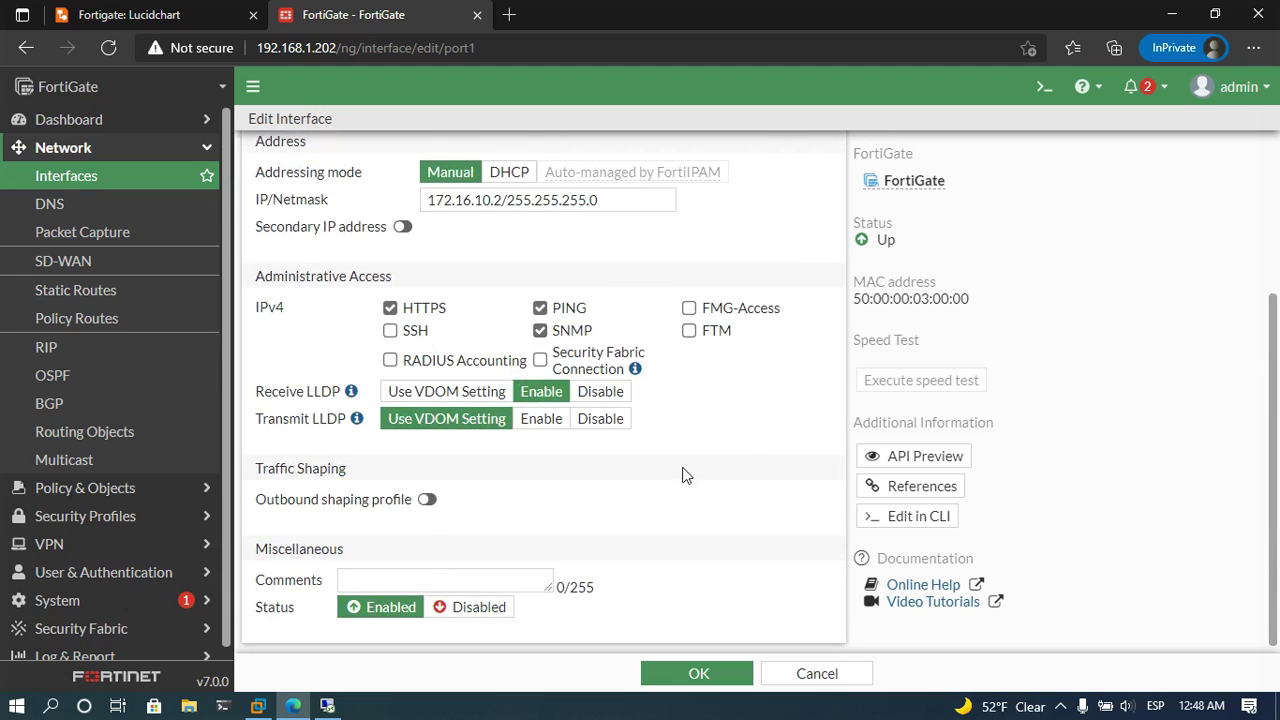
click(815, 673)
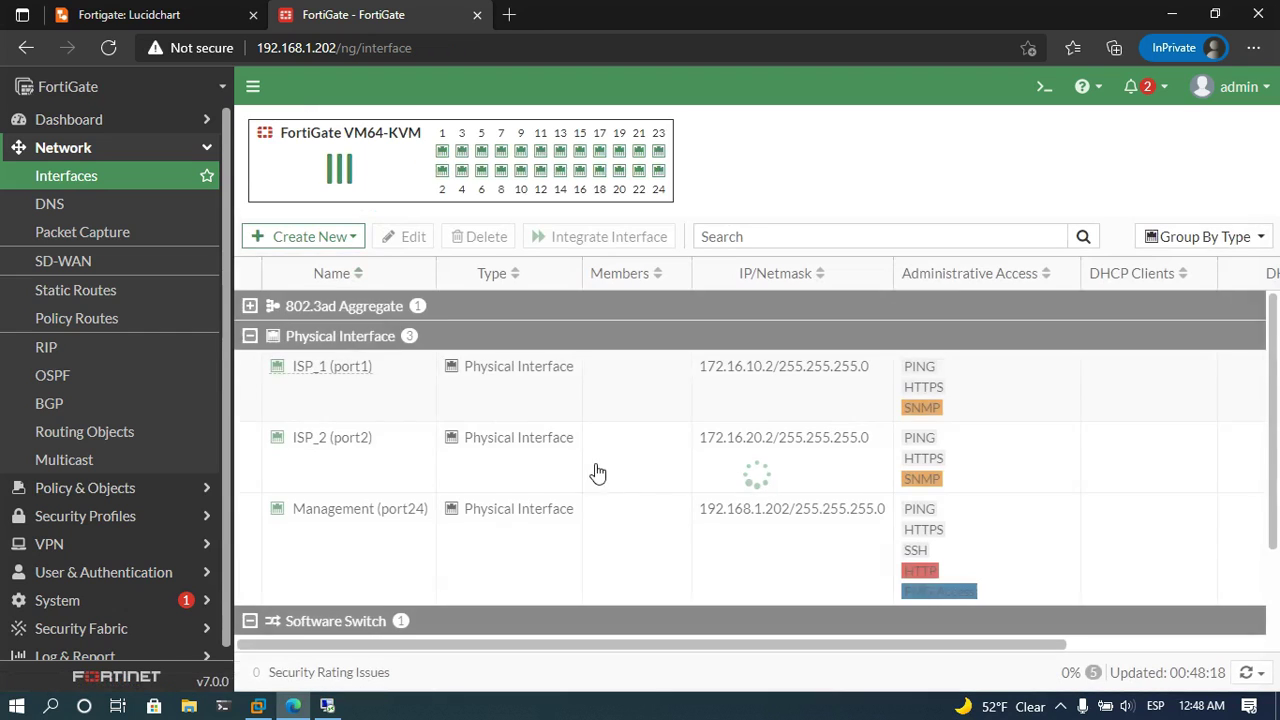
Inspect the ISP_2 (port2) interface's estimated bandwidth, address and administrative access, and close it without saving.
double_click(419, 470)
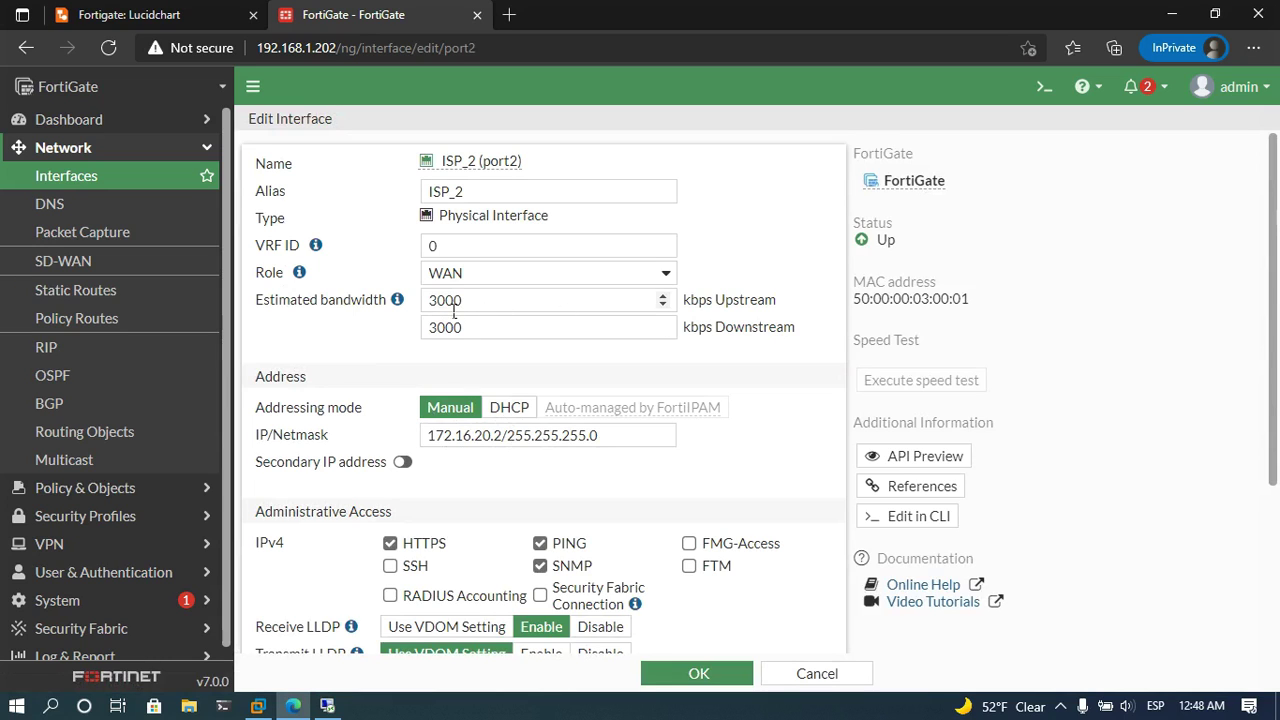
scroll(445, 348, down, 1)
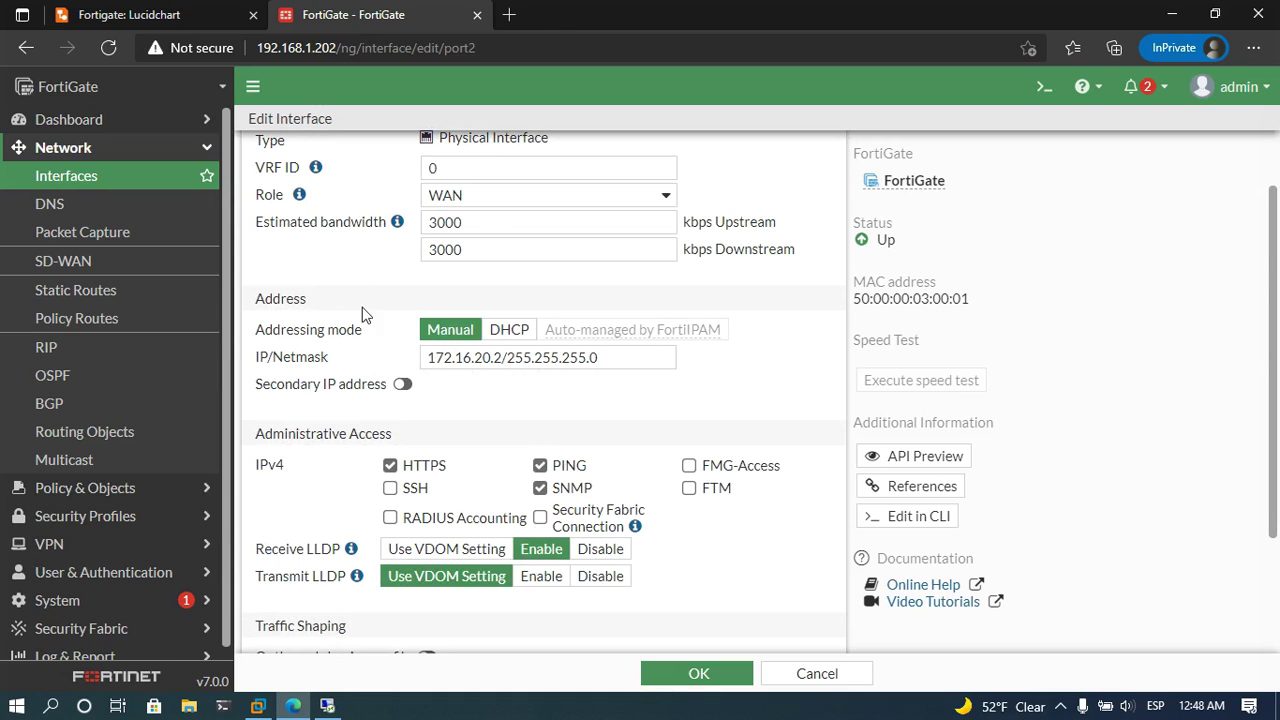
scroll(363, 314, down, 2)
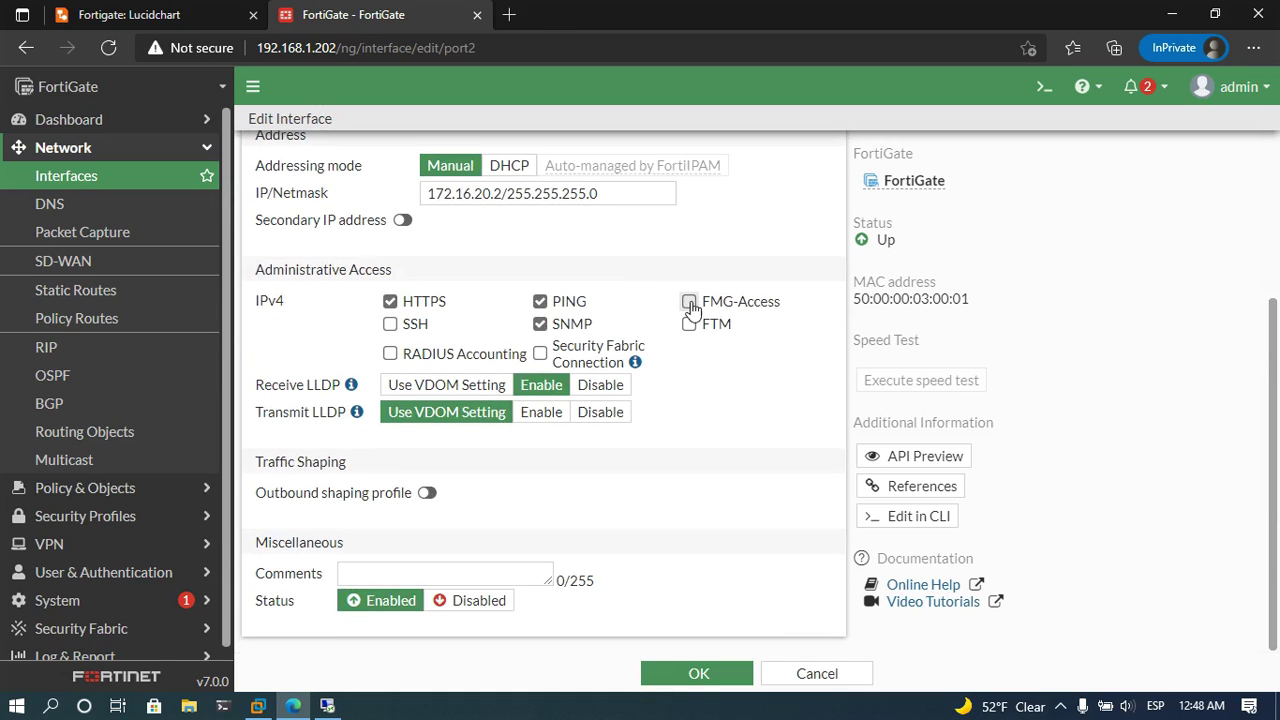
click(817, 674)
Check the reference counts of the ISP_1 (port1) and ISP_2 (port2) interfaces in the interfaces list.
scroll(595, 483, down, 2)
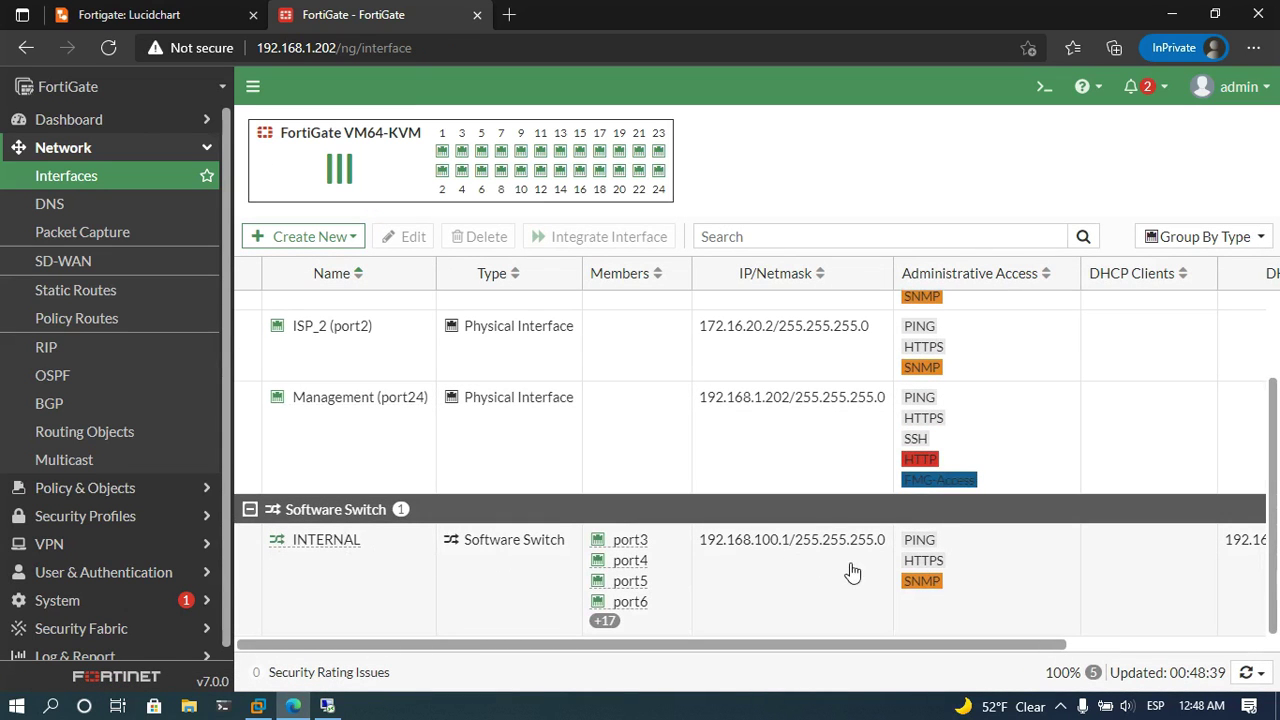
scroll(845, 565, up, 2)
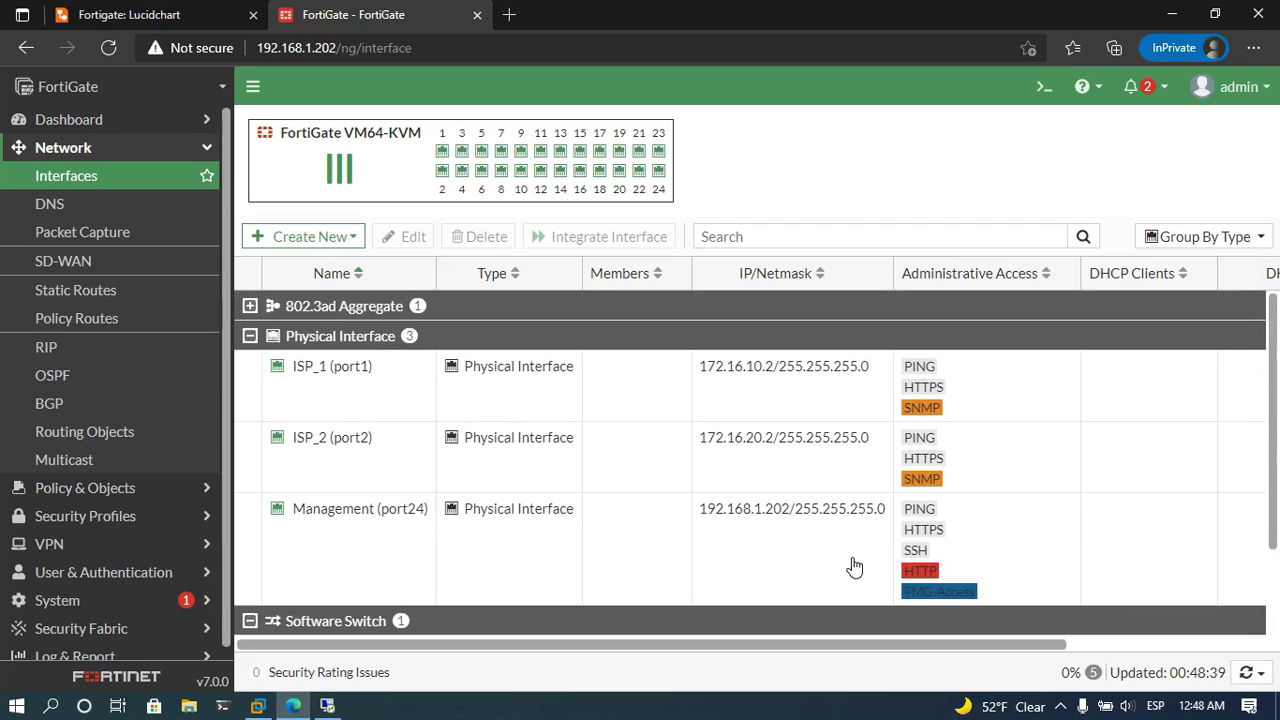
click(392, 404)
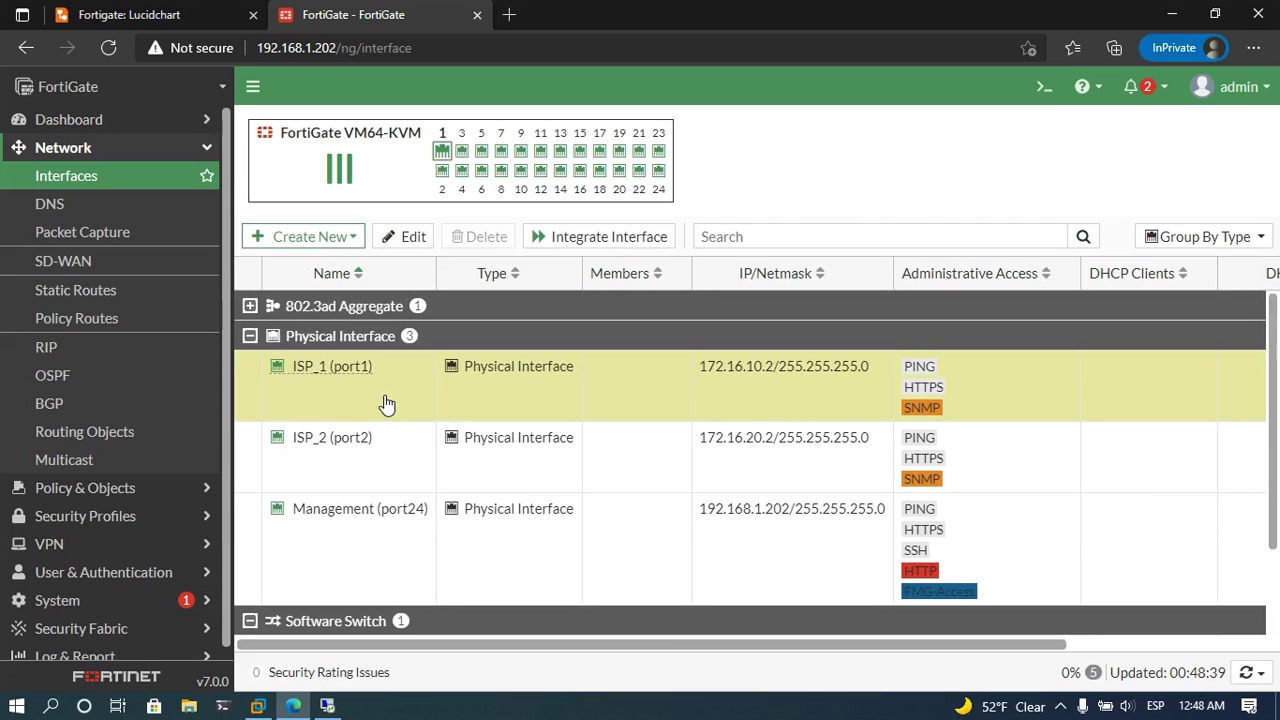
click(366, 444)
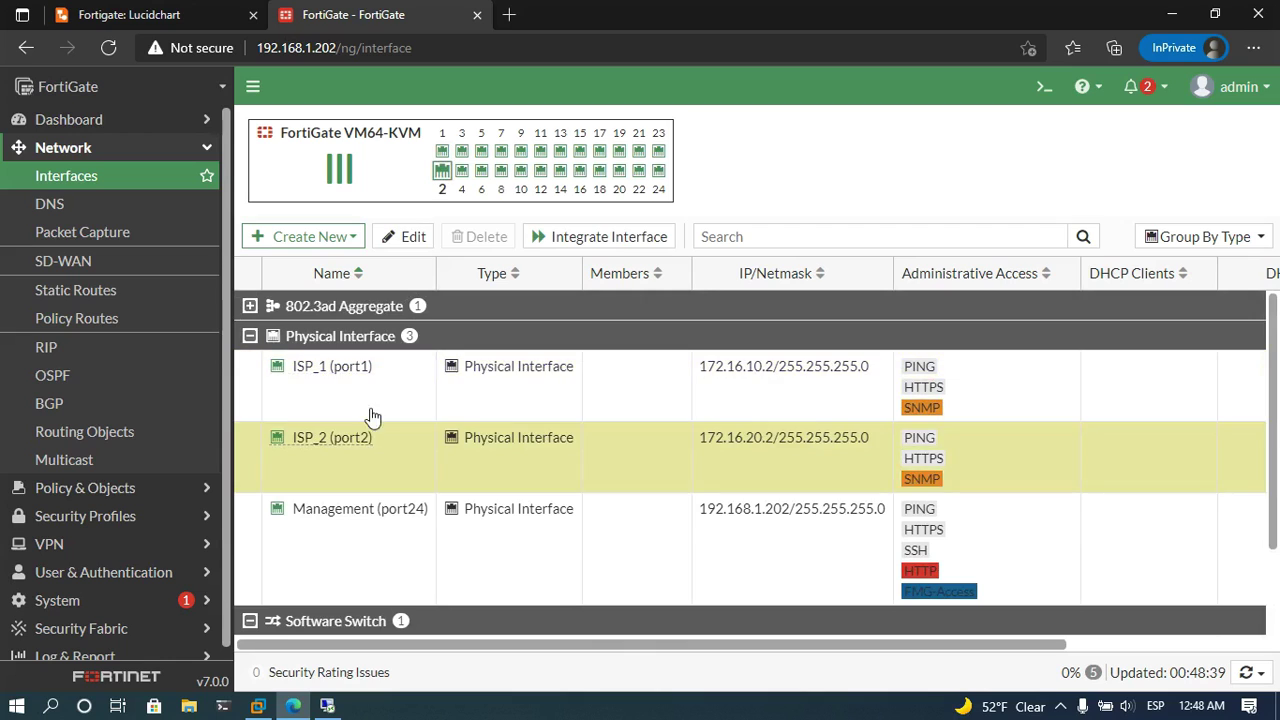
click(370, 412)
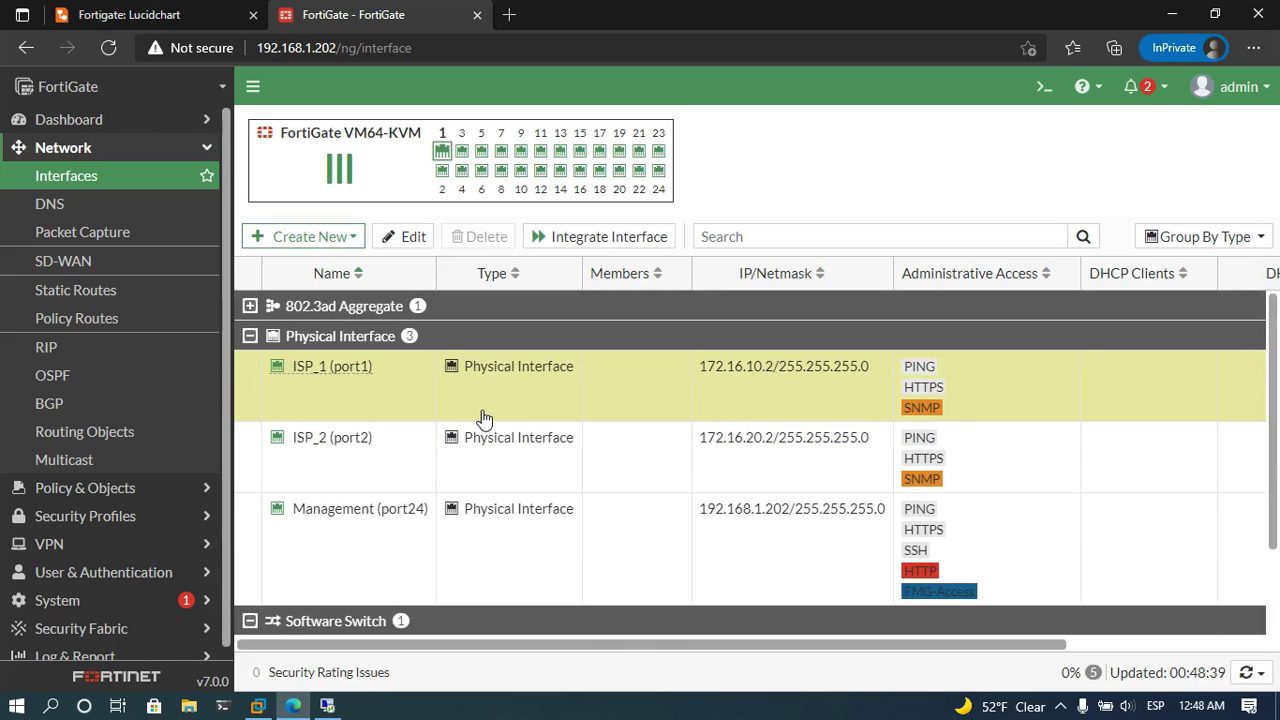
click(384, 450)
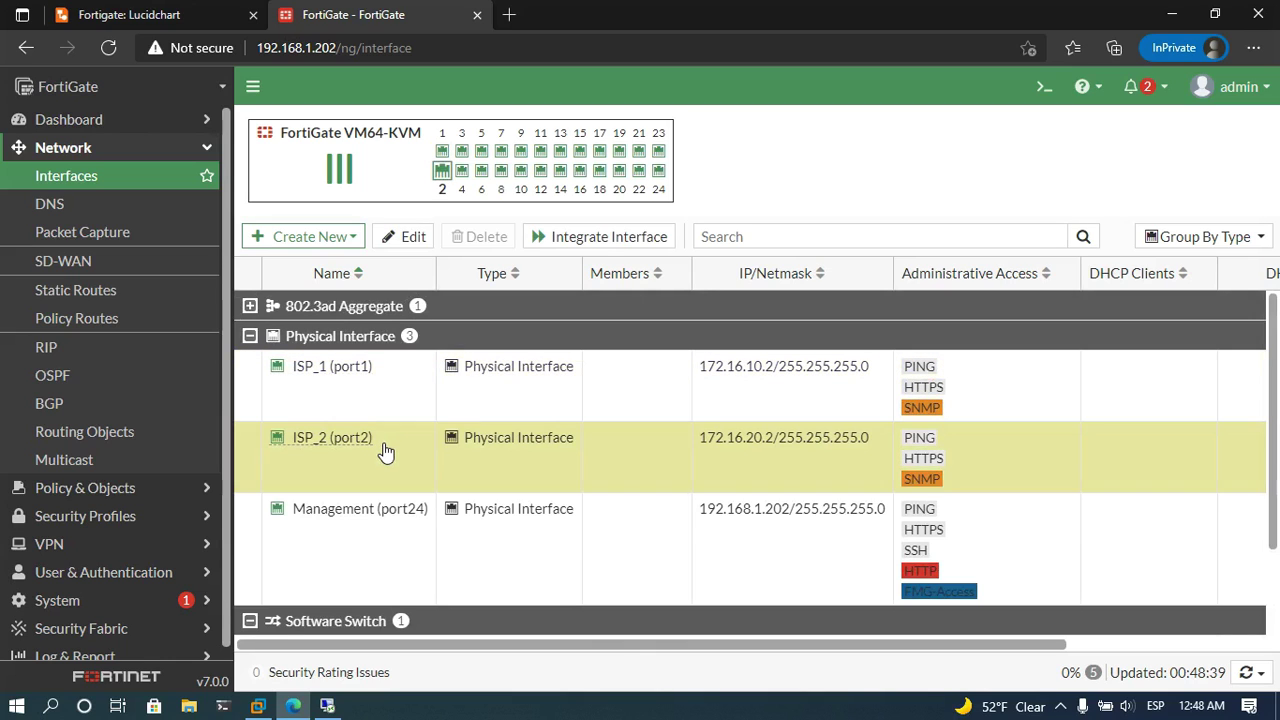
drag(610, 652, 833, 664)
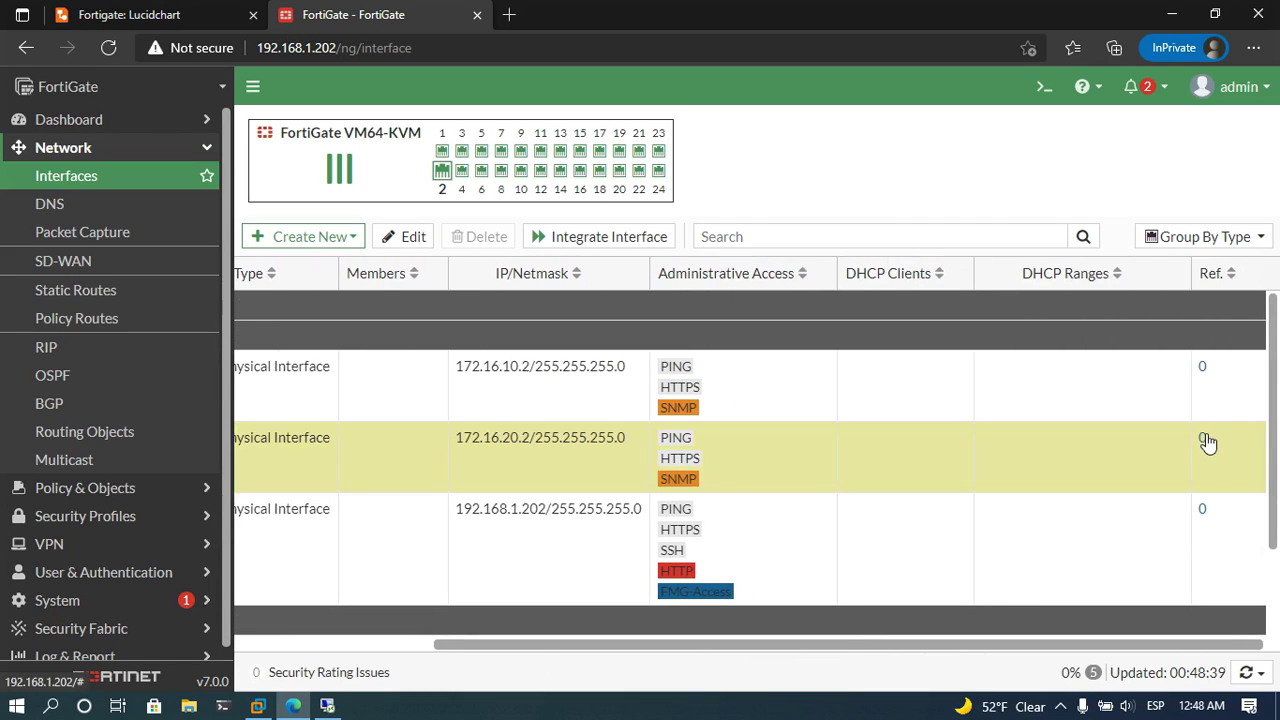
click(1224, 390)
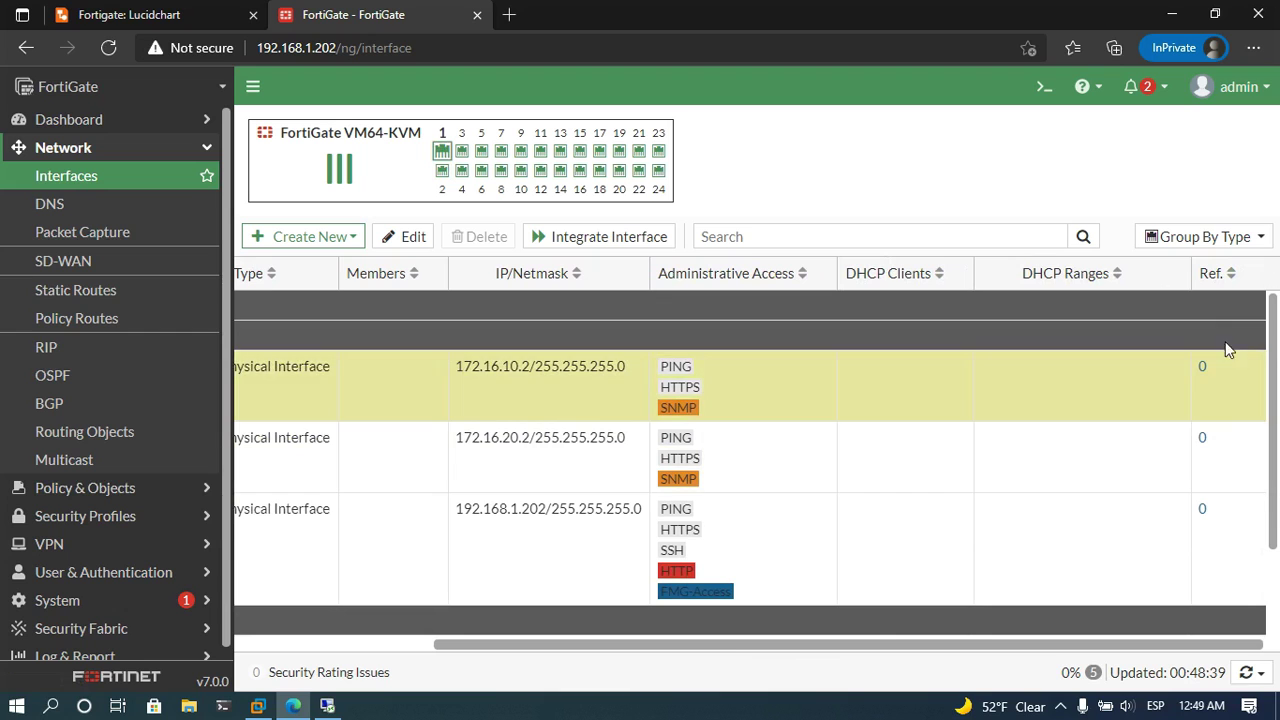
click(1218, 455)
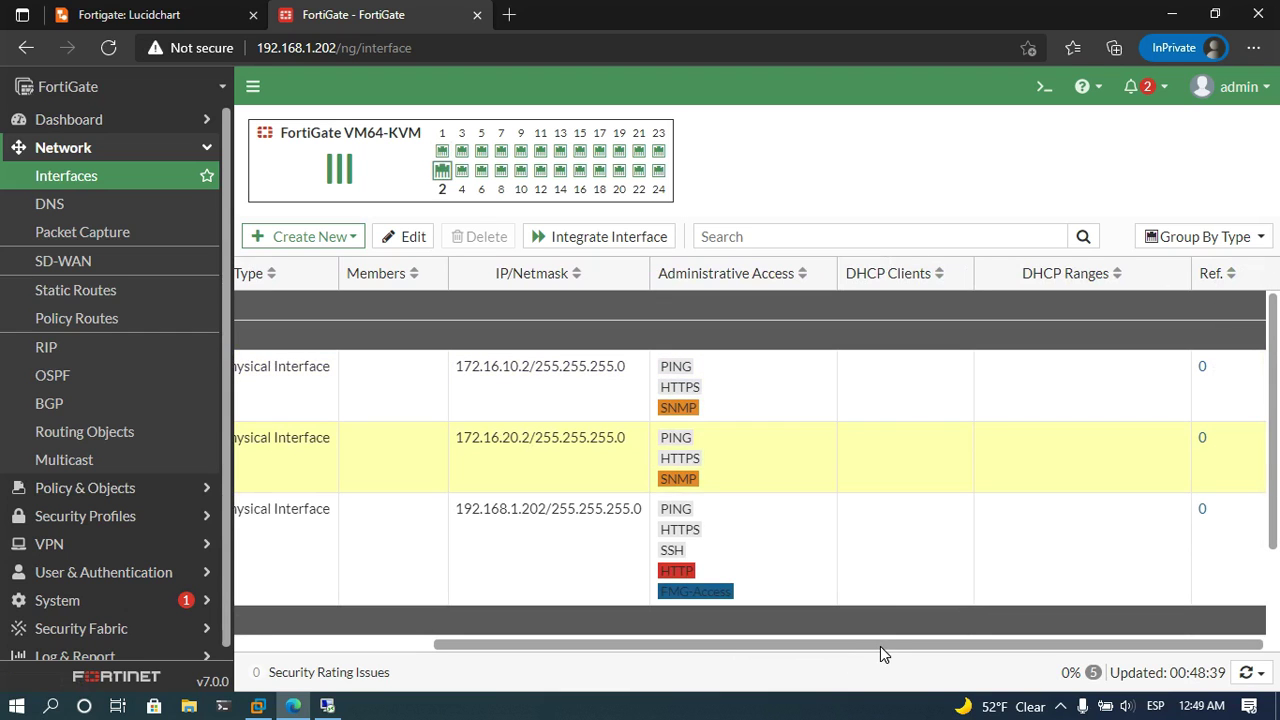
drag(880, 646, 646, 651)
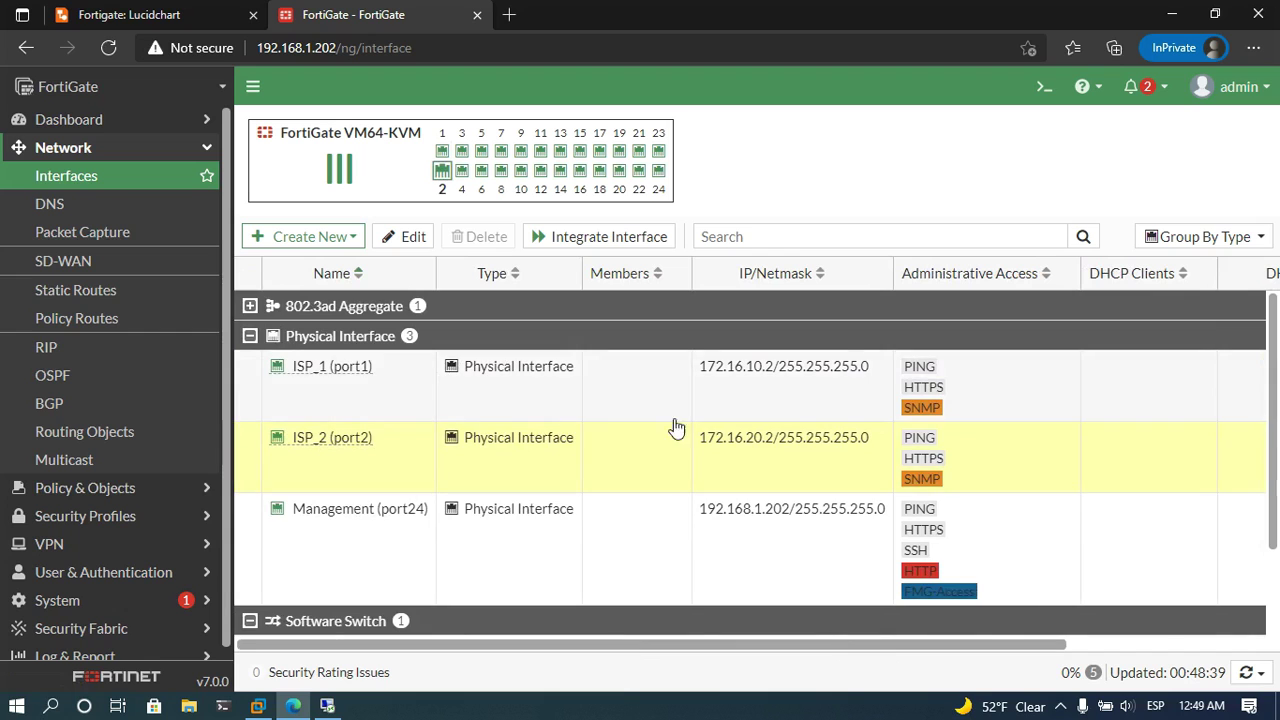
click(457, 394)
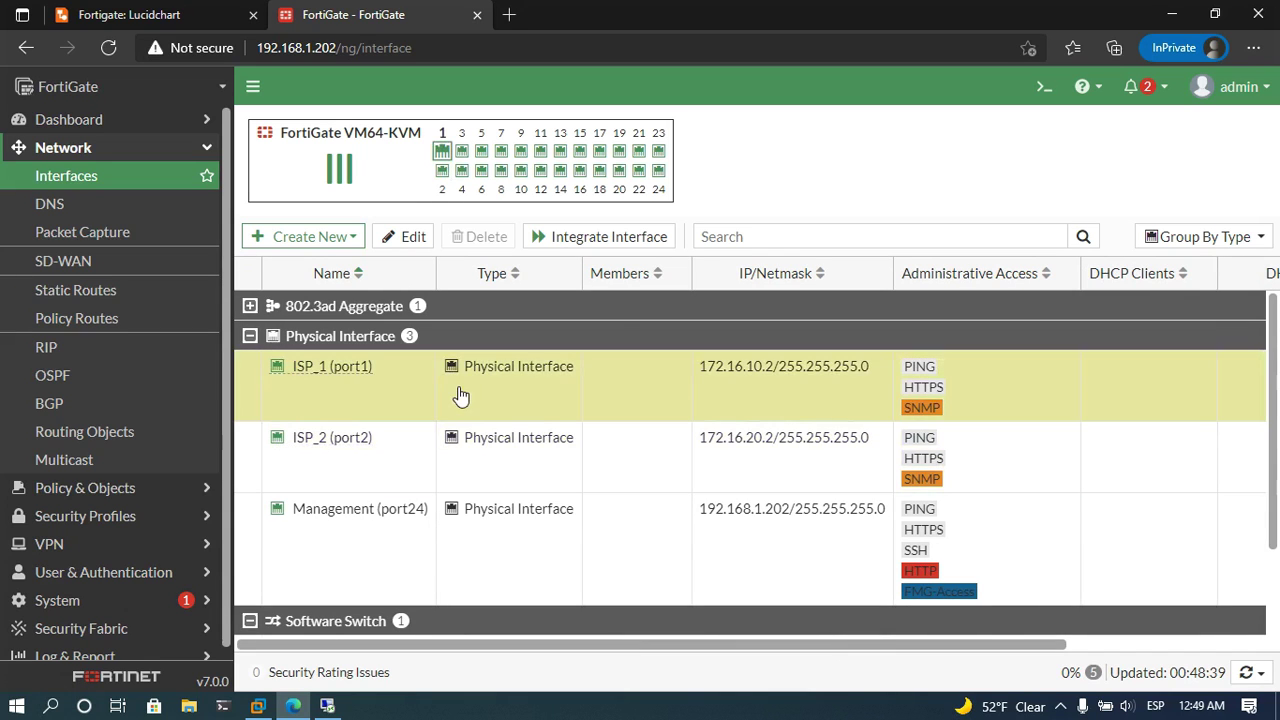
click(360, 468)
scroll(510, 452, down, 1)
scroll(512, 455, up, 1)
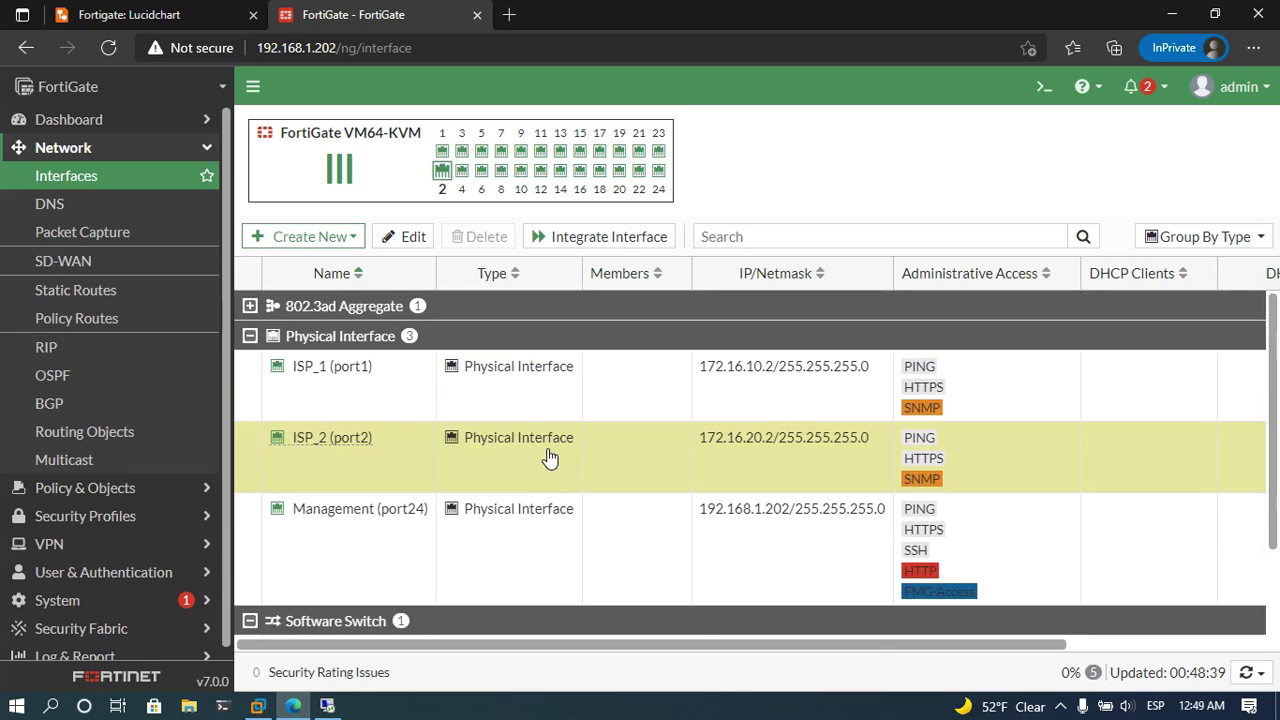
Review the SD-WAN rules and performance SLAs, and return to the SD-WAN zones.
click(113, 273)
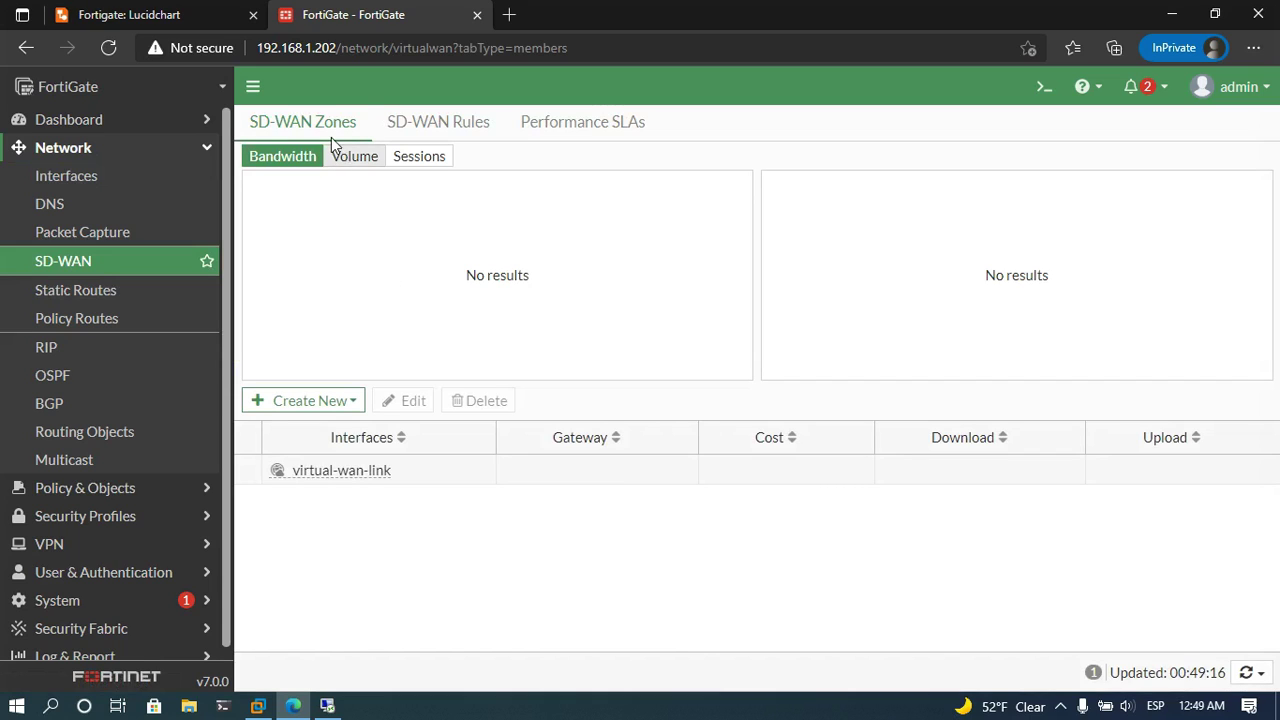
click(479, 133)
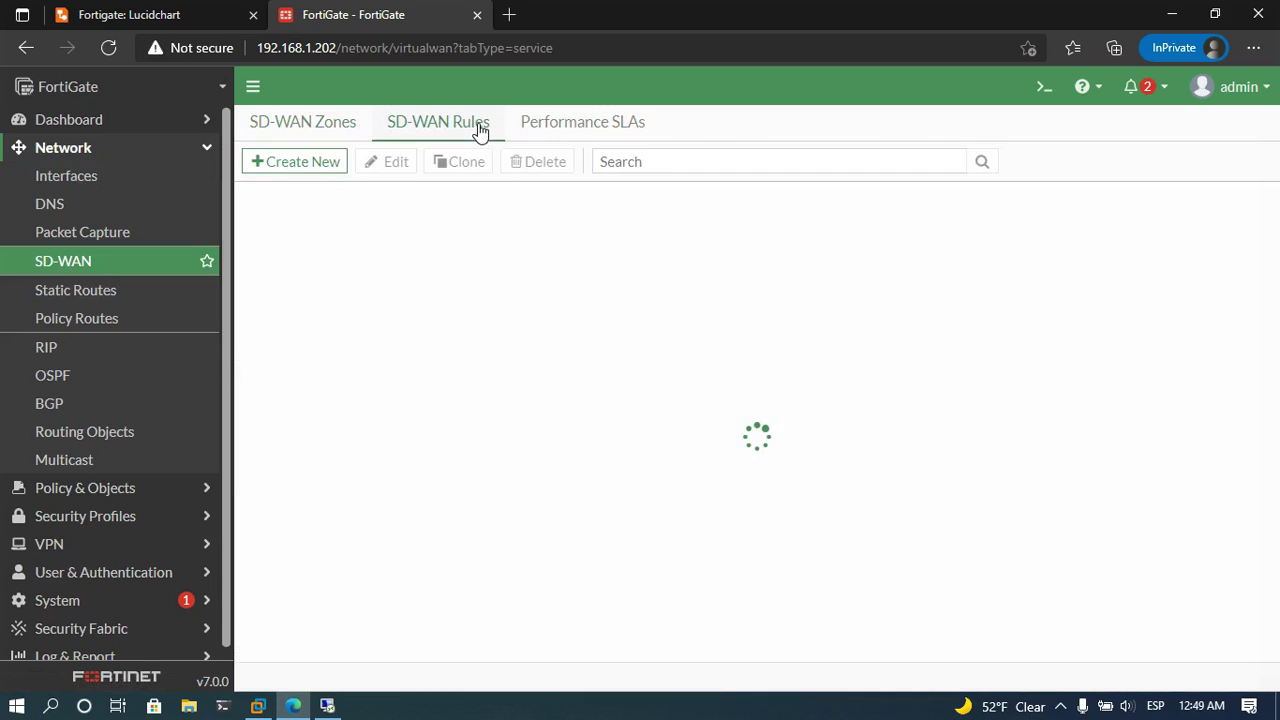
click(604, 130)
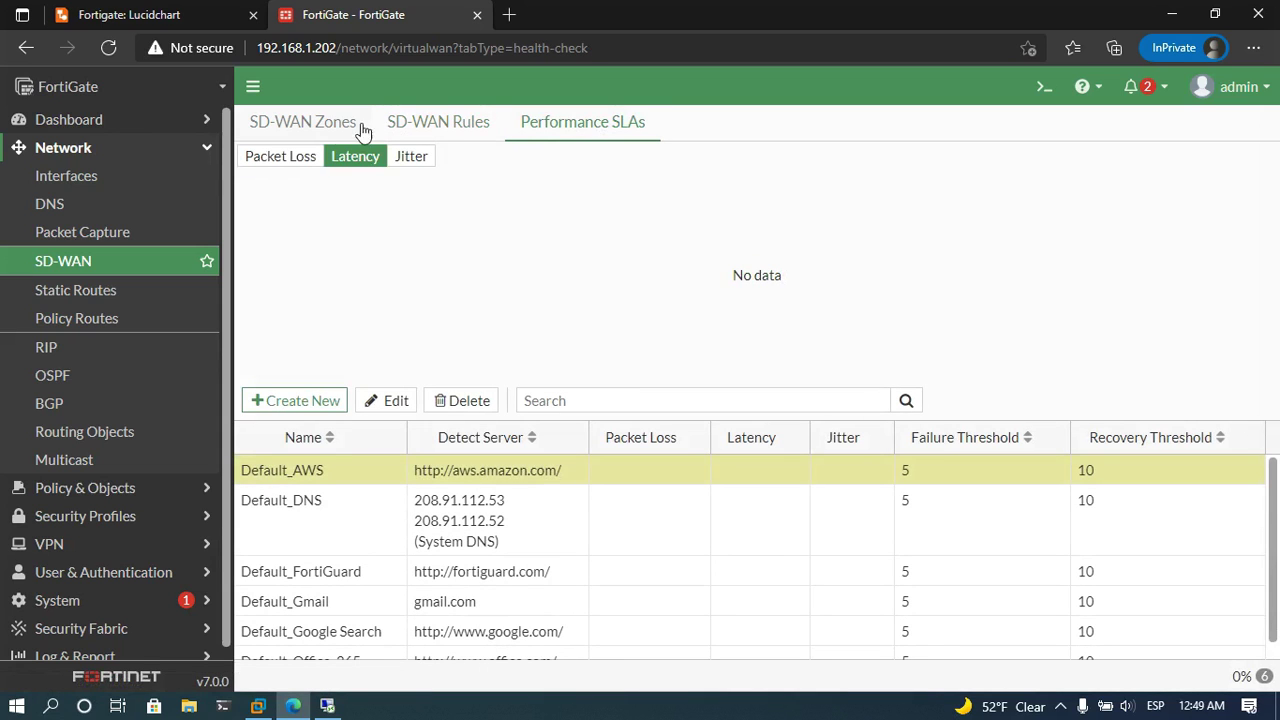
click(325, 131)
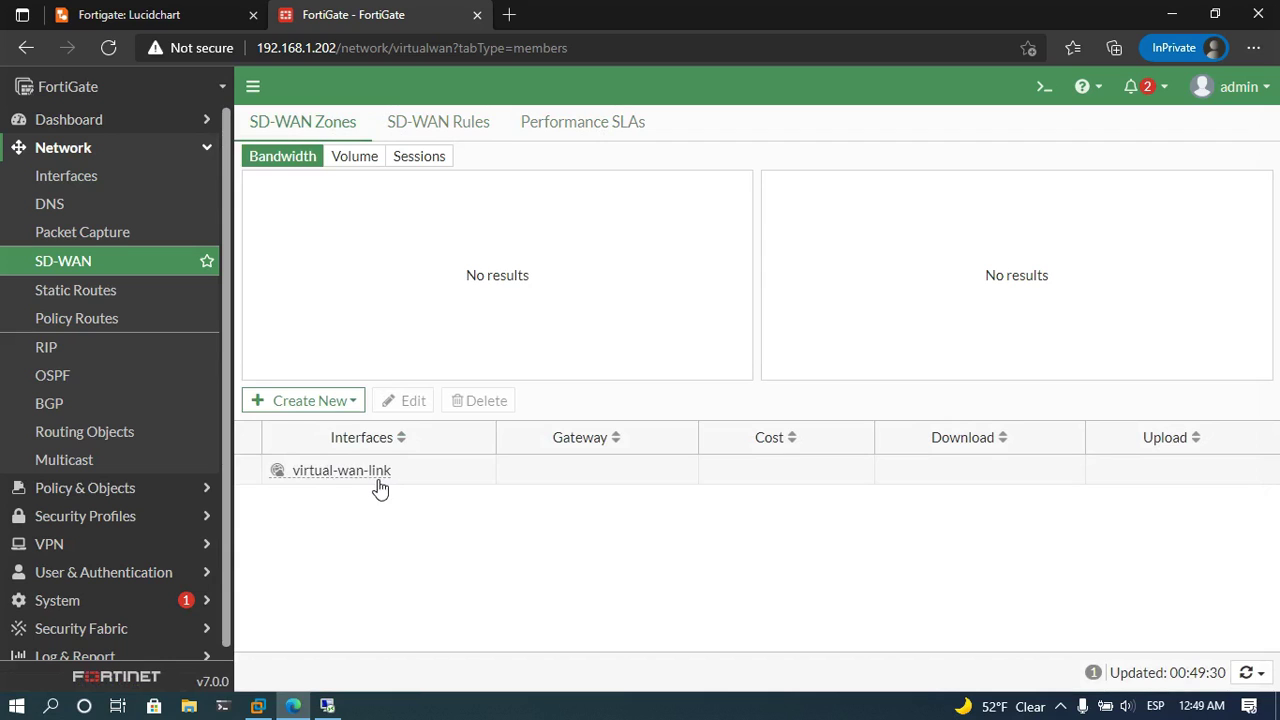
Create an SD-WAN zone named SD-WAN without any interface members.
click(287, 402)
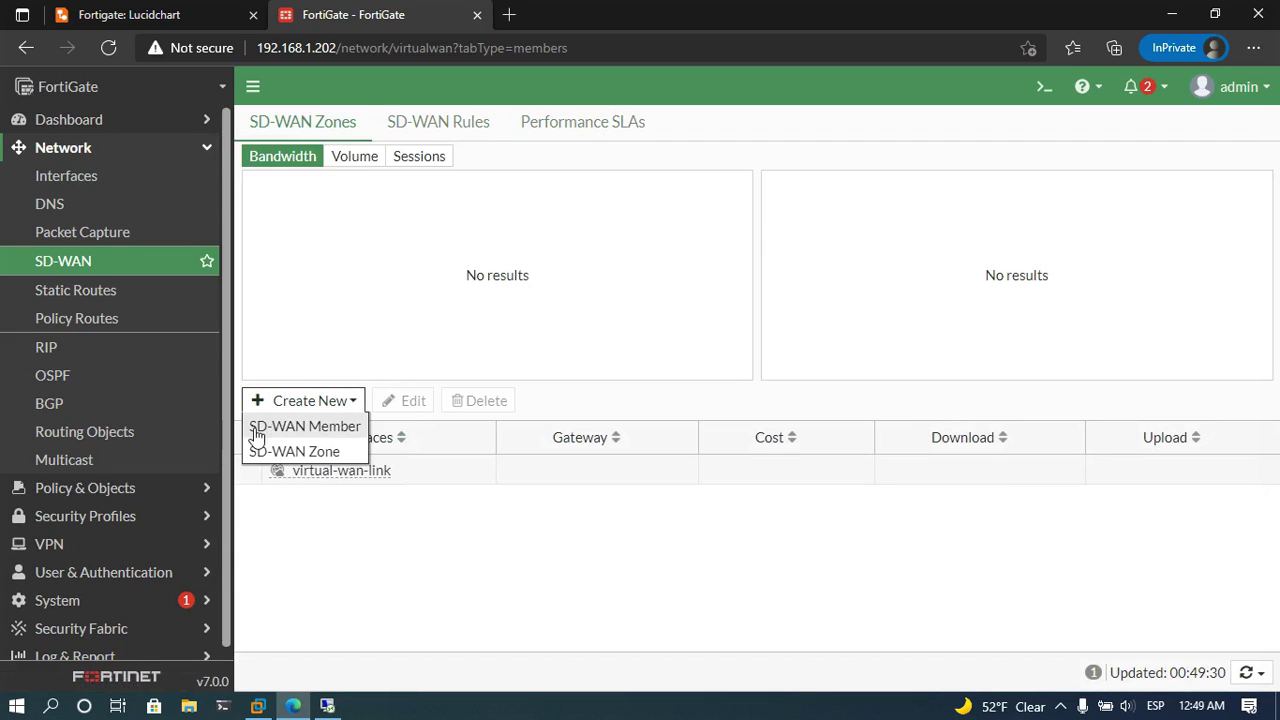
click(292, 452)
click(445, 168)
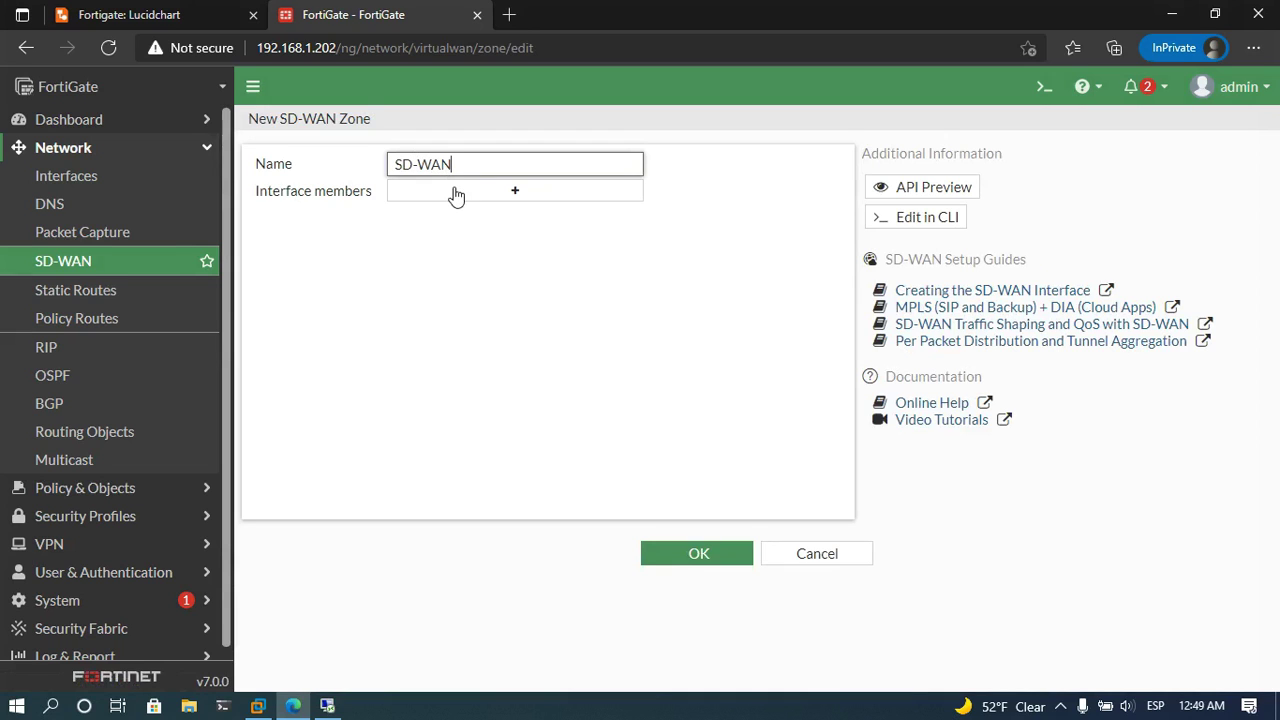
click(671, 550)
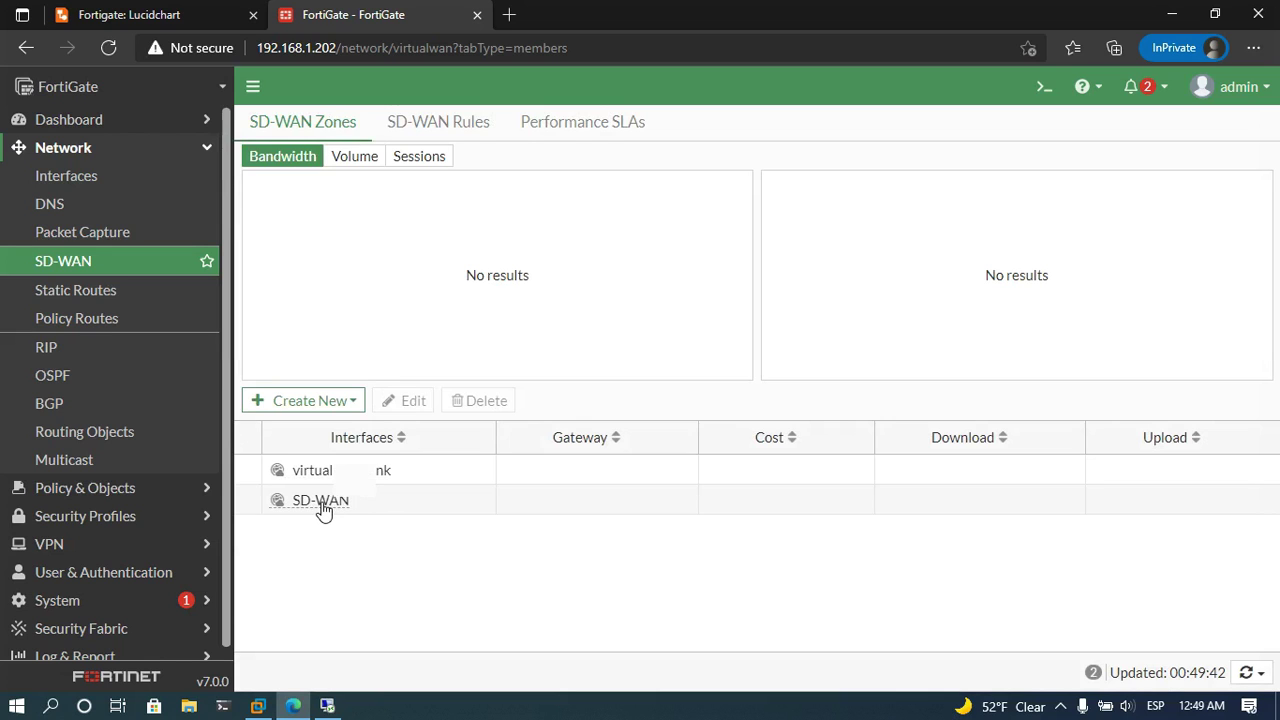
Start a new SD-WAN member using the ISP_1 (port1) interface and assign it to the SD-WAN zone.
click(308, 402)
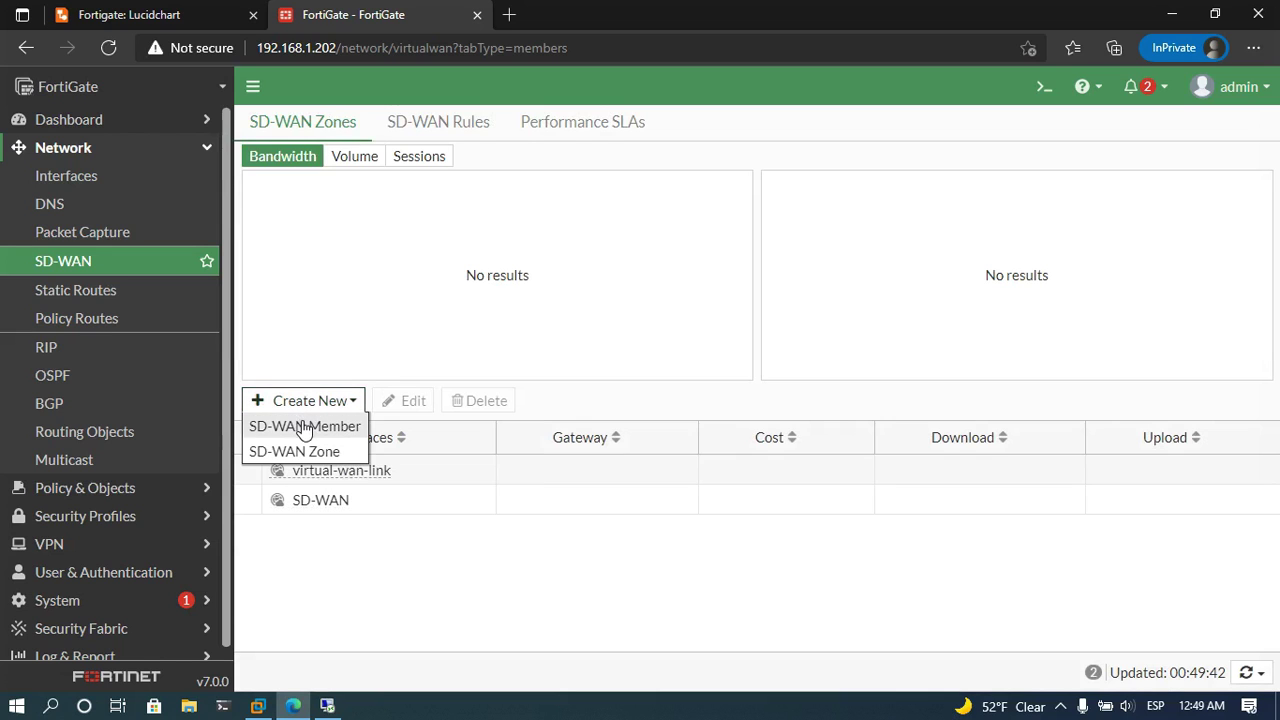
click(304, 428)
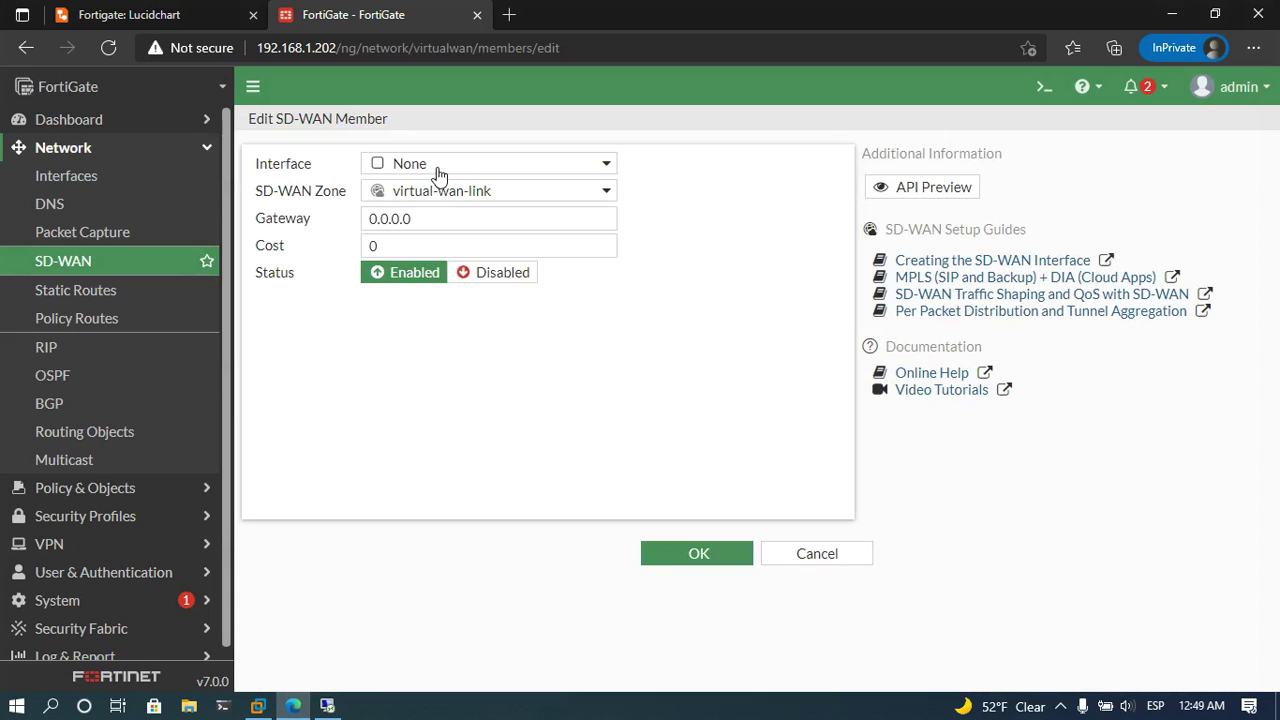
click(437, 168)
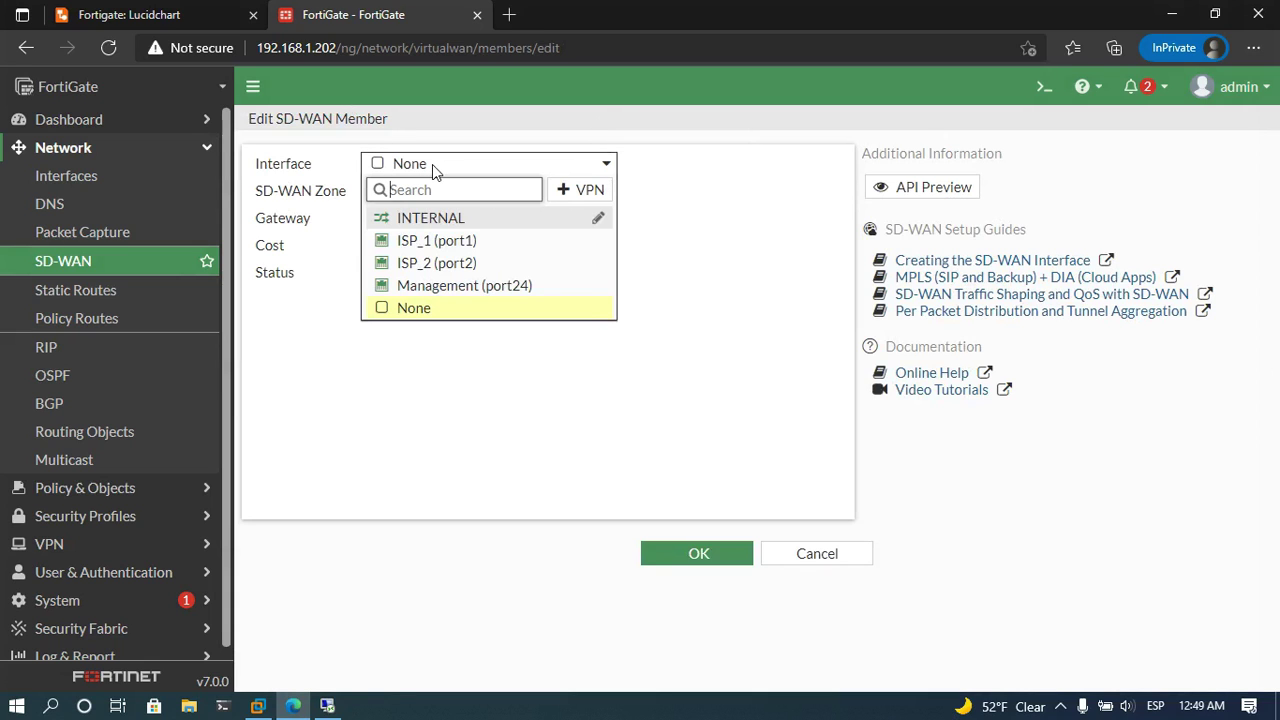
click(449, 241)
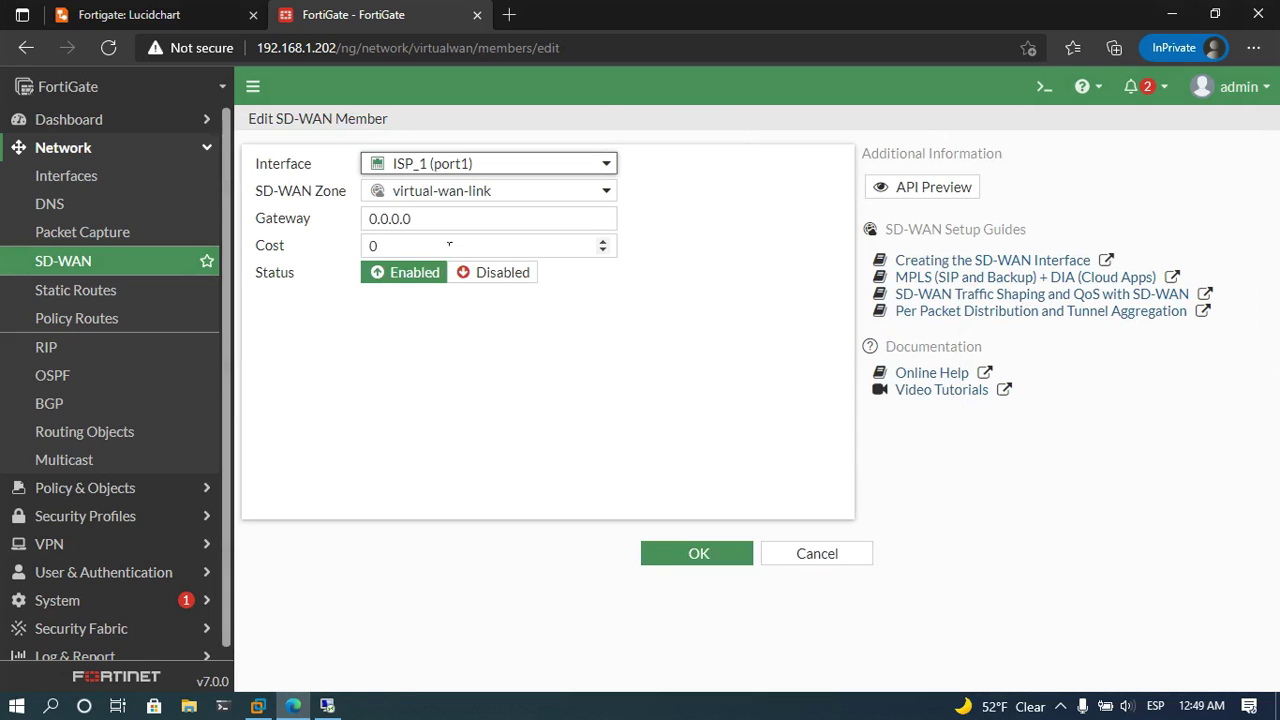
click(450, 192)
click(435, 246)
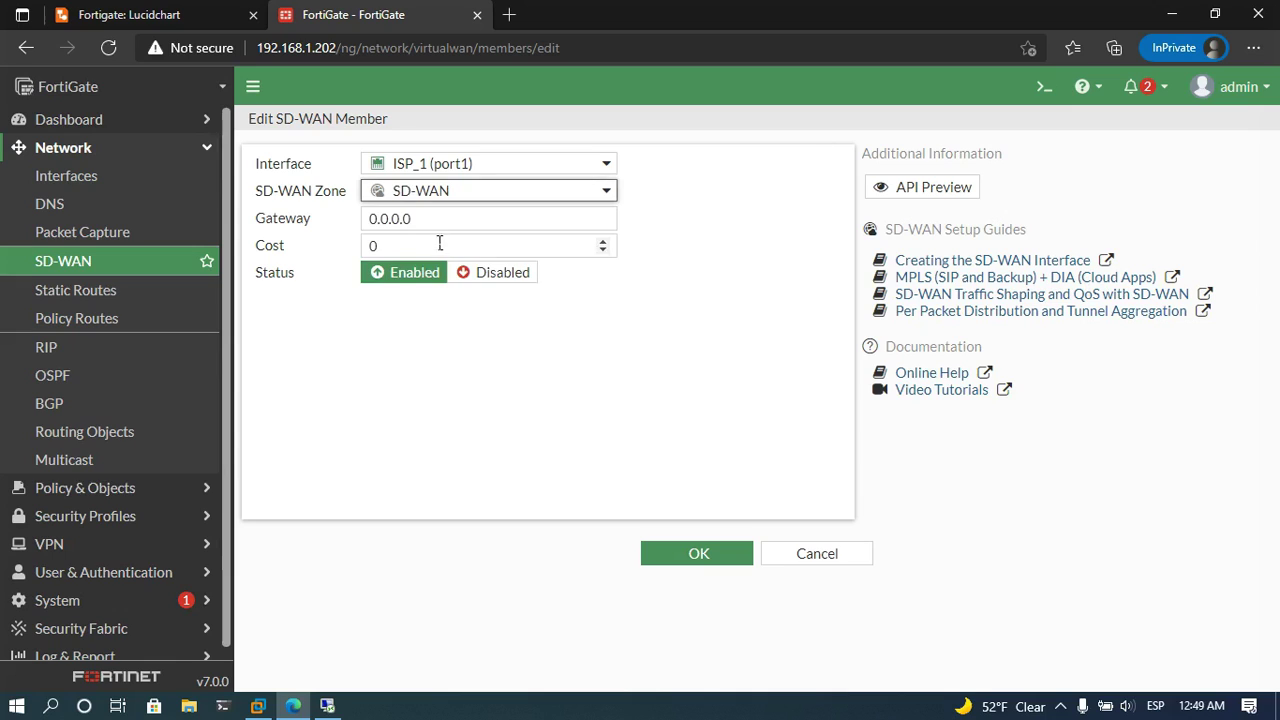
Set the ISP_1 member's gateway to 172.16.10.1, check it against the Lucidchart topology diagram, and save the member in FortiGate.
drag(424, 228, 360, 223)
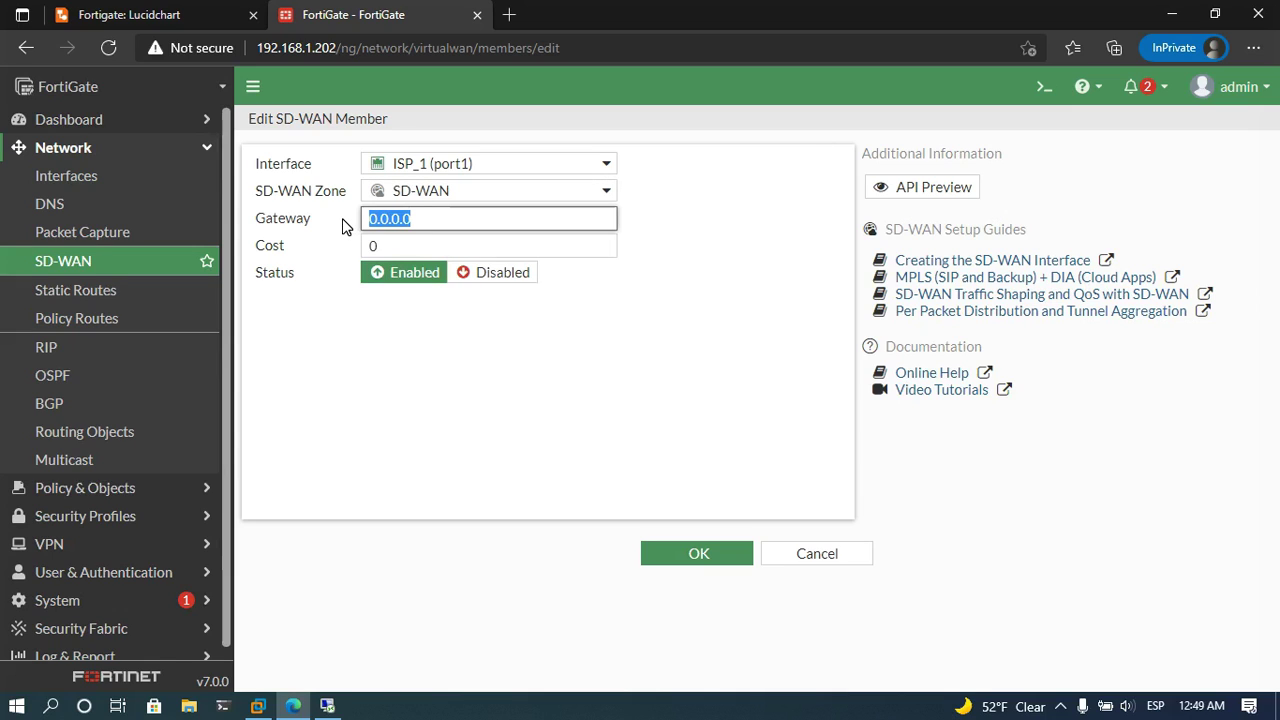
key(BackSpace)
text(172.16.)
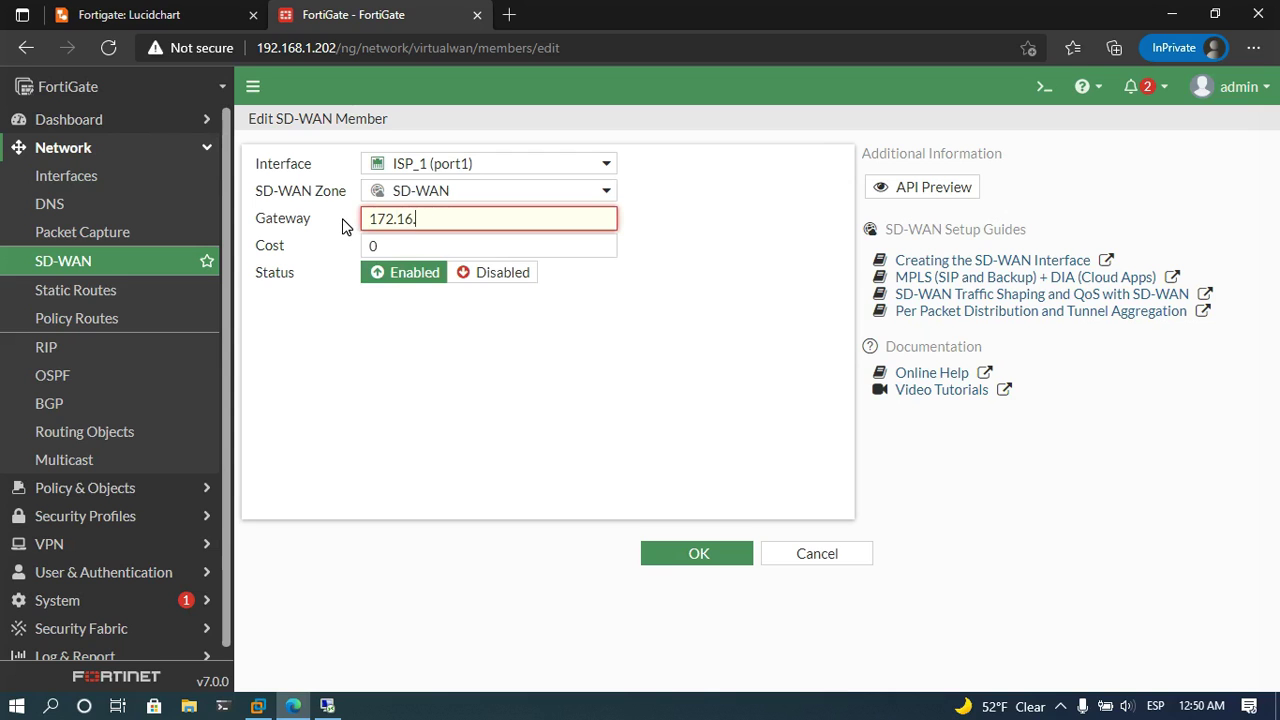
text(10.1)
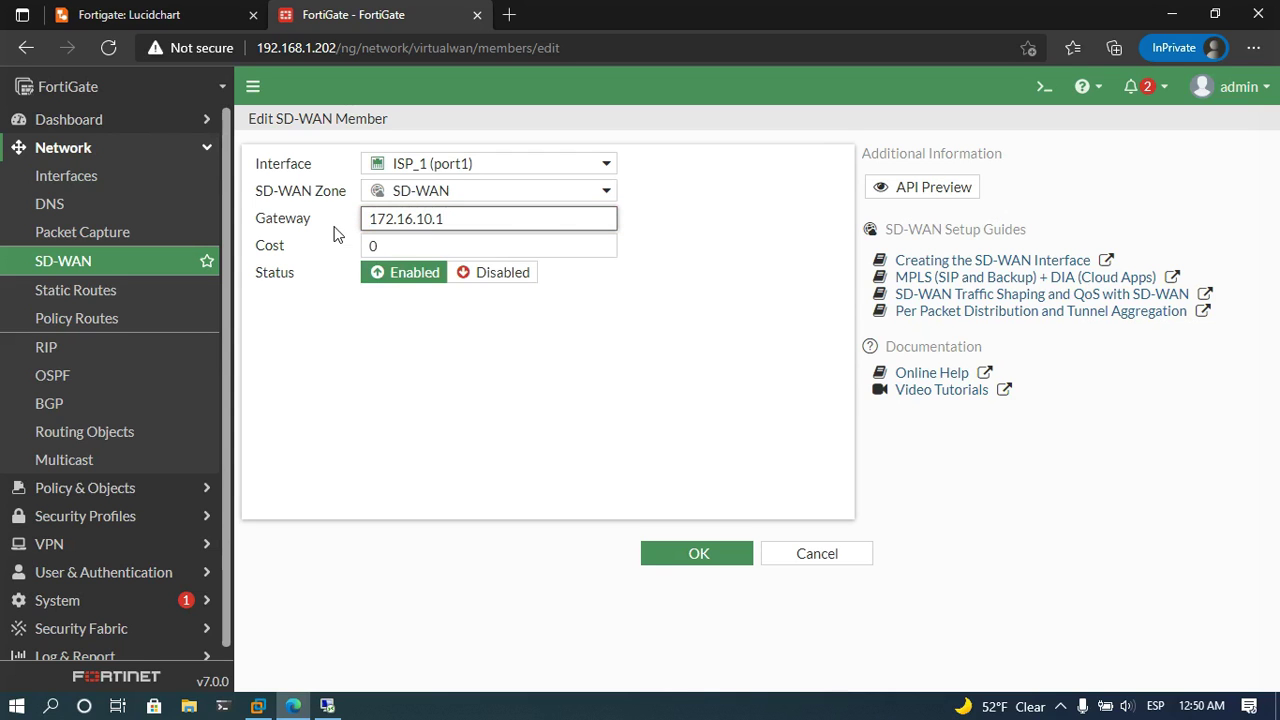
click(95, 14)
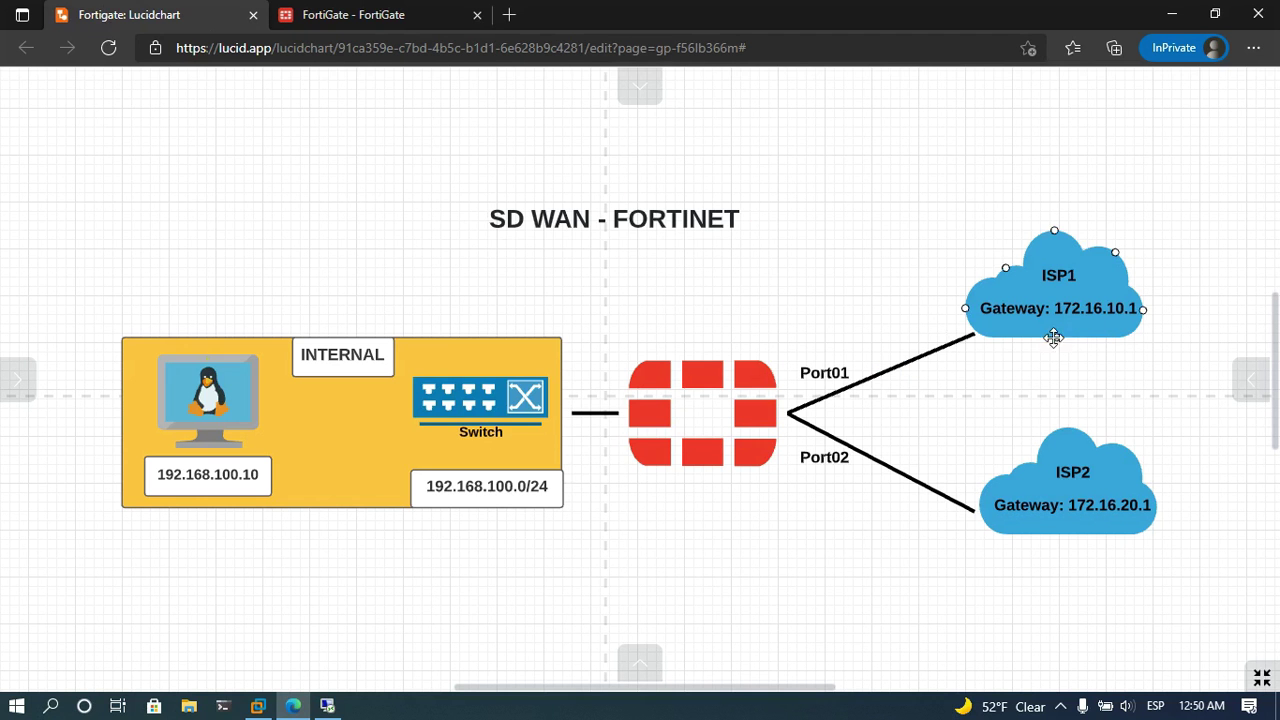
click(380, 15)
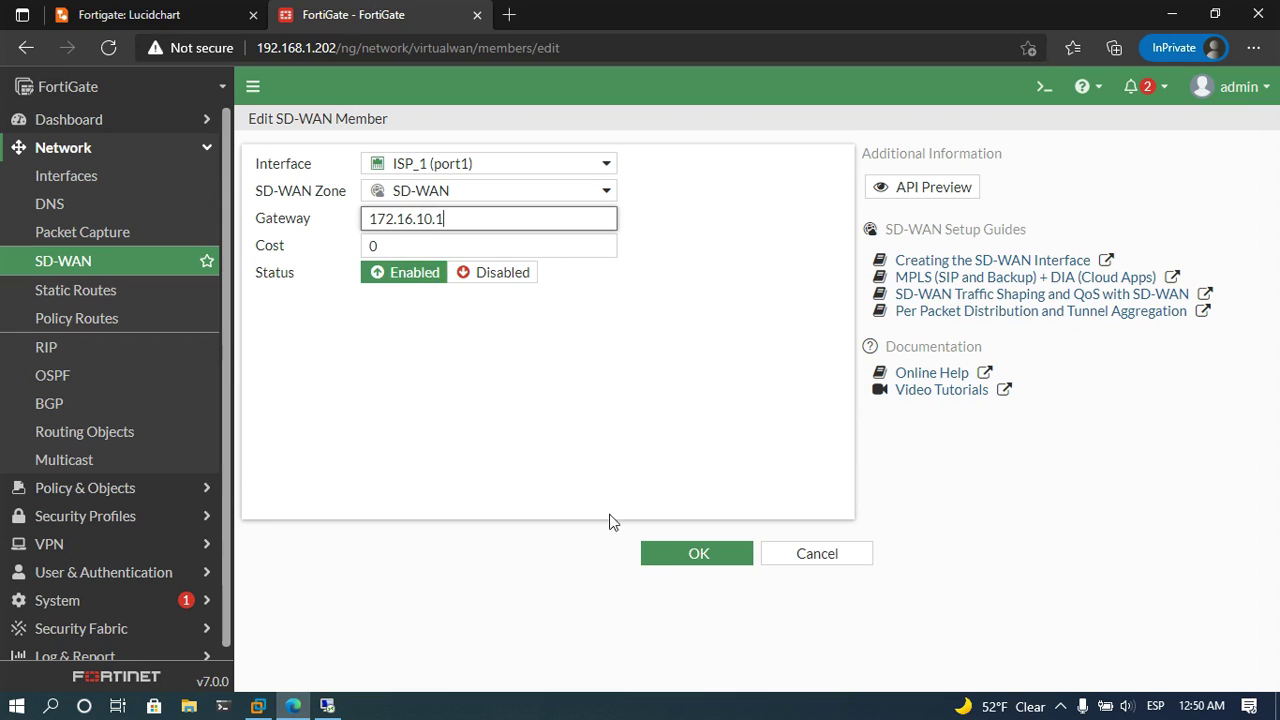
click(670, 553)
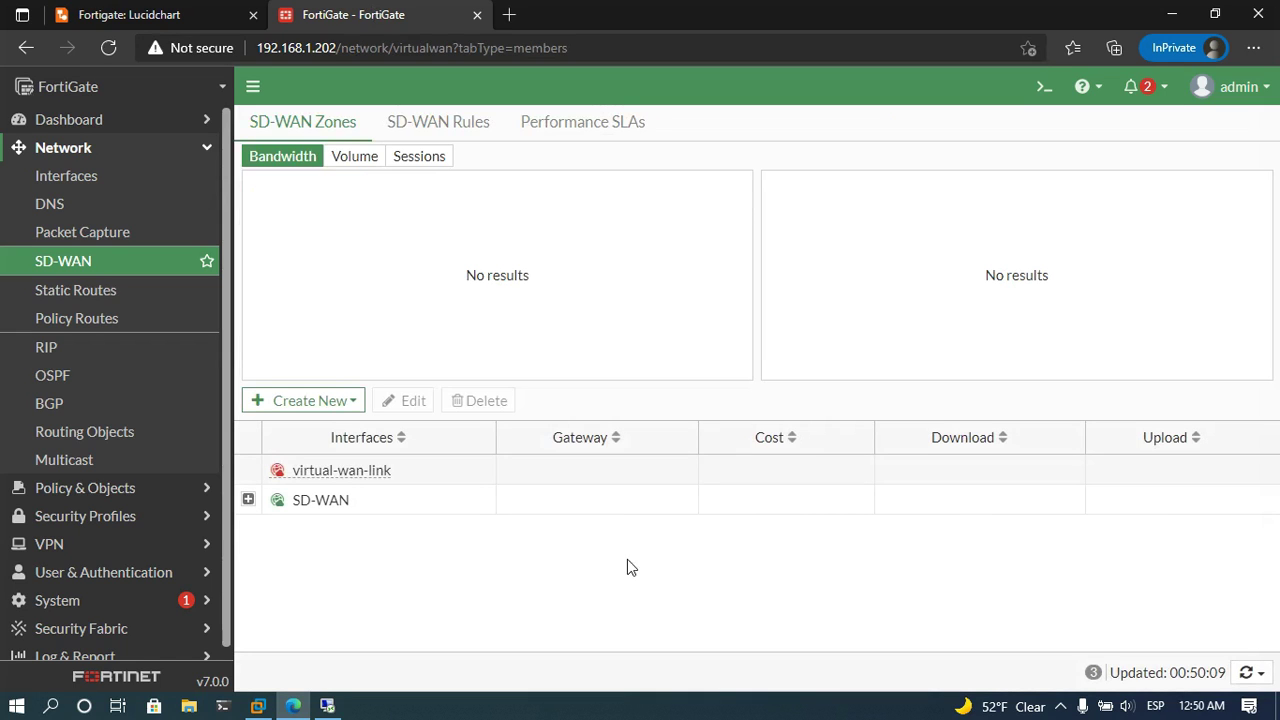
Start a second SD-WAN member using the ISP_2 (port2) interface and assign it to the SD-WAN zone.
click(307, 401)
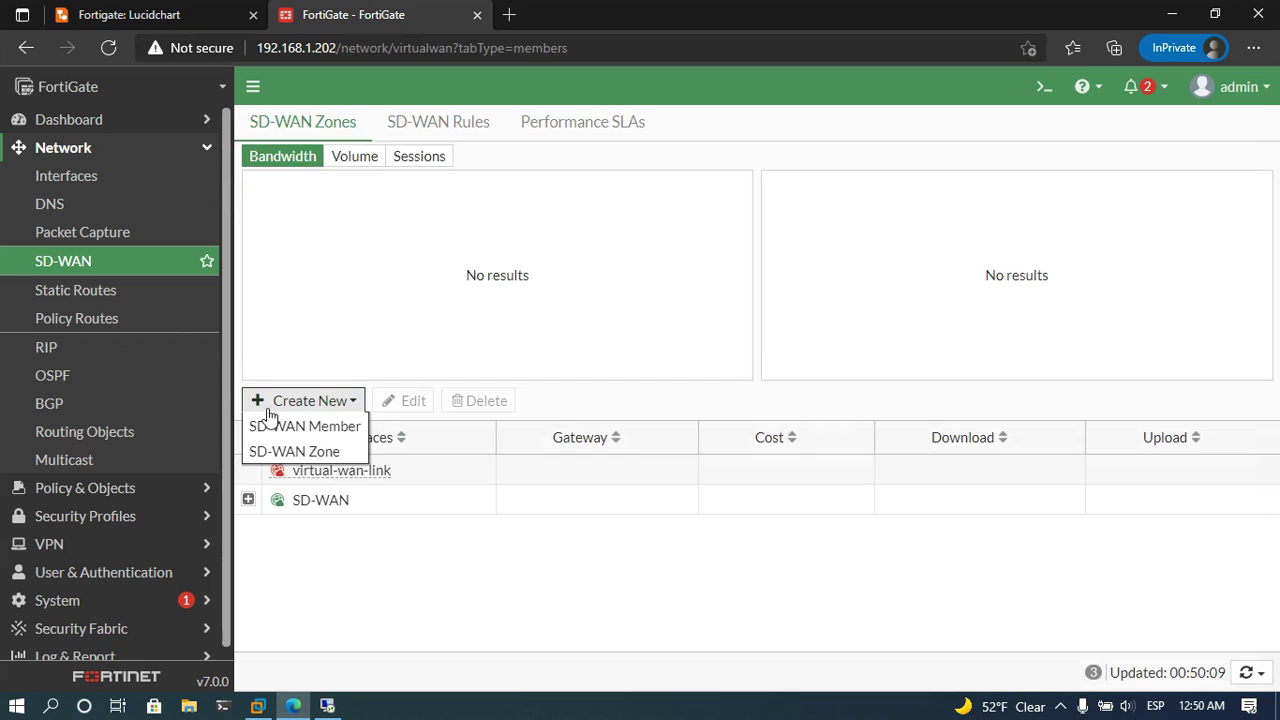
click(305, 428)
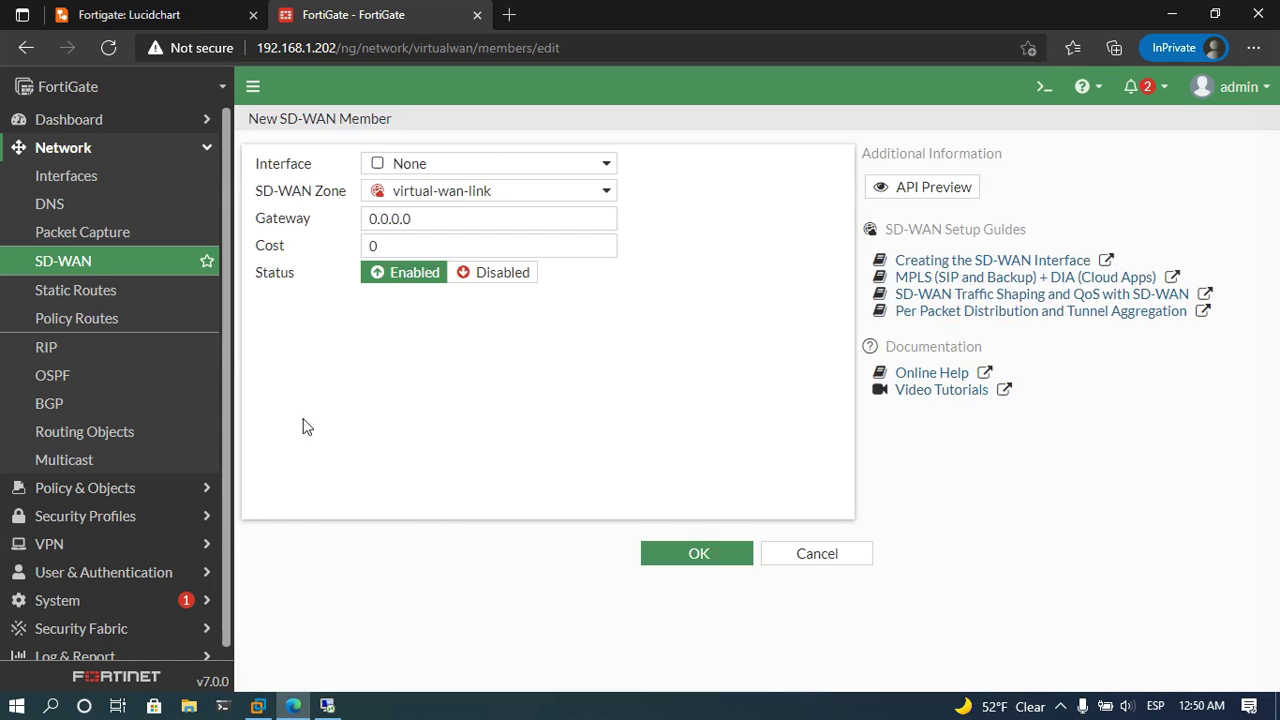
click(417, 166)
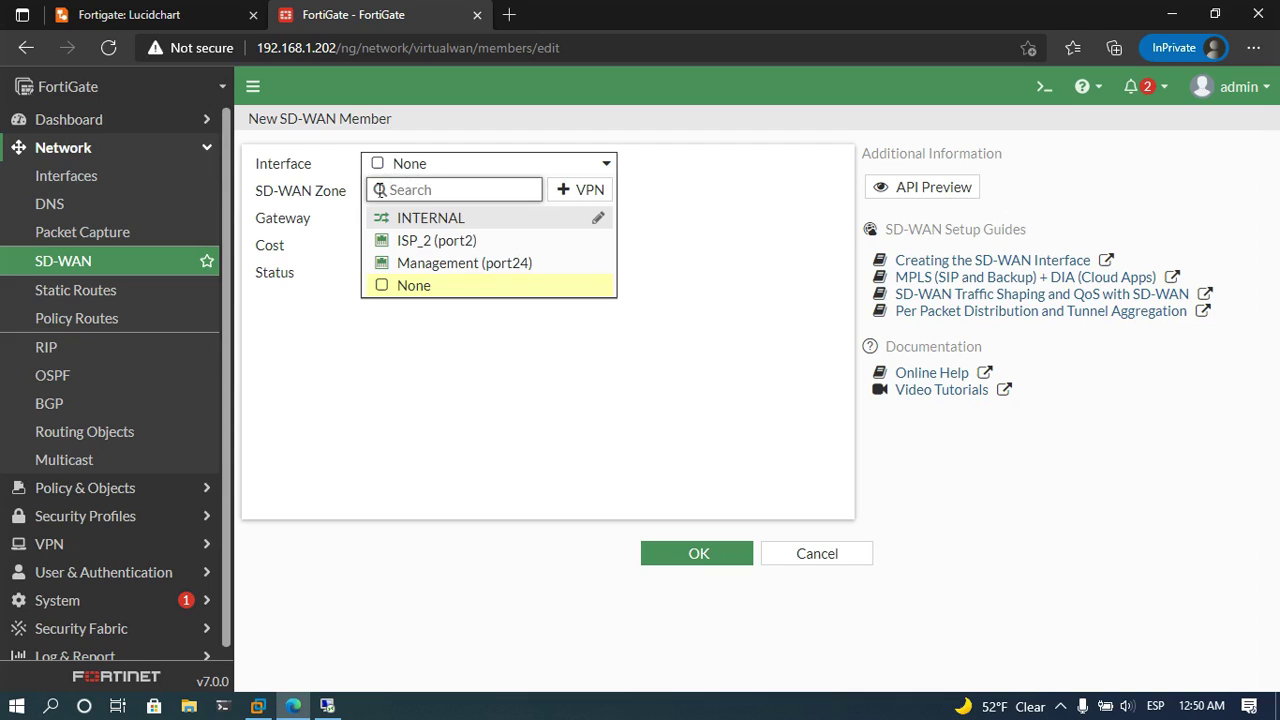
click(466, 249)
click(460, 191)
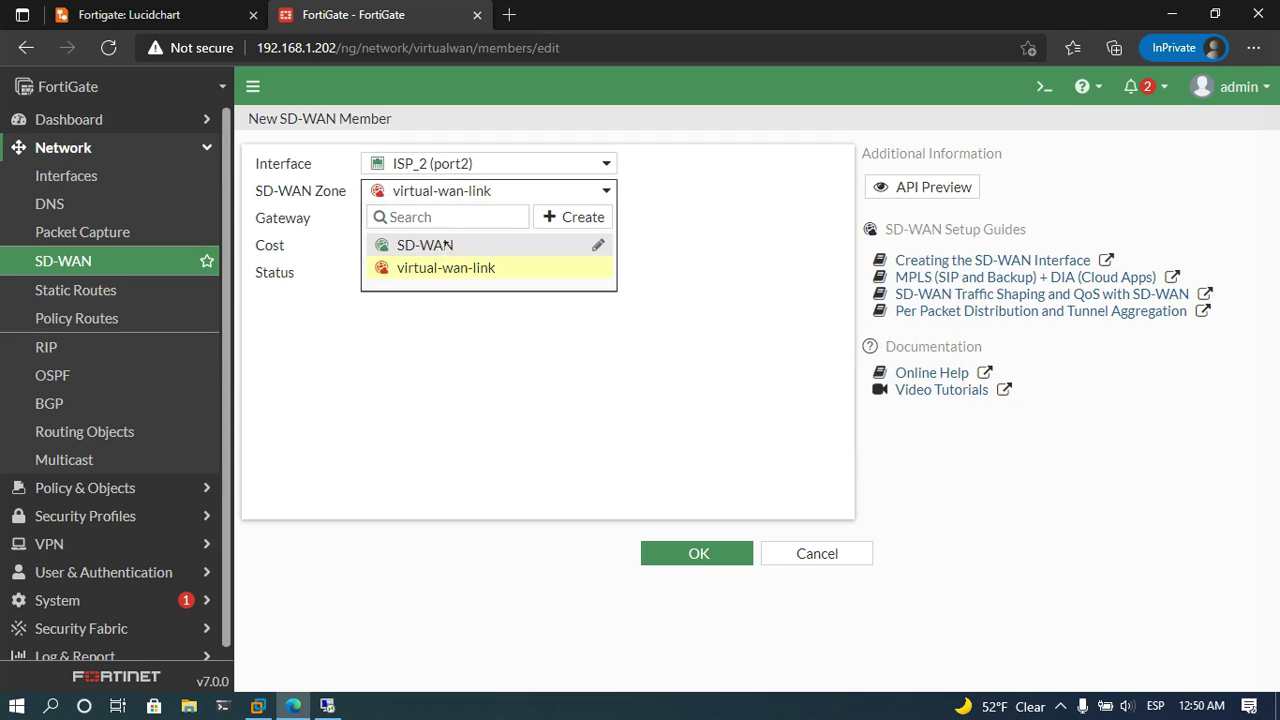
click(440, 243)
Set the ISP_2 member's gateway to 172.16.20.1, save it, and expand the SD-WAN zone to review its members.
click(370, 219)
key(BackSpace)
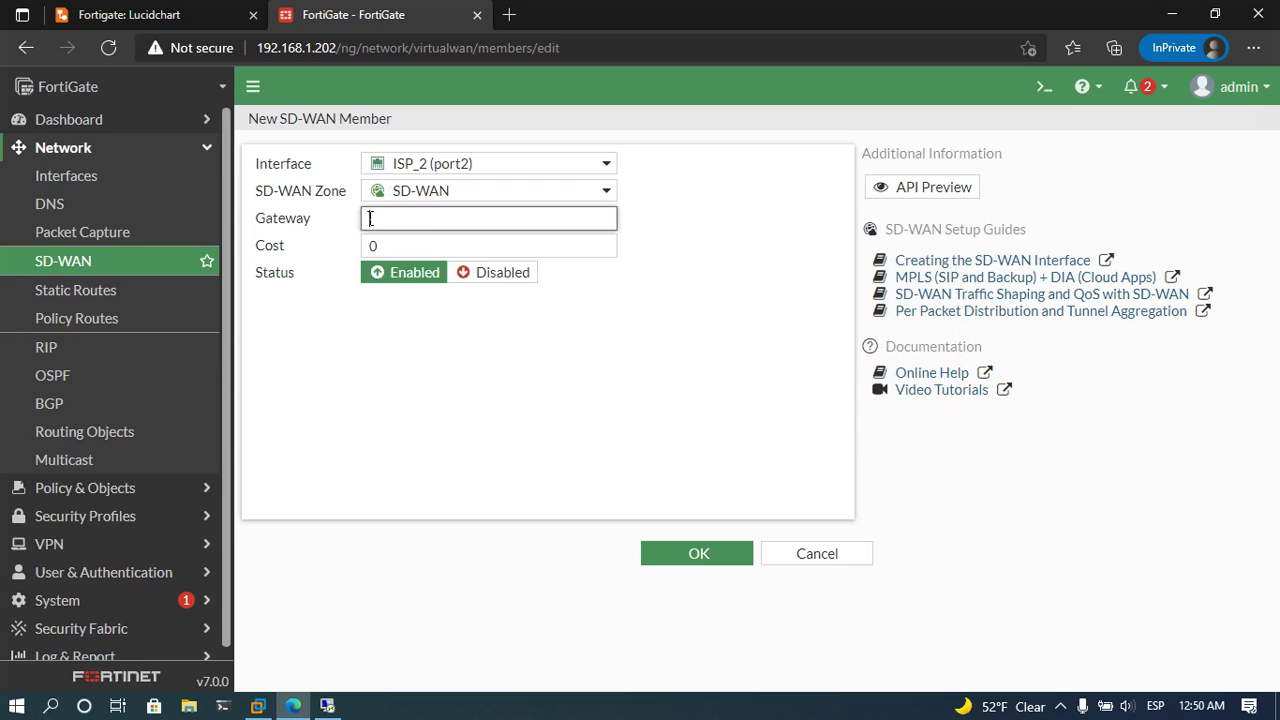
text(172)
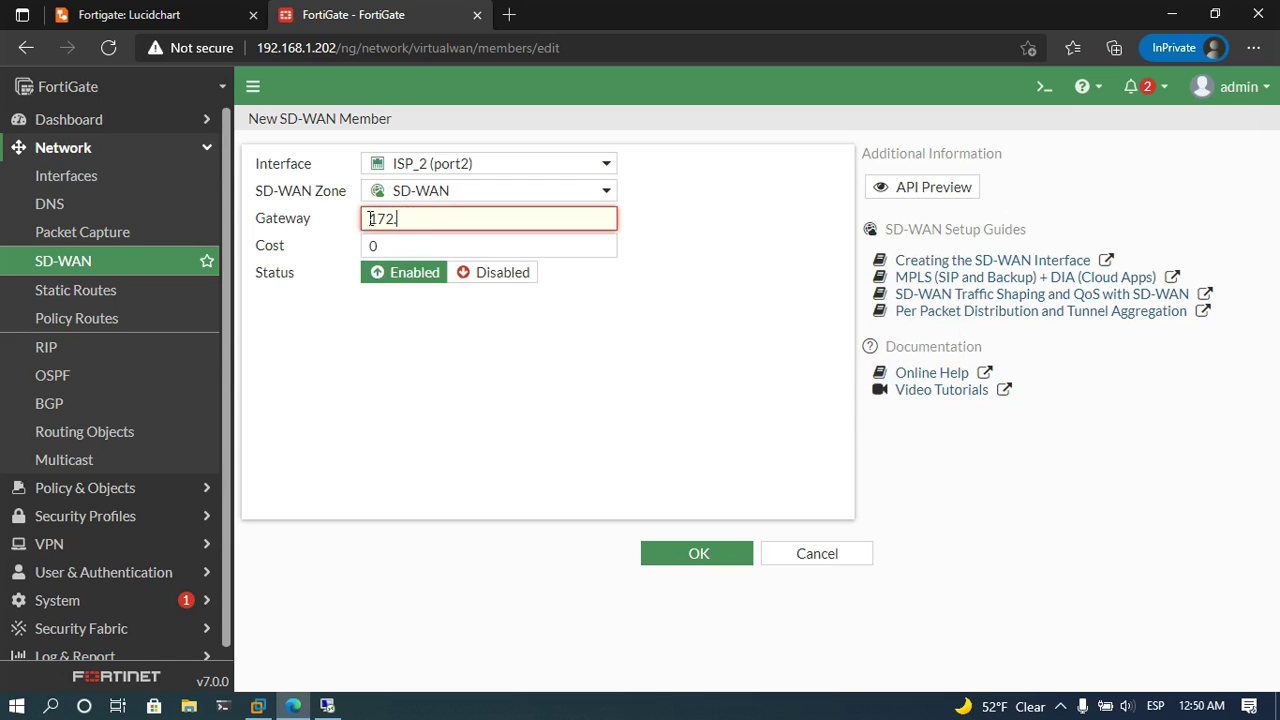
text(.16.20.1)
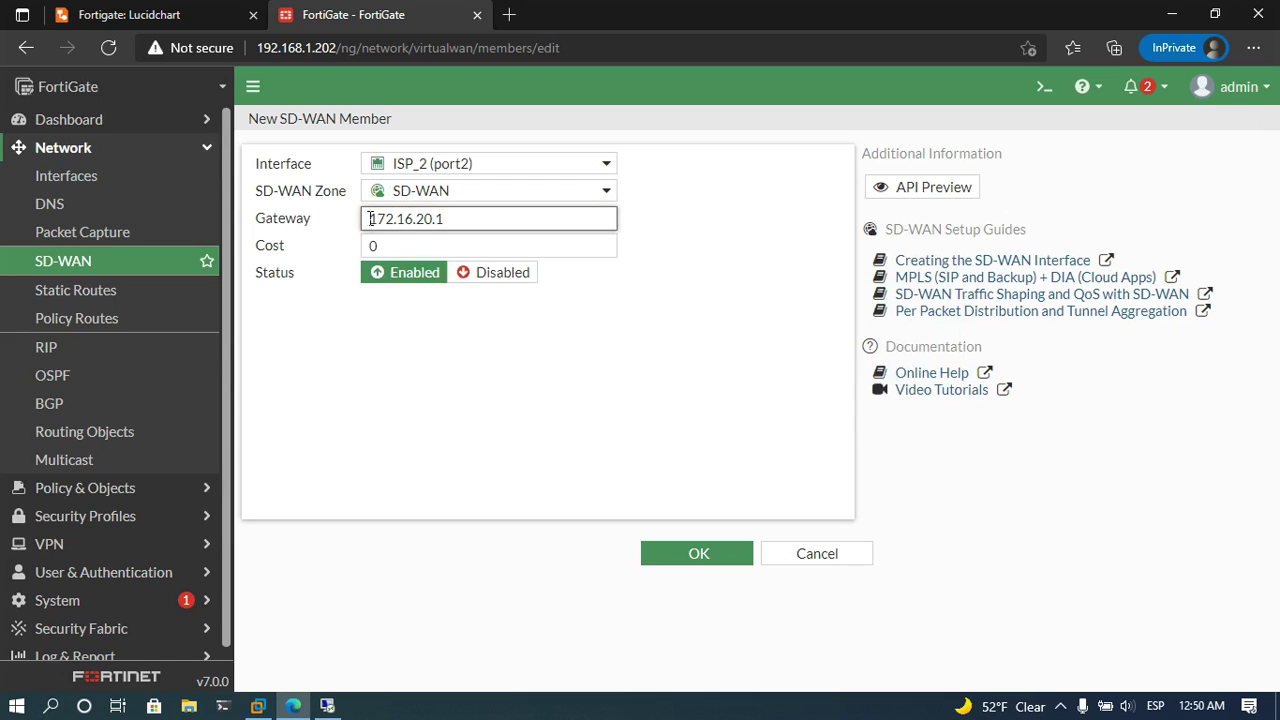
click(690, 555)
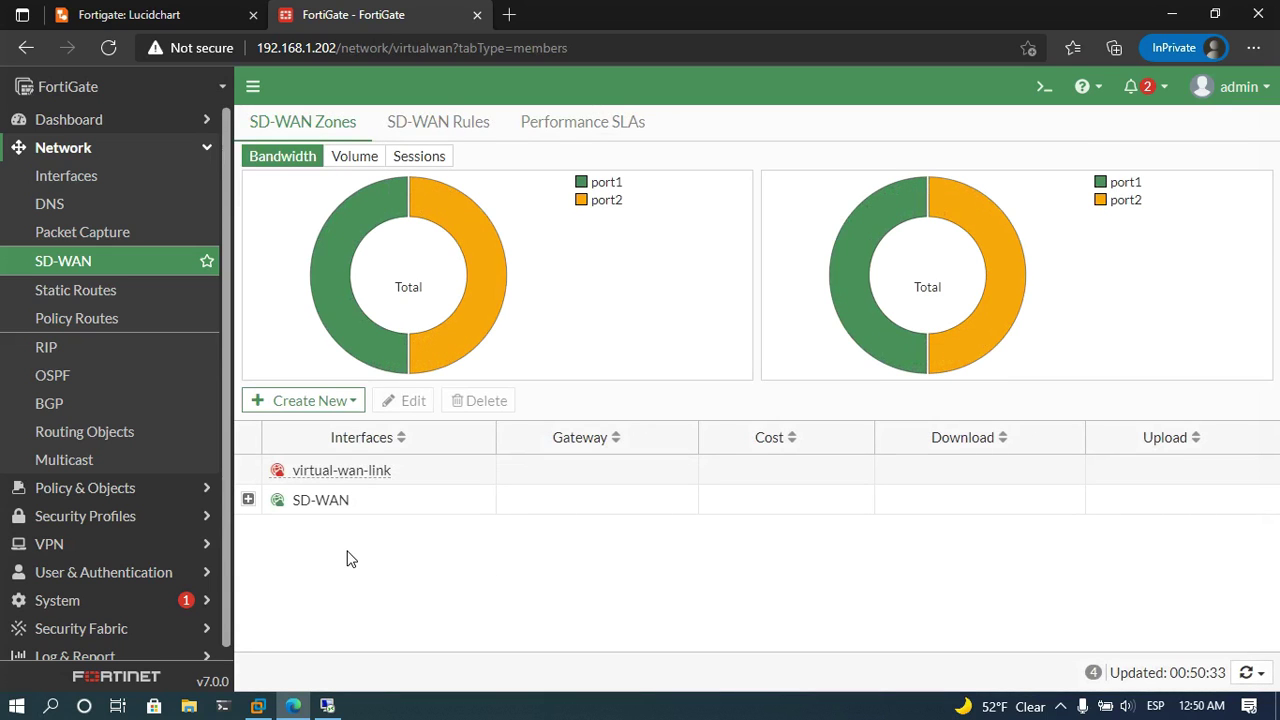
click(249, 500)
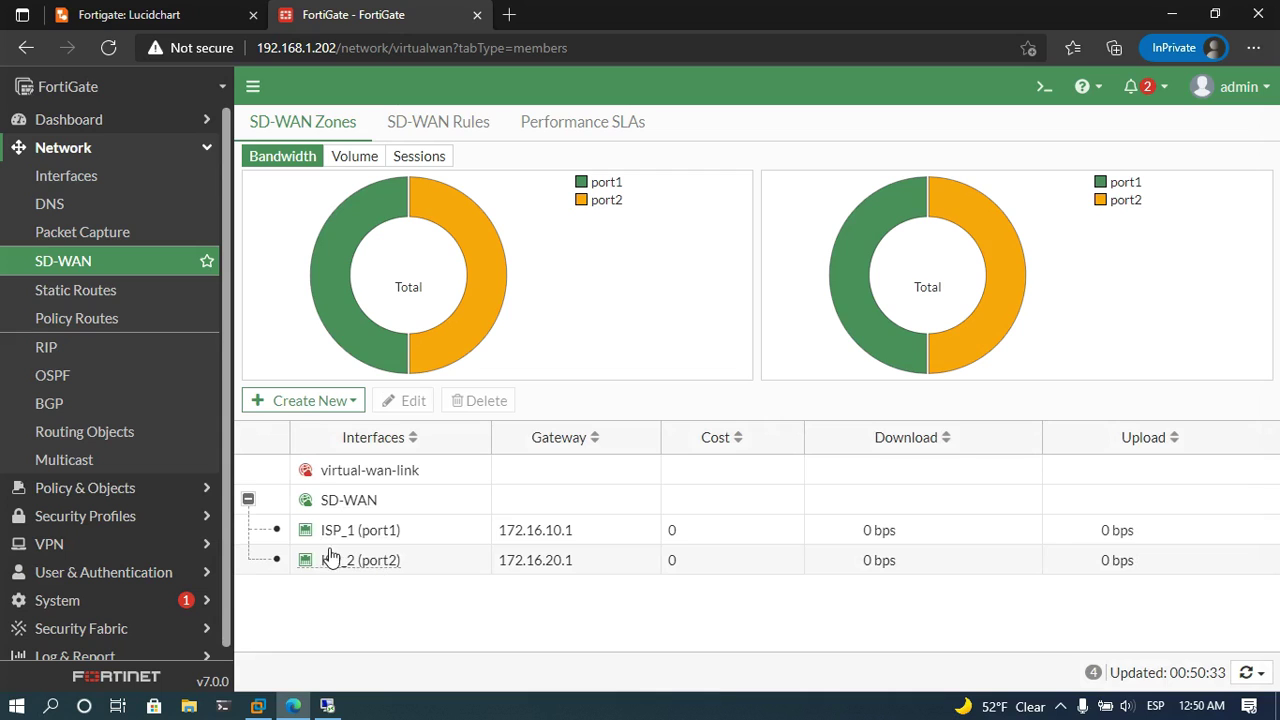
mouse_move(338, 517)
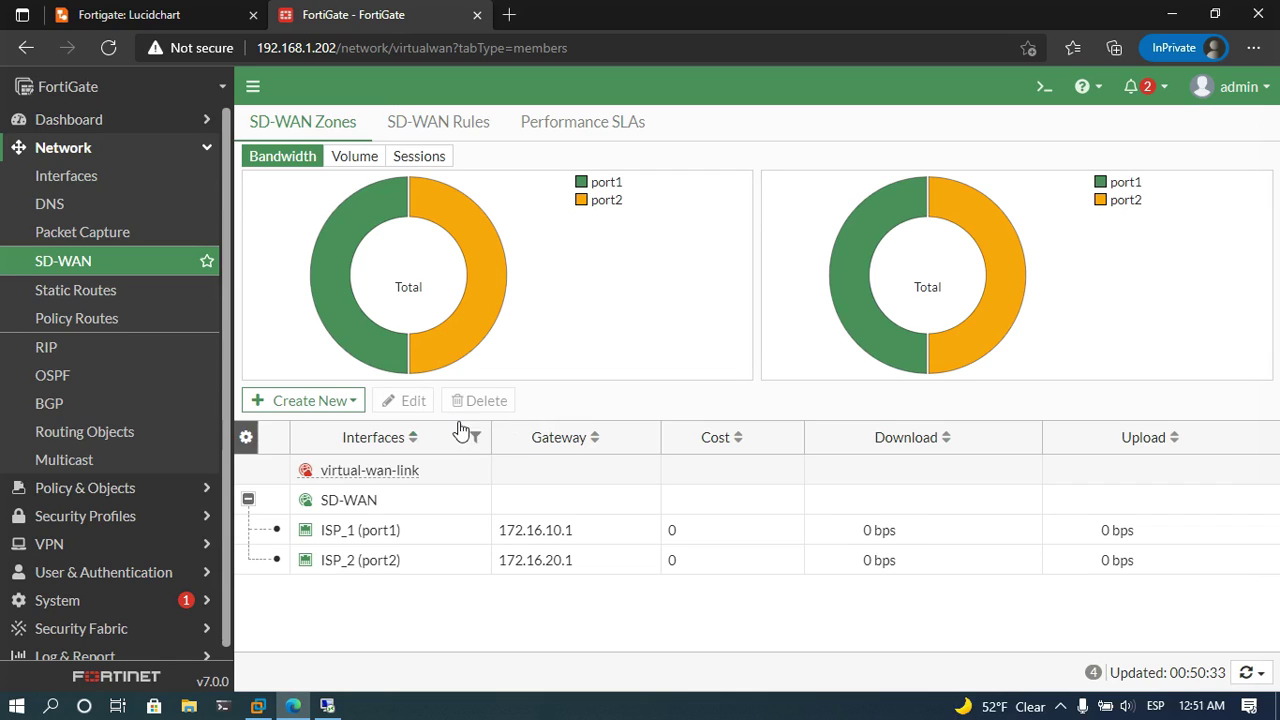
Create an enabled default static route for subnet 0.0.0.0/0.0.0.0 through the SD-WAN interface.
click(115, 298)
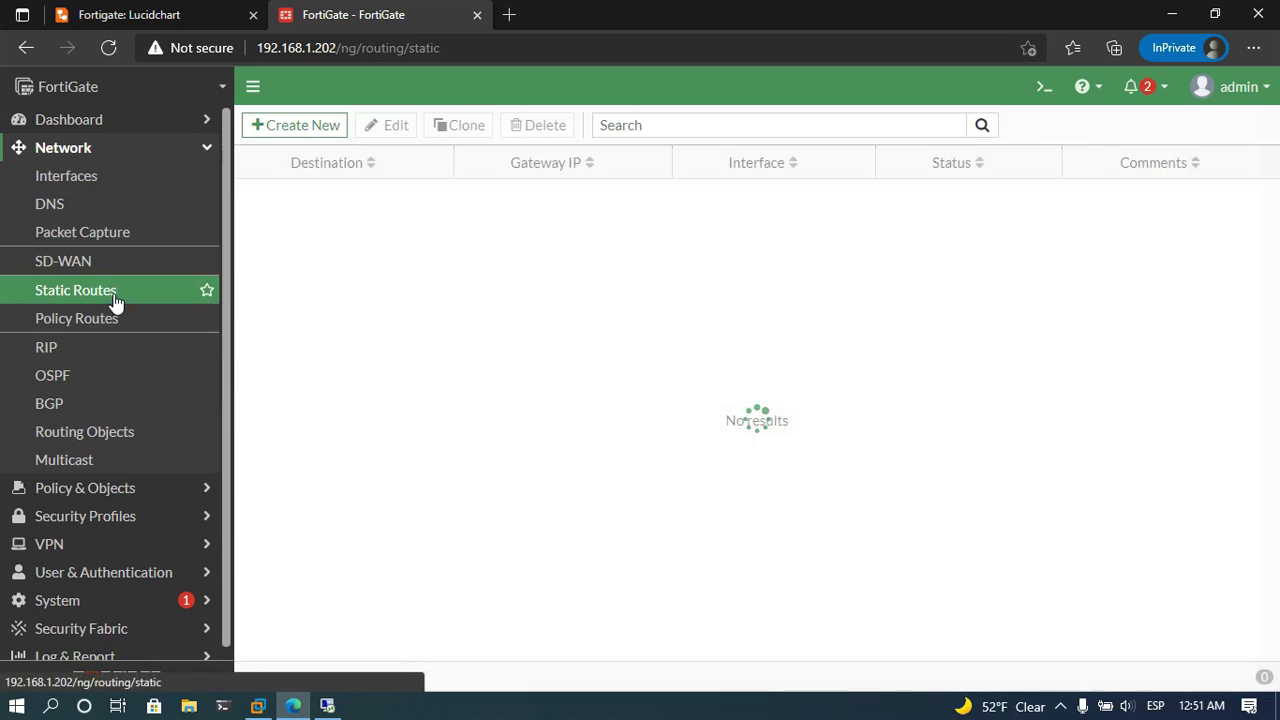
click(318, 128)
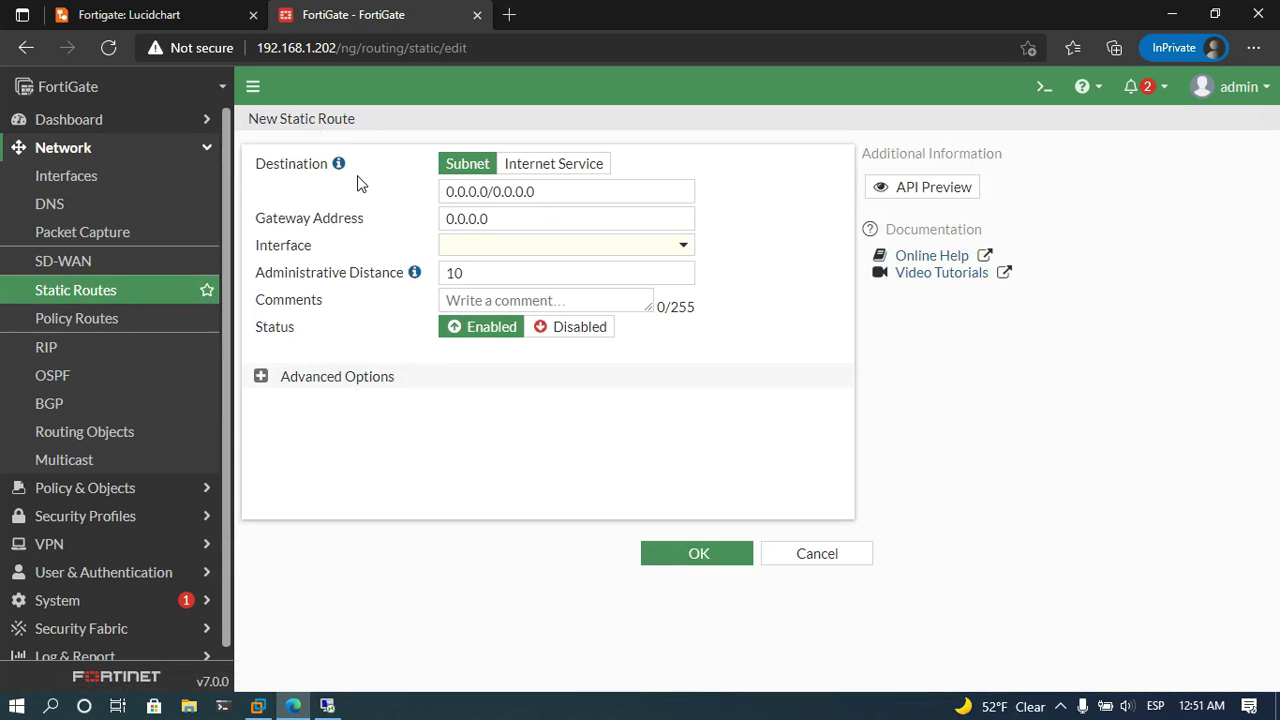
click(633, 250)
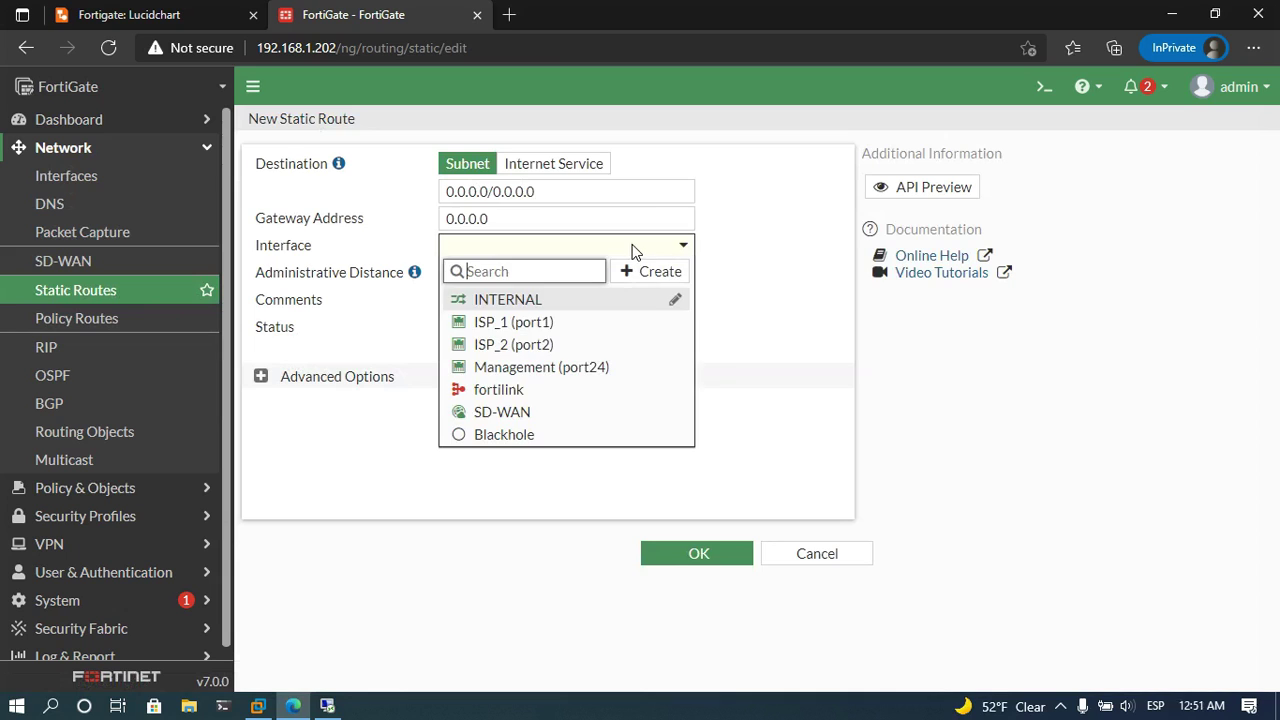
click(513, 418)
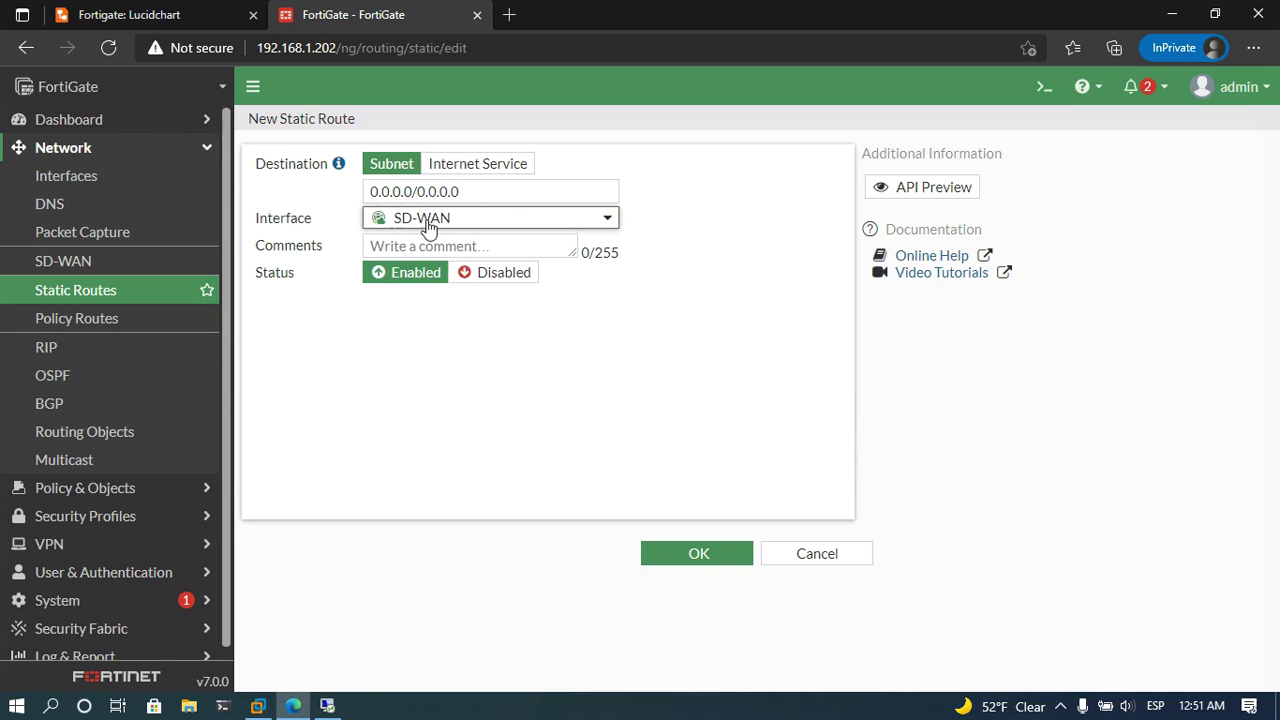
click(695, 558)
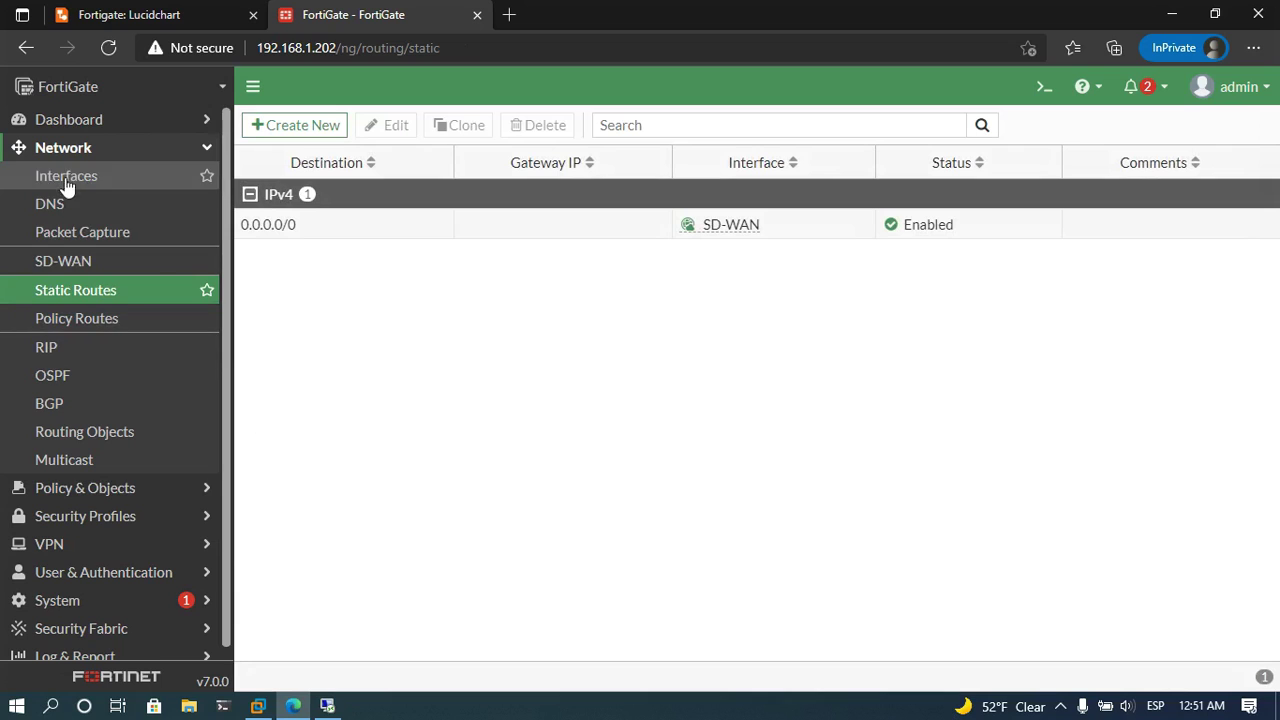
Start a new firewall policy and name it INTERNAL A SD-WAN.
click(82, 152)
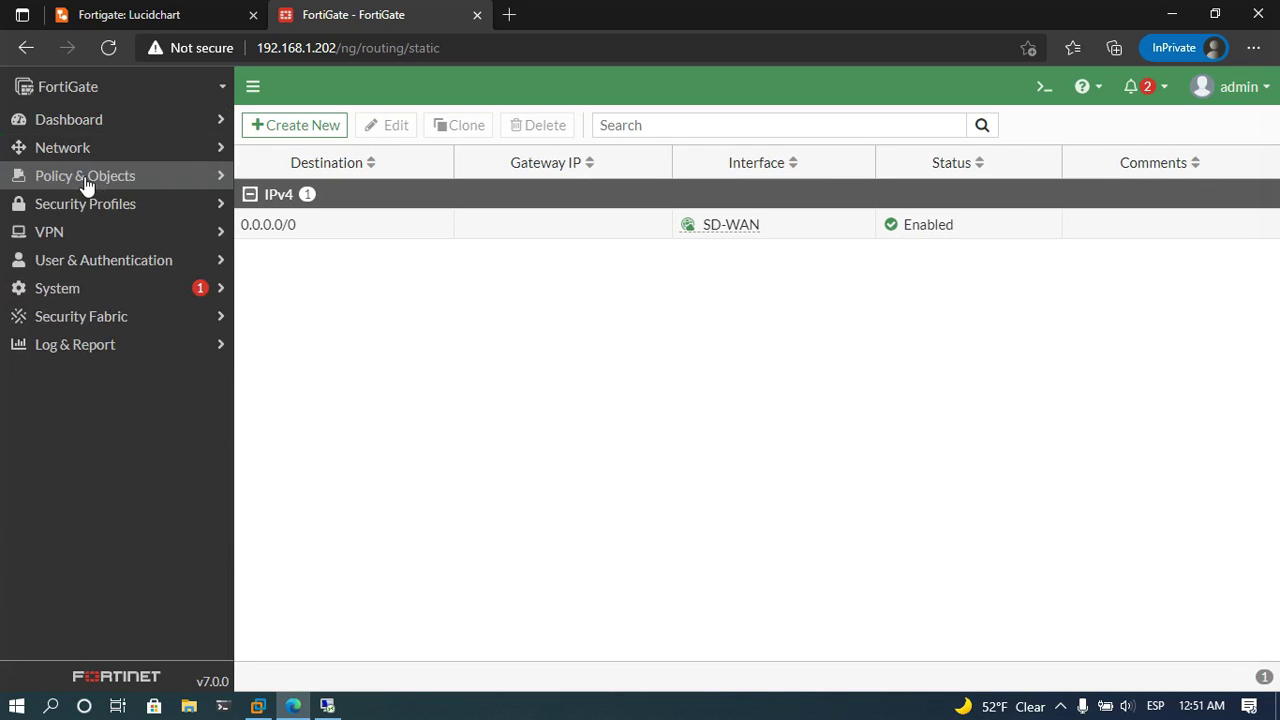
click(88, 182)
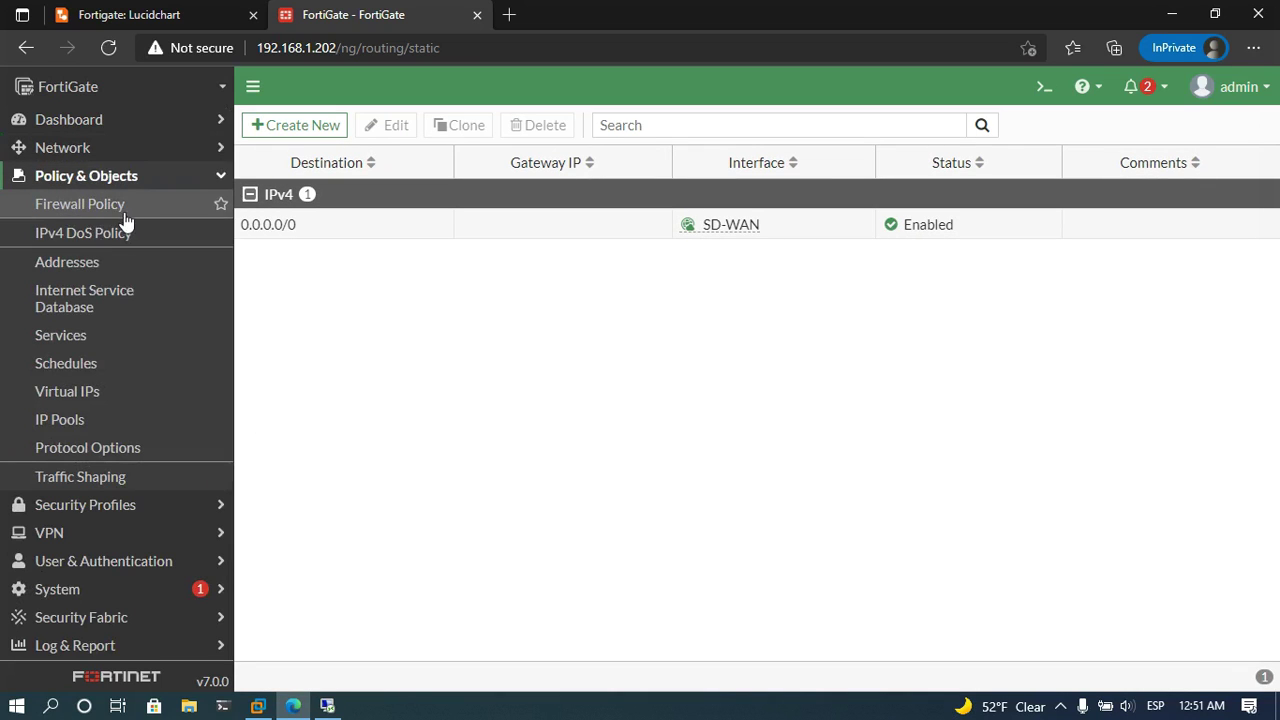
click(107, 210)
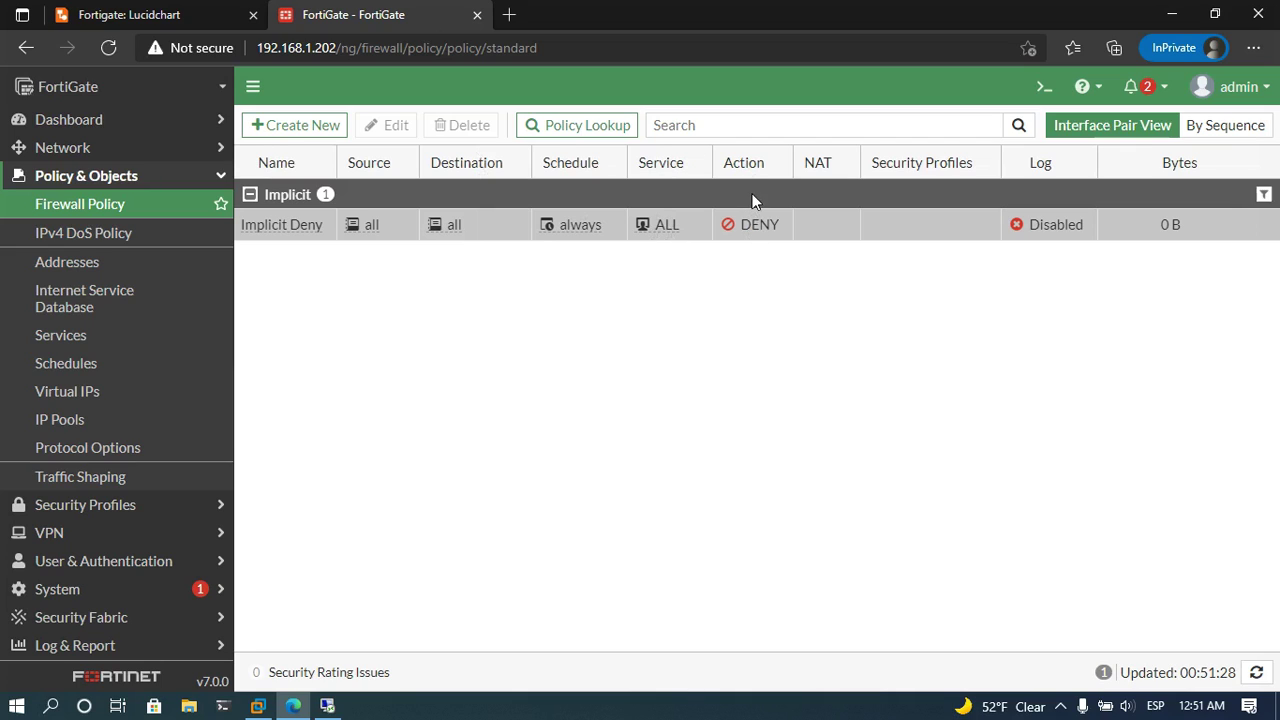
click(300, 130)
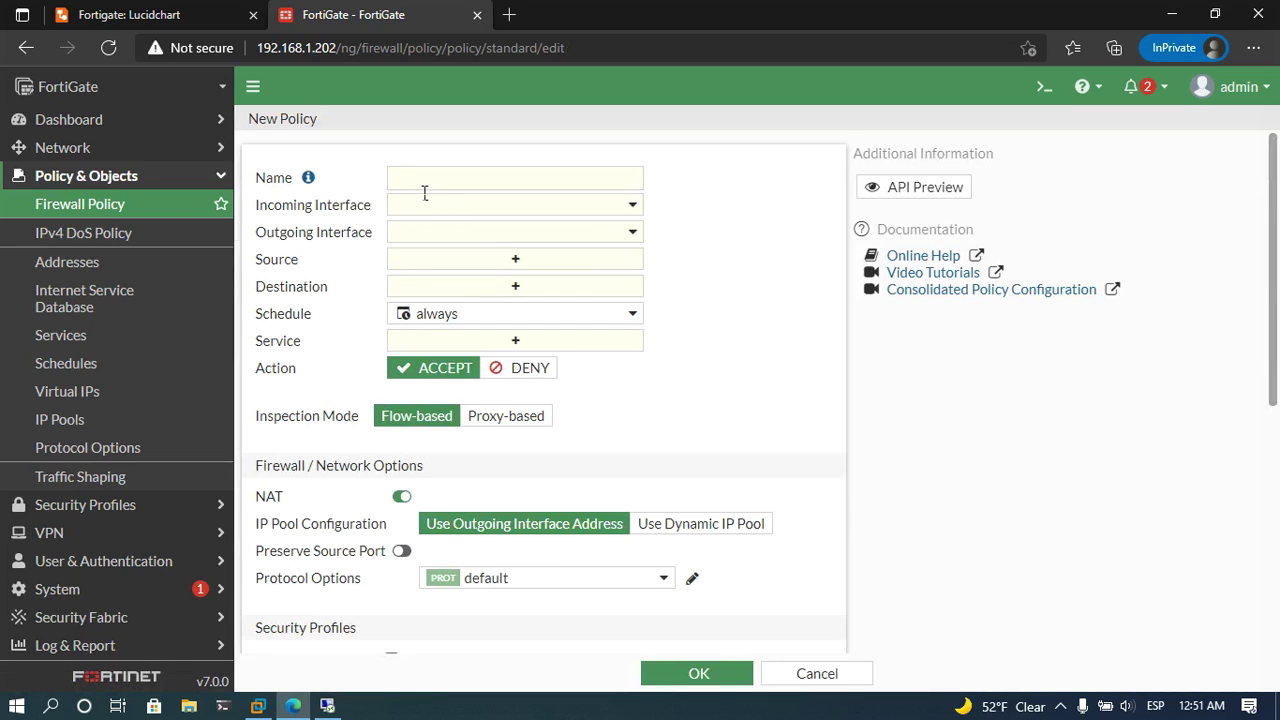
click(437, 186)
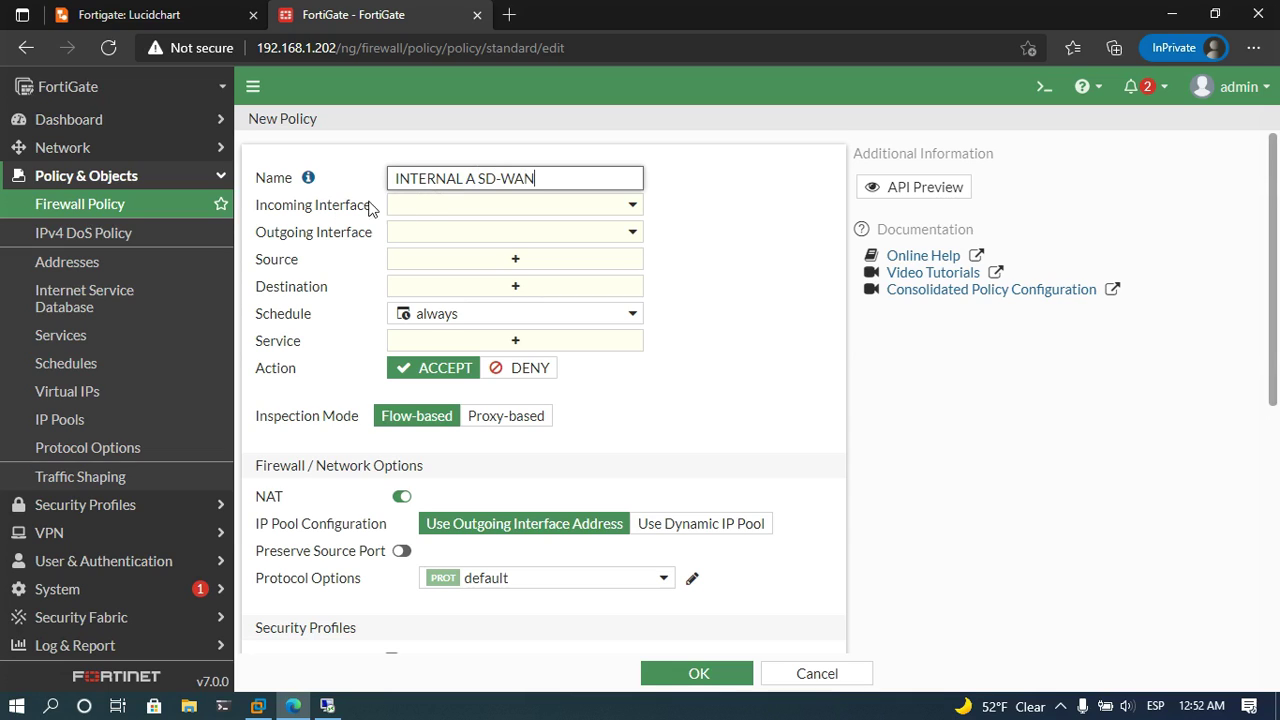
Set the policy's incoming interface to INTERNAL and its outgoing interface to SD-WAN.
click(417, 207)
click(445, 258)
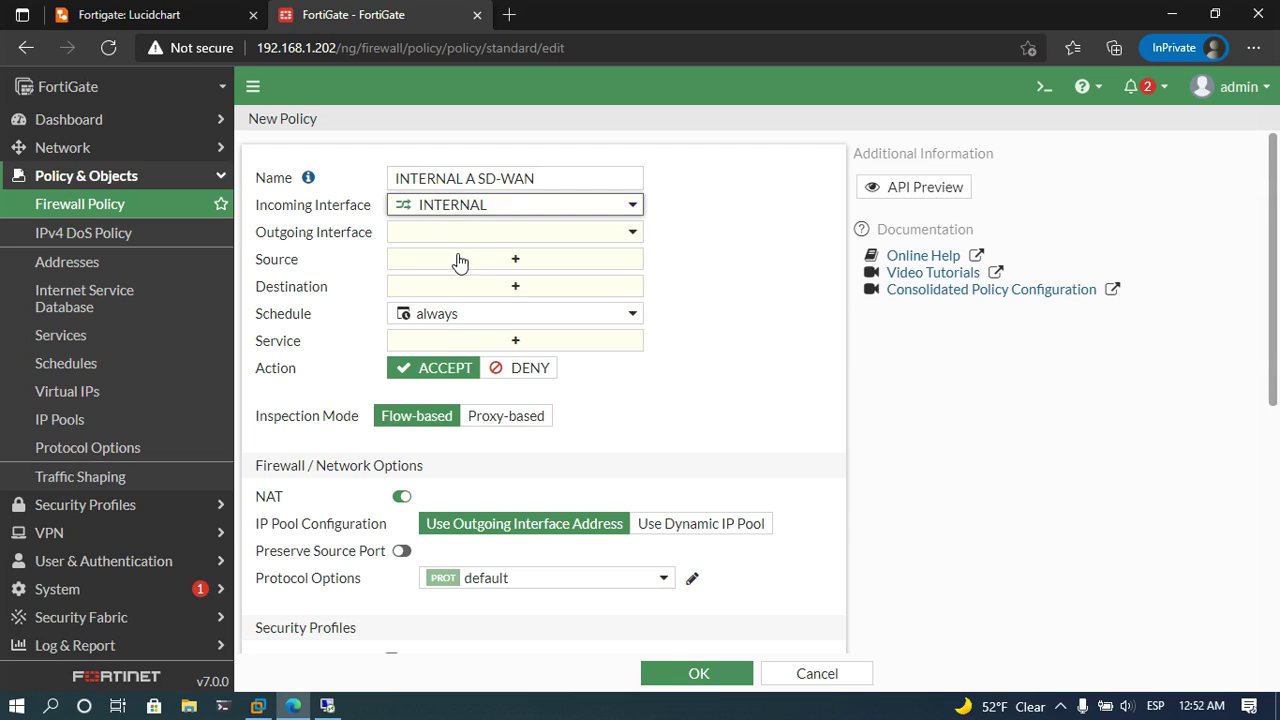
click(443, 232)
click(438, 331)
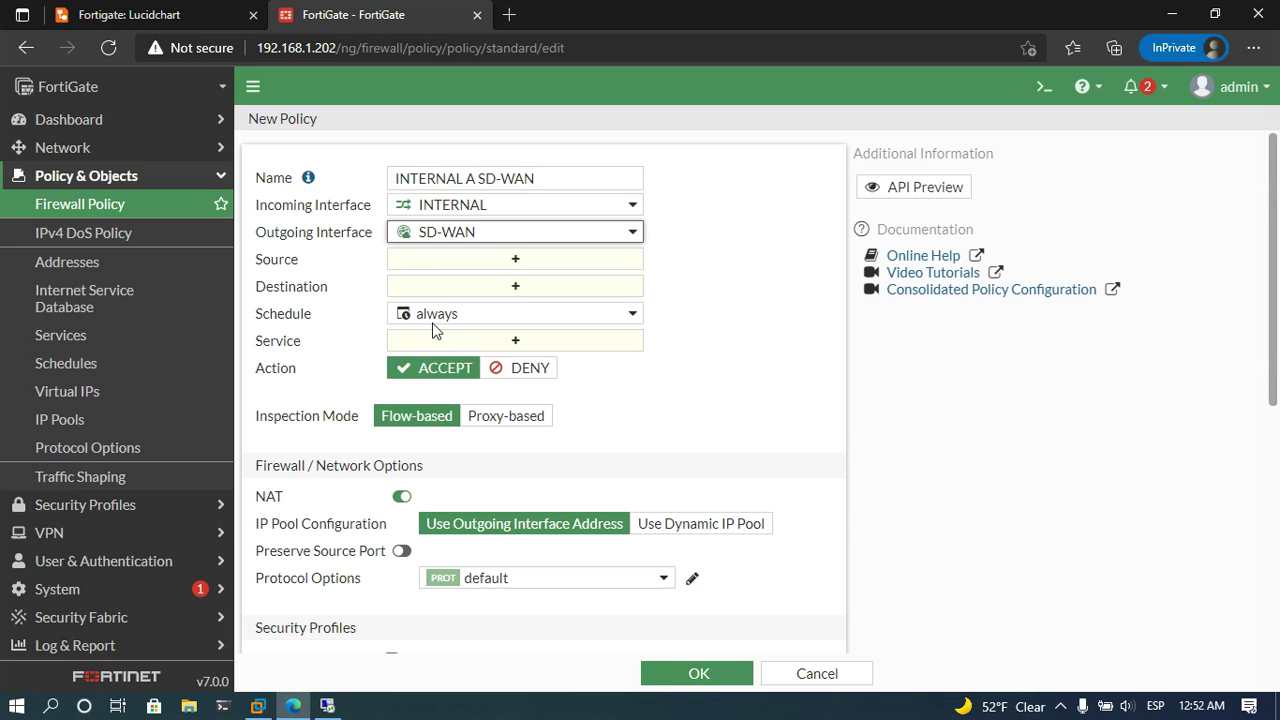
Set the policy's source to the INTERNAL address and its destination to all.
click(445, 260)
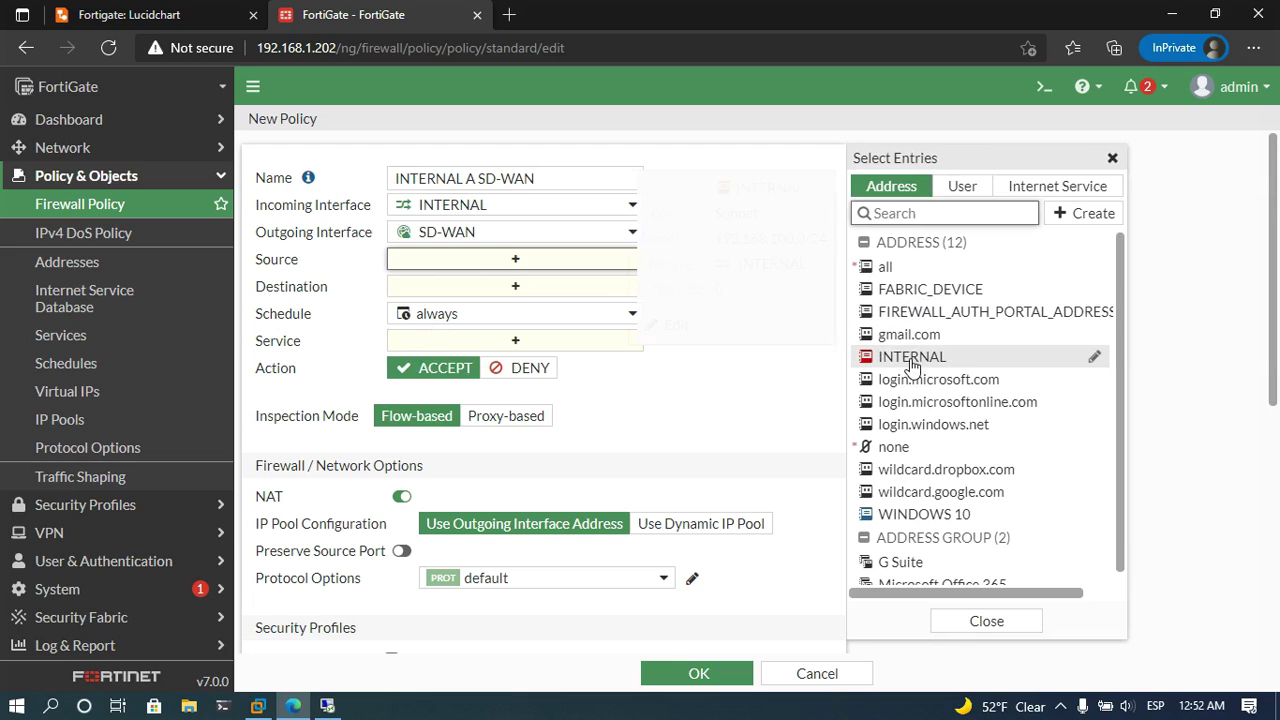
click(912, 360)
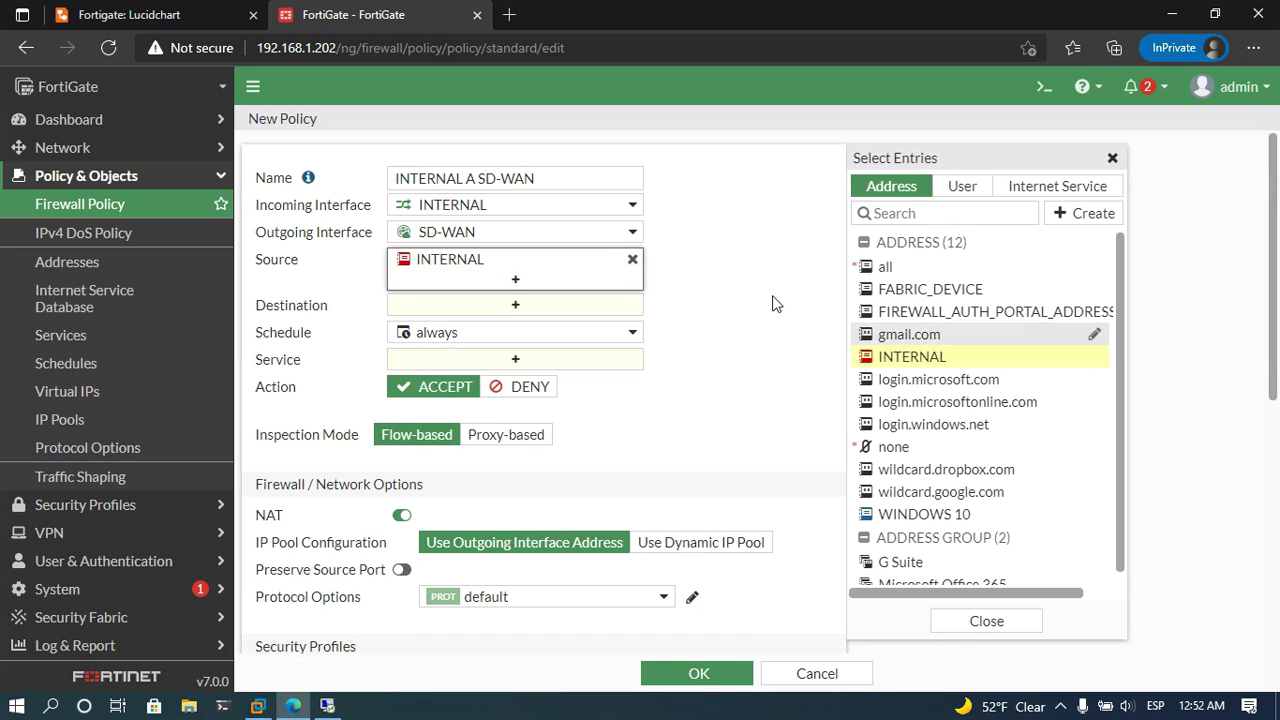
mouse_move(889, 360)
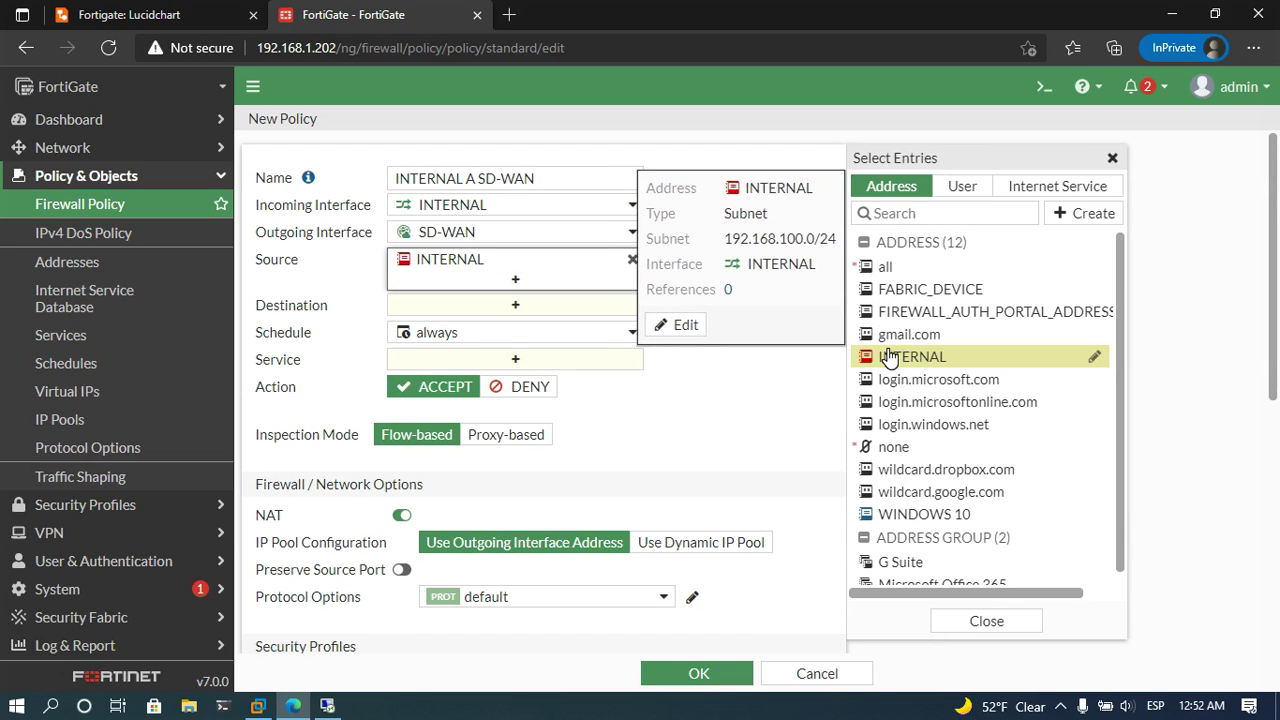
click(800, 394)
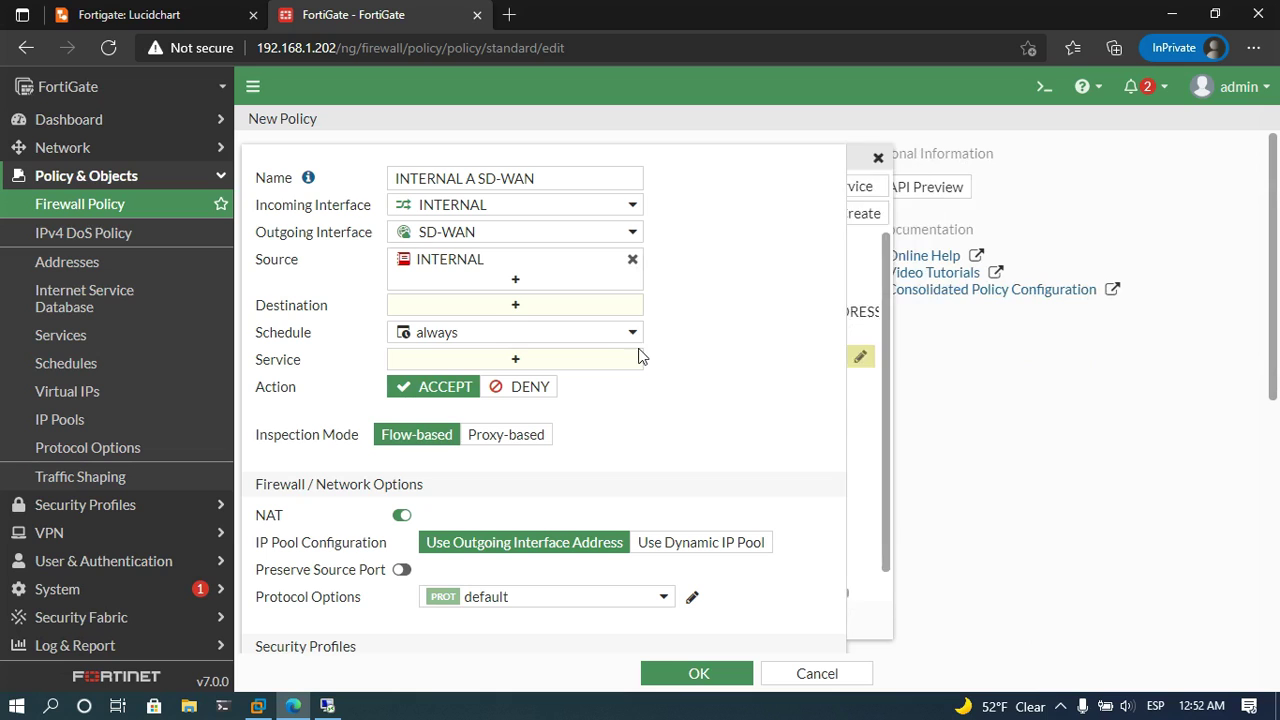
click(458, 308)
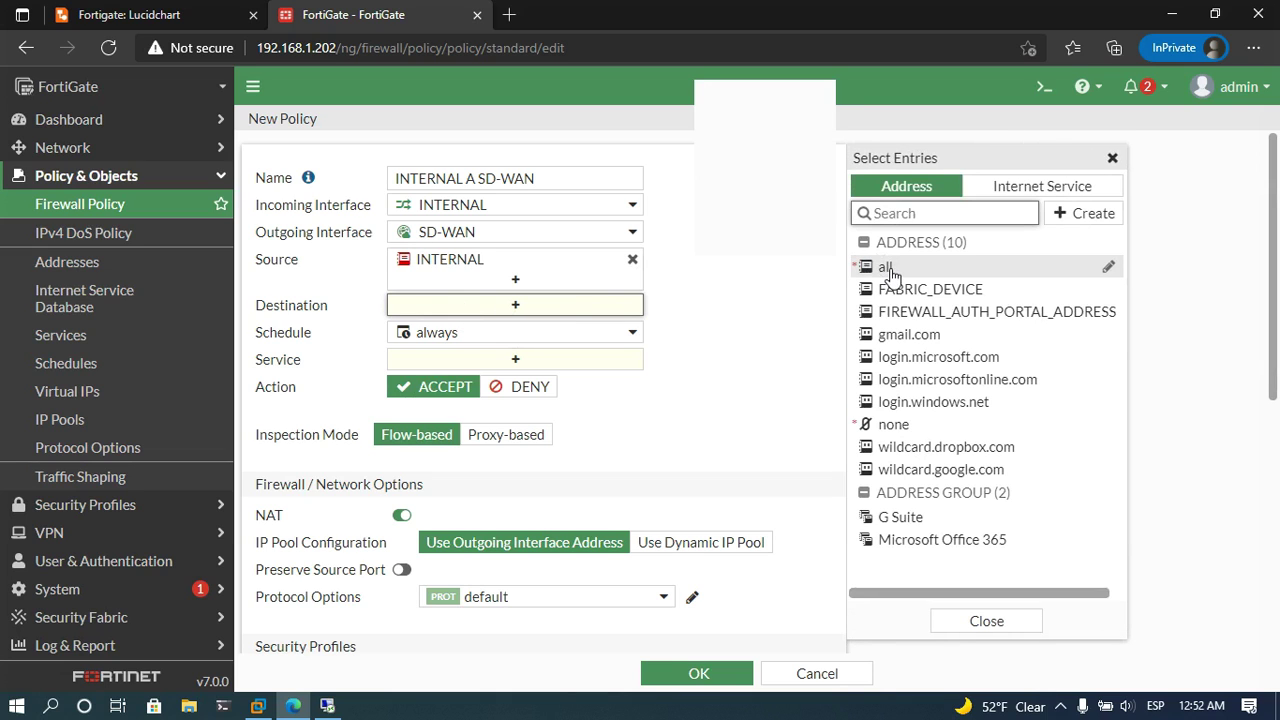
click(889, 268)
click(735, 302)
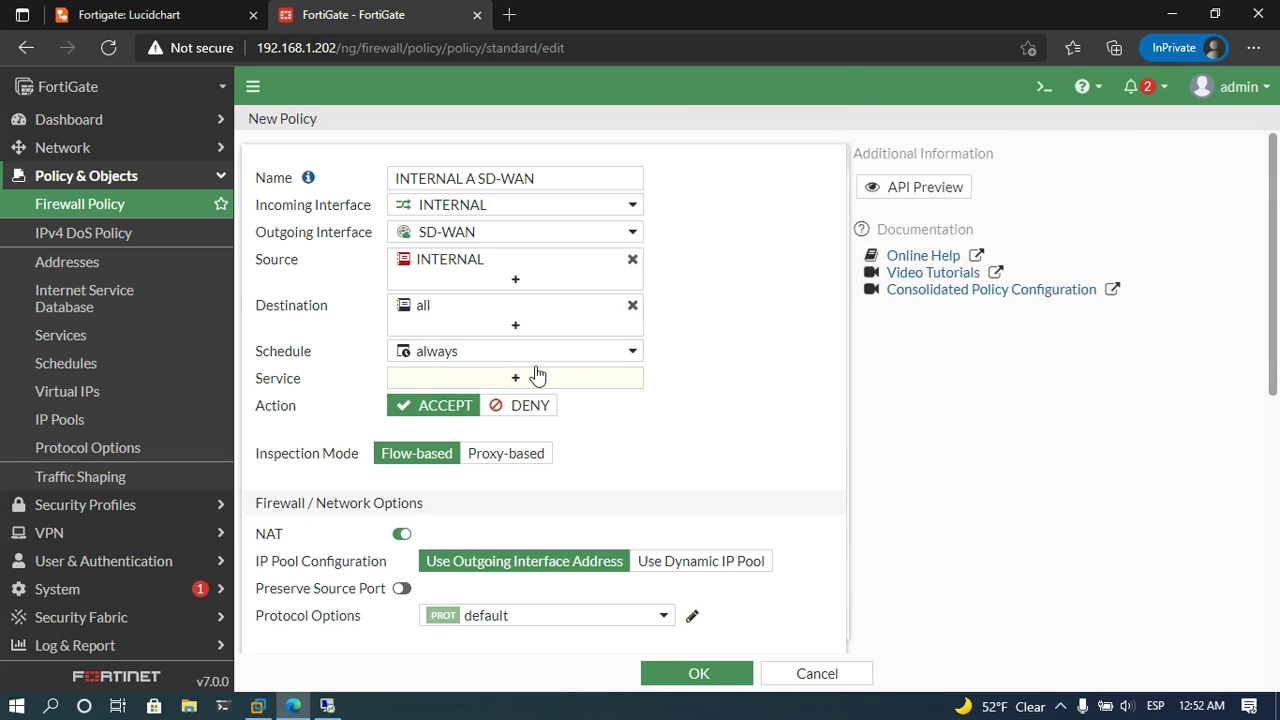
Add the Web Access and Email Access service groups to the policy's allowed services.
mouse_move(443, 357)
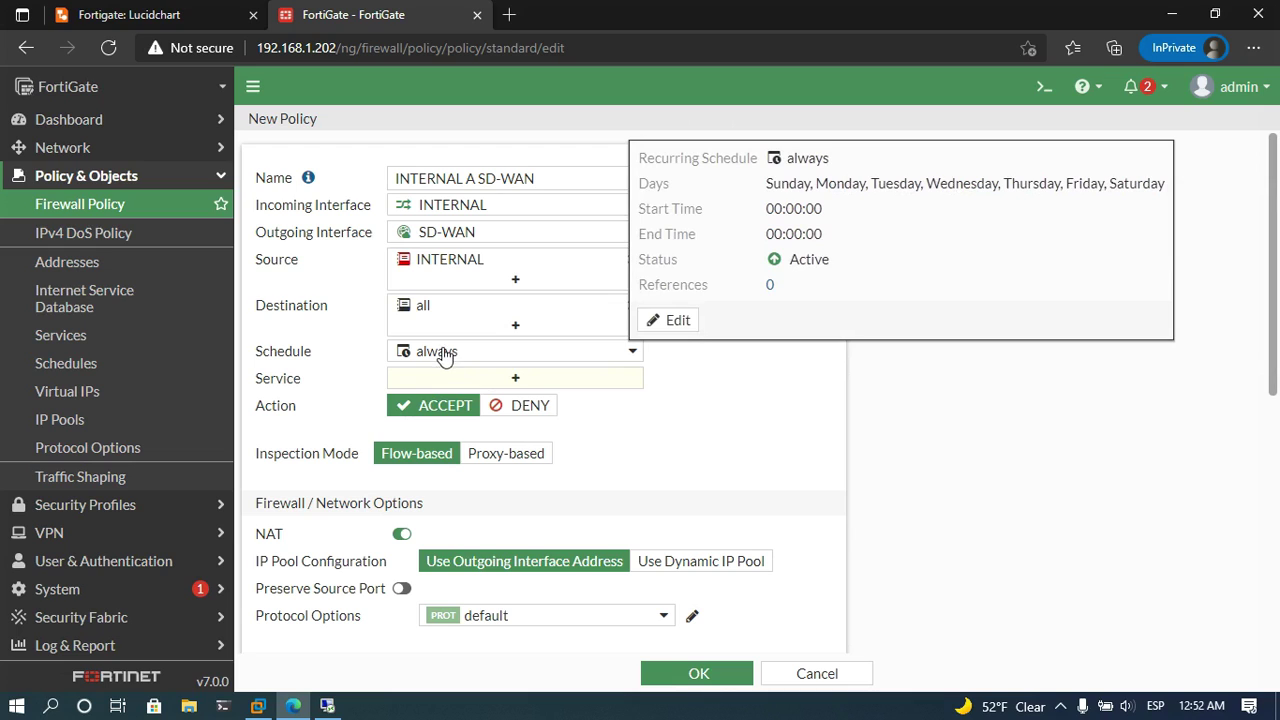
click(527, 384)
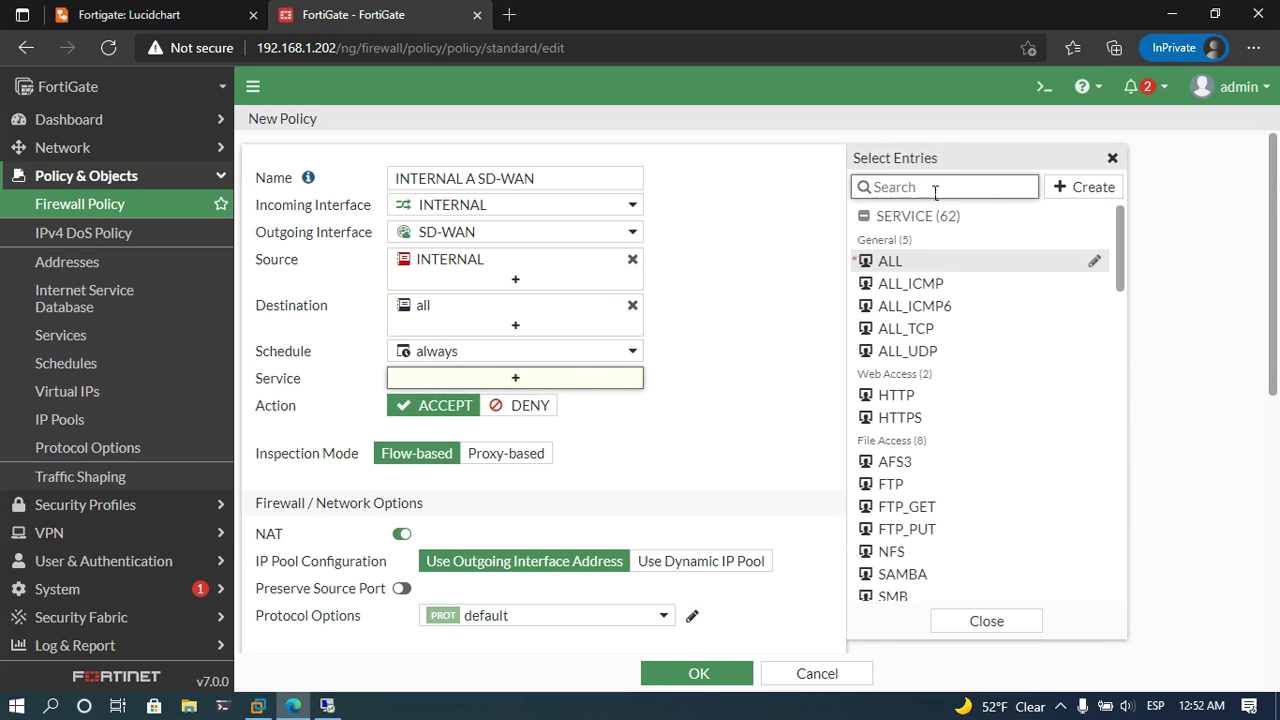
text(web)
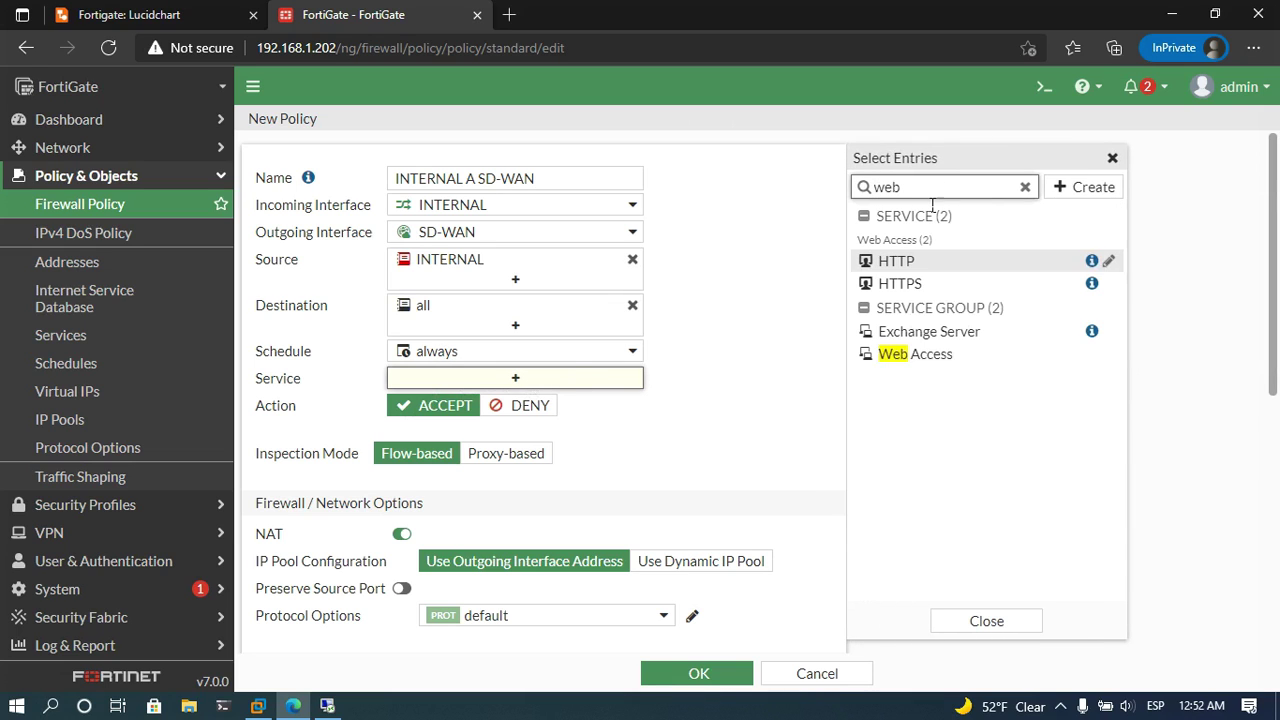
click(912, 356)
click(909, 188)
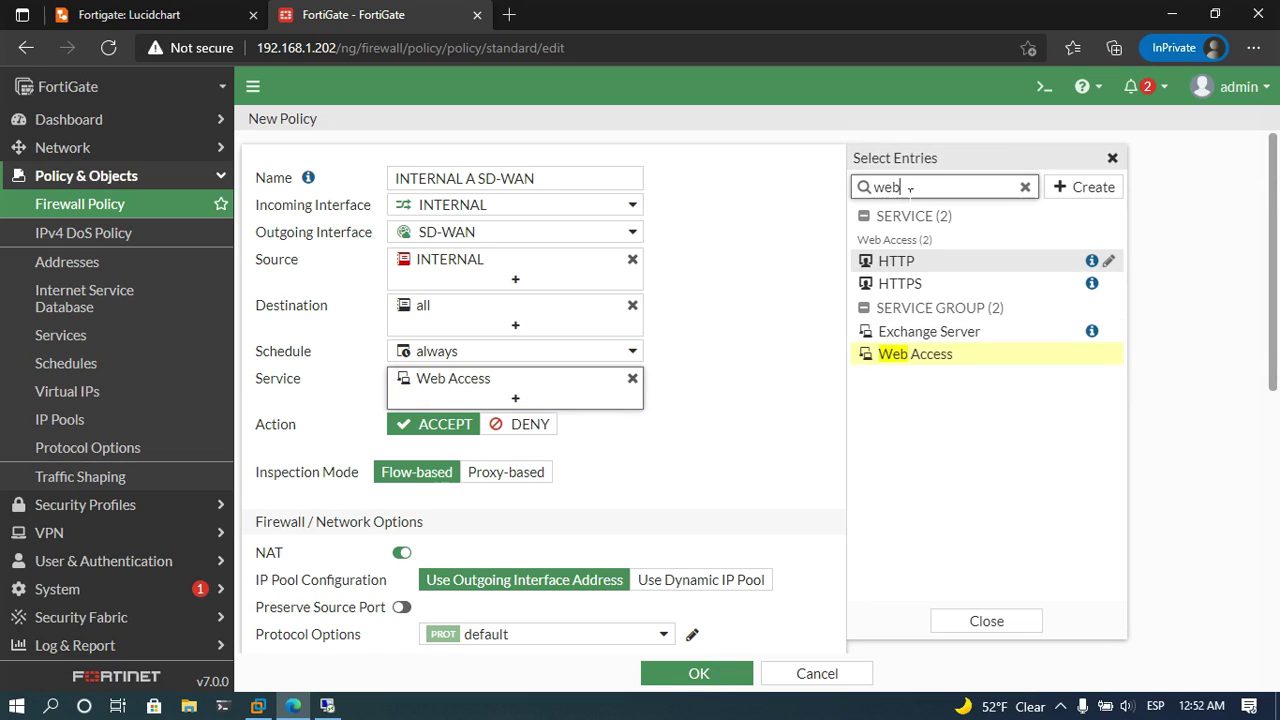
key(BackSpace)
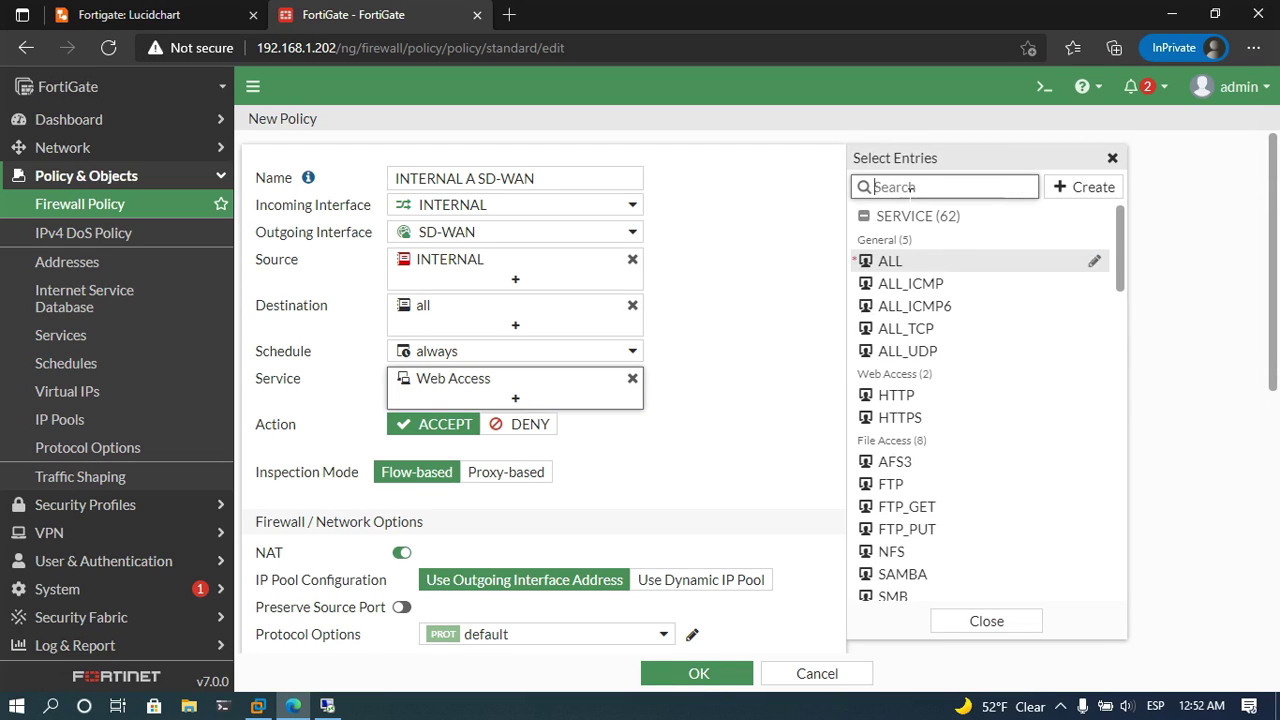
text(ema)
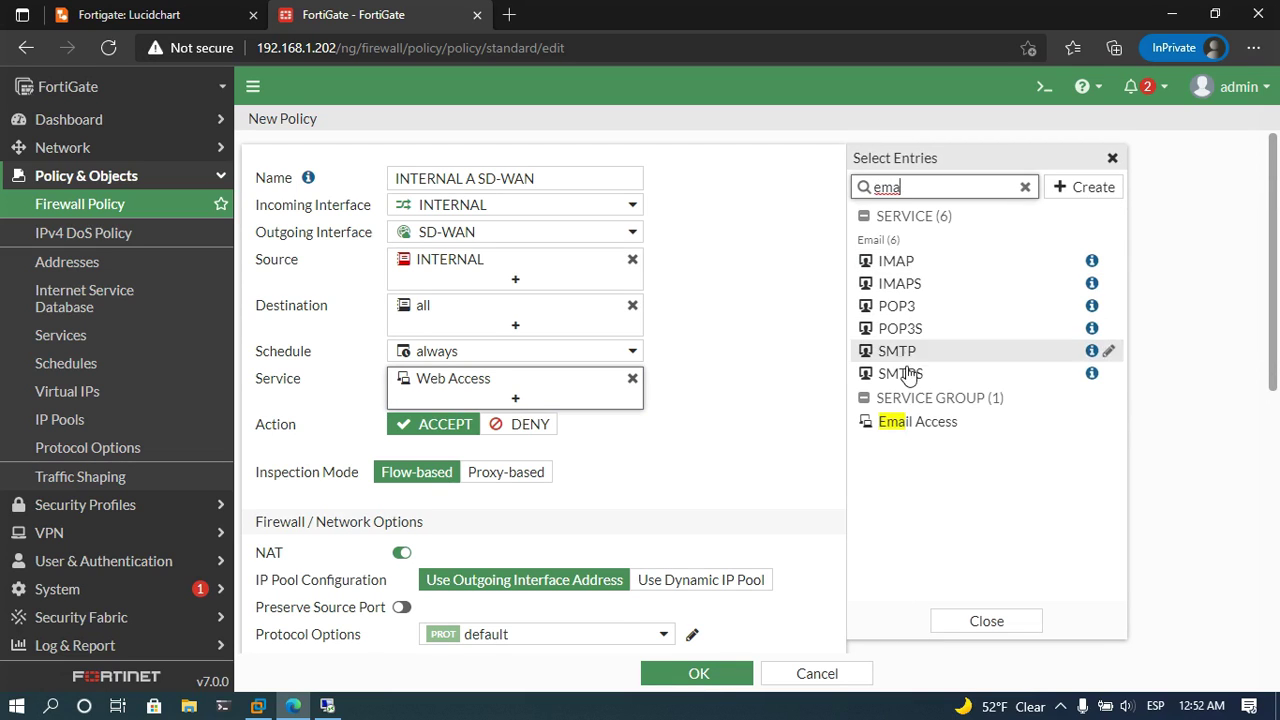
click(898, 421)
Add the ALL_ICMP and PING services to the policy and close the service selection.
click(934, 197)
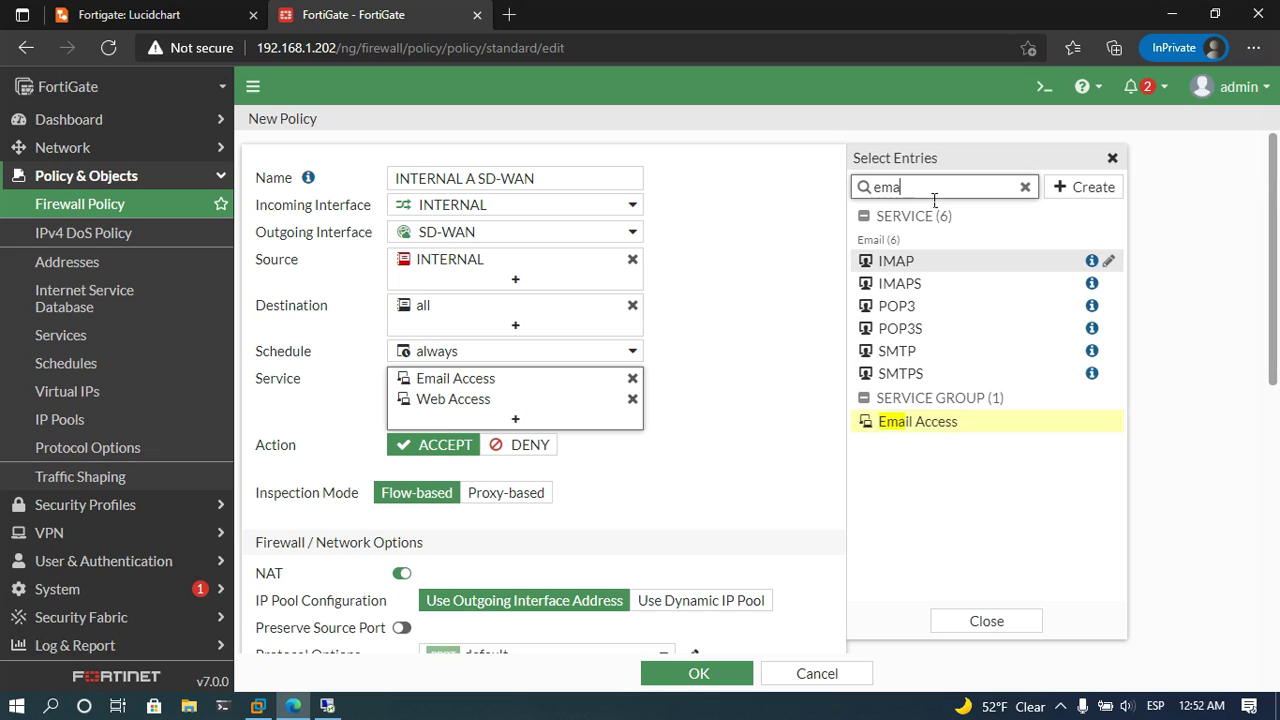
key(BackSpace)
key(BackSpace)
key(BackSpace)
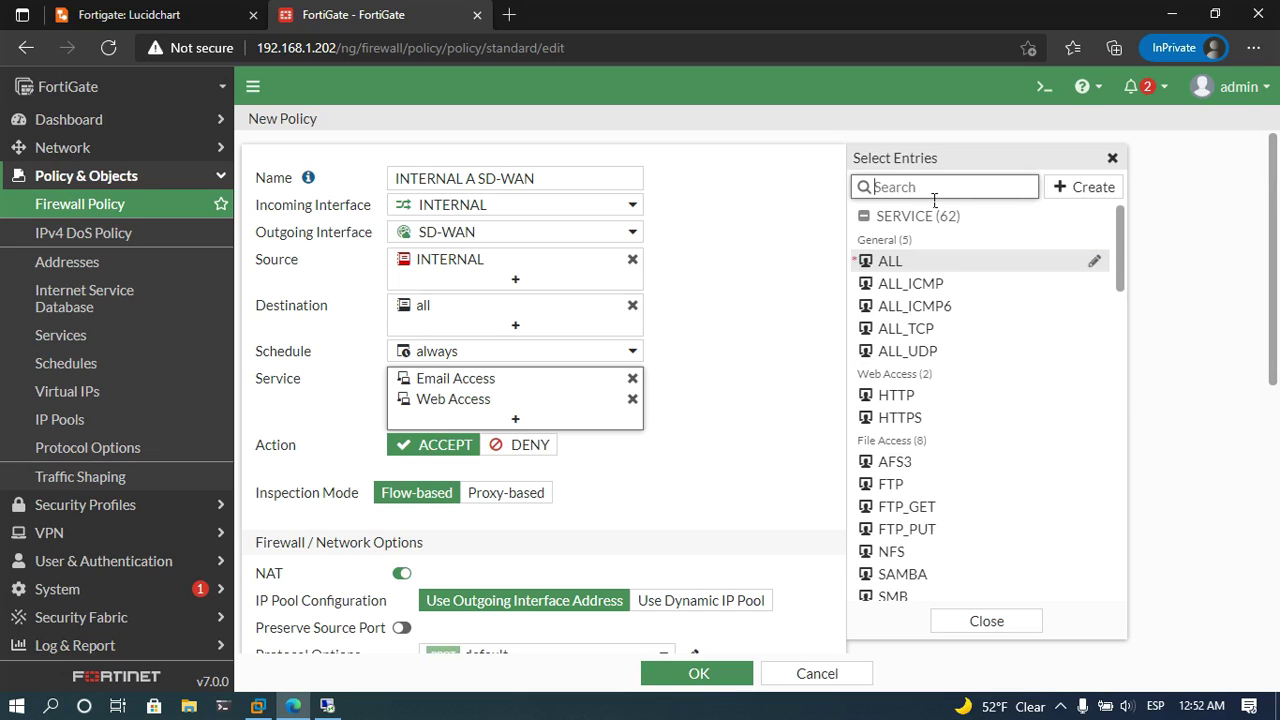
text(icm)
click(908, 261)
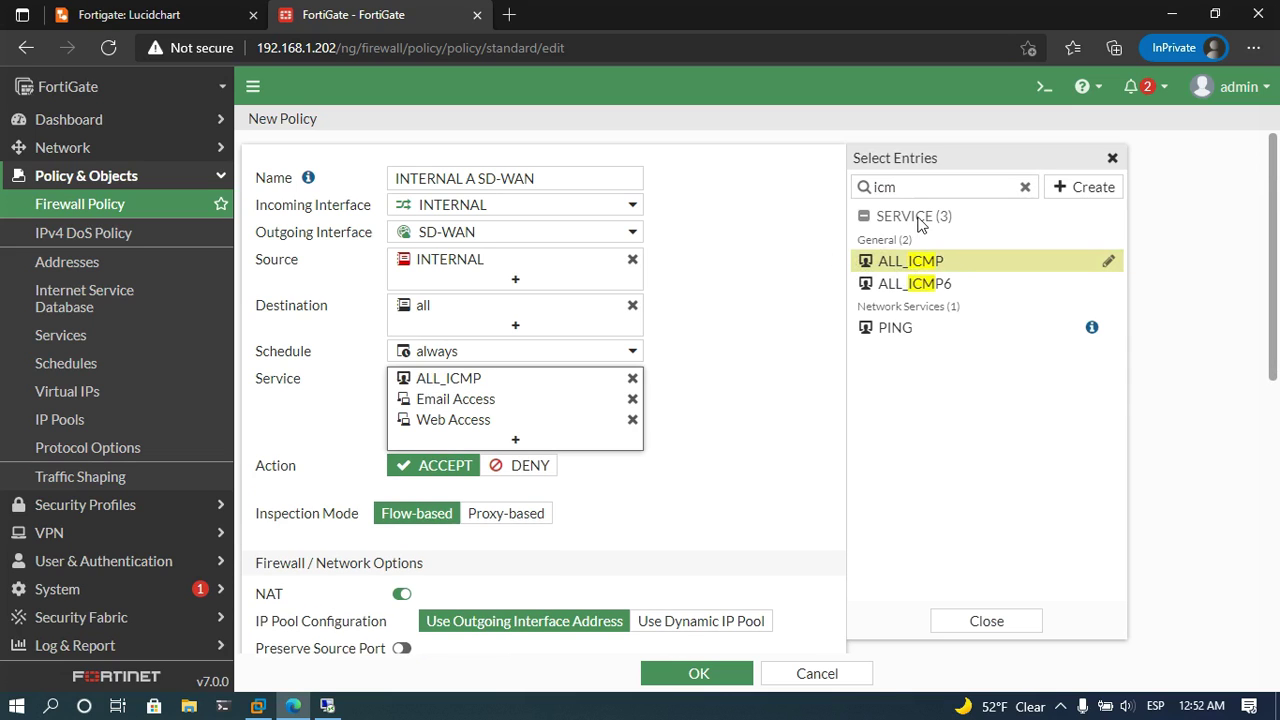
click(910, 327)
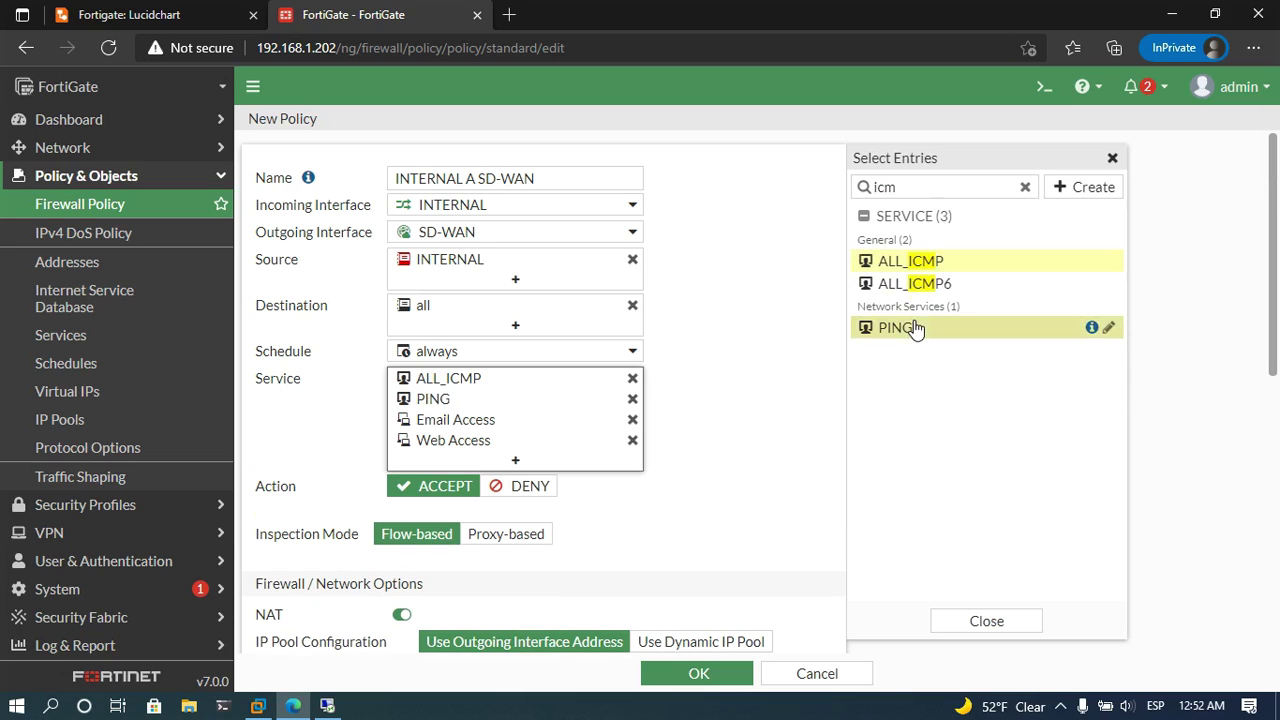
click(761, 289)
Review the policy's inspection mode, NAT, security profiles and logging options, and check the members of its outgoing SD-WAN interface.
scroll(424, 430, down, 1)
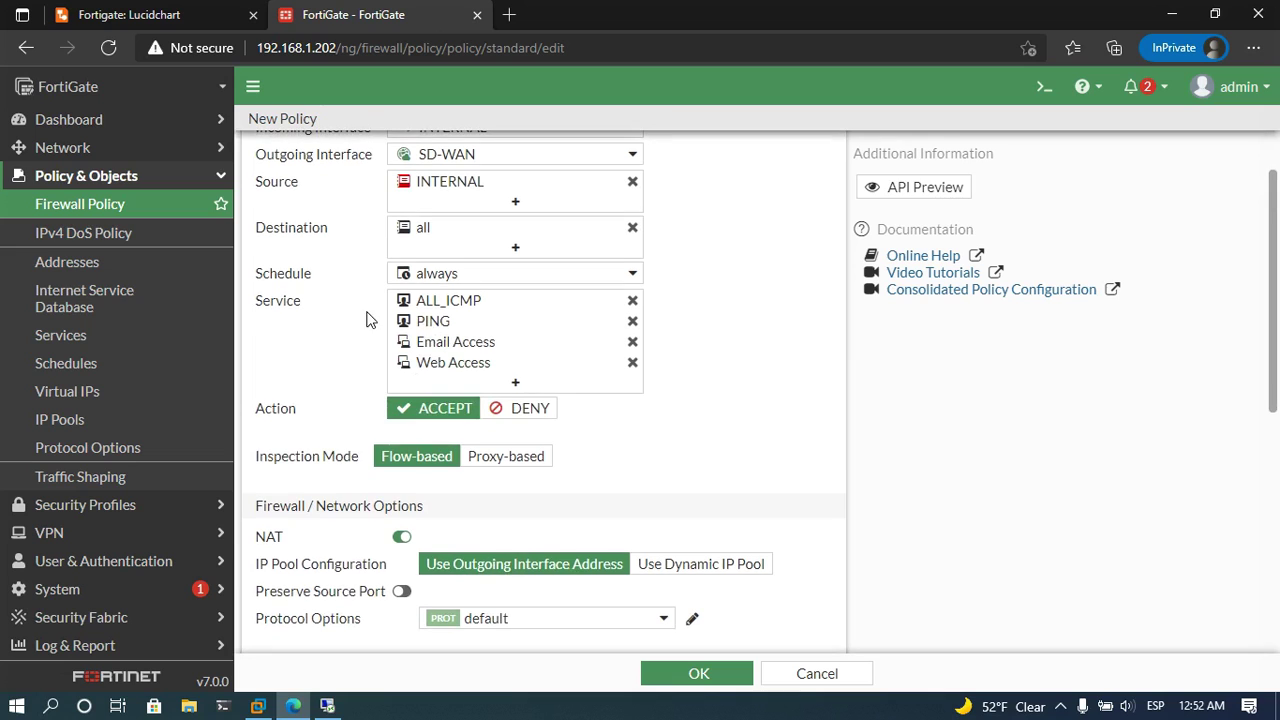
scroll(362, 332, down, 2)
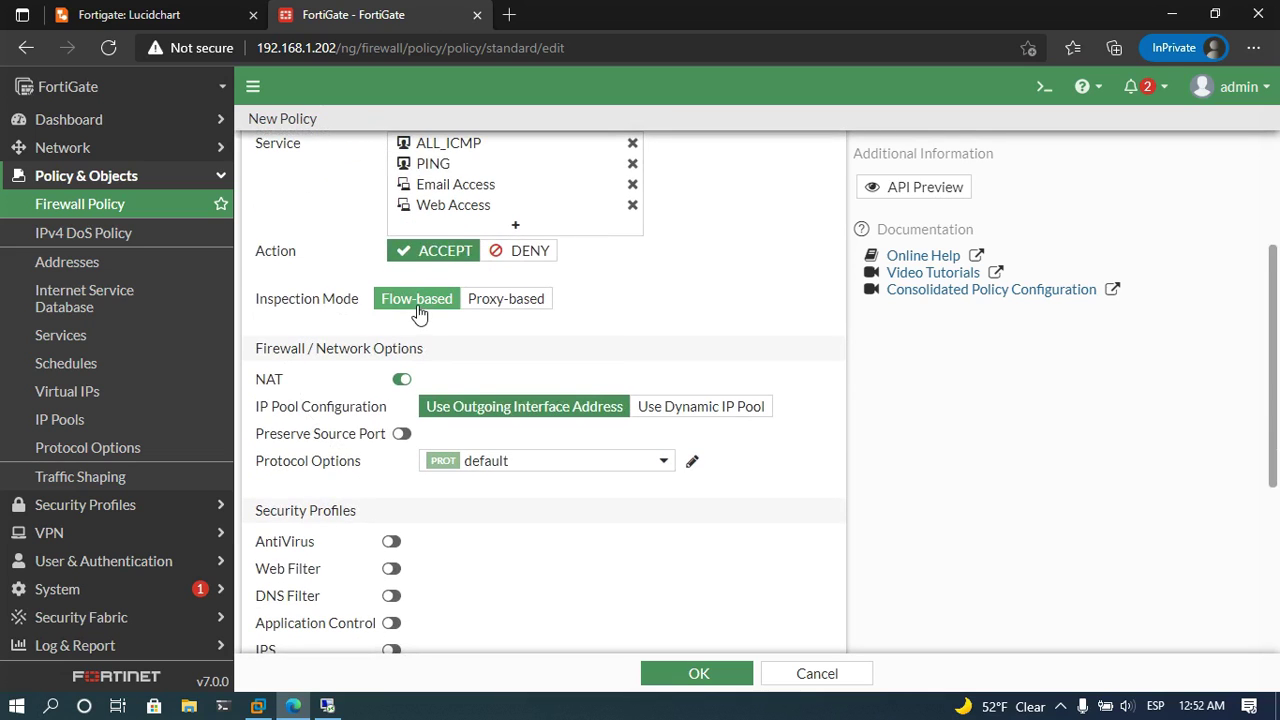
scroll(632, 348, down, 1)
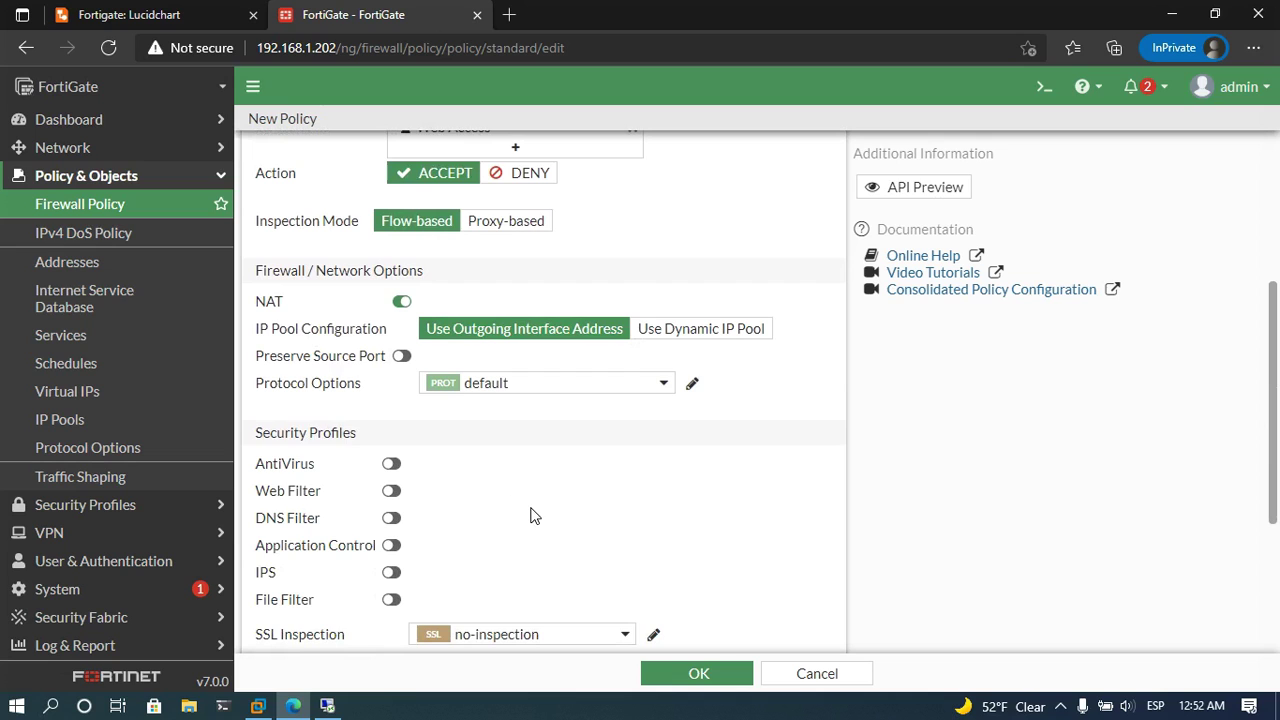
scroll(565, 519, up, 2)
scroll(745, 378, down, 2)
scroll(551, 471, down, 3)
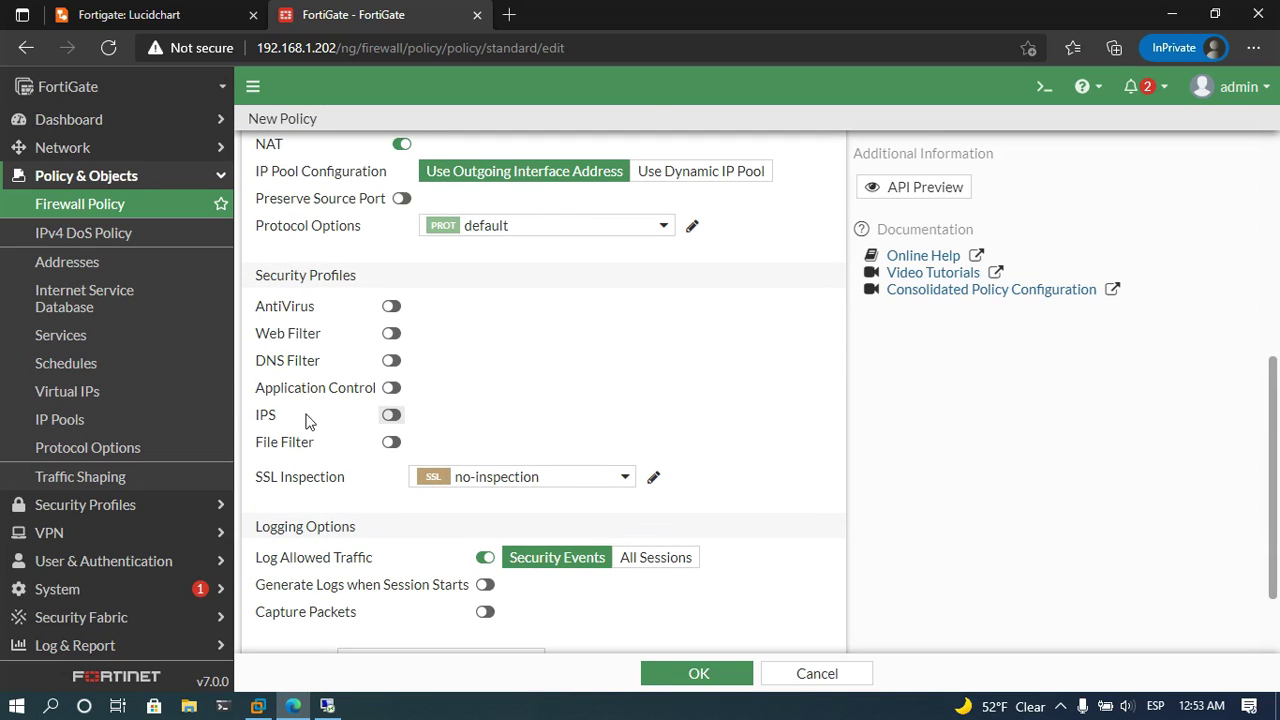
scroll(447, 372, up, 4)
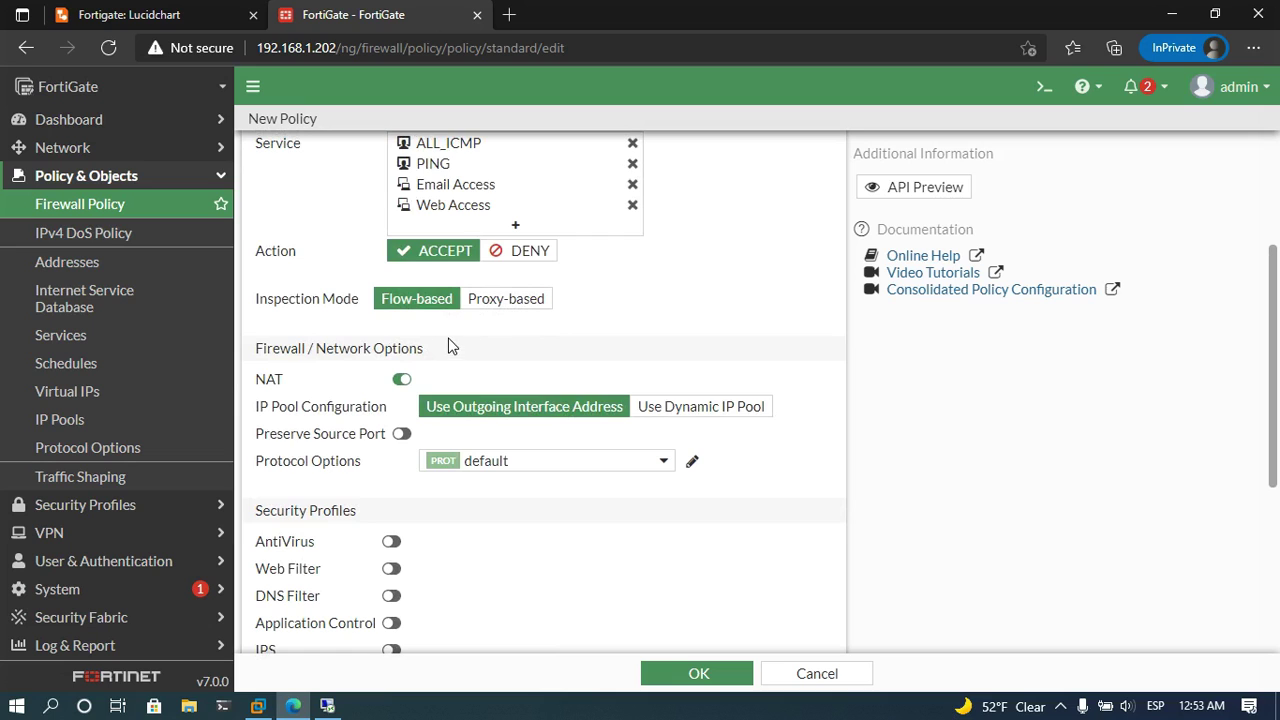
scroll(297, 345, down, 1)
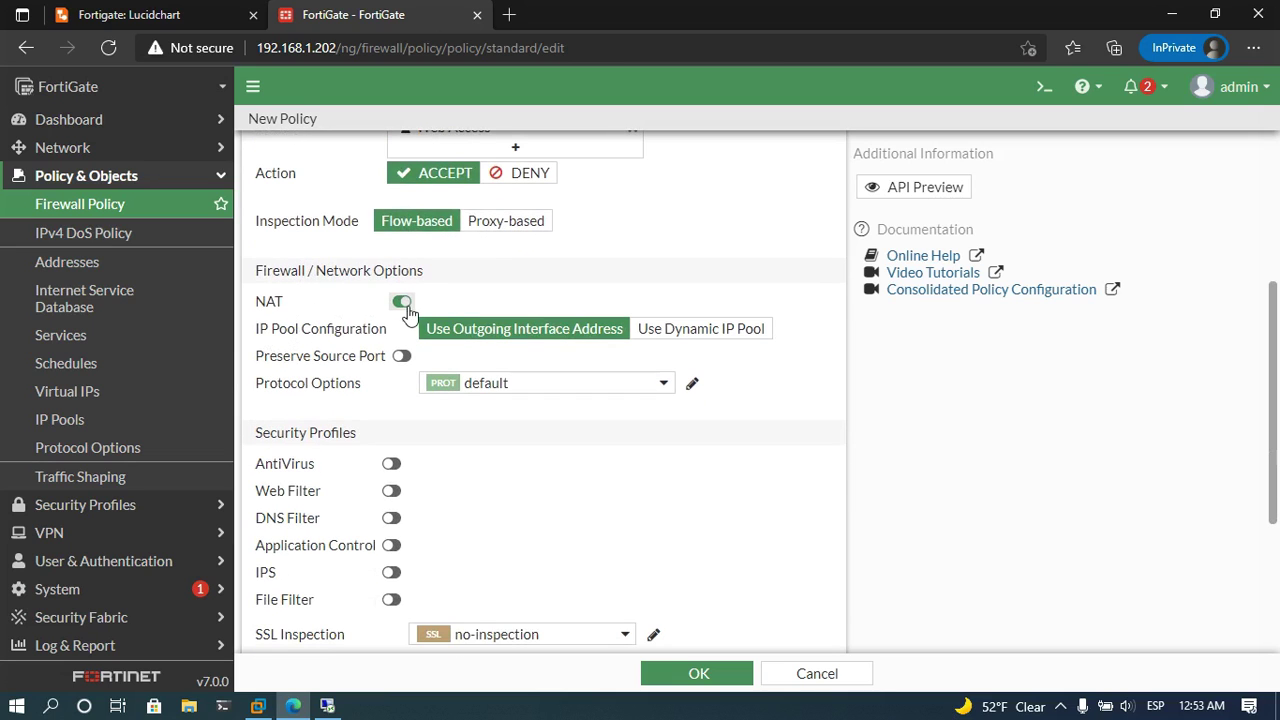
scroll(540, 350, up, 2)
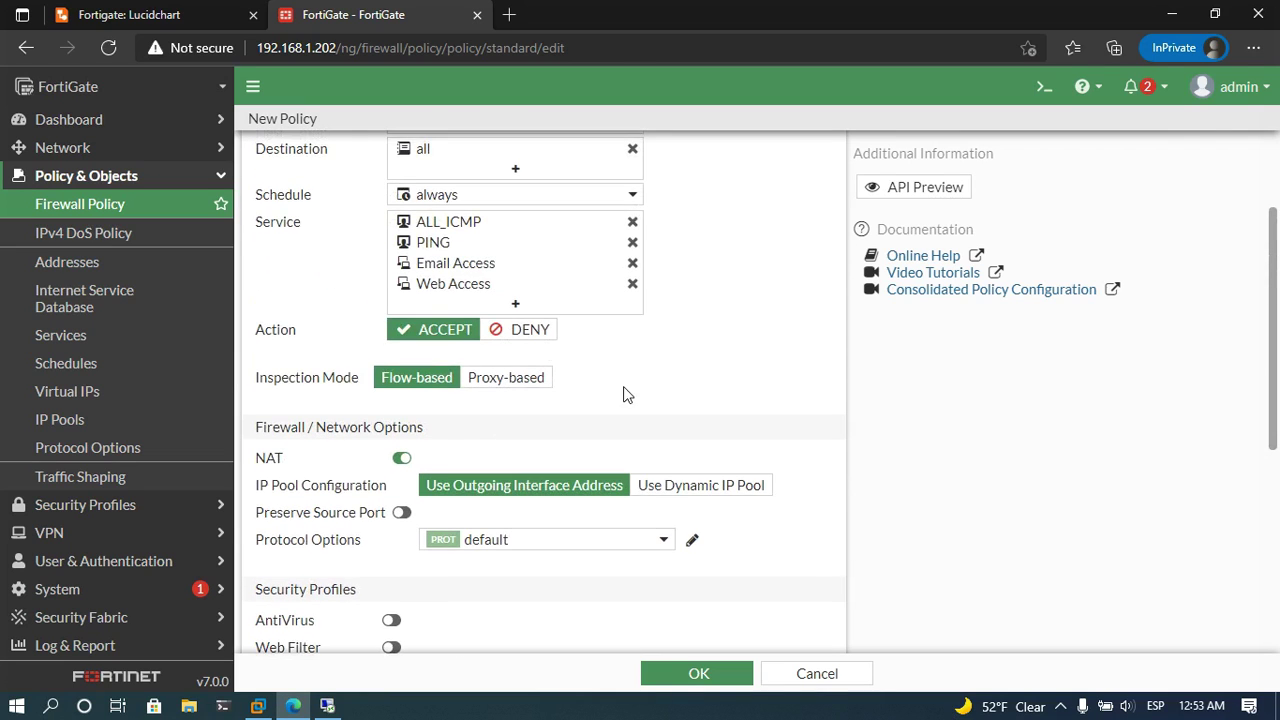
scroll(628, 394, up, 2)
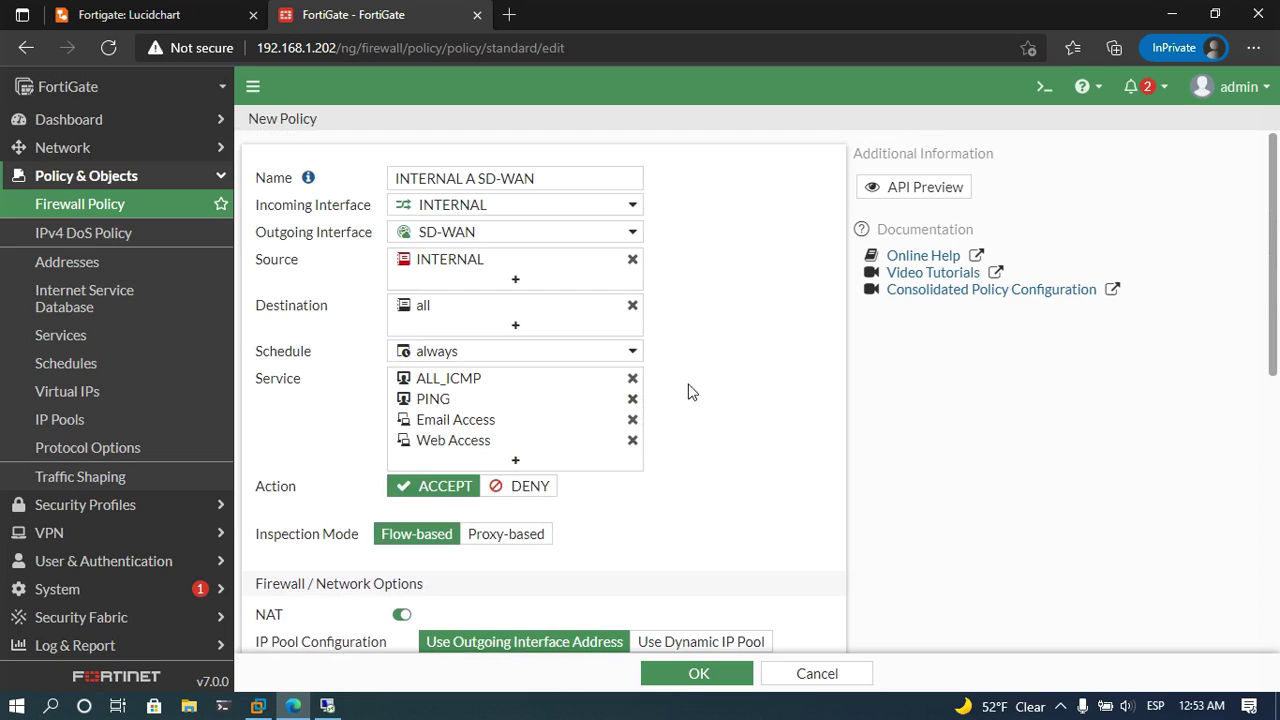
mouse_move(463, 240)
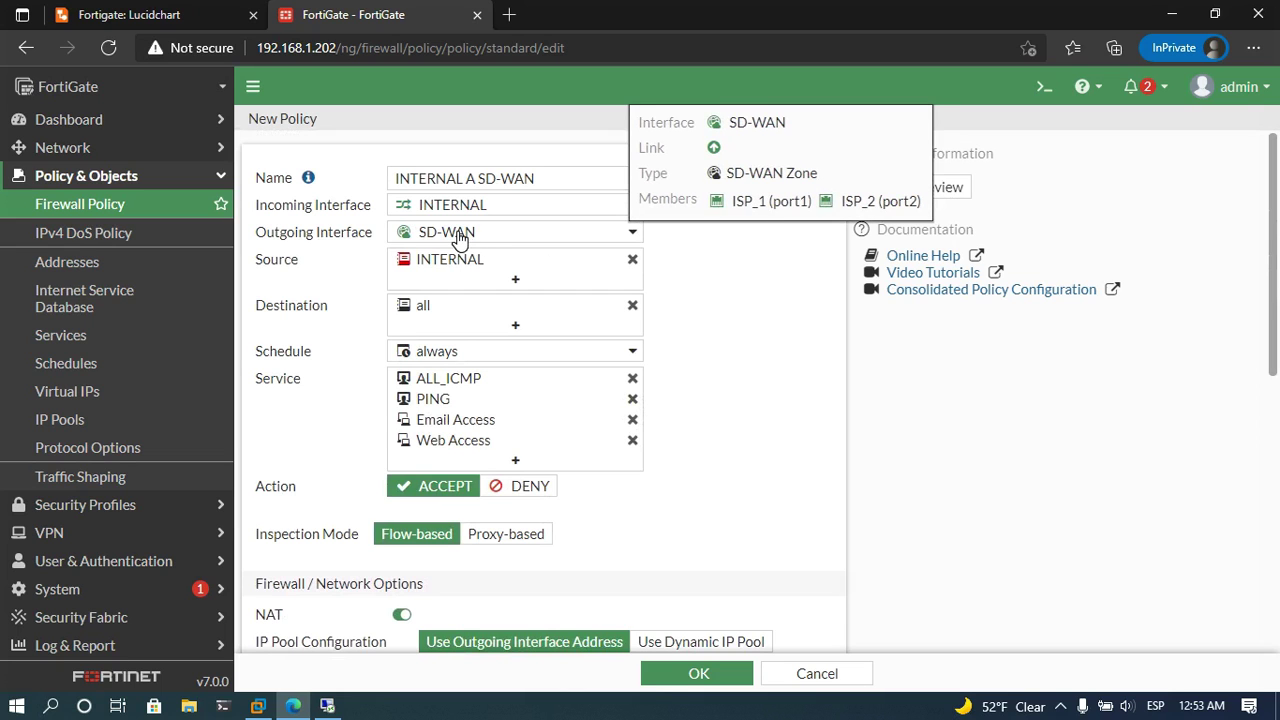
Set the policy's allowed-traffic logging to All Sessions.
scroll(680, 350, down, 3)
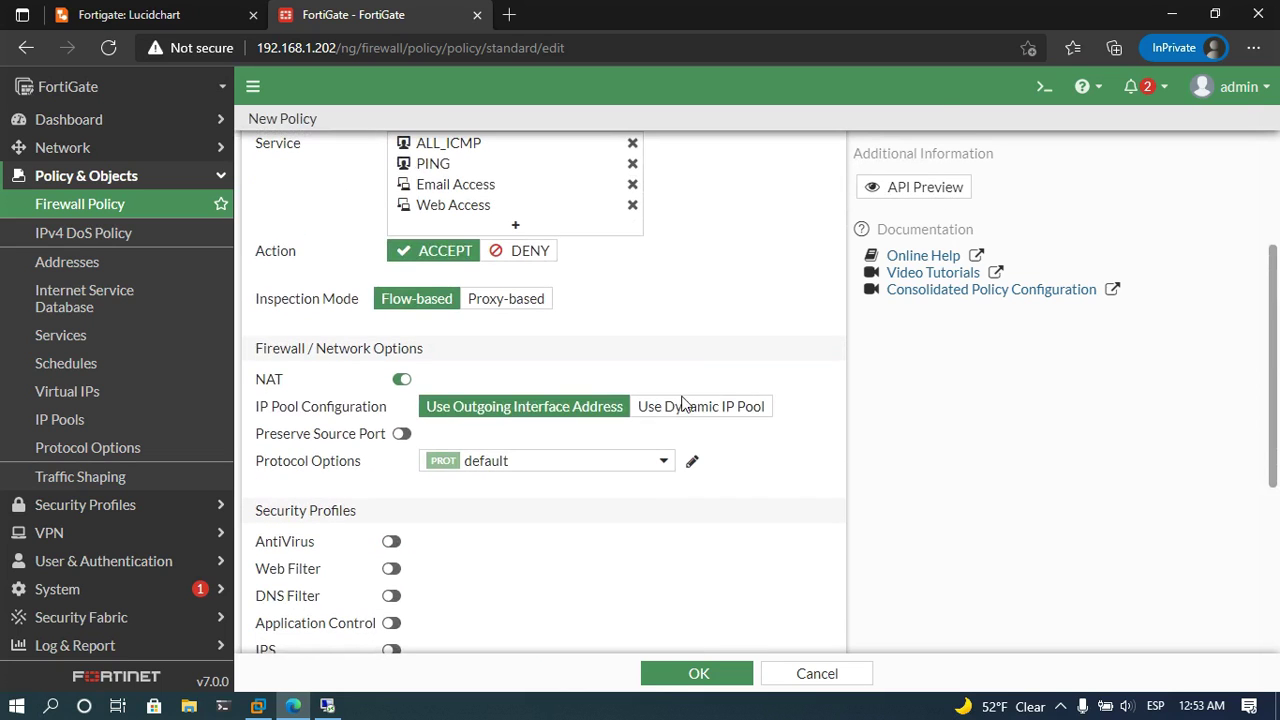
scroll(440, 380, down, 4)
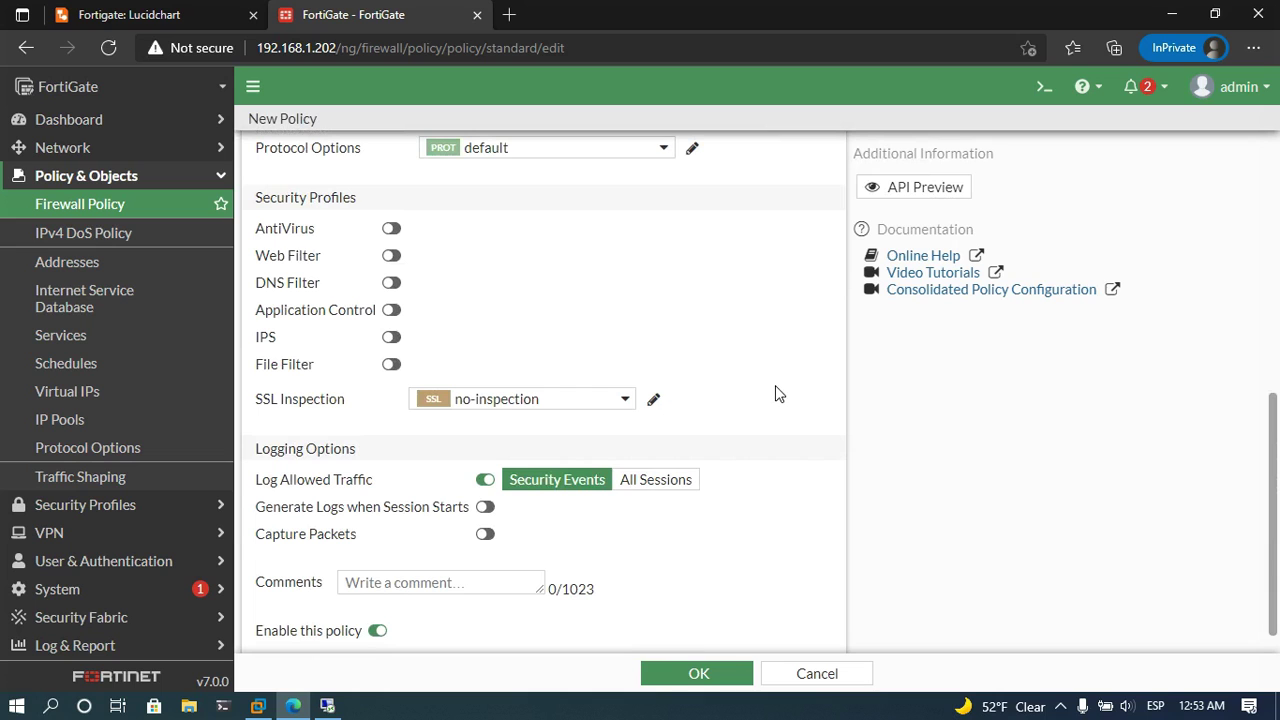
click(676, 480)
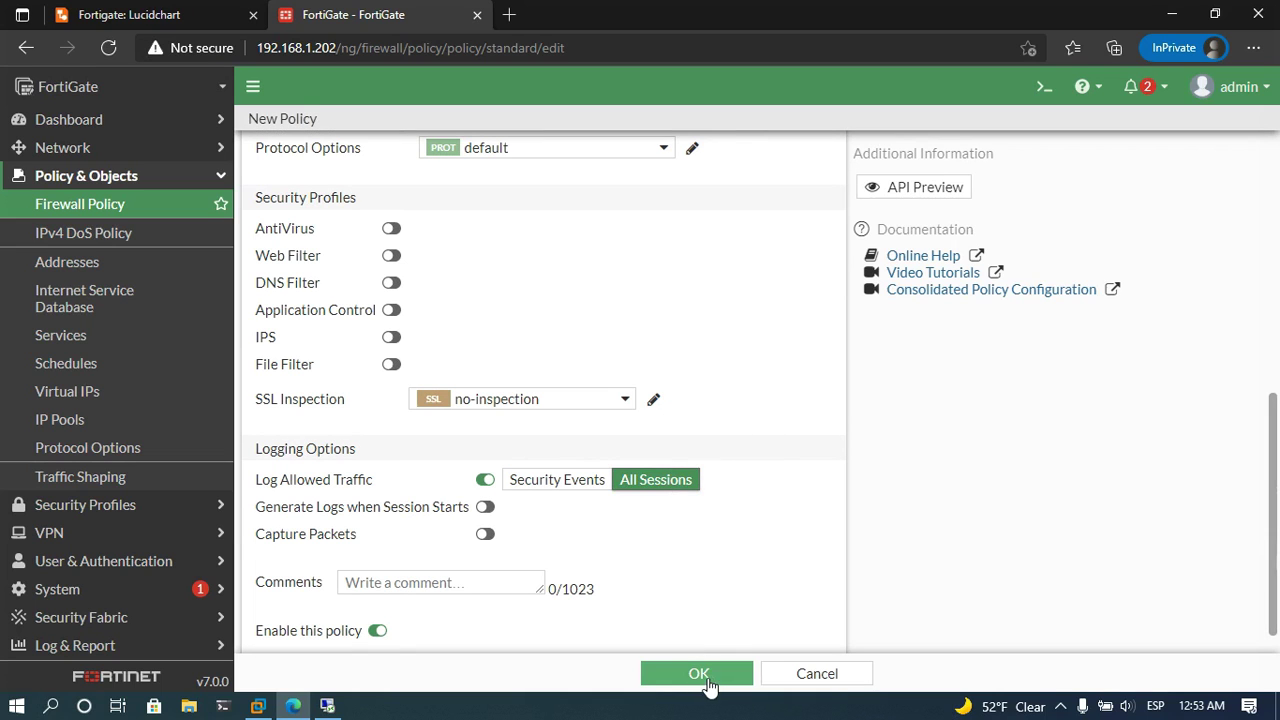
Save the new firewall policy and open the SD-WAN settings in the network configuration.
click(698, 674)
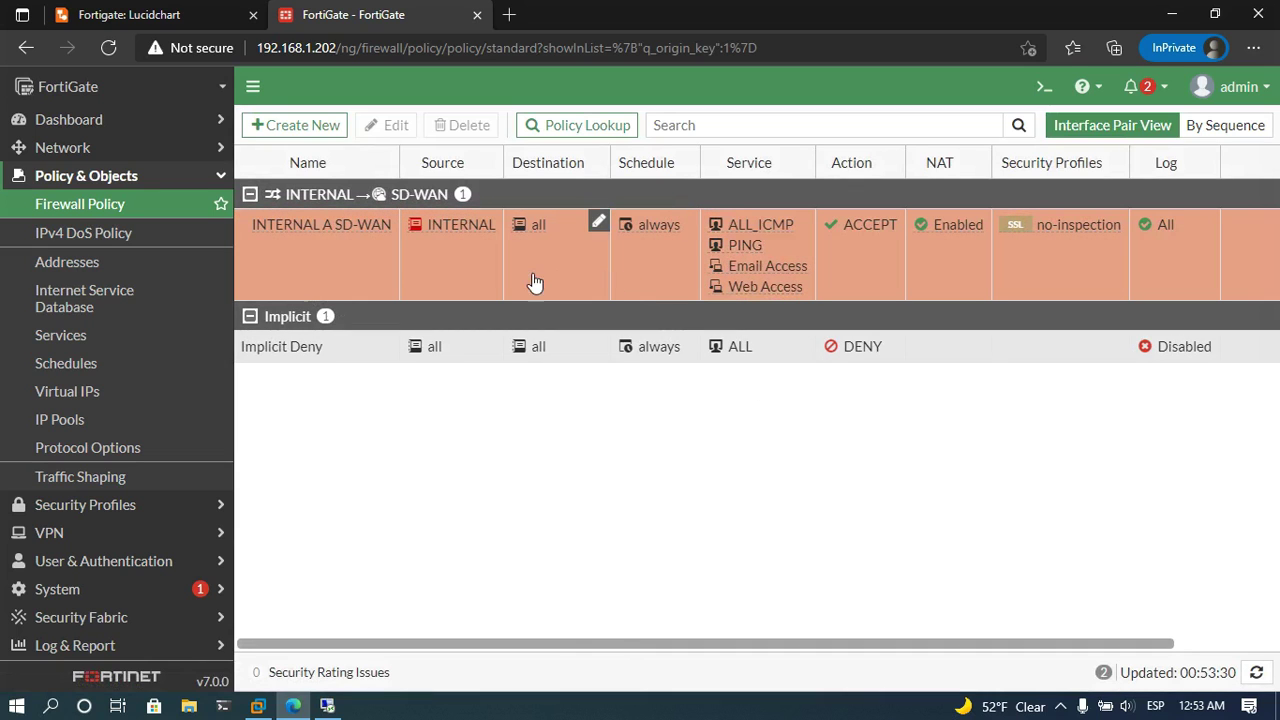
click(157, 180)
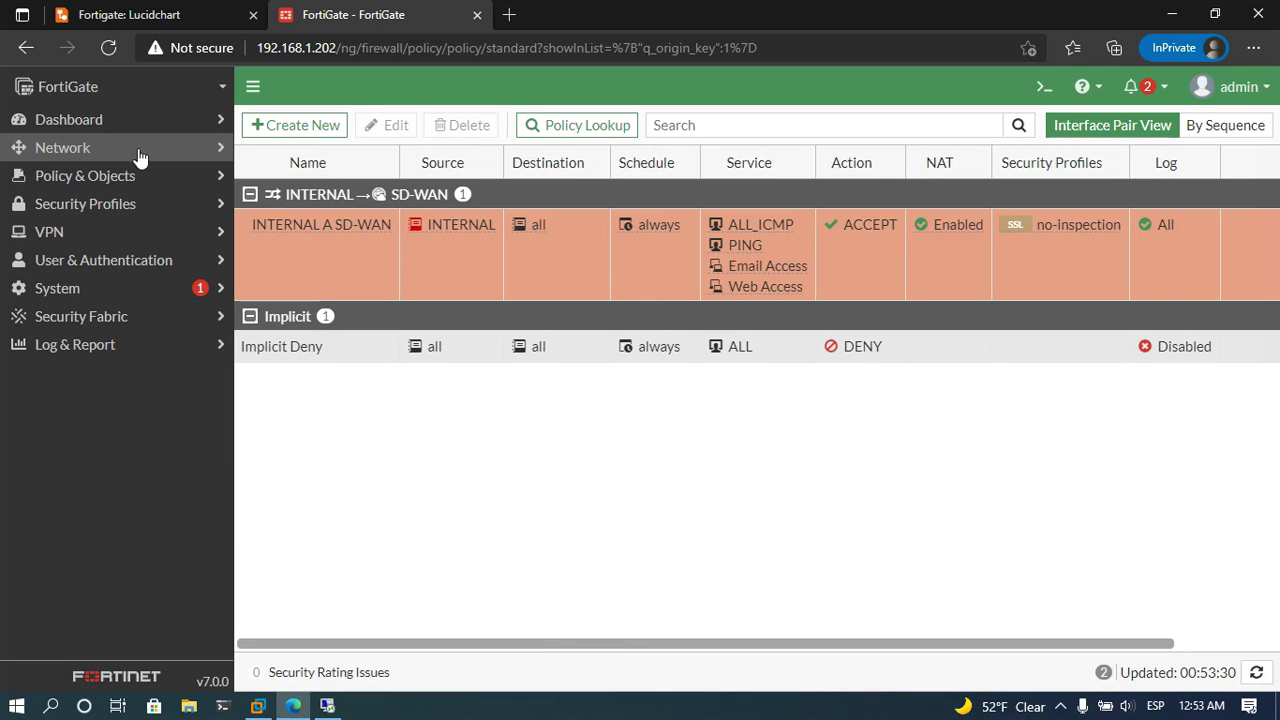
click(128, 150)
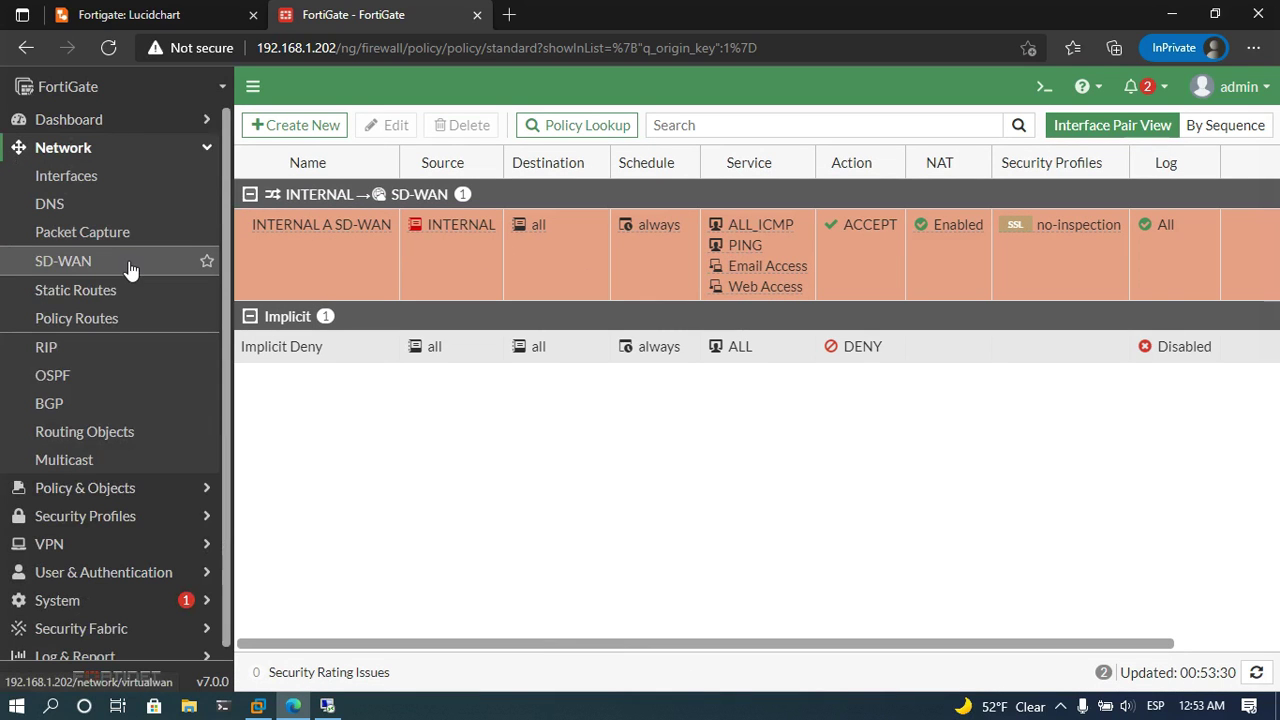
click(130, 265)
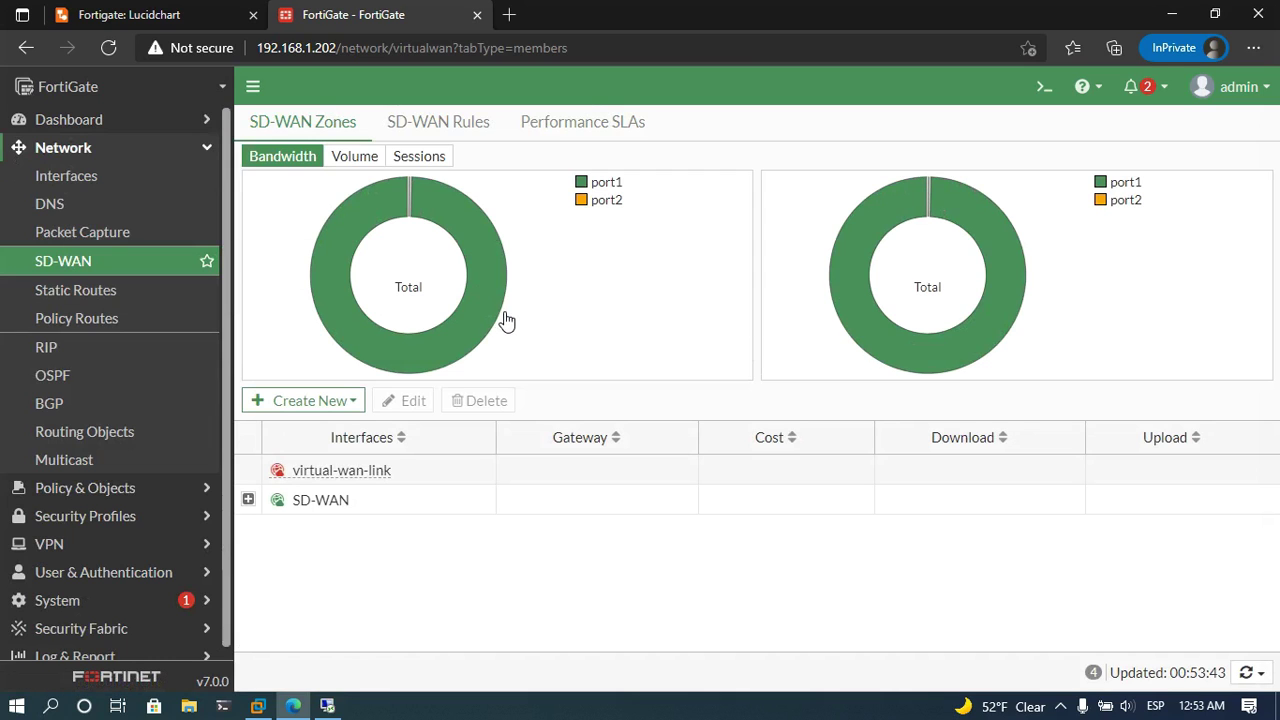
Expand the SD-WAN zone to inspect its ISP_1 and ISP_2 members, and view the Volume and Sessions usage charts.
click(248, 499)
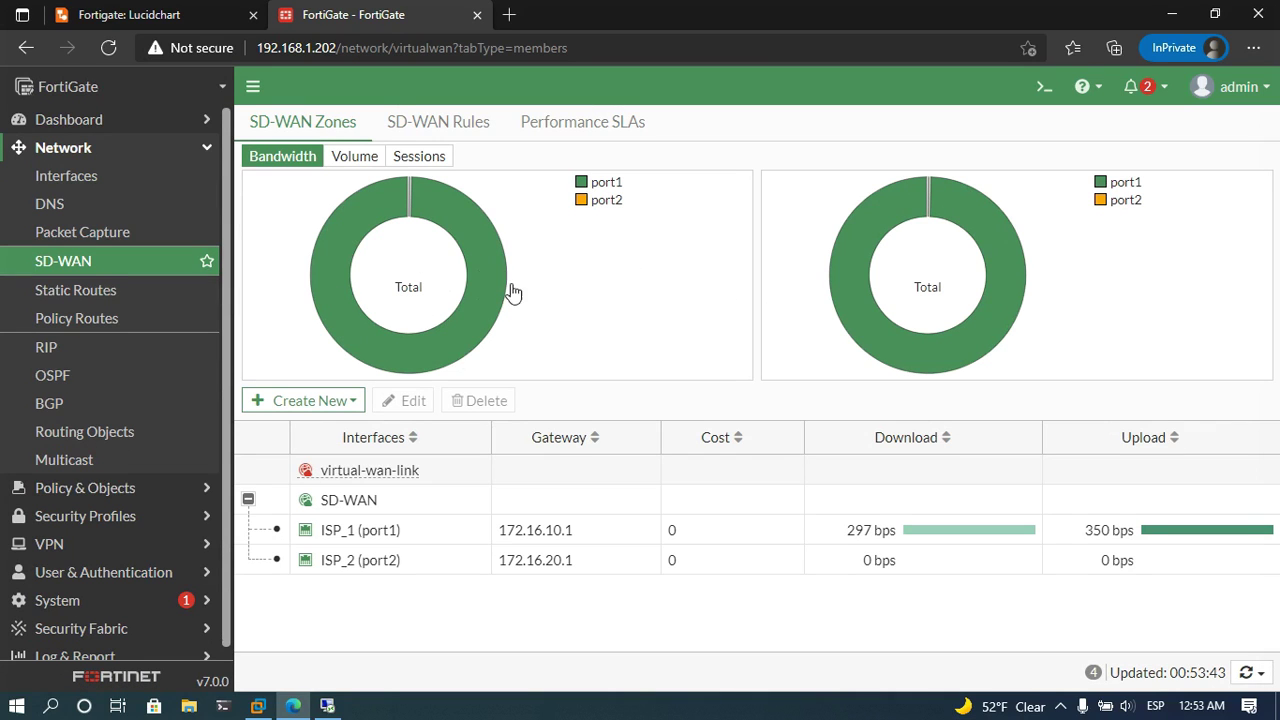
click(380, 540)
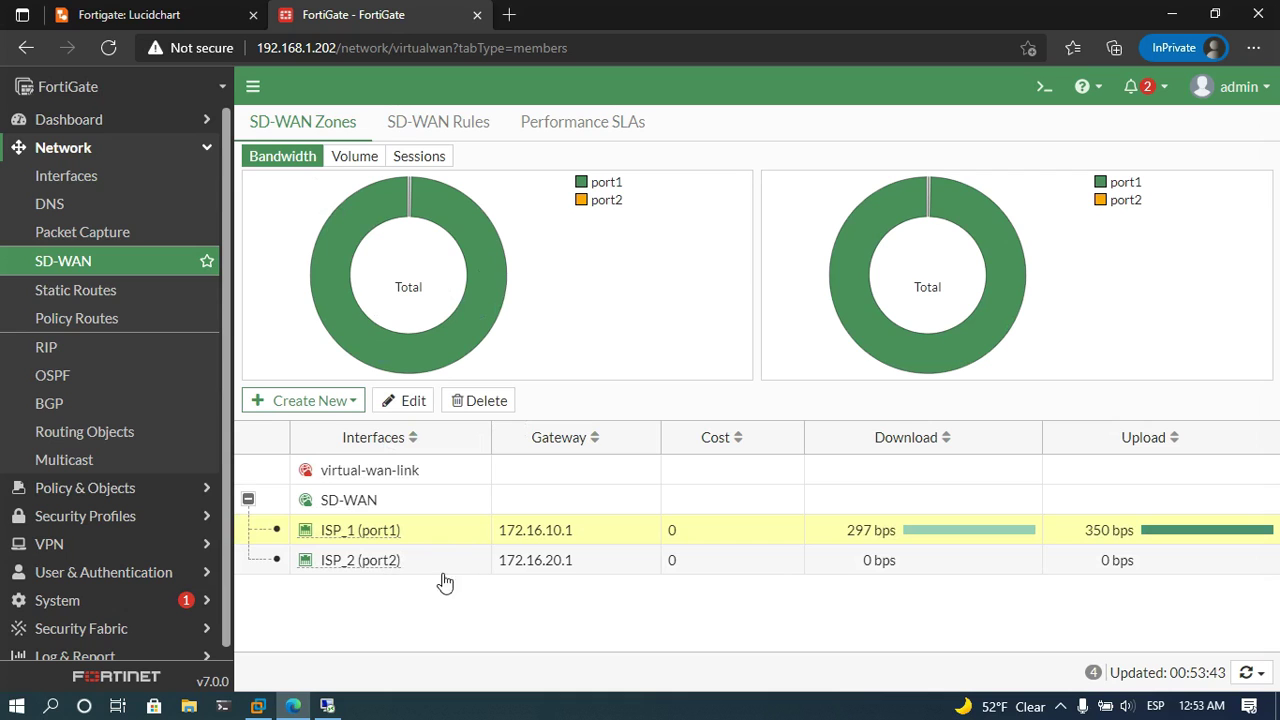
click(392, 561)
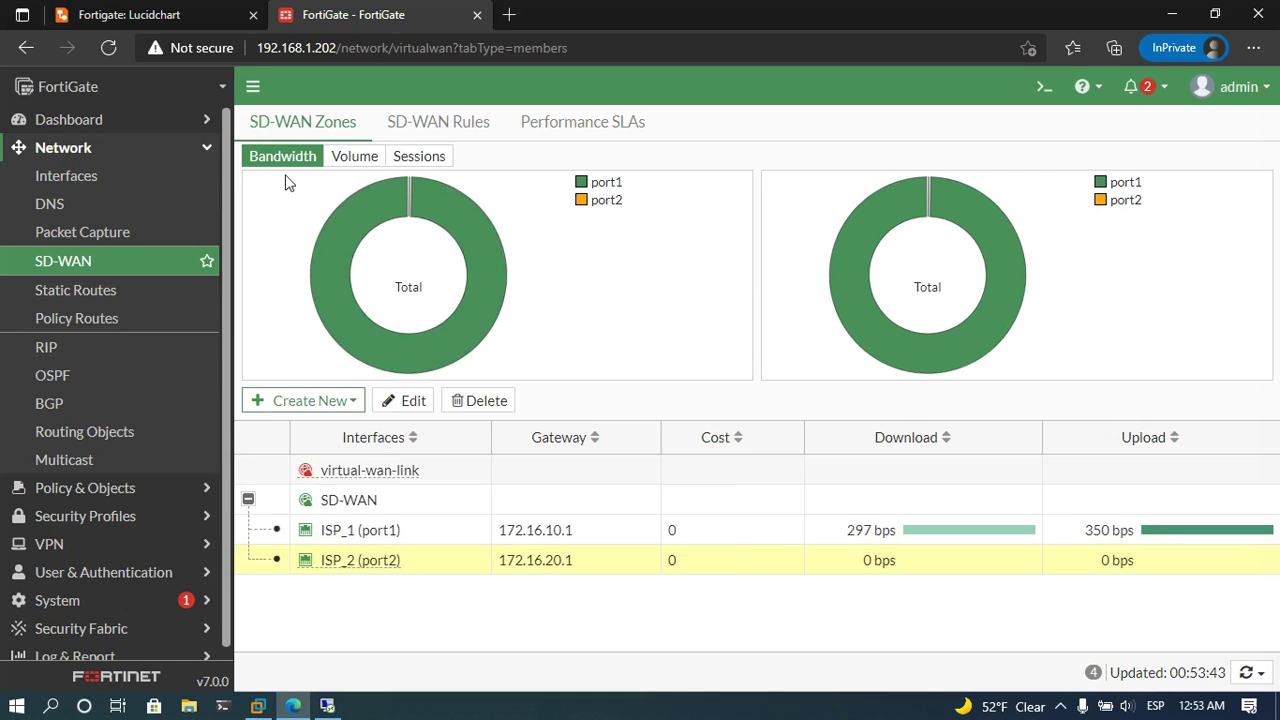
click(355, 157)
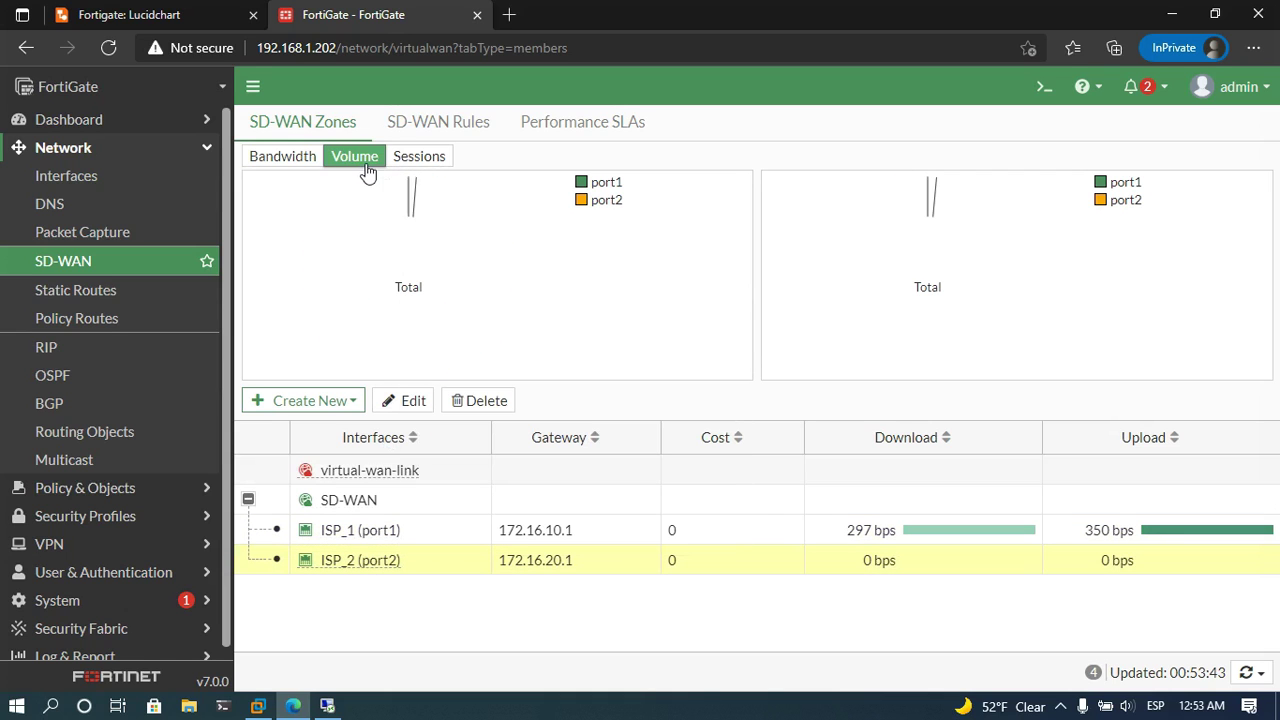
click(418, 160)
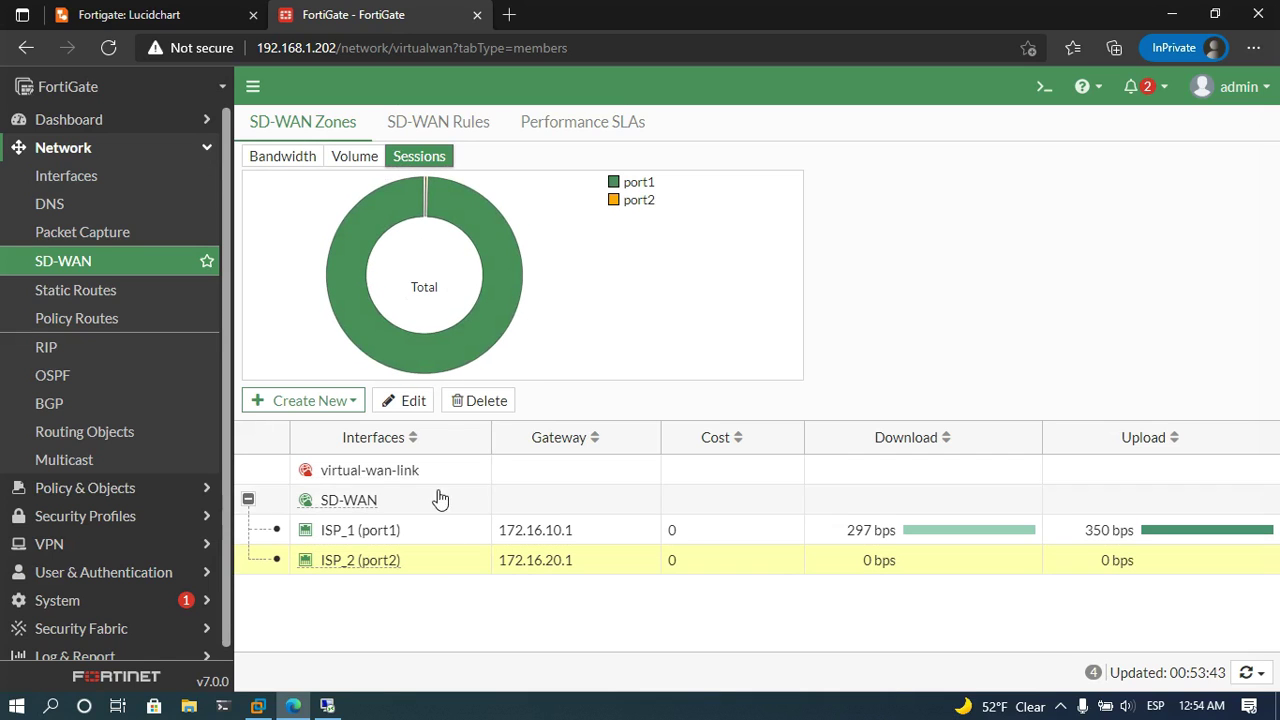
Open the implicit SD-WAN rule for editing and review its Sessions, Spillover and Source-Destination IP load balancing algorithms.
click(460, 125)
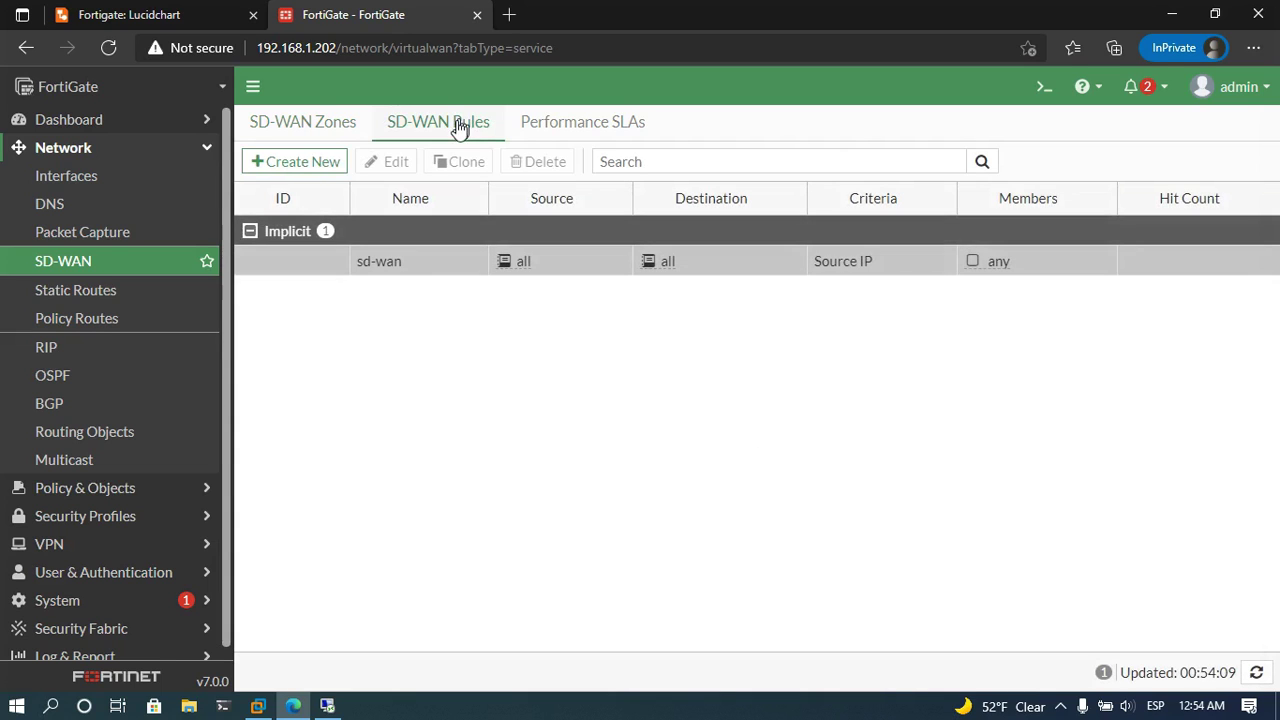
double_click(410, 270)
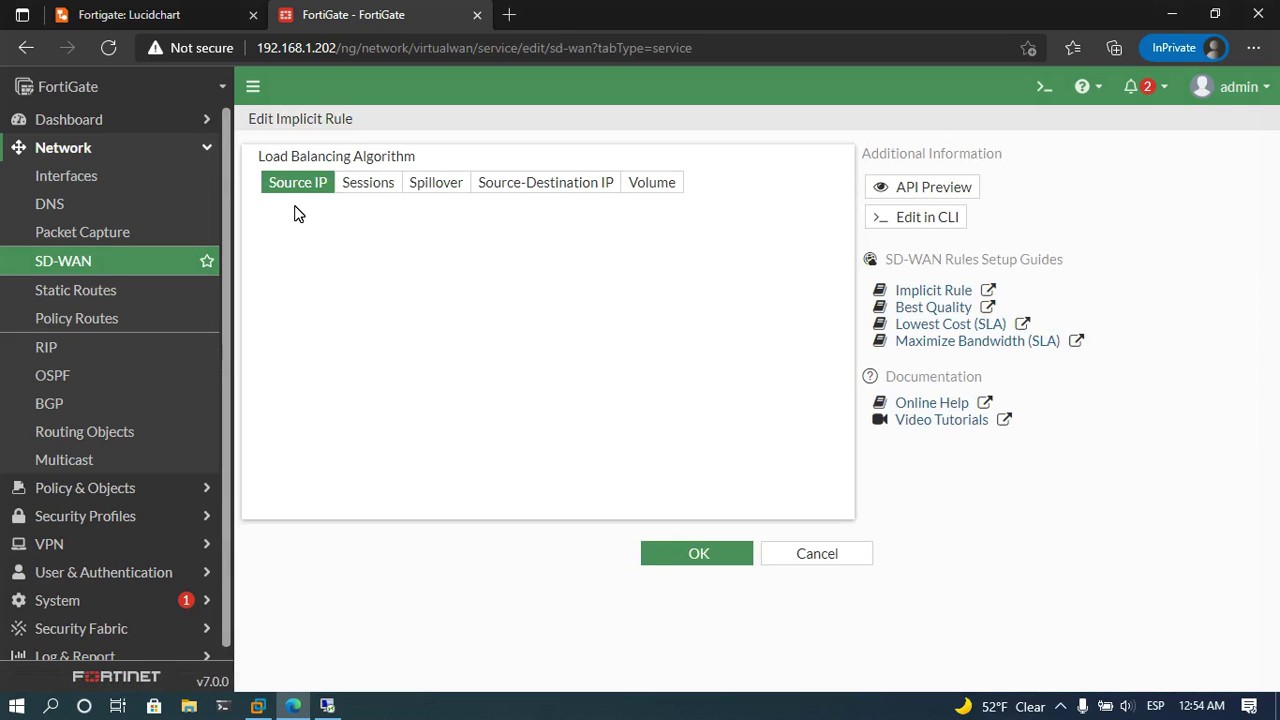
click(369, 190)
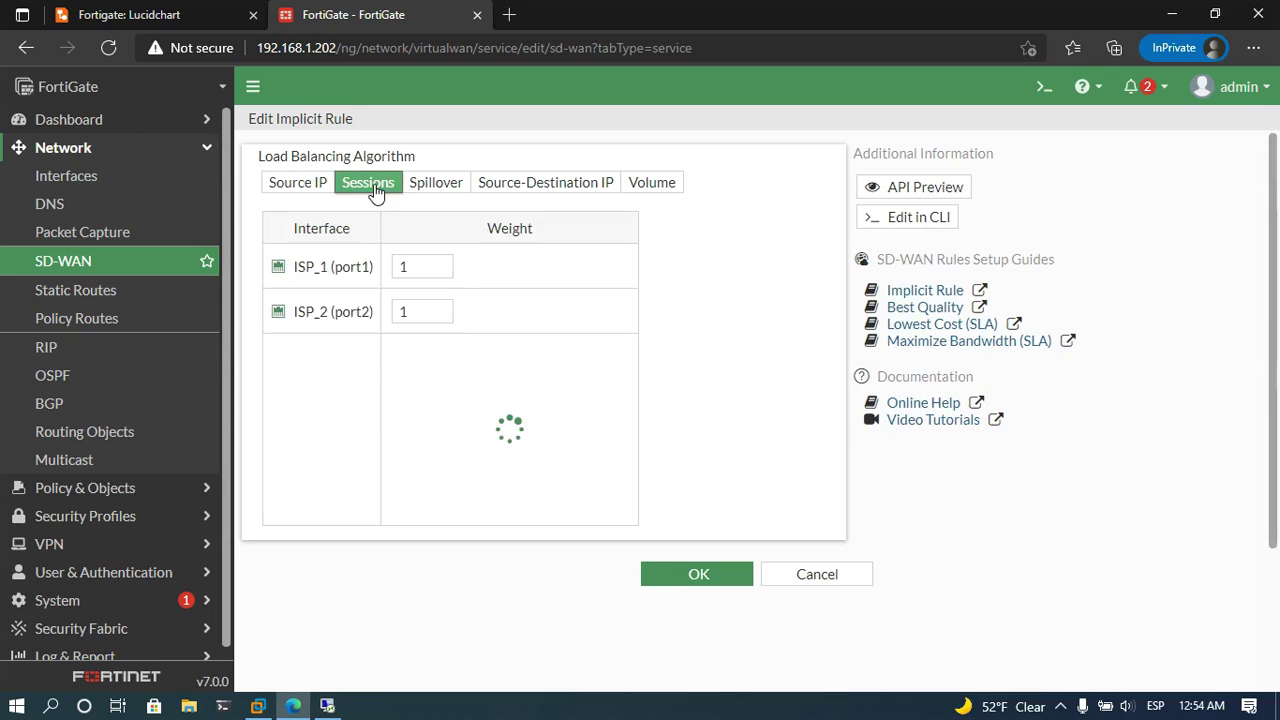
click(430, 190)
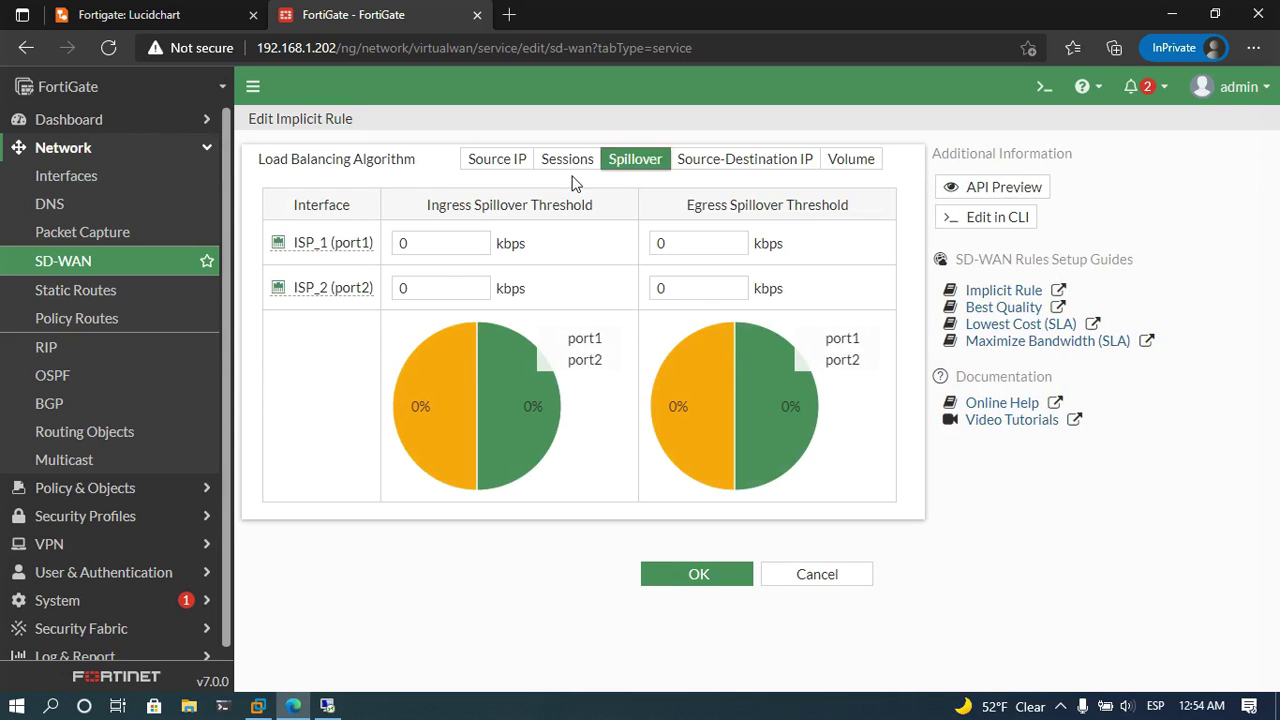
click(716, 168)
Choose the Volume load balancing algorithm and set the weights to 40 for ISP_1 and 60 for ISP_2.
click(660, 186)
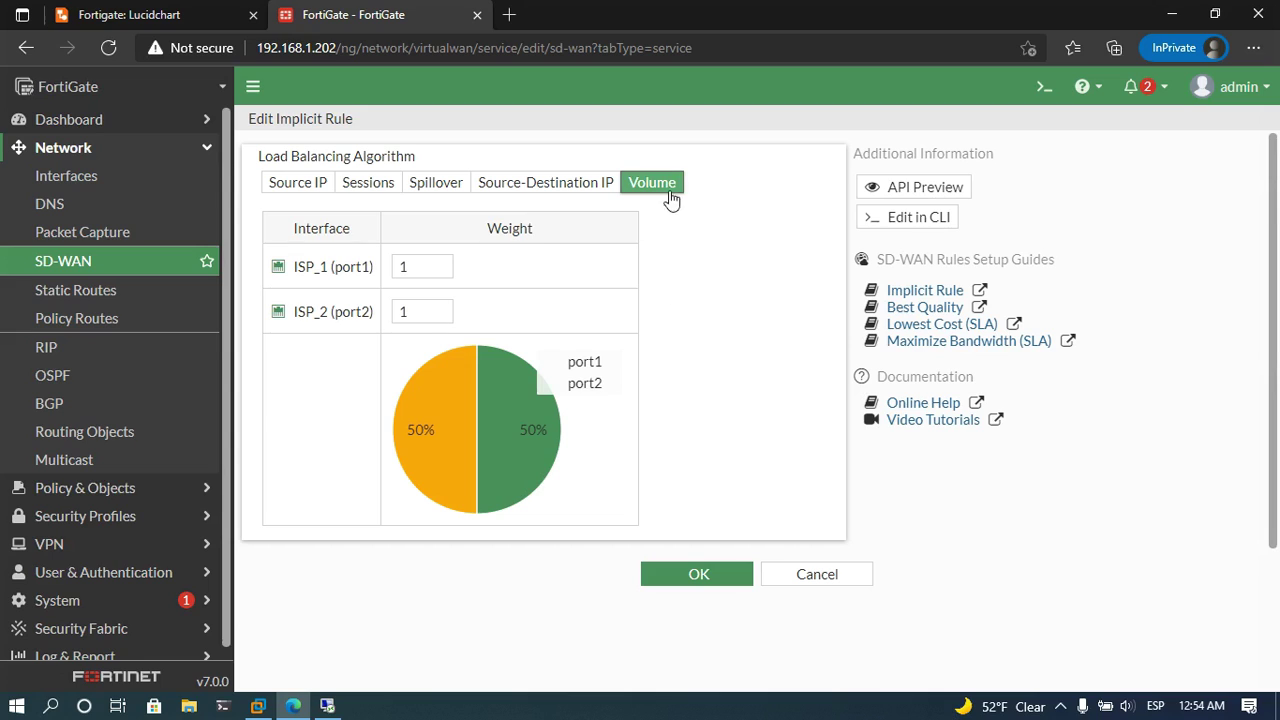
click(427, 266)
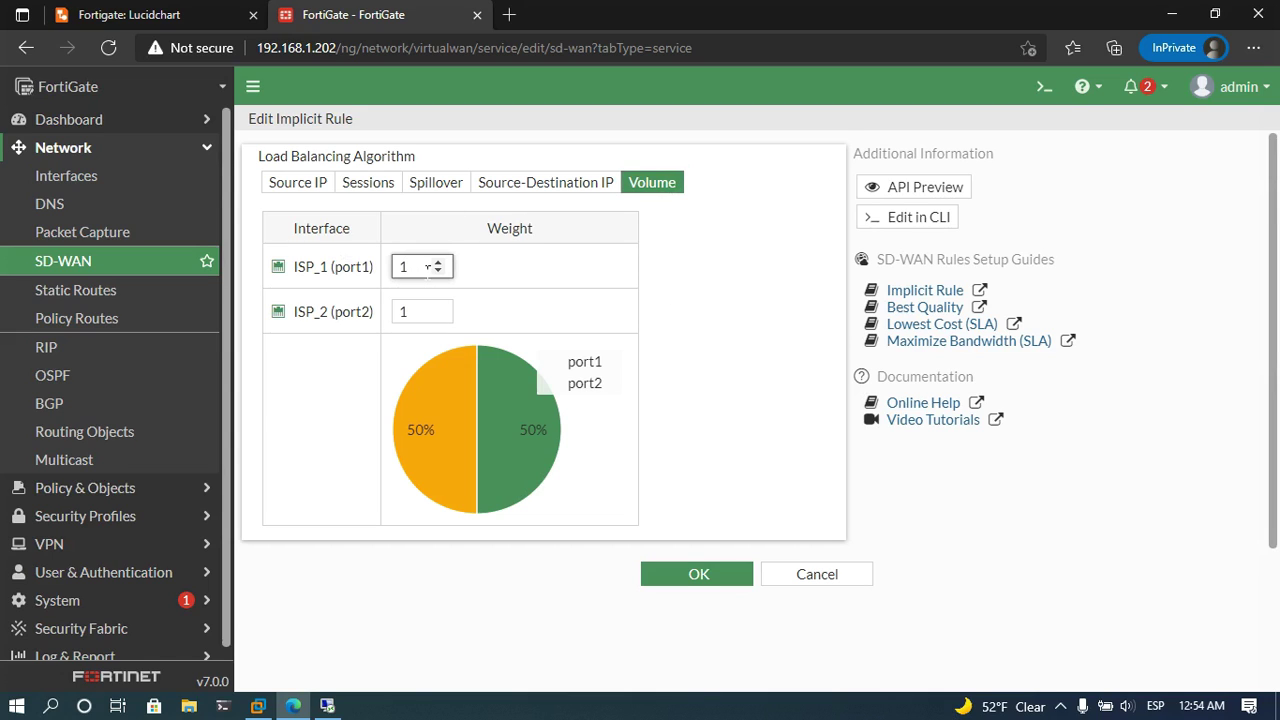
key(BackSpace)
text(40)
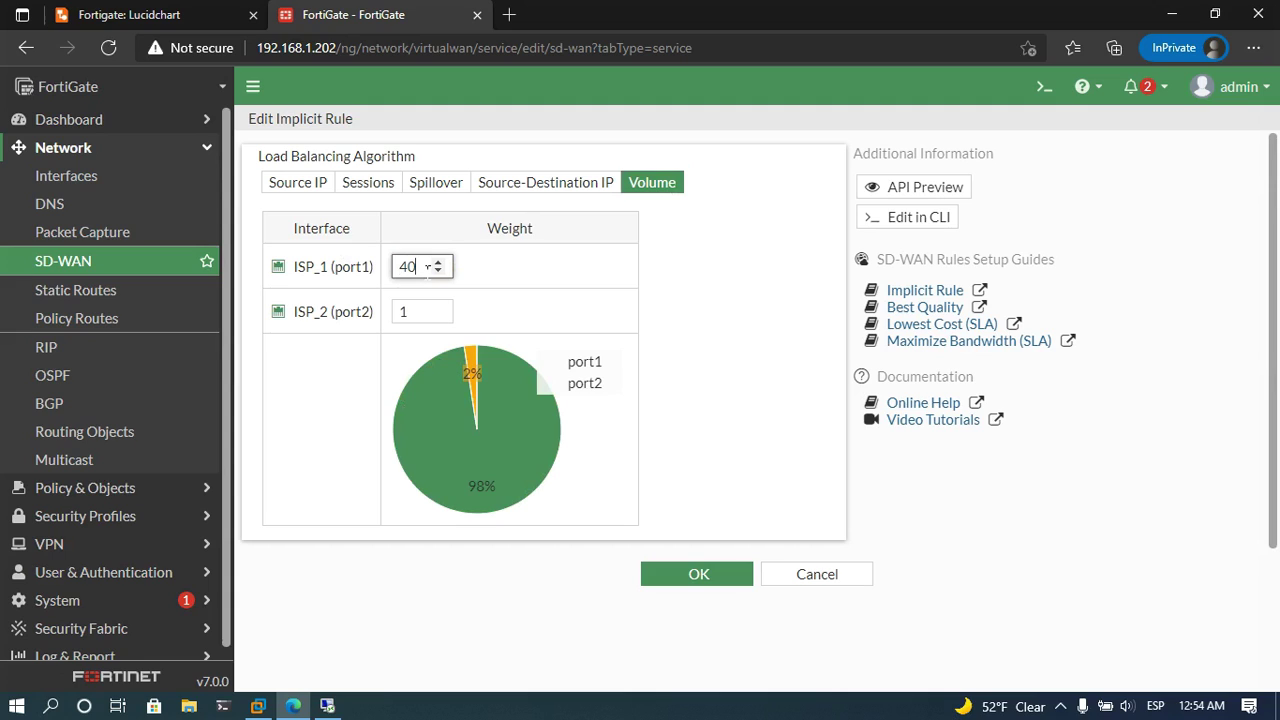
click(418, 313)
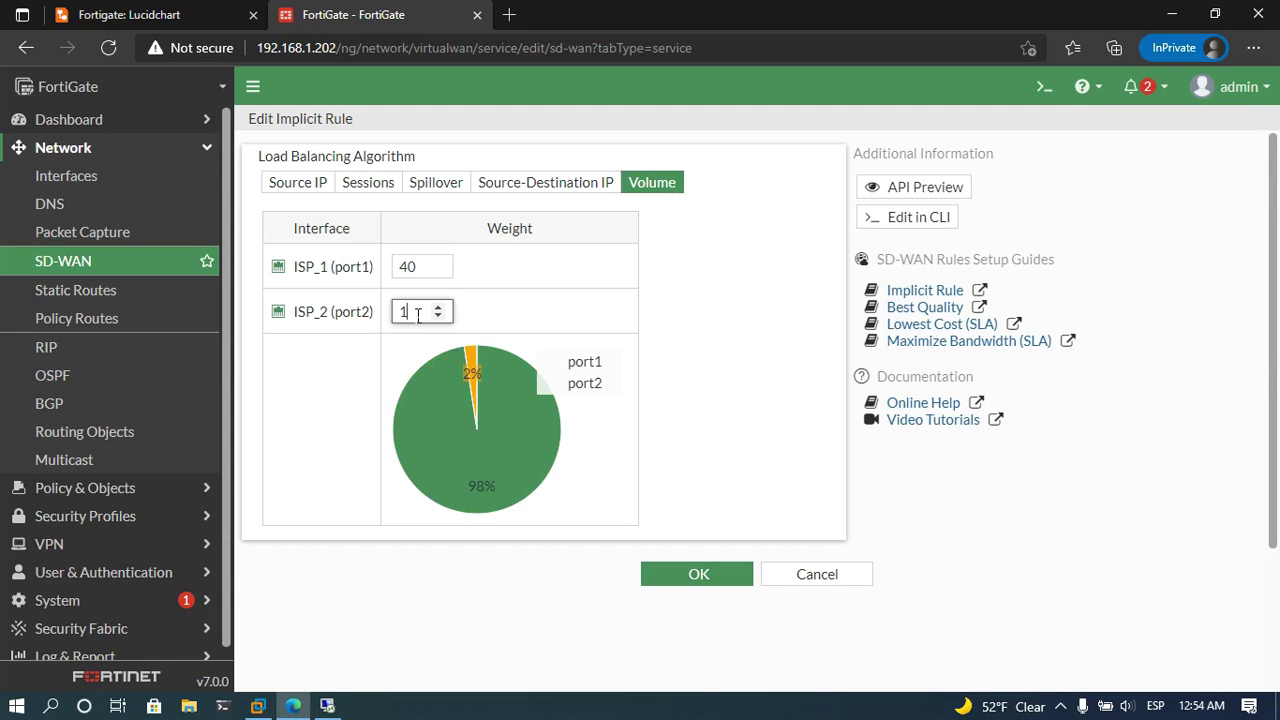
key(BackSpace)
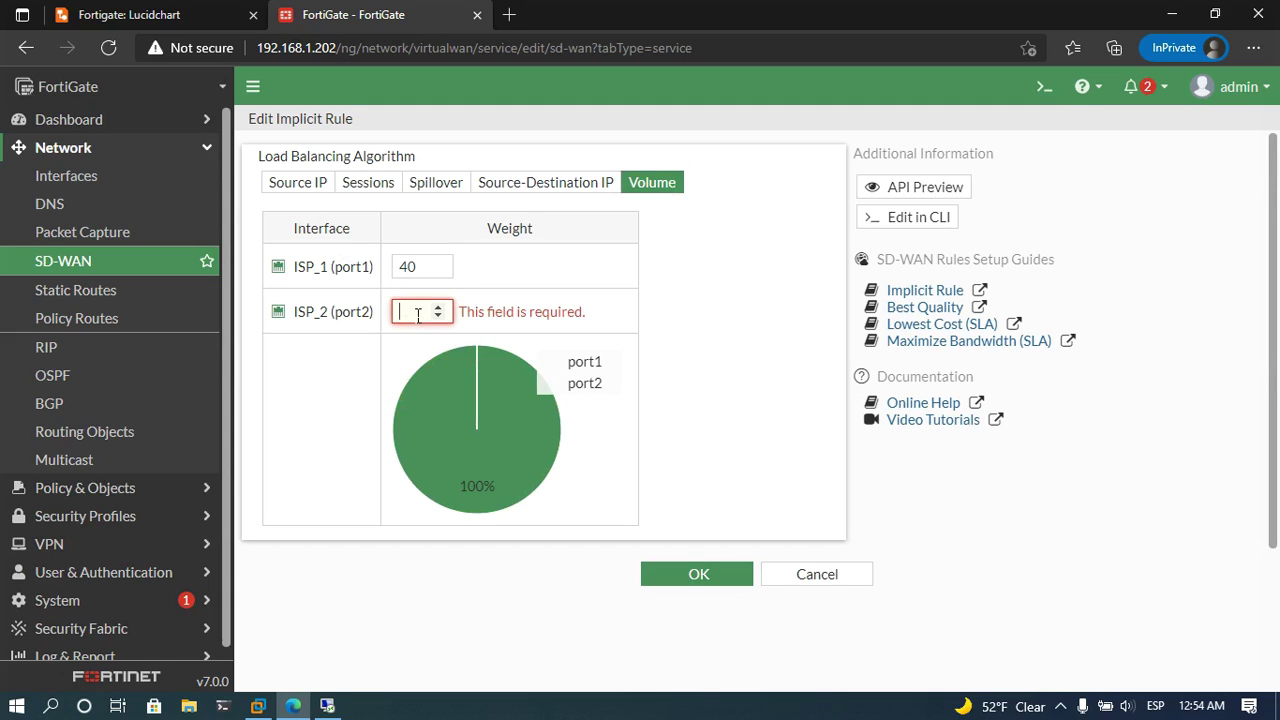
text(60)
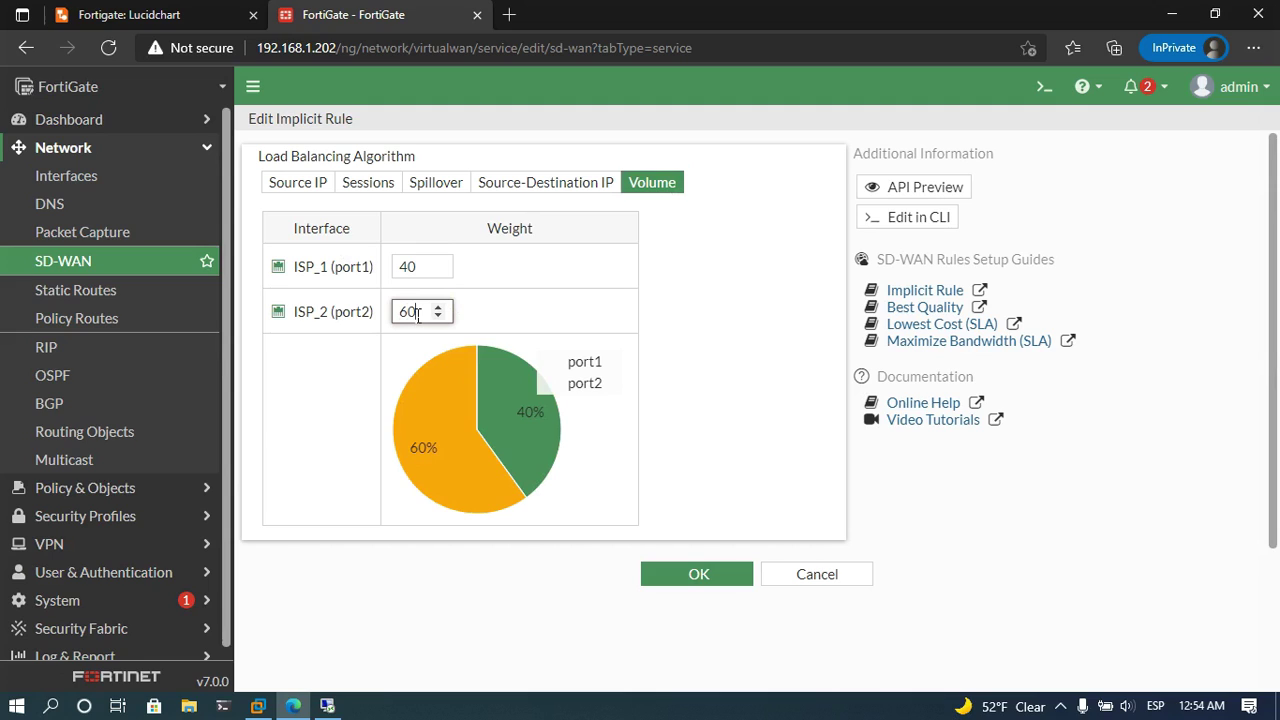
Try a weight of 256 for ISP_2, and put its weight back to 60.
key(BackSpace)
key(BackSpace)
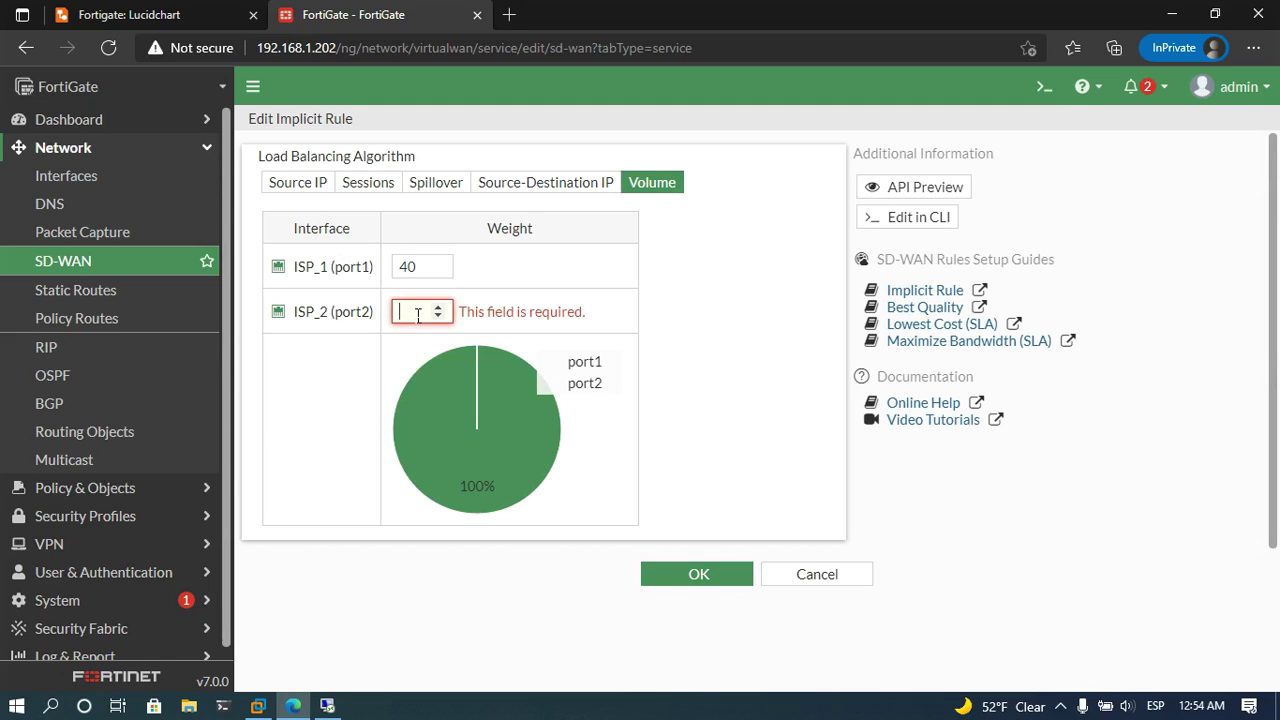
text(2)
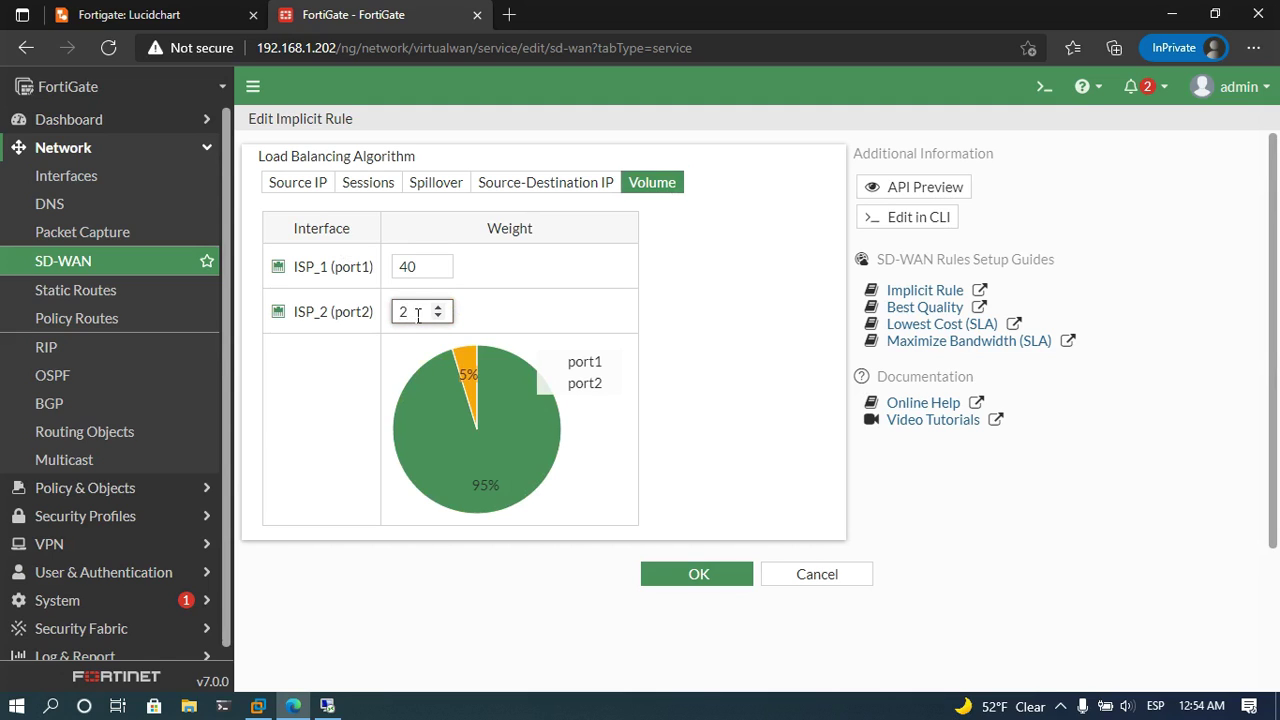
text(56)
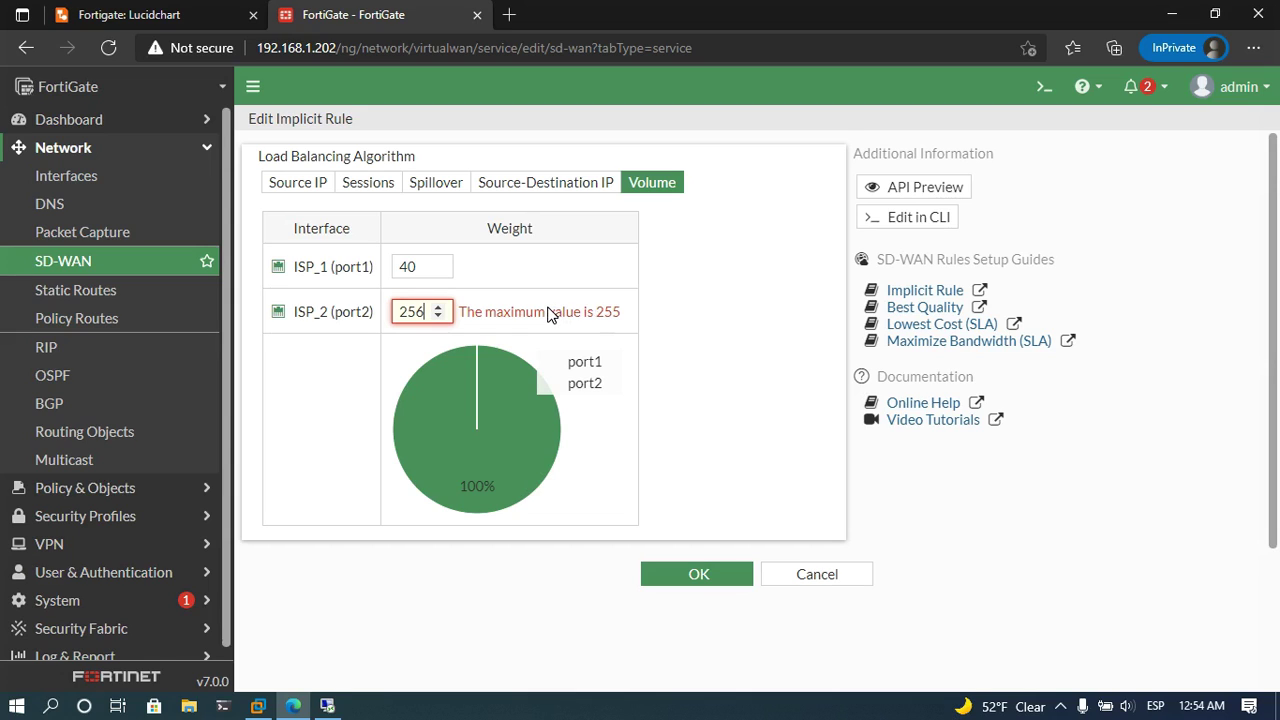
key(BackSpace)
key(BackSpace)
key(BackSpace)
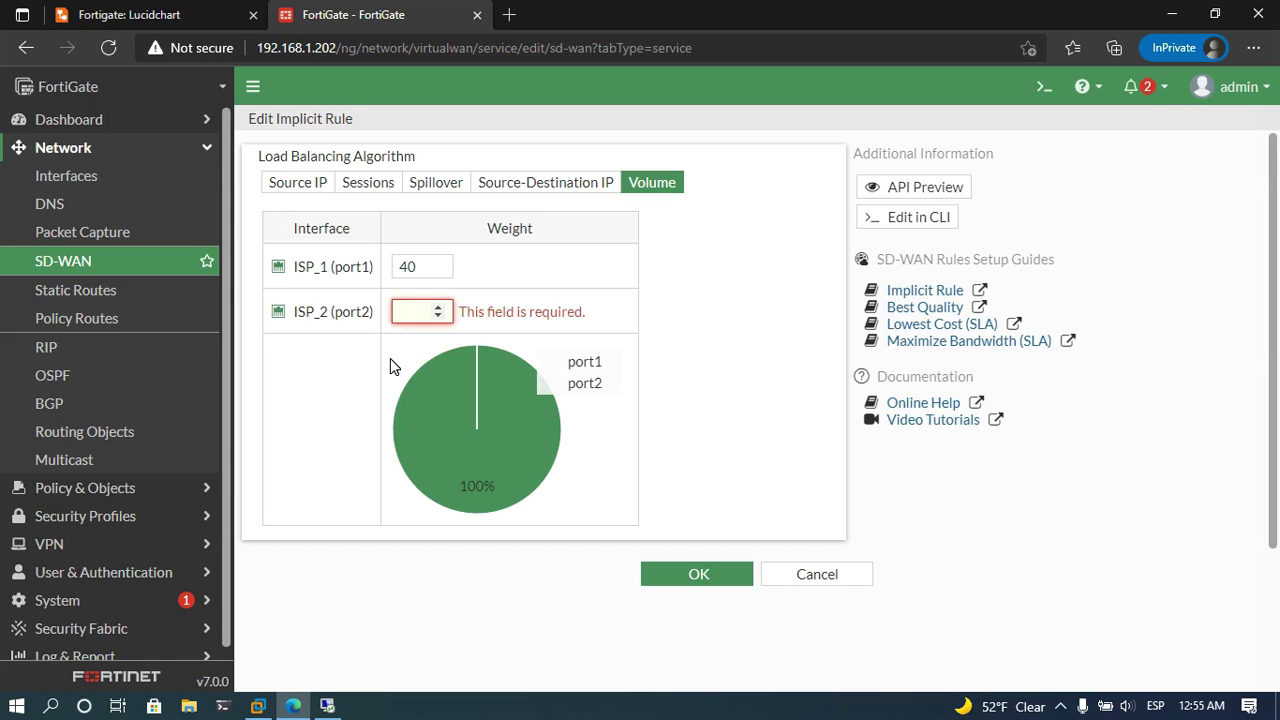
text(6)
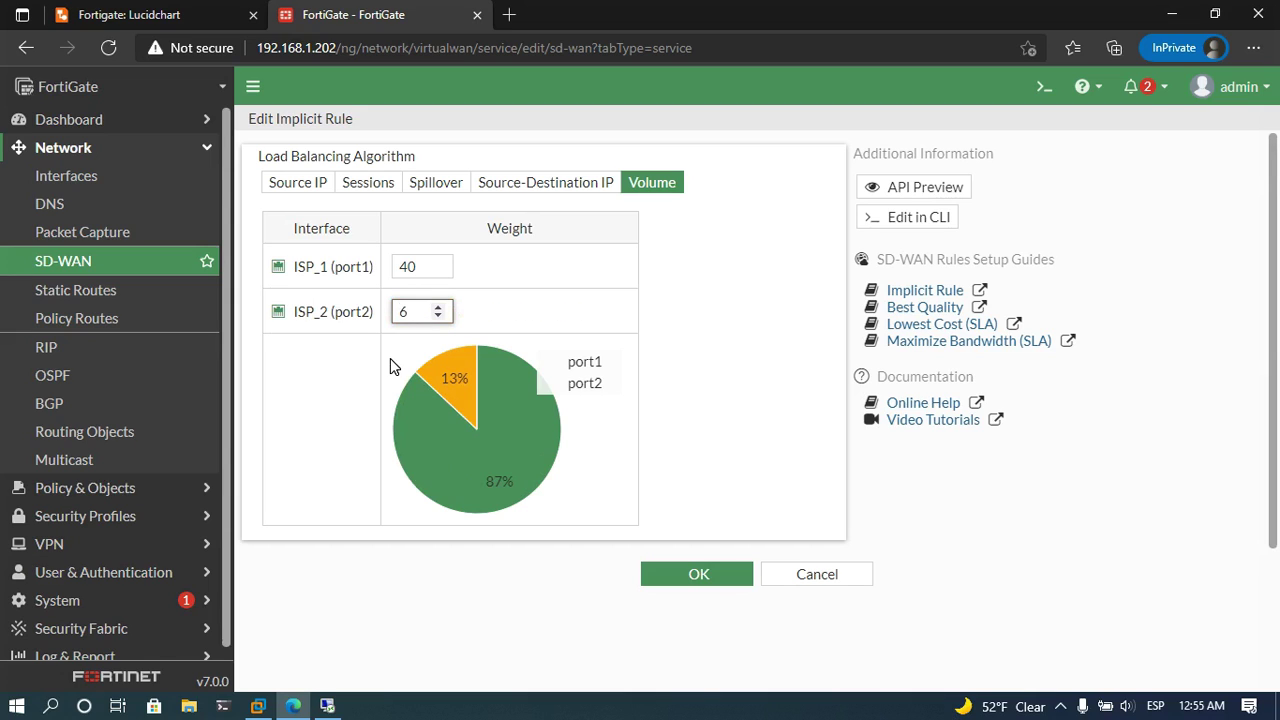
text(0)
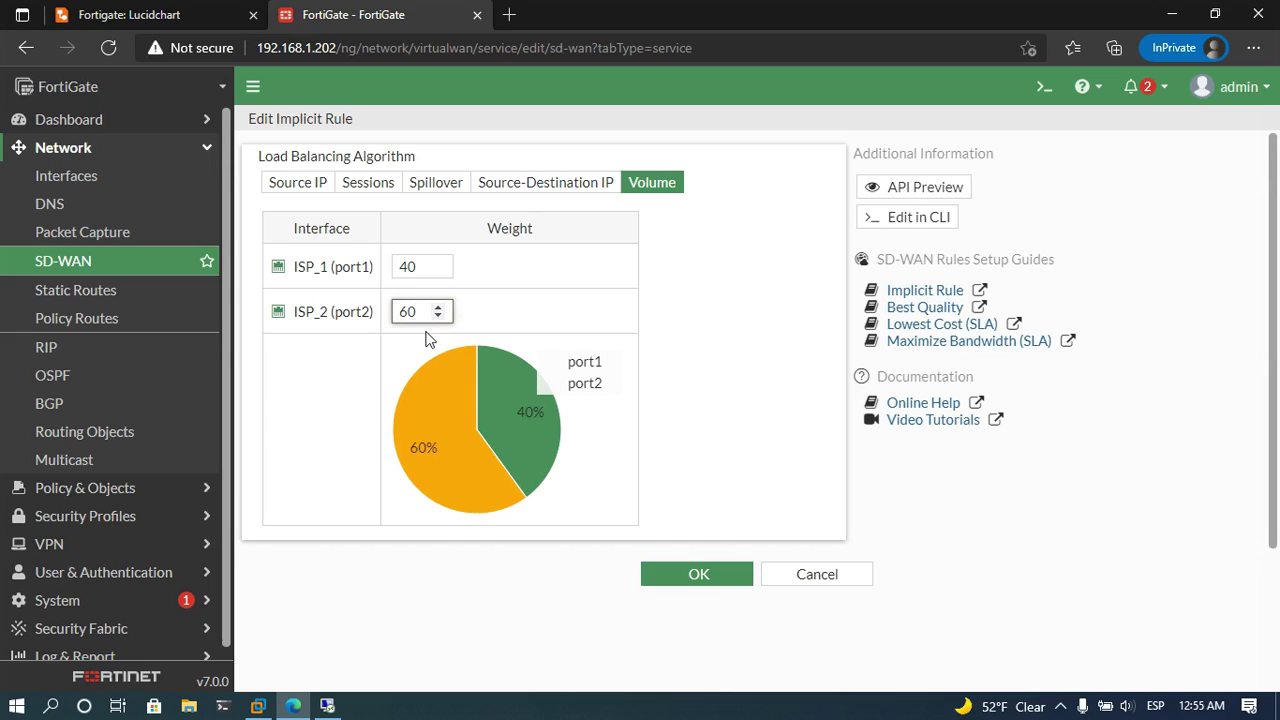
Switch the load balancing algorithm to Spillover and set ISP_1's ingress and egress thresholds to 2000 kbps each.
click(557, 189)
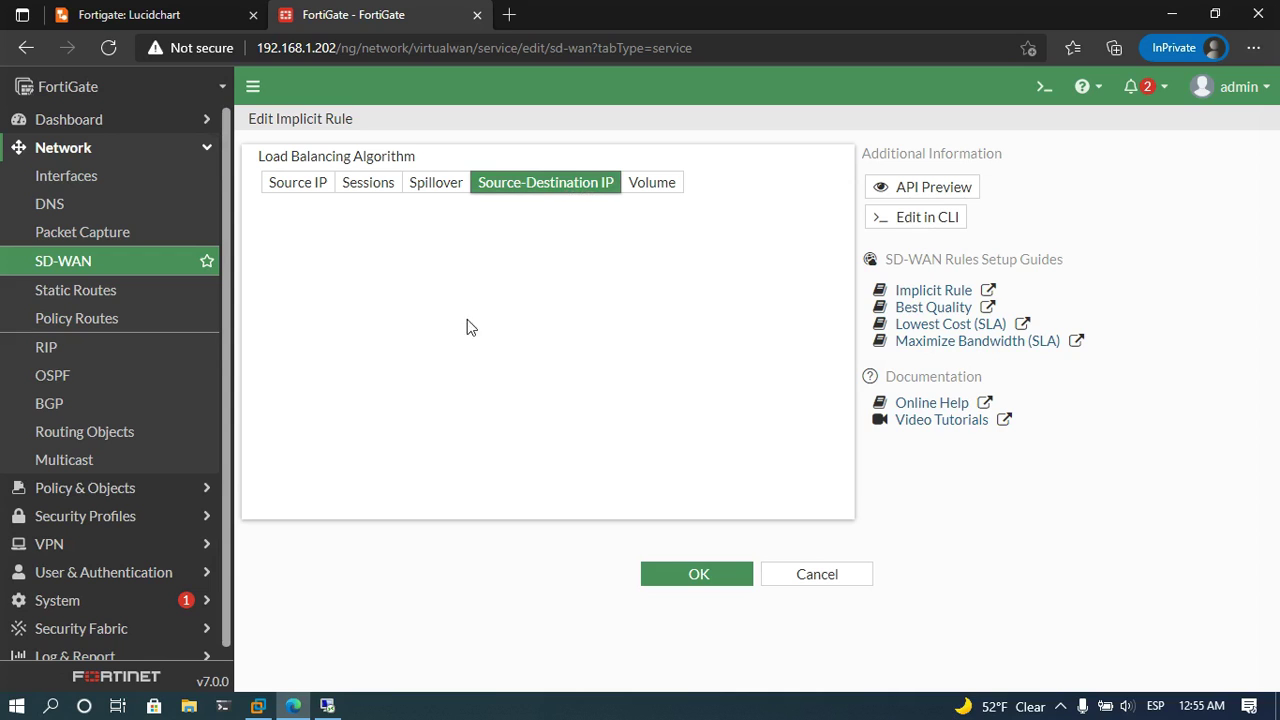
click(446, 186)
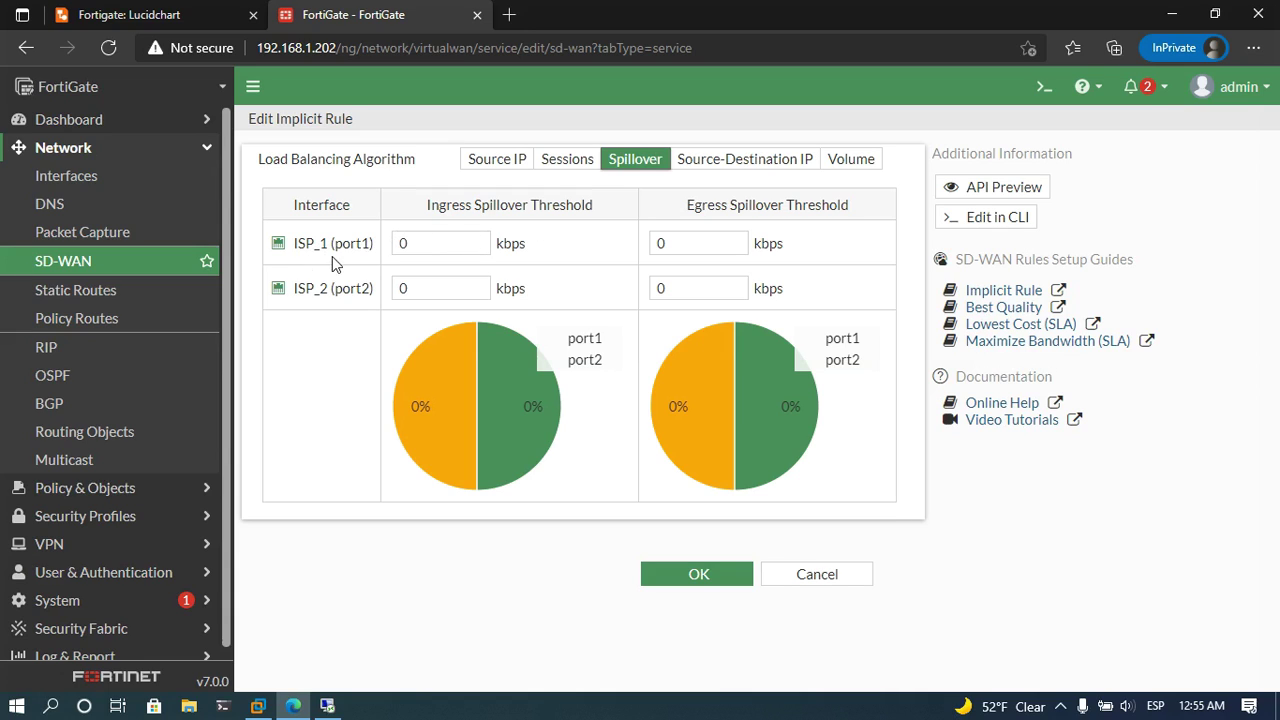
click(440, 250)
key(BackSpace)
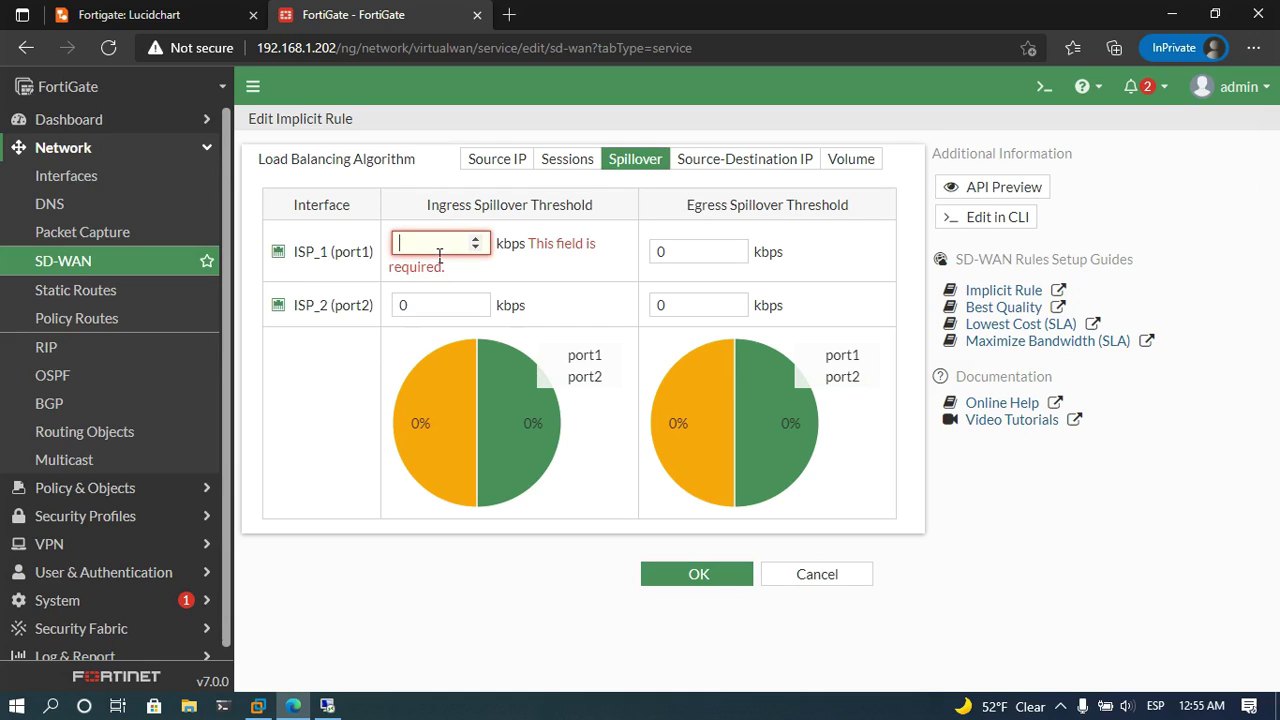
text(2000)
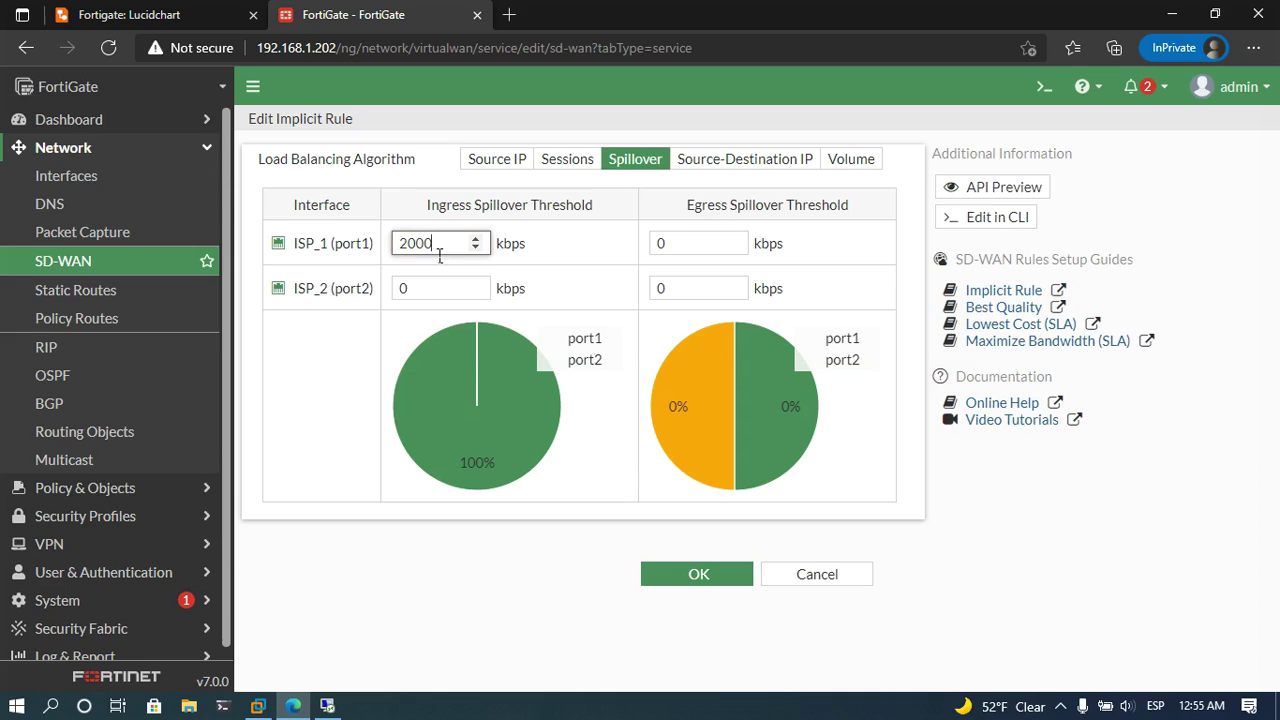
click(700, 250)
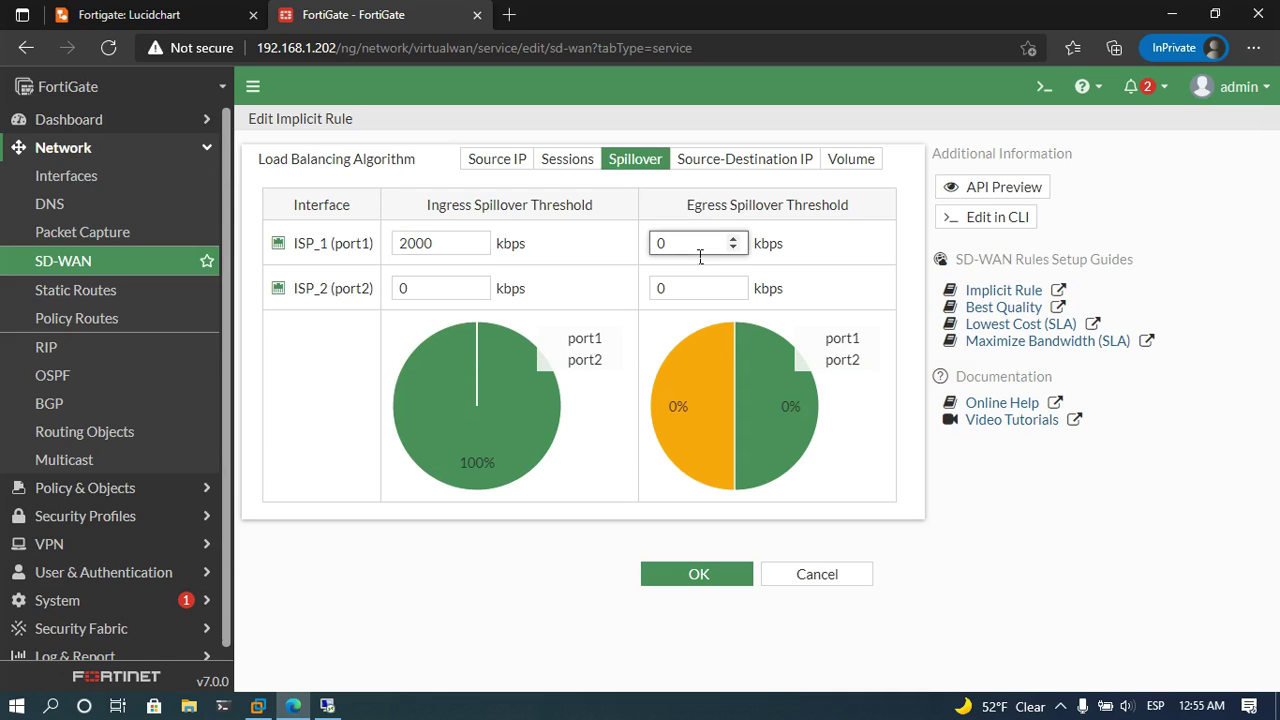
key(BackSpace)
text(2000)
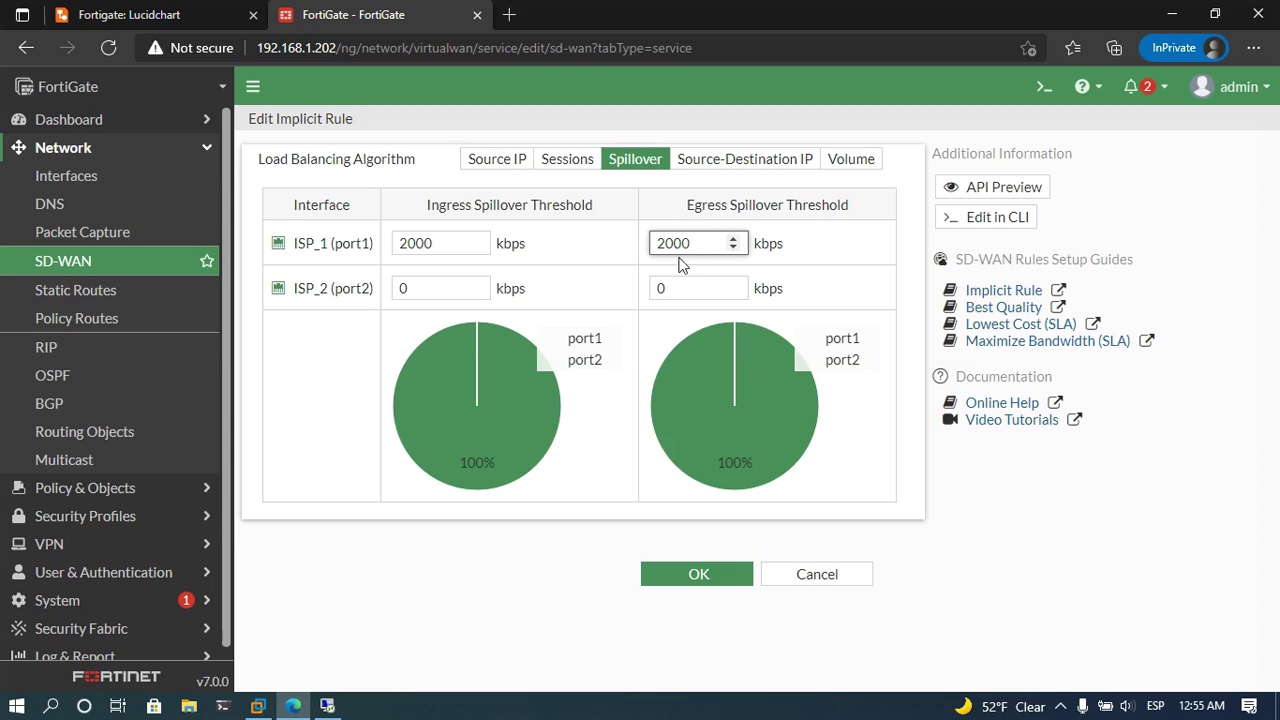
Set the ingress and egress spillover thresholds of ISP_2 to 3000 kbps each.
click(430, 292)
key(BackSpace)
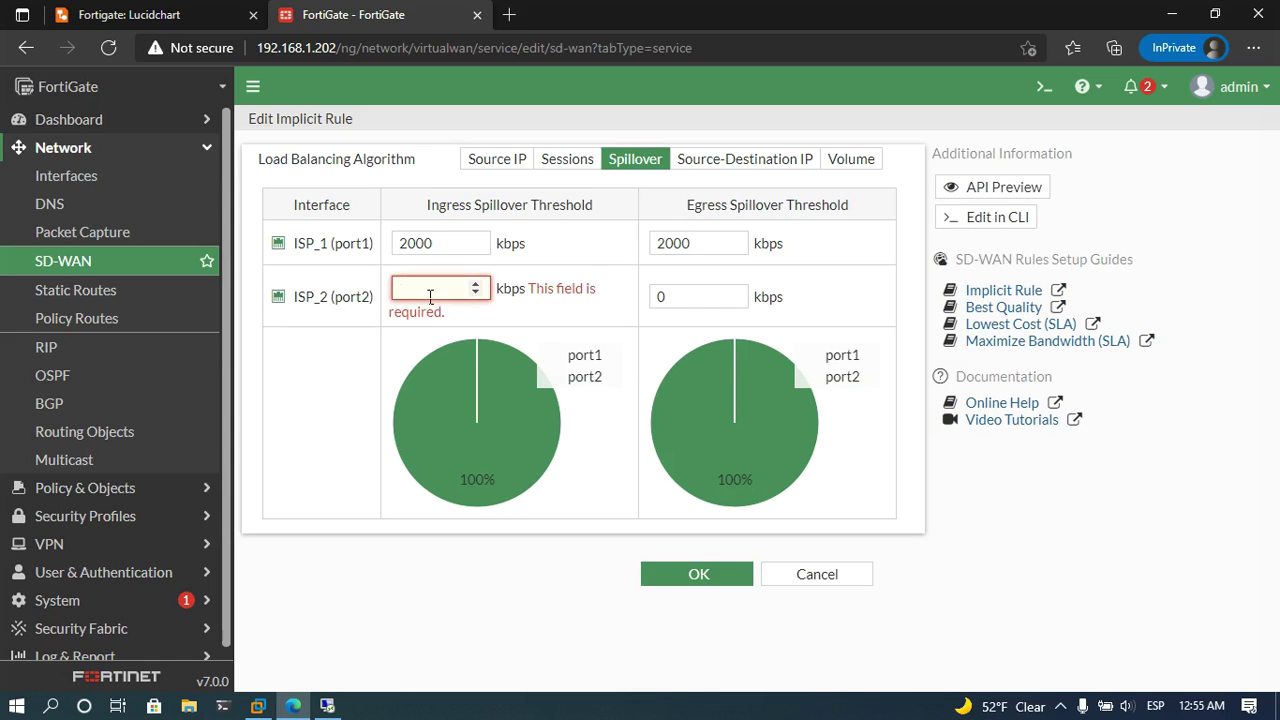
text(3000)
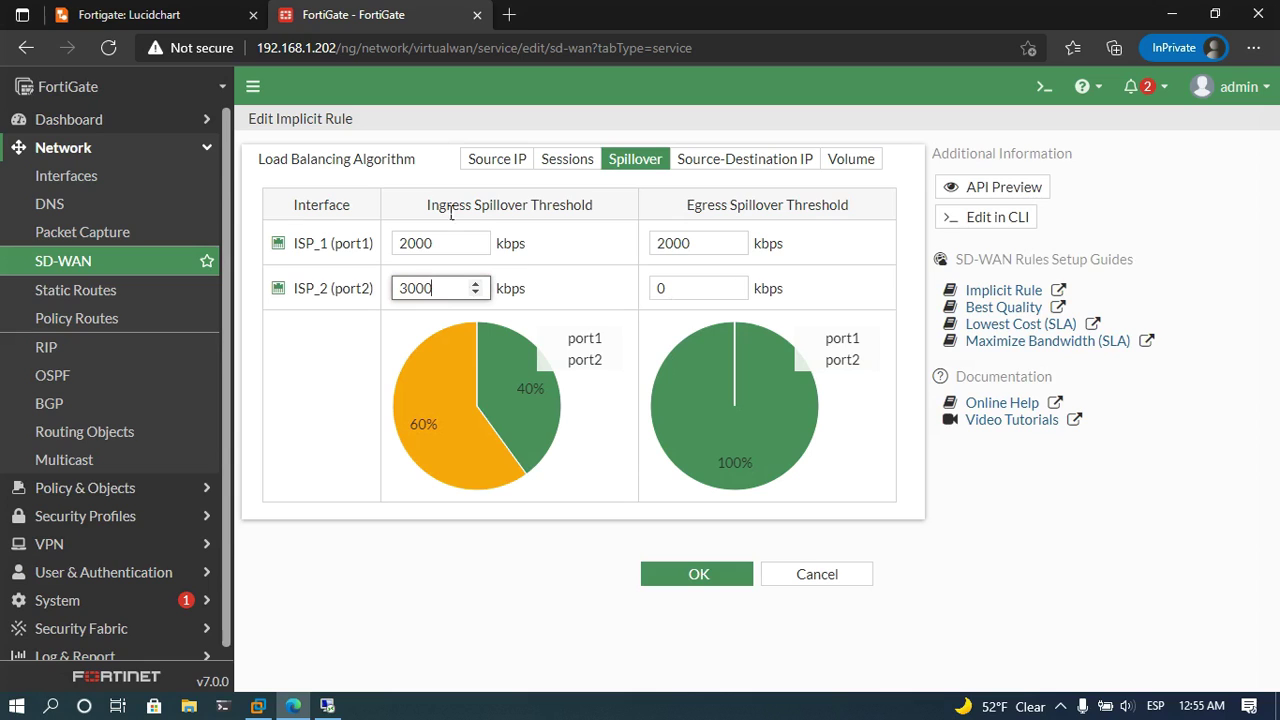
click(700, 295)
key(BackSpace)
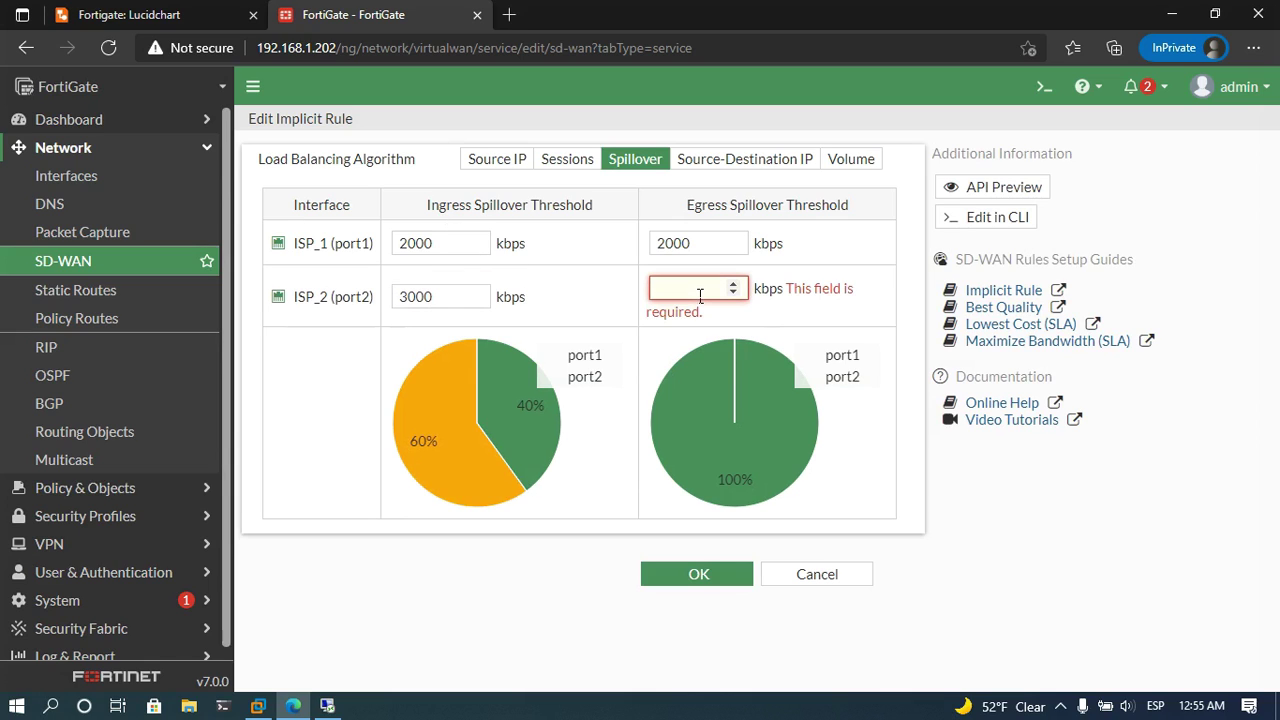
text(3000)
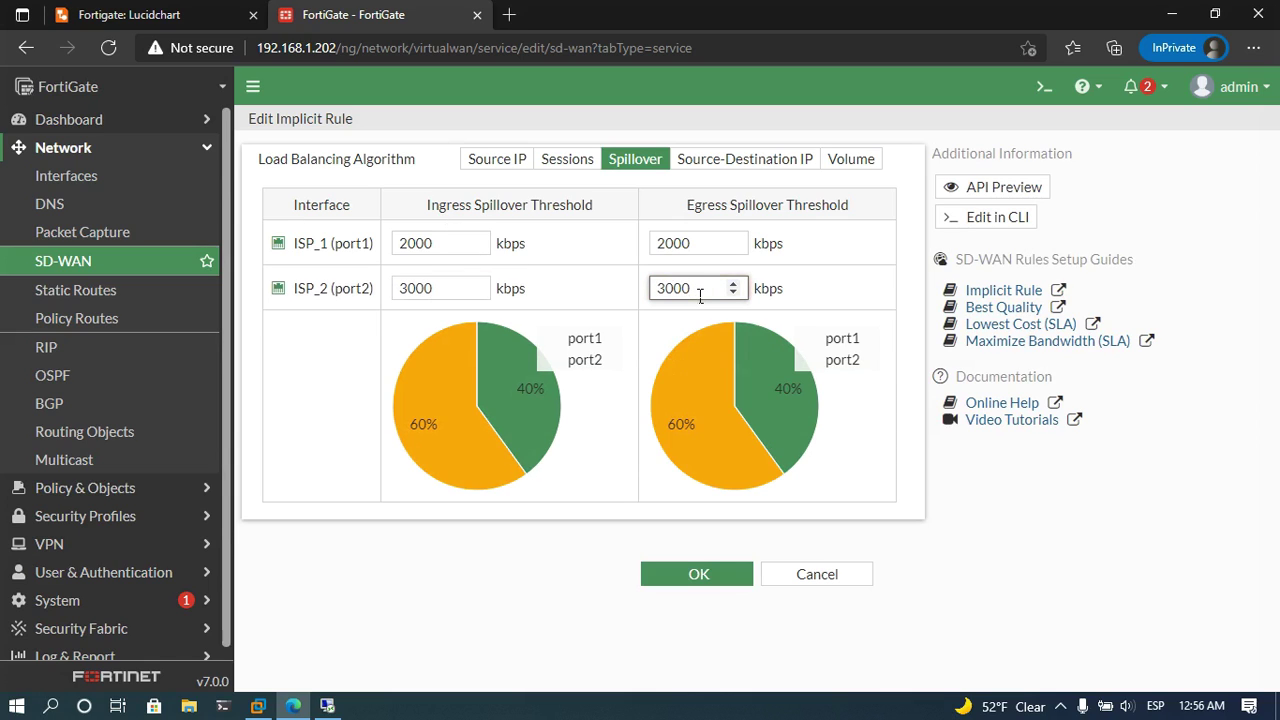
Switch the load balancing algorithm to Sessions and set the weights to 40 for ISP_1 and 60 for ISP_2.
click(840, 289)
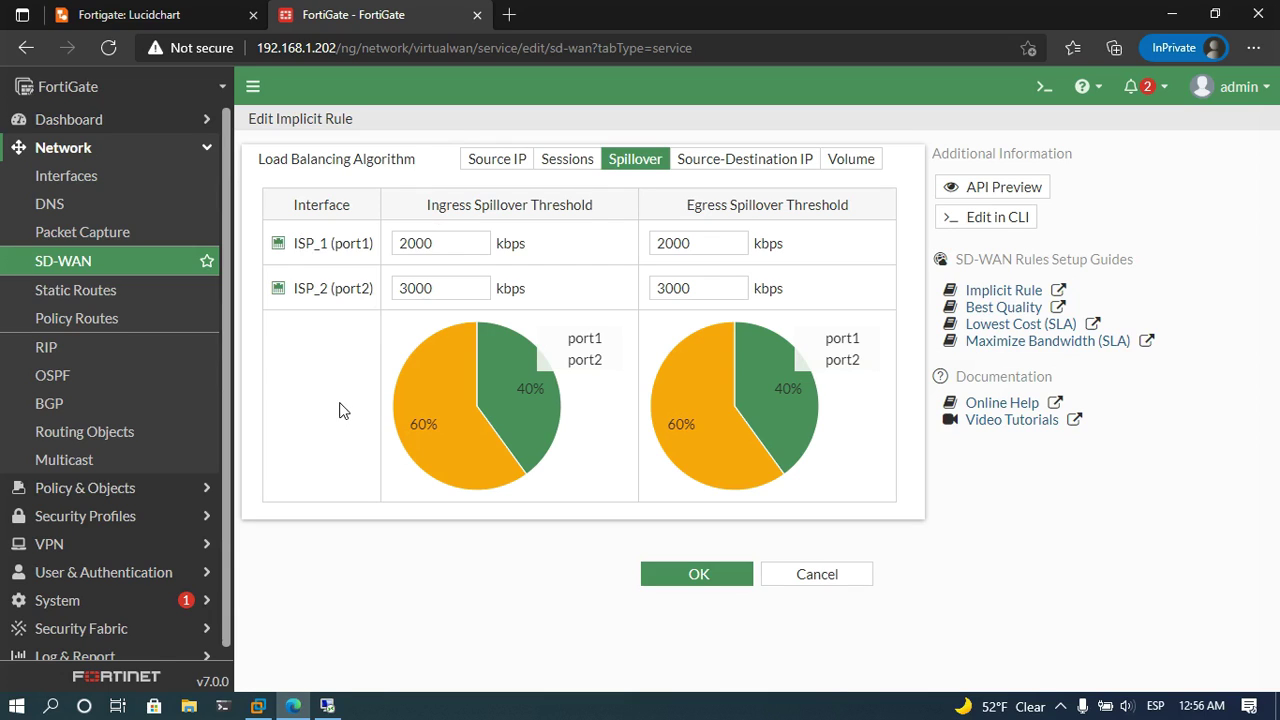
click(573, 167)
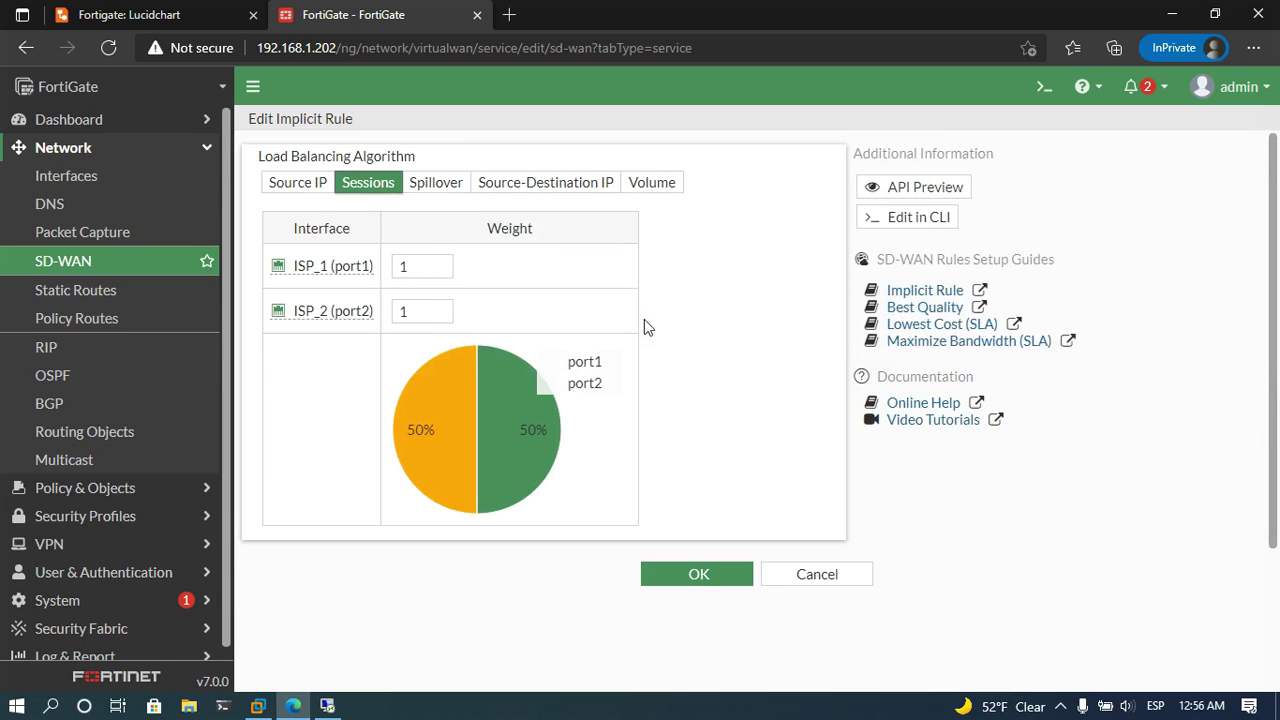
click(671, 188)
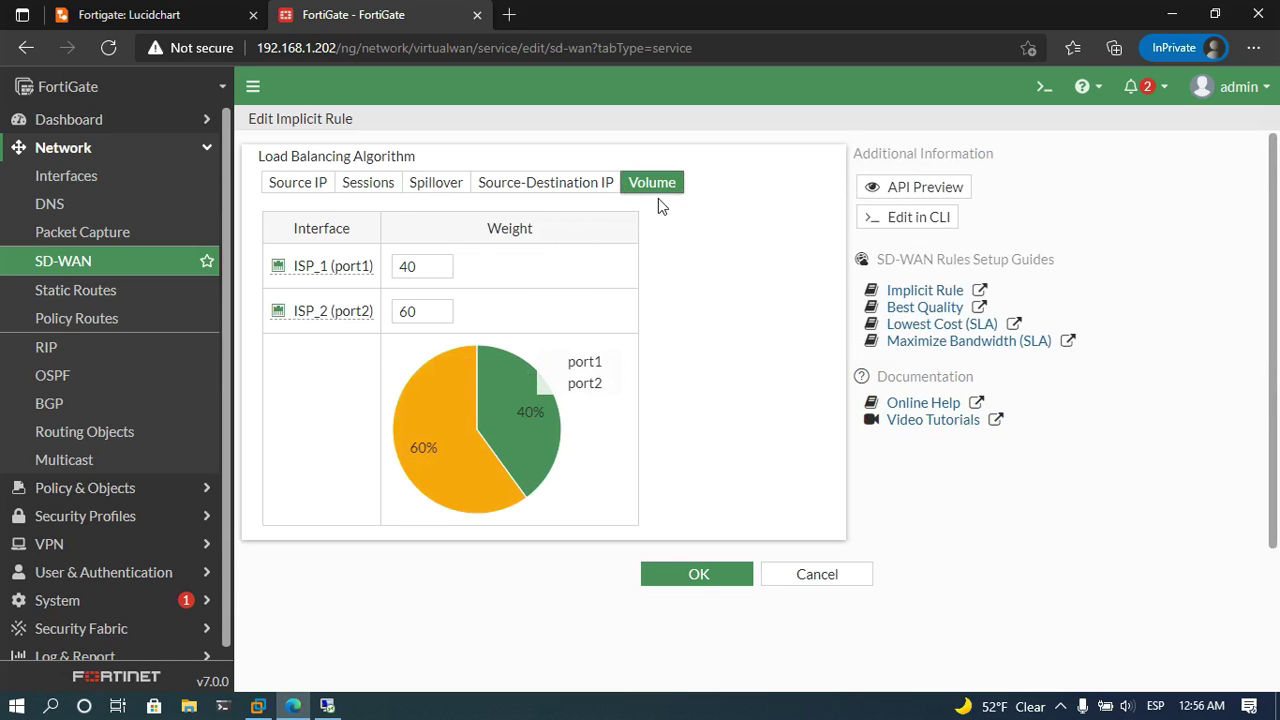
click(368, 183)
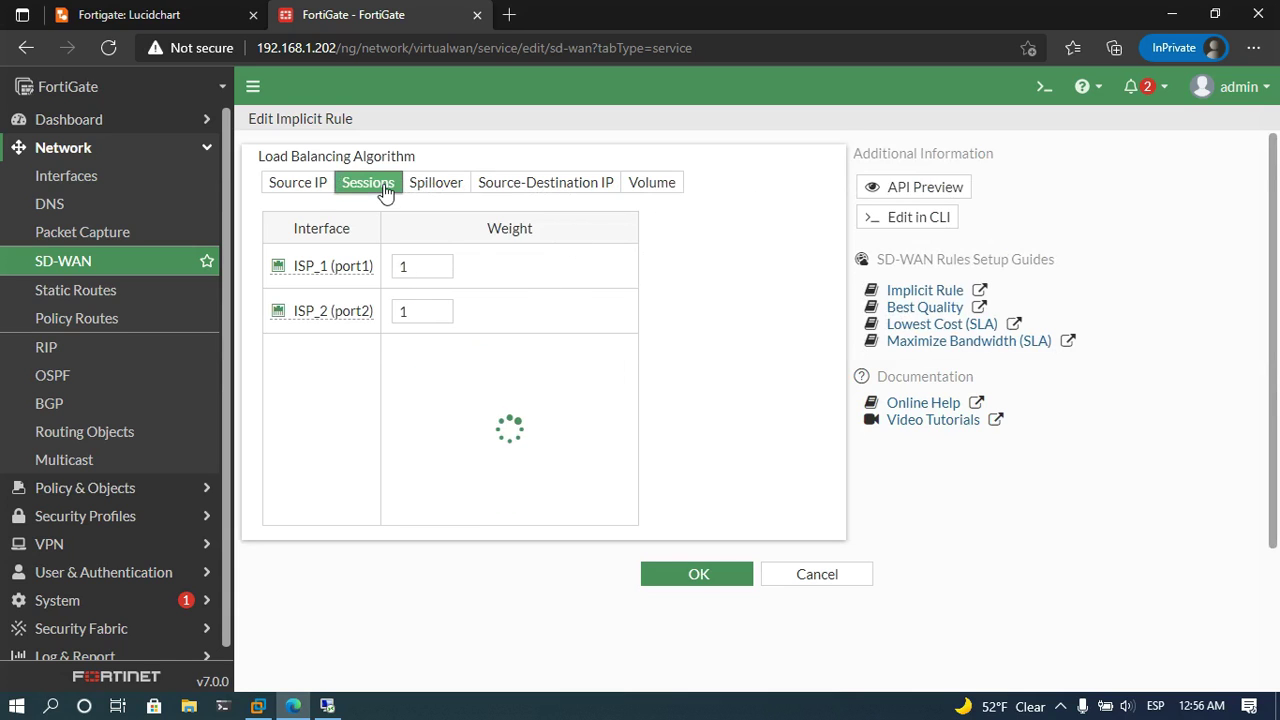
click(420, 268)
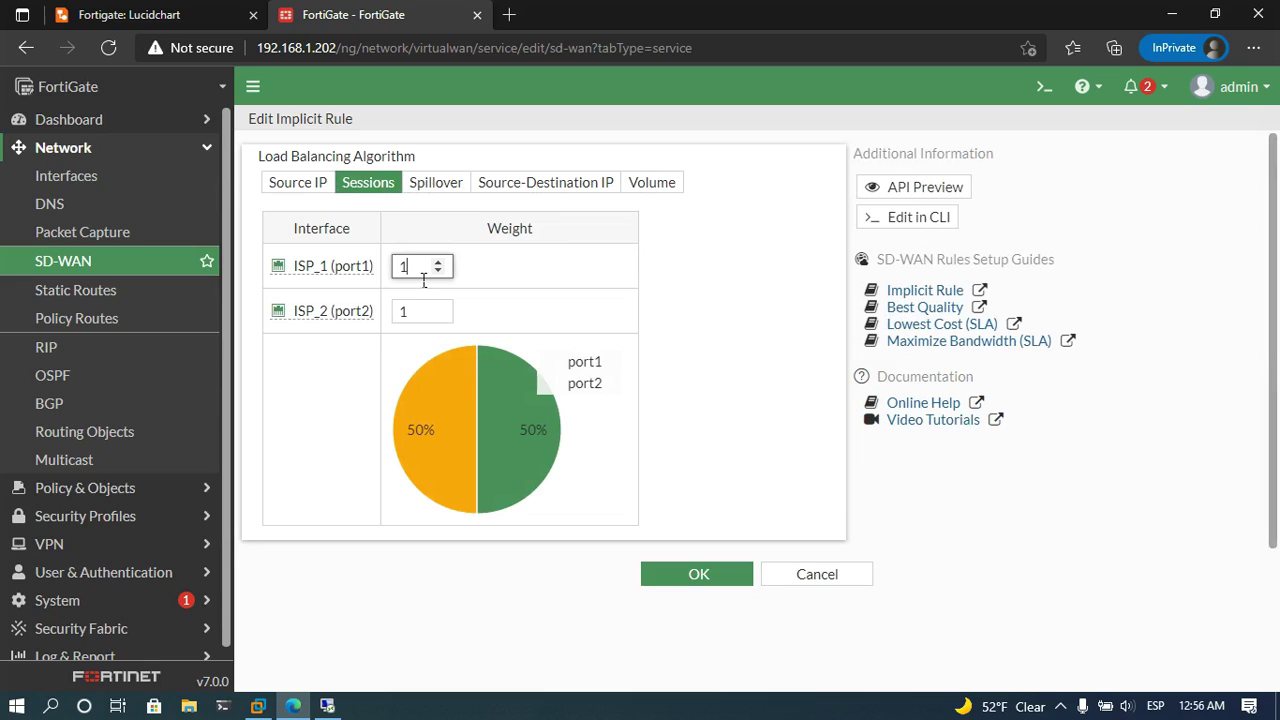
key(BackSpace)
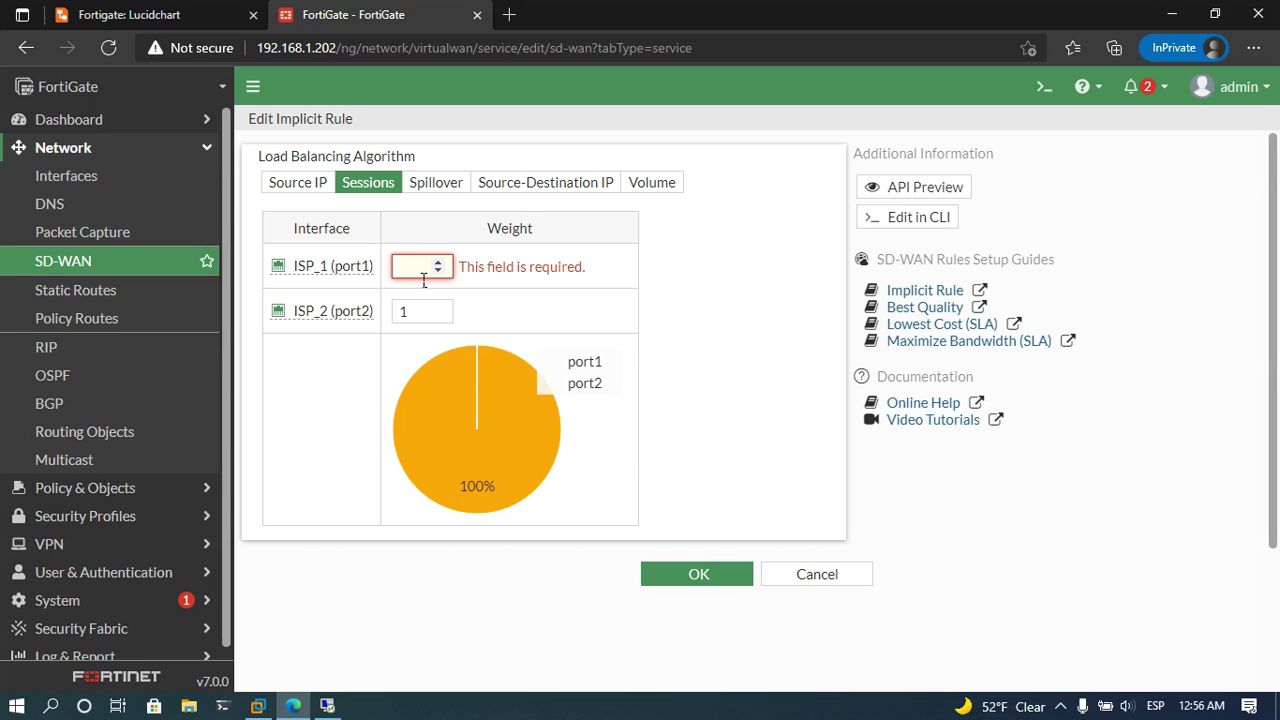
text(40)
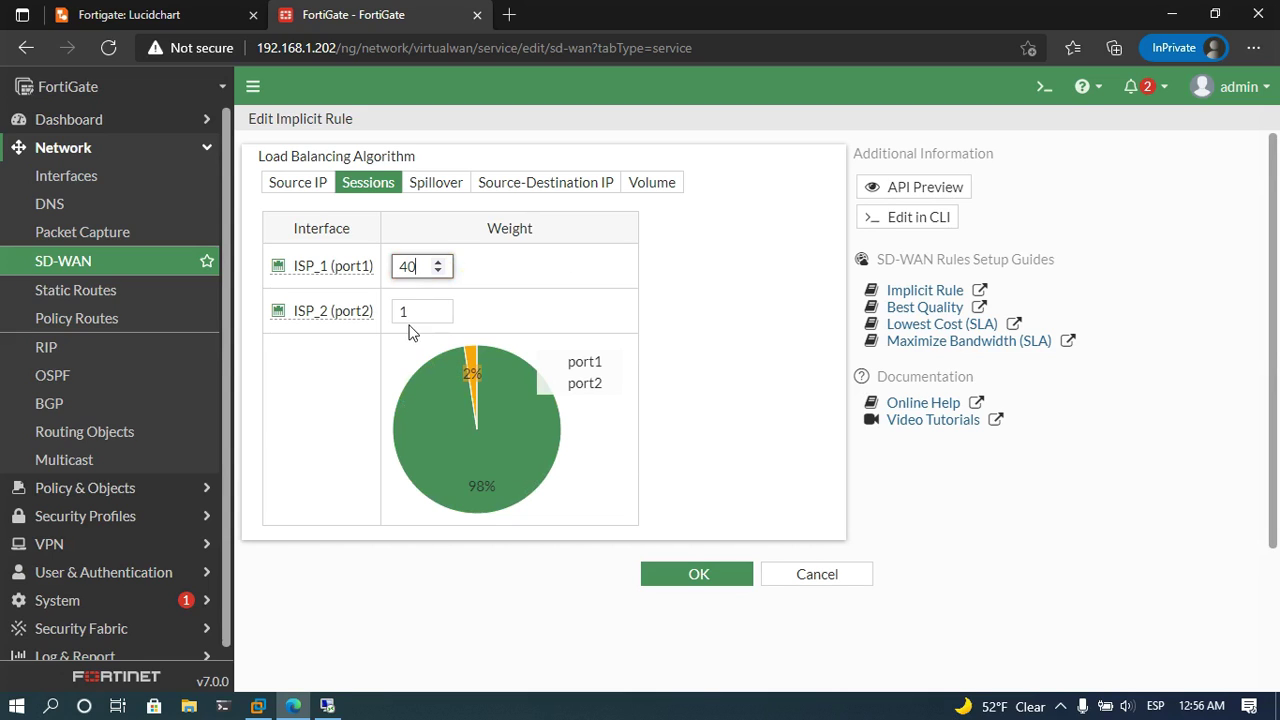
click(428, 313)
key(BackSpace)
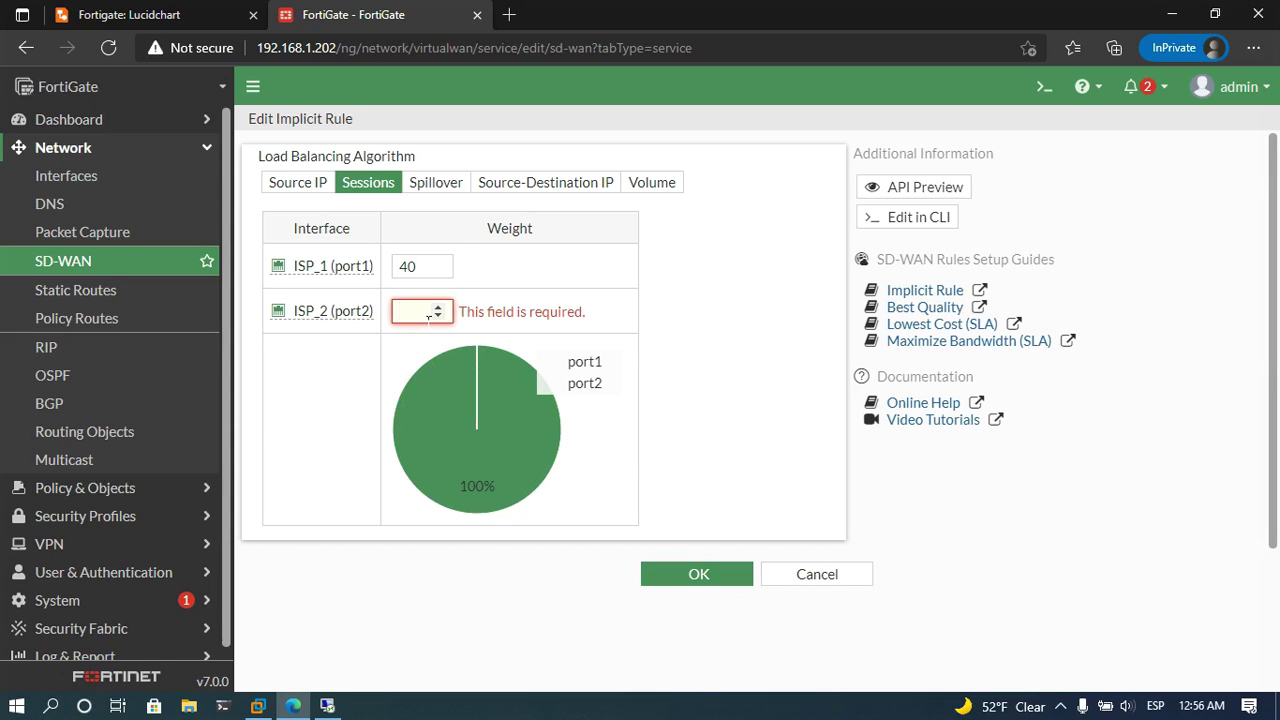
text(60)
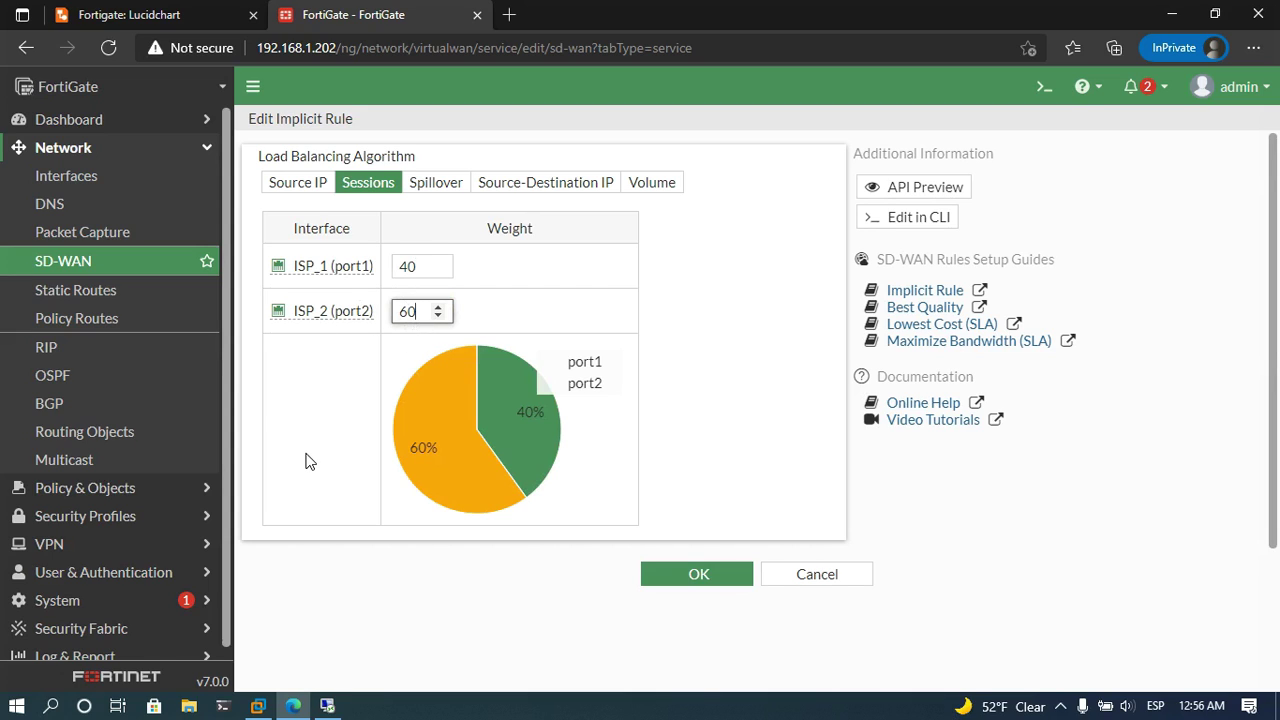
Try the Source IP algorithm, return to Sessions, and save the implicit rule.
click(422, 267)
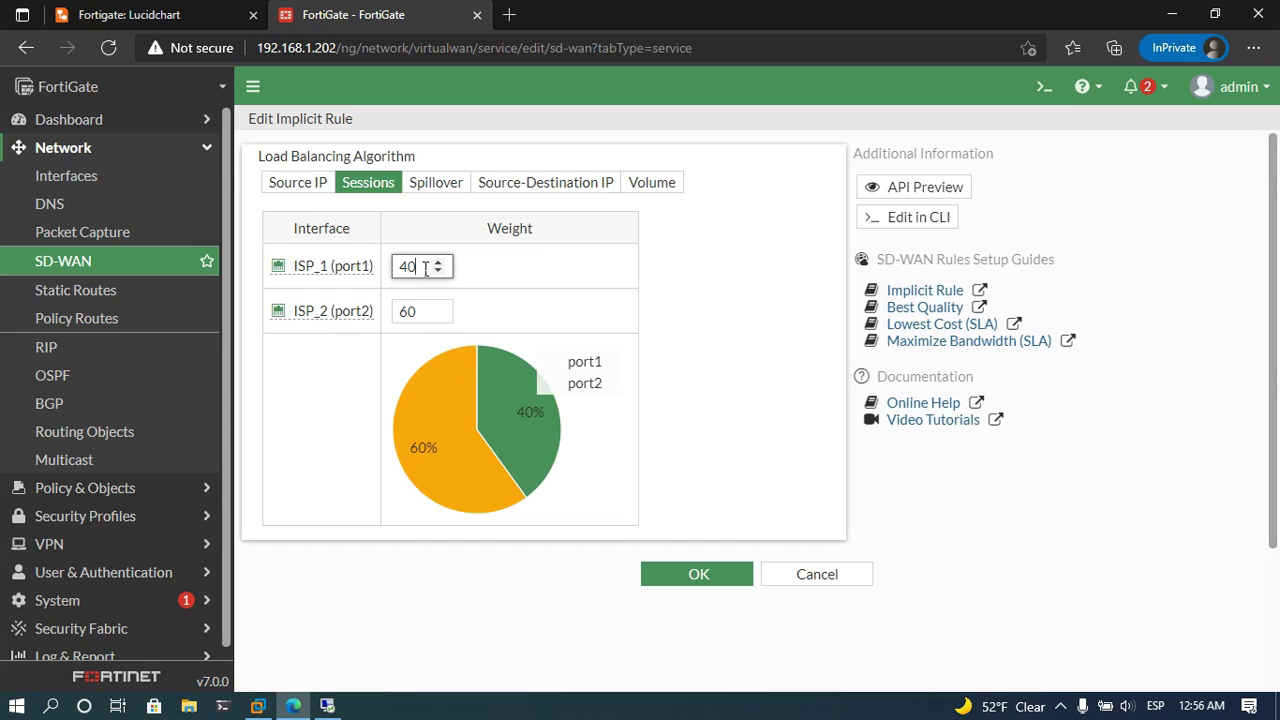
mouse_move(336, 272)
mouse_move(328, 318)
click(430, 322)
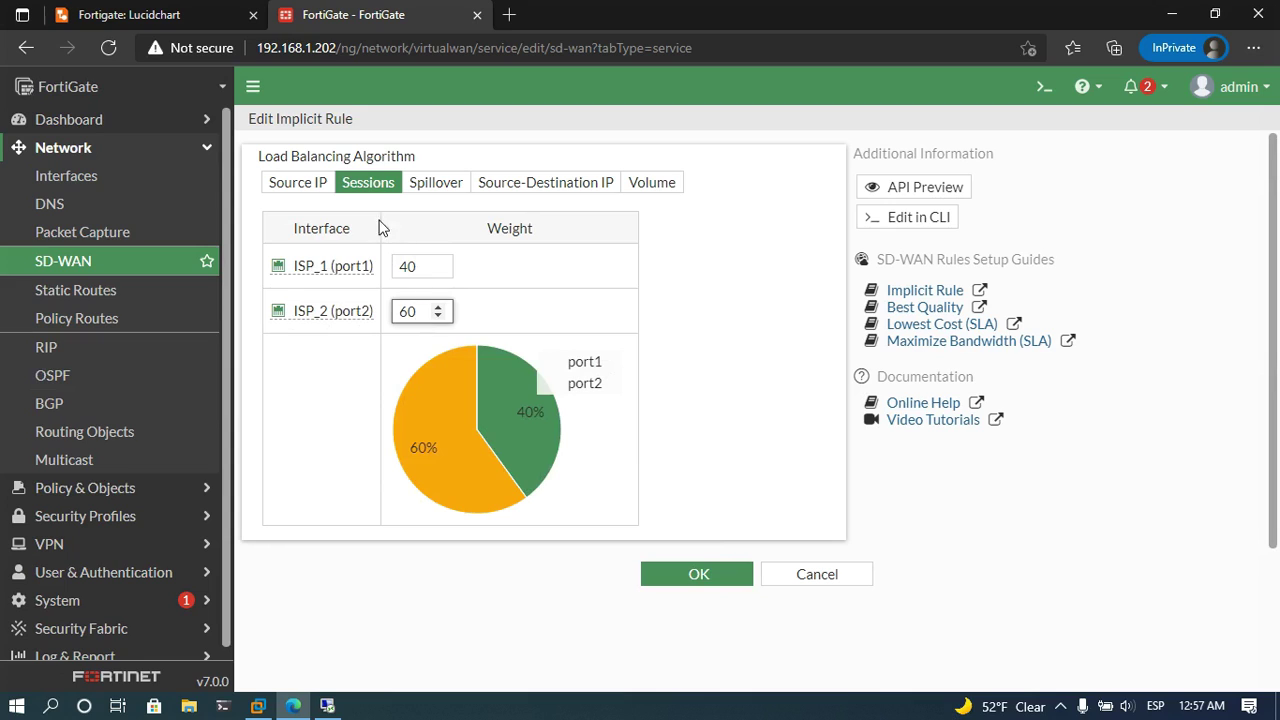
click(312, 186)
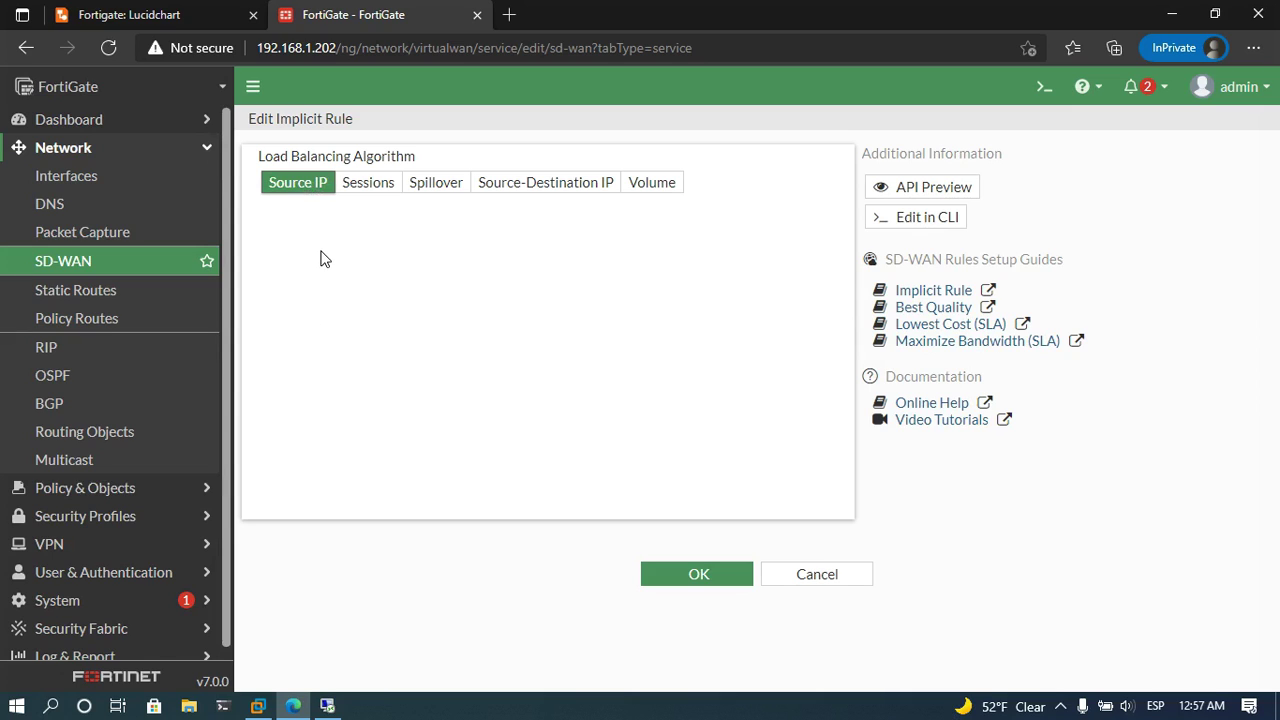
click(370, 186)
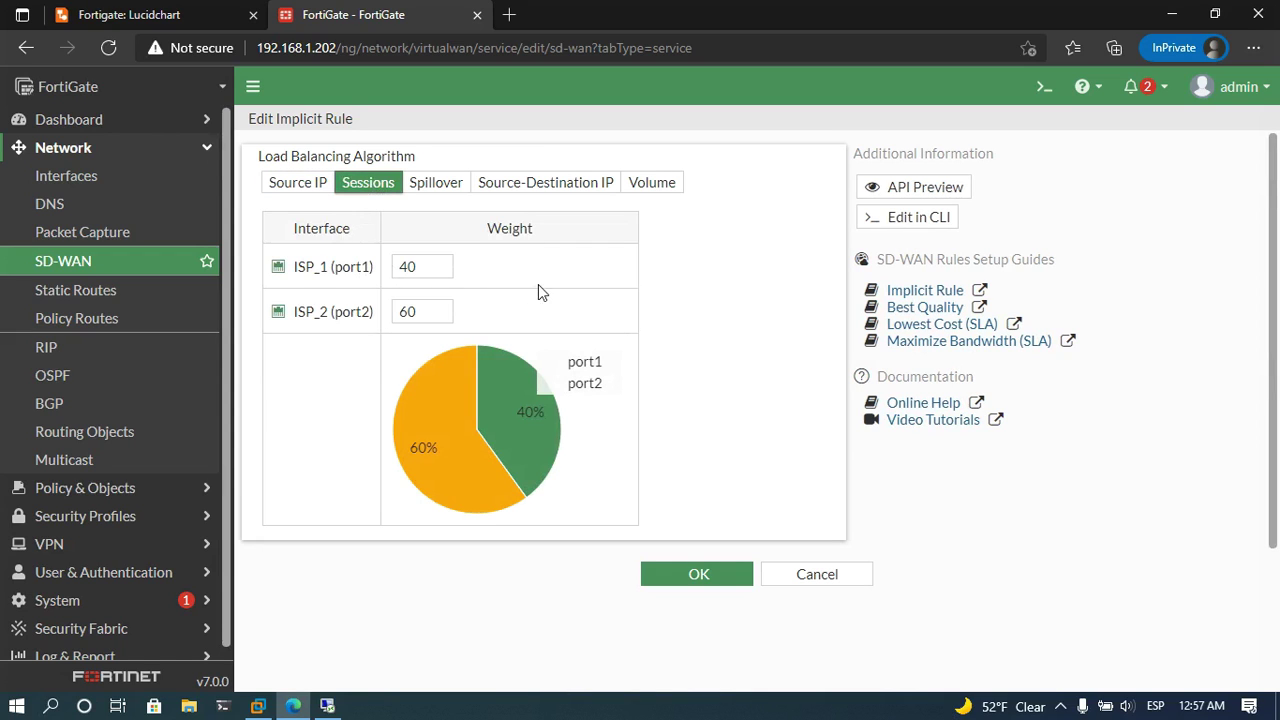
click(695, 576)
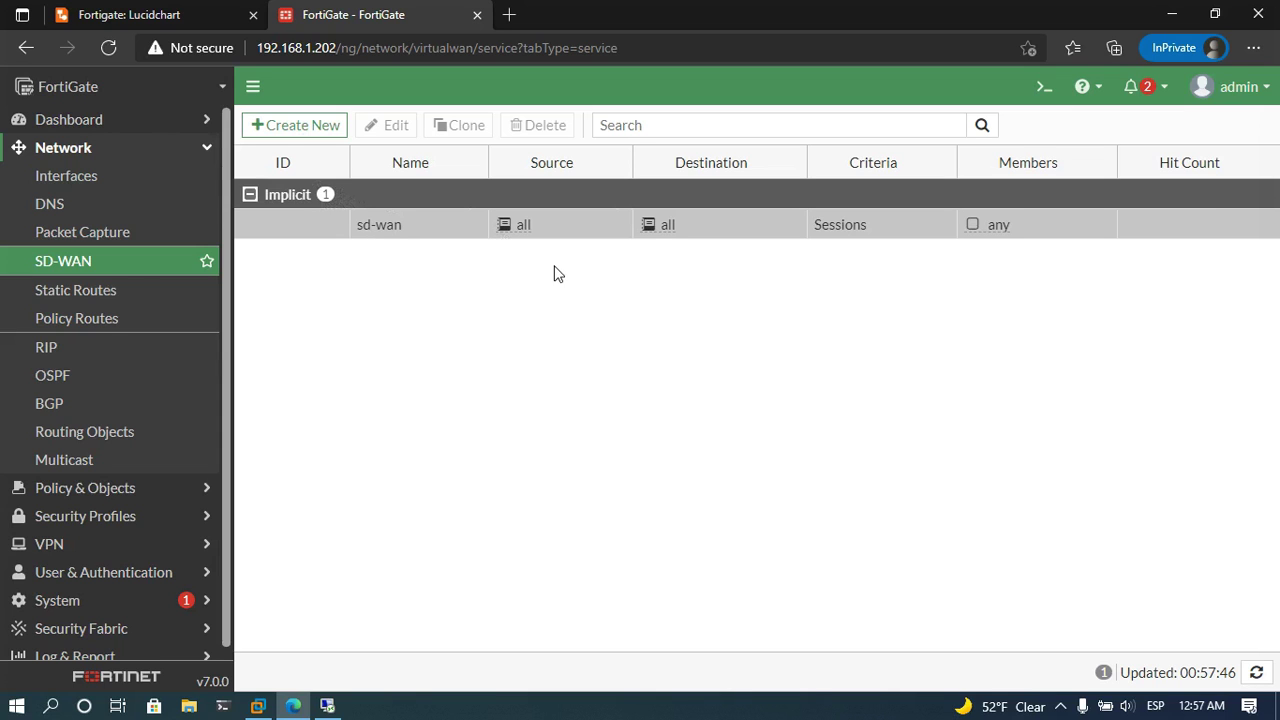
Examine the SD-WAN performance SLAs: the packet loss, latency and jitter views and the list of default detect servers.
click(127, 272)
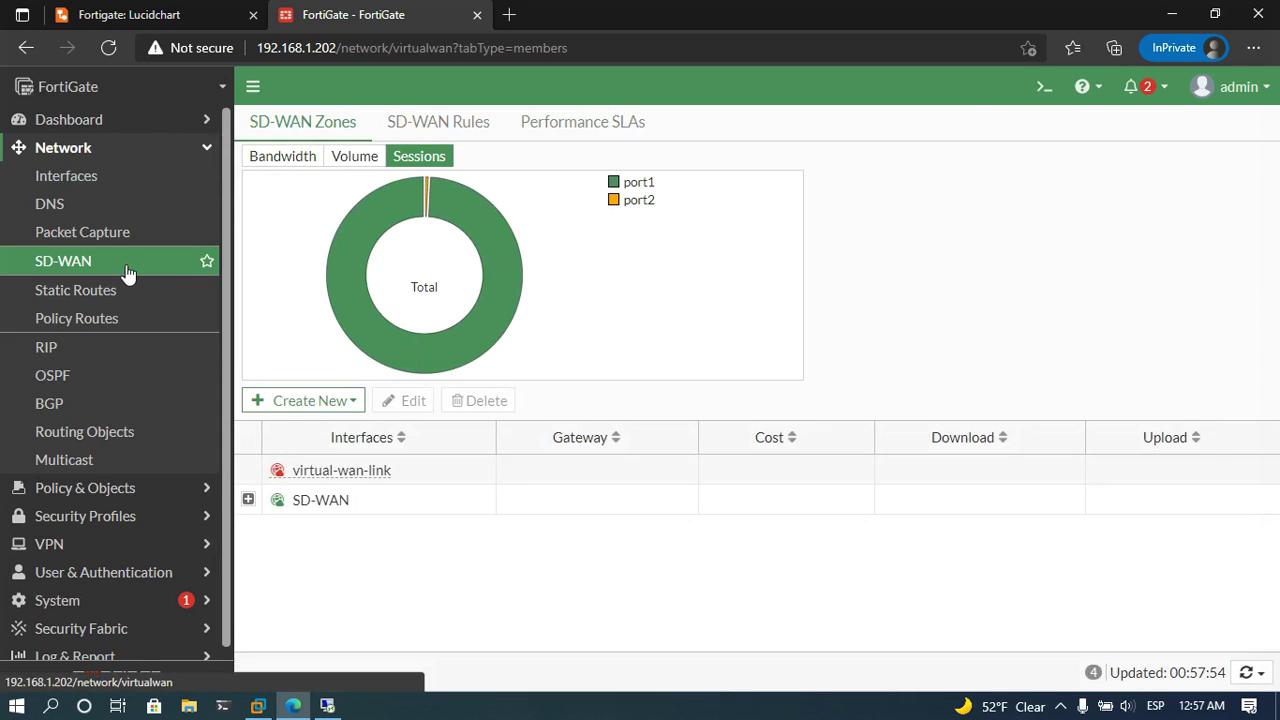
click(598, 138)
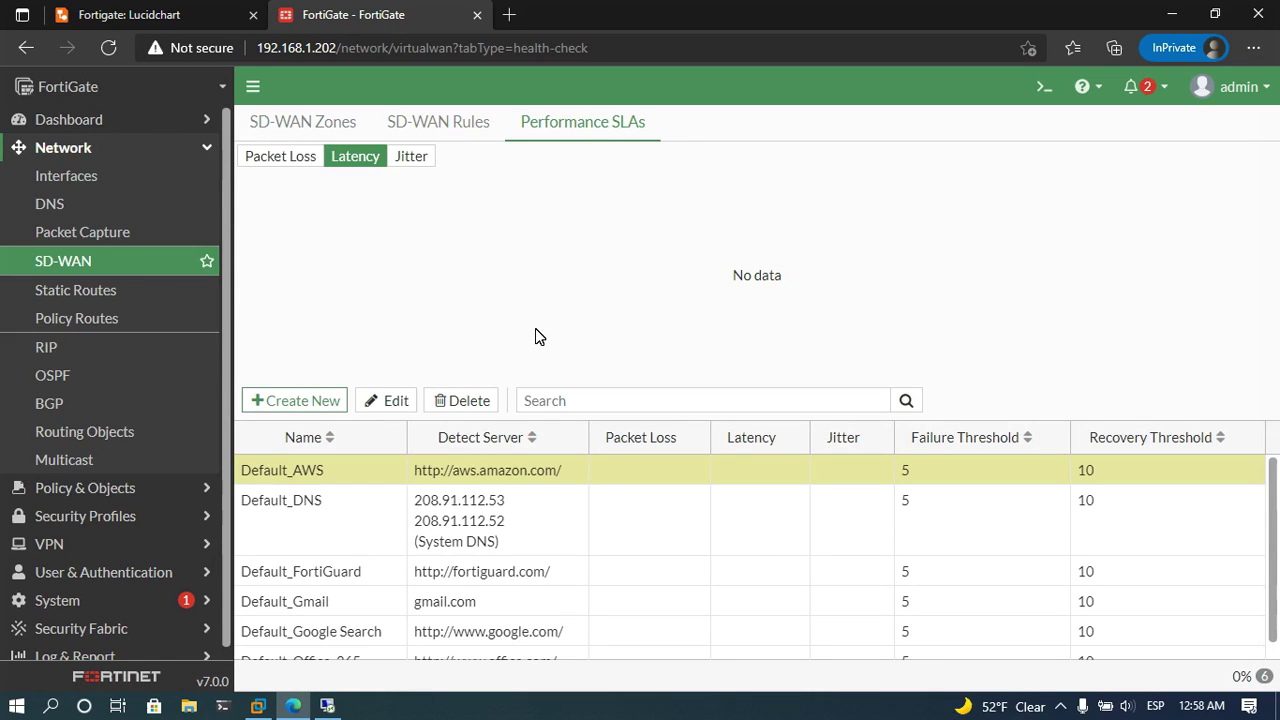
click(280, 168)
click(354, 163)
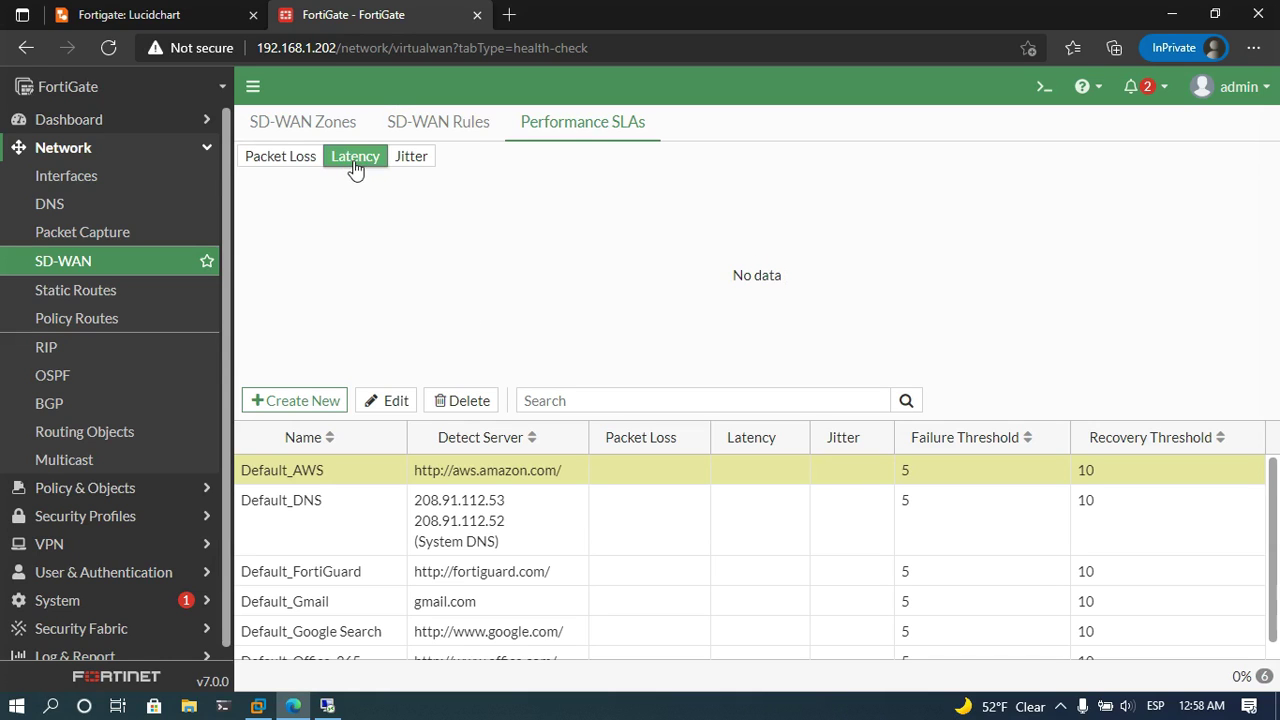
click(409, 160)
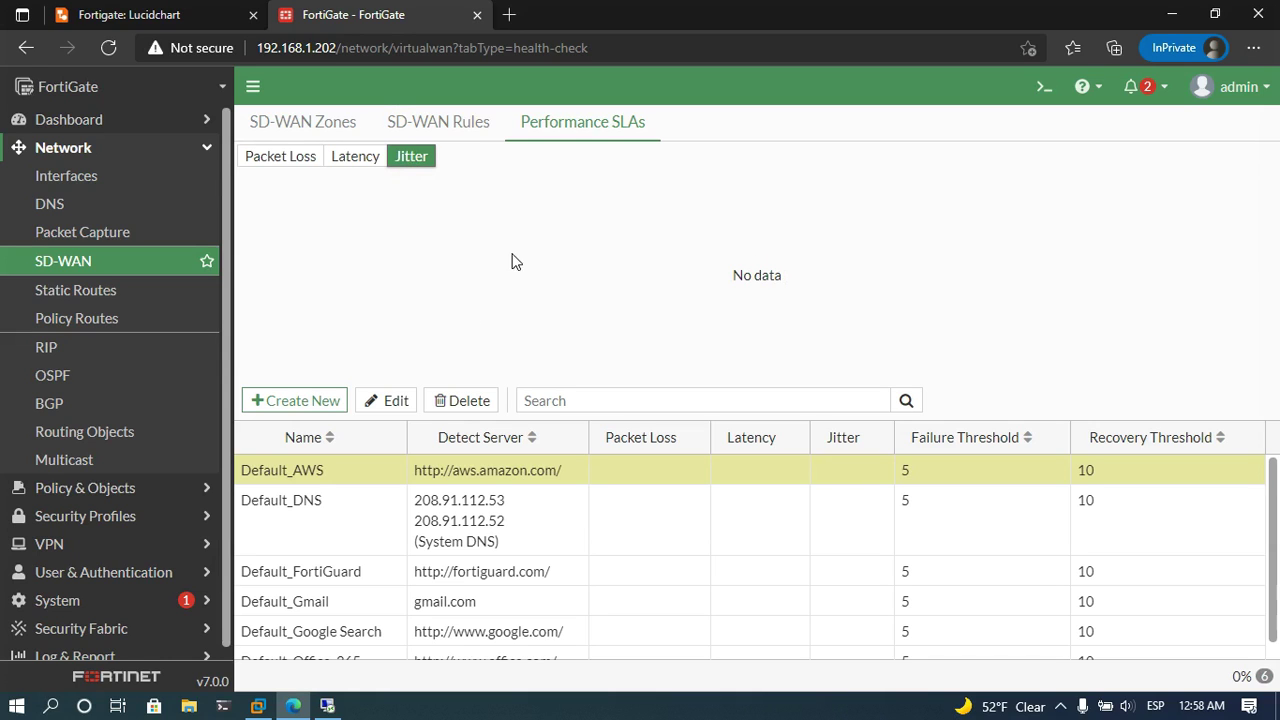
scroll(364, 500, down, 1)
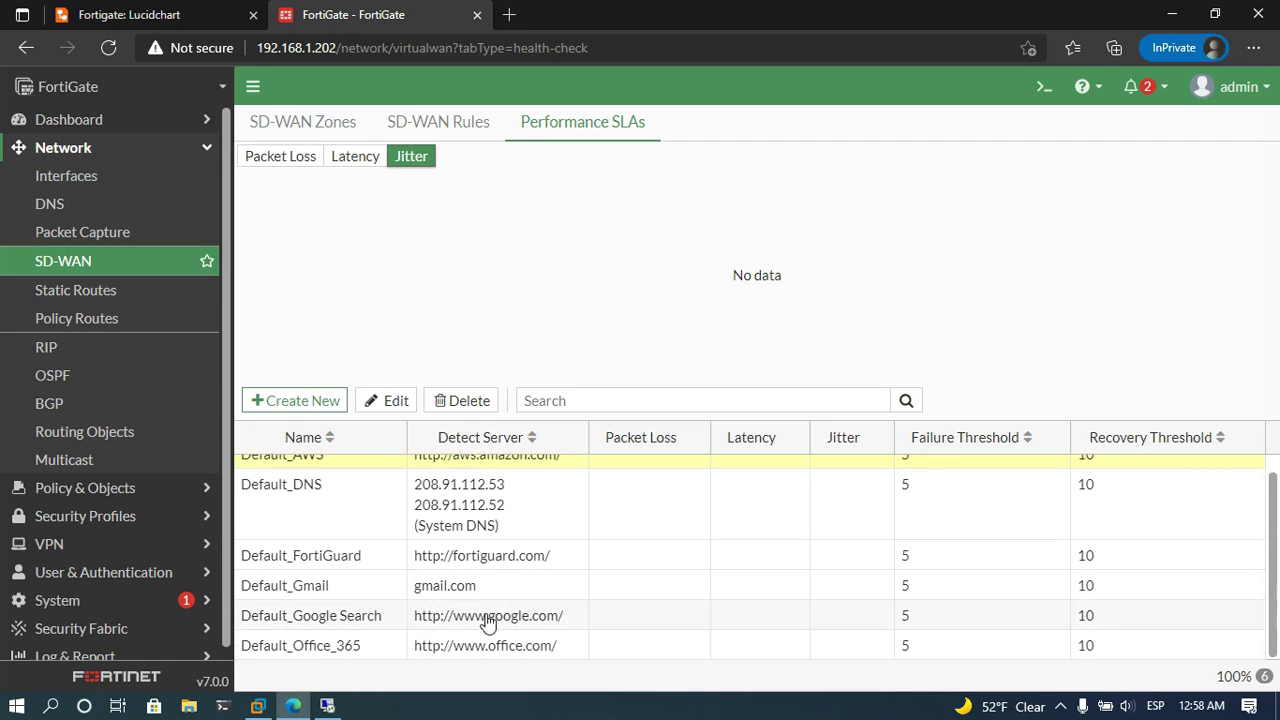
scroll(490, 625, up, 1)
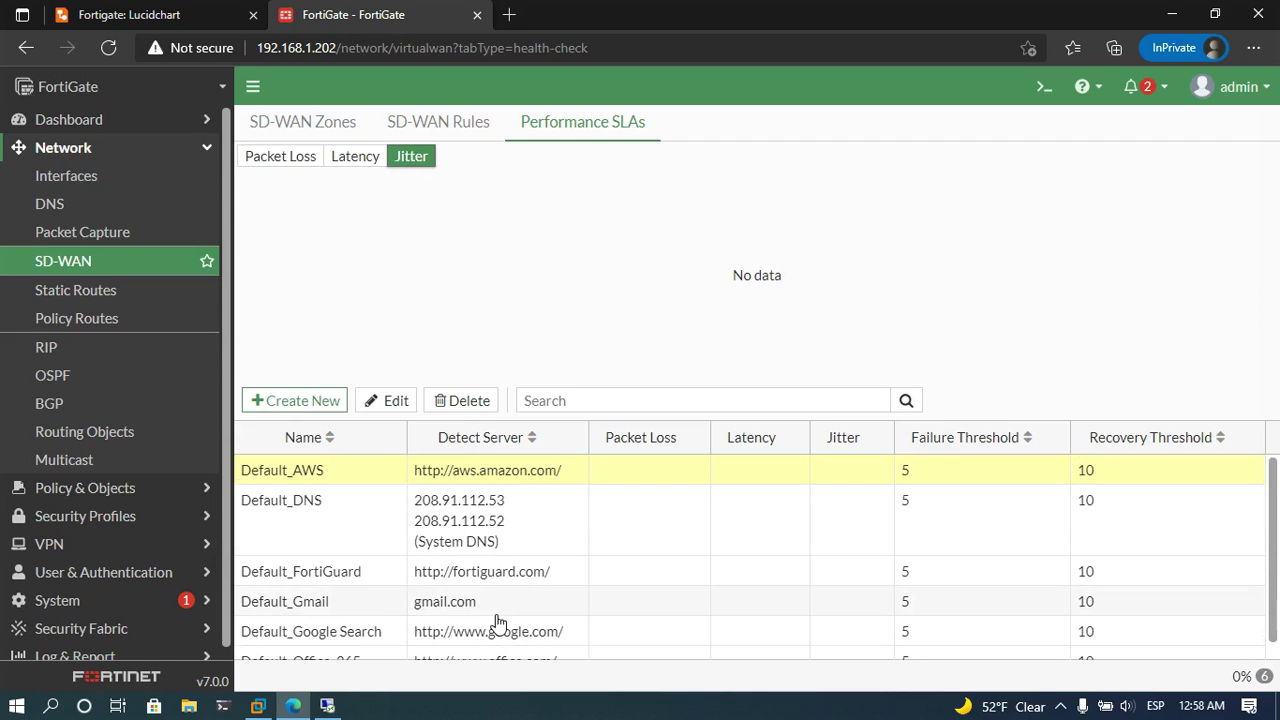
scroll(560, 500, down, 1)
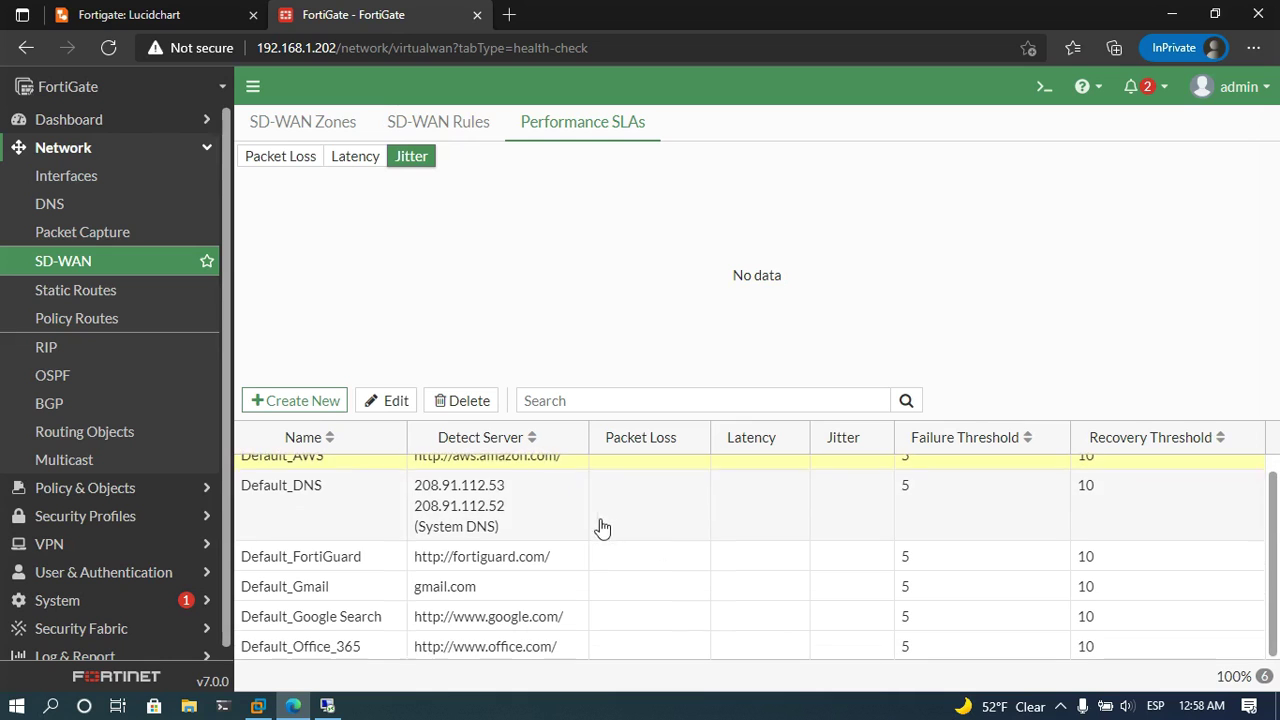
scroll(538, 655, up, 1)
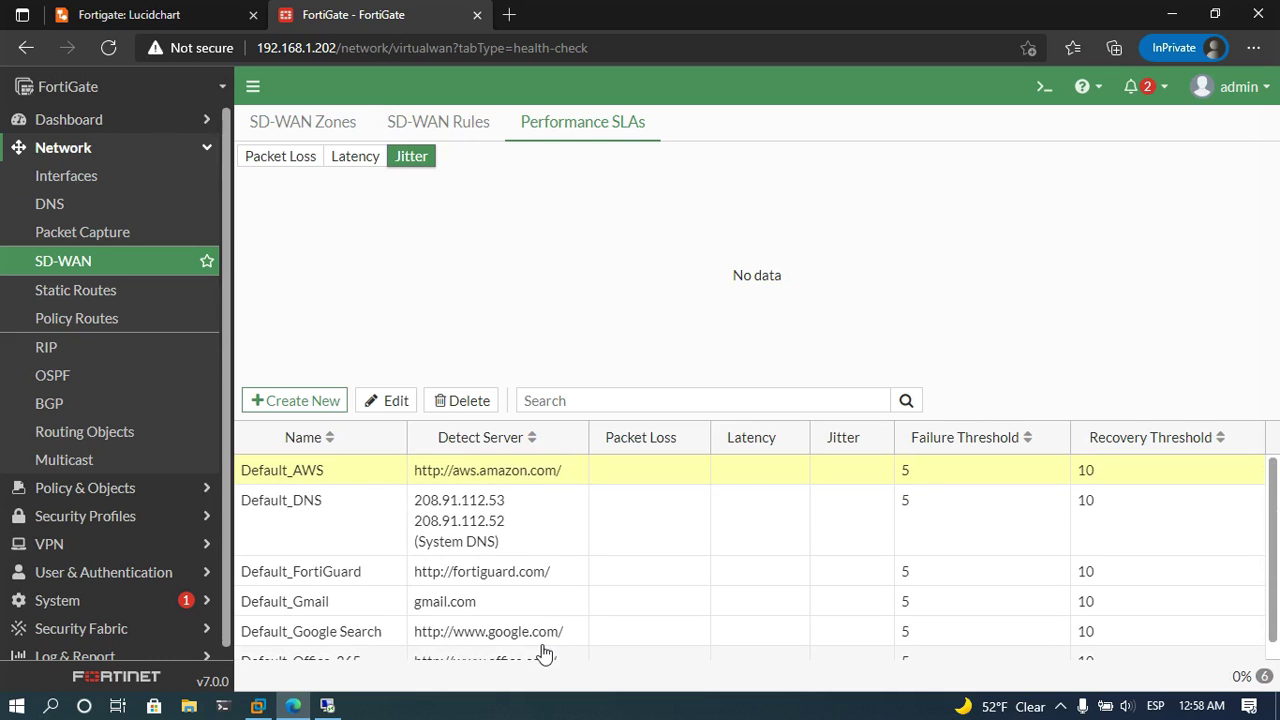
Open the Default_AWS performance SLA for editing, try the Ping and DNS protocols, and put the protocol back to HTTP.
double_click(333, 475)
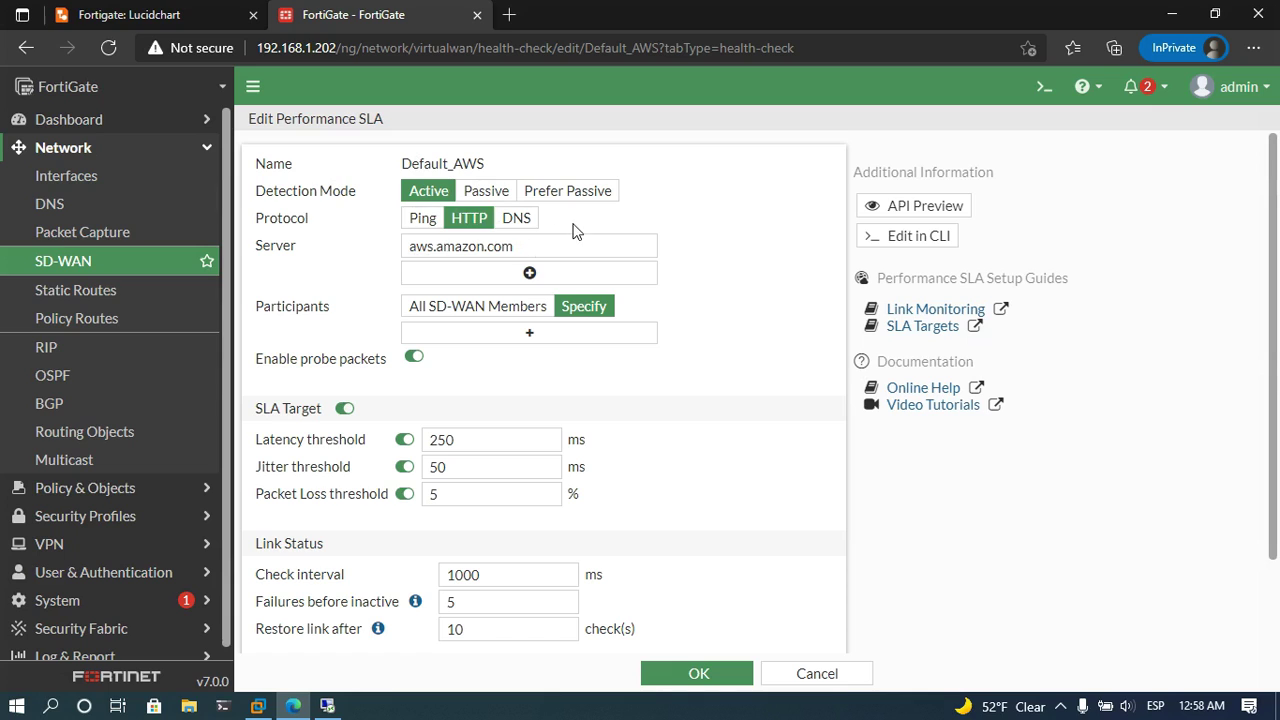
click(423, 218)
click(470, 222)
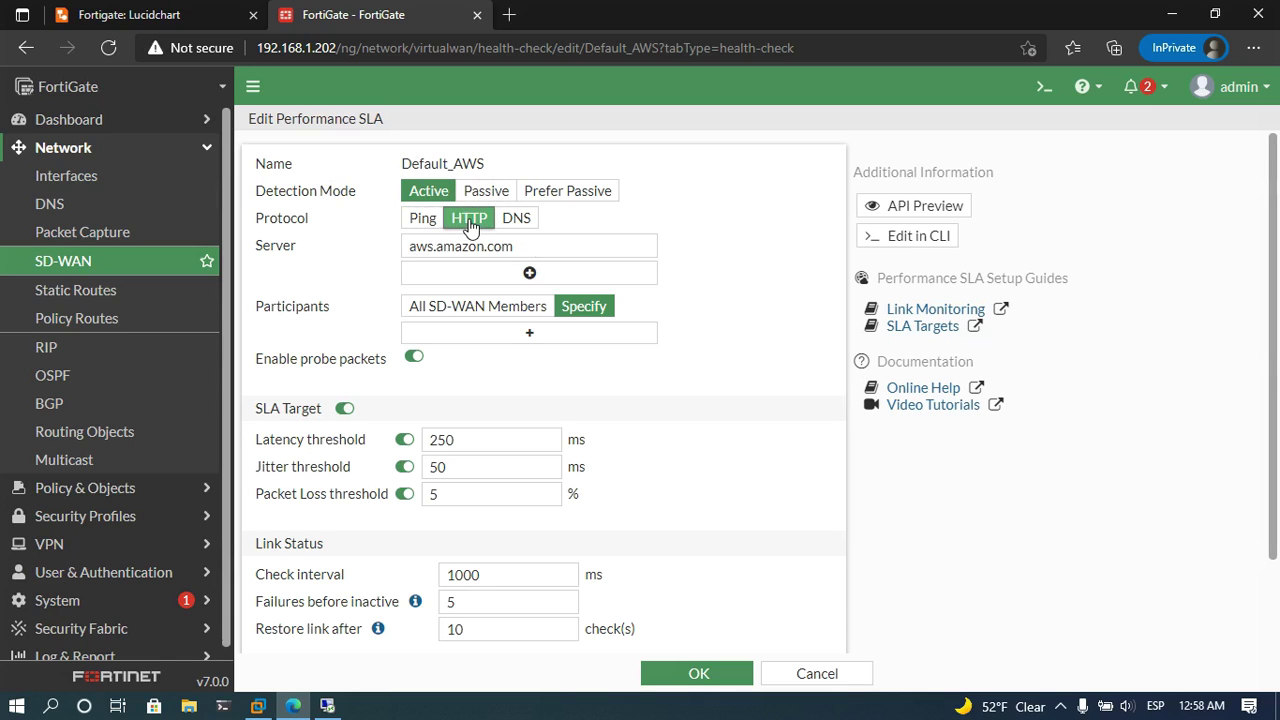
click(516, 220)
click(470, 222)
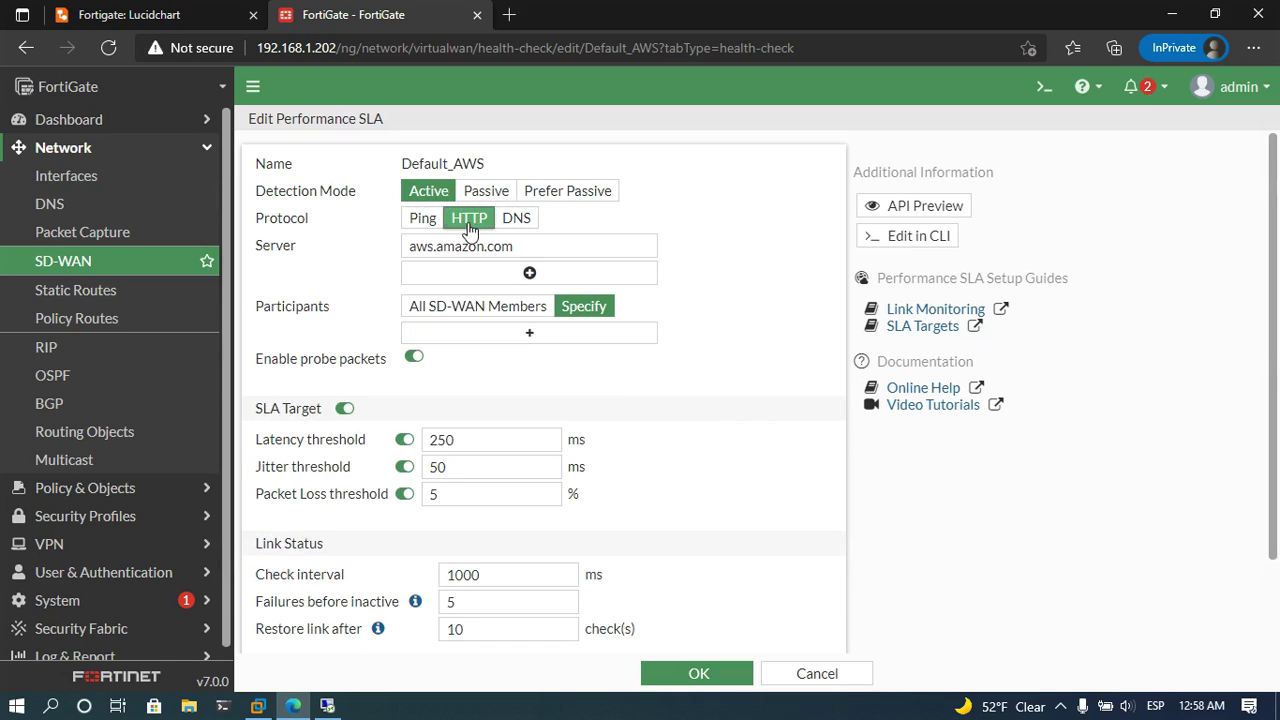
Specify ISP_1 (port1) and ISP_2 (port2) as the participants of the Default_AWS performance SLA.
click(455, 312)
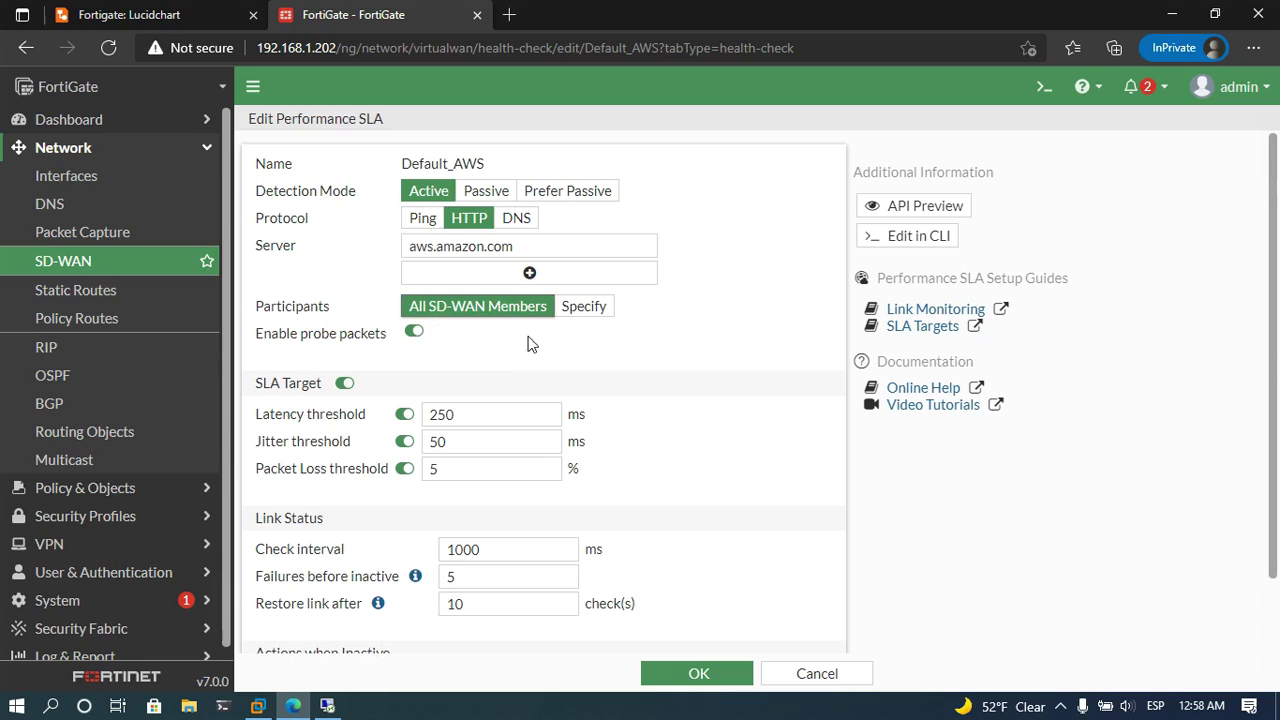
click(595, 313)
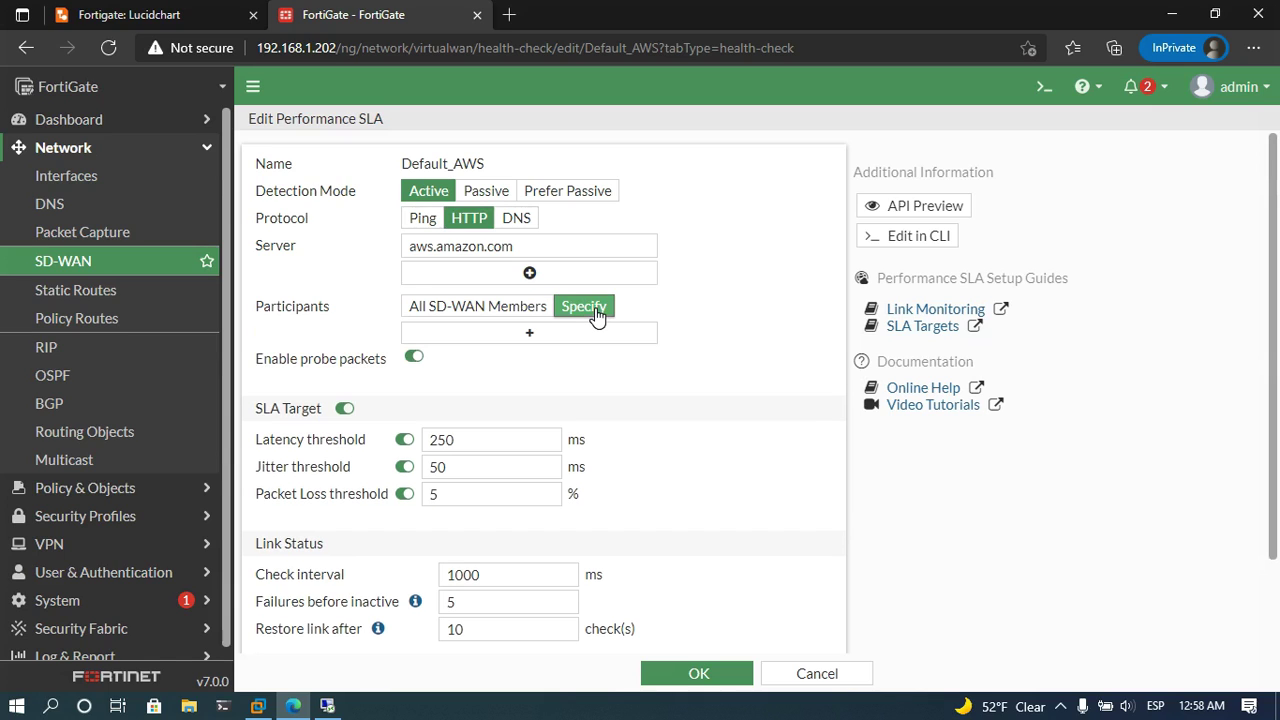
click(475, 336)
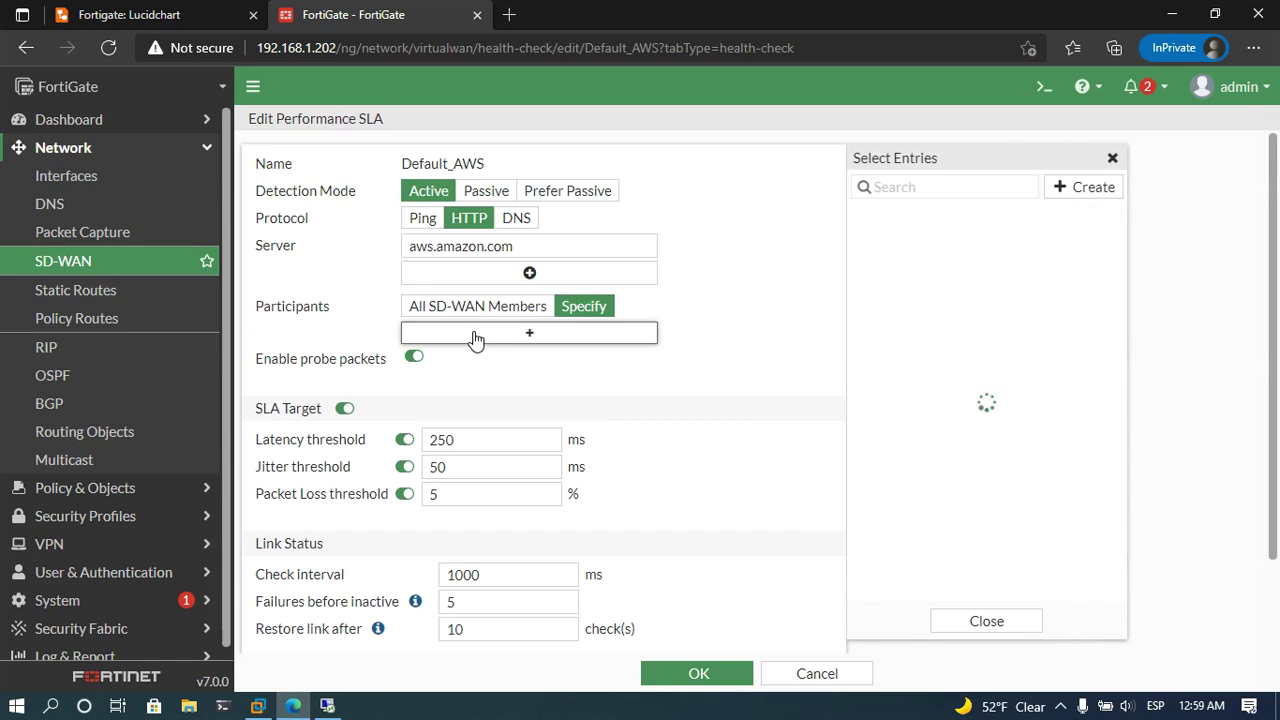
click(918, 215)
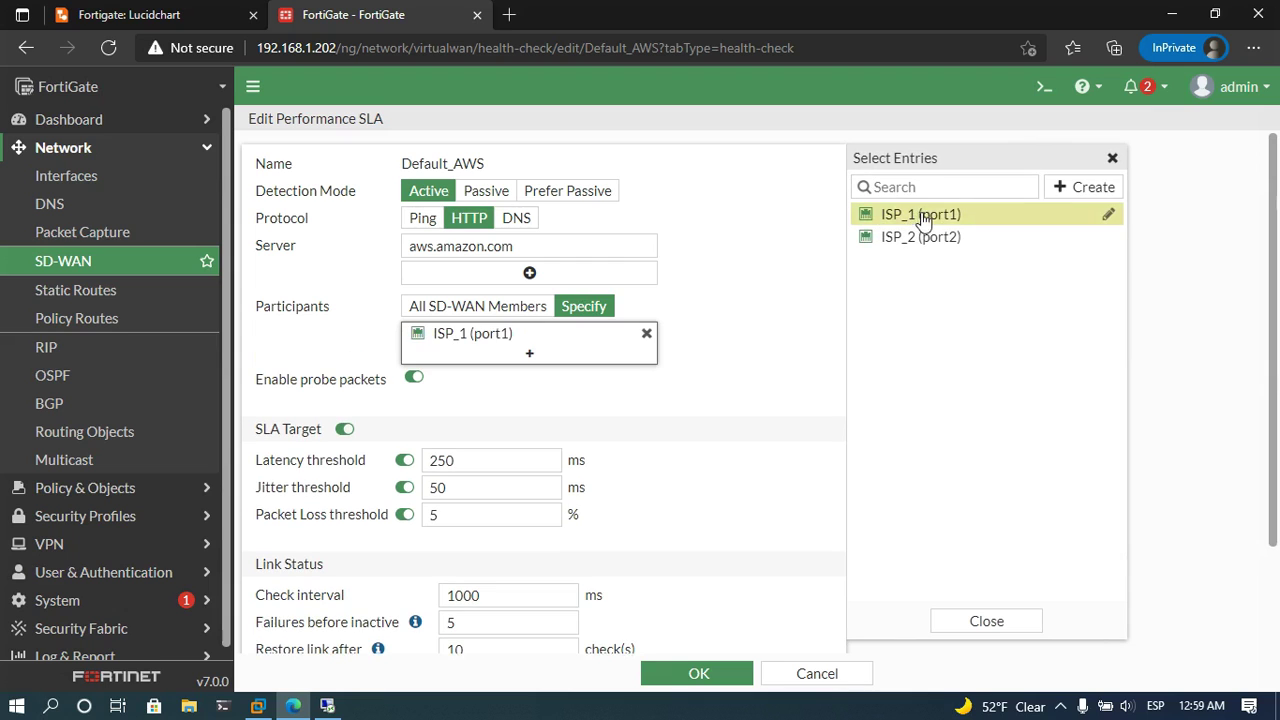
click(920, 237)
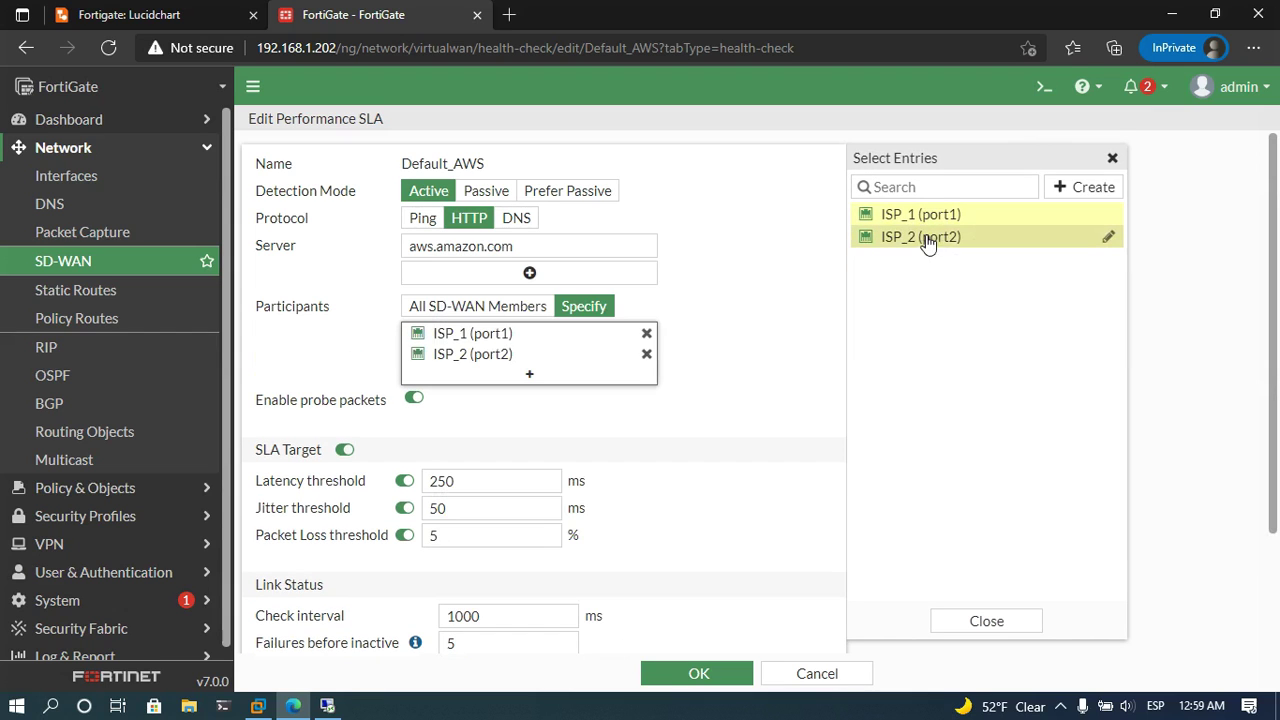
click(747, 312)
Review the Default_AWS participants, SLA target thresholds, link status settings and actions when inactive.
scroll(710, 390, down, 2)
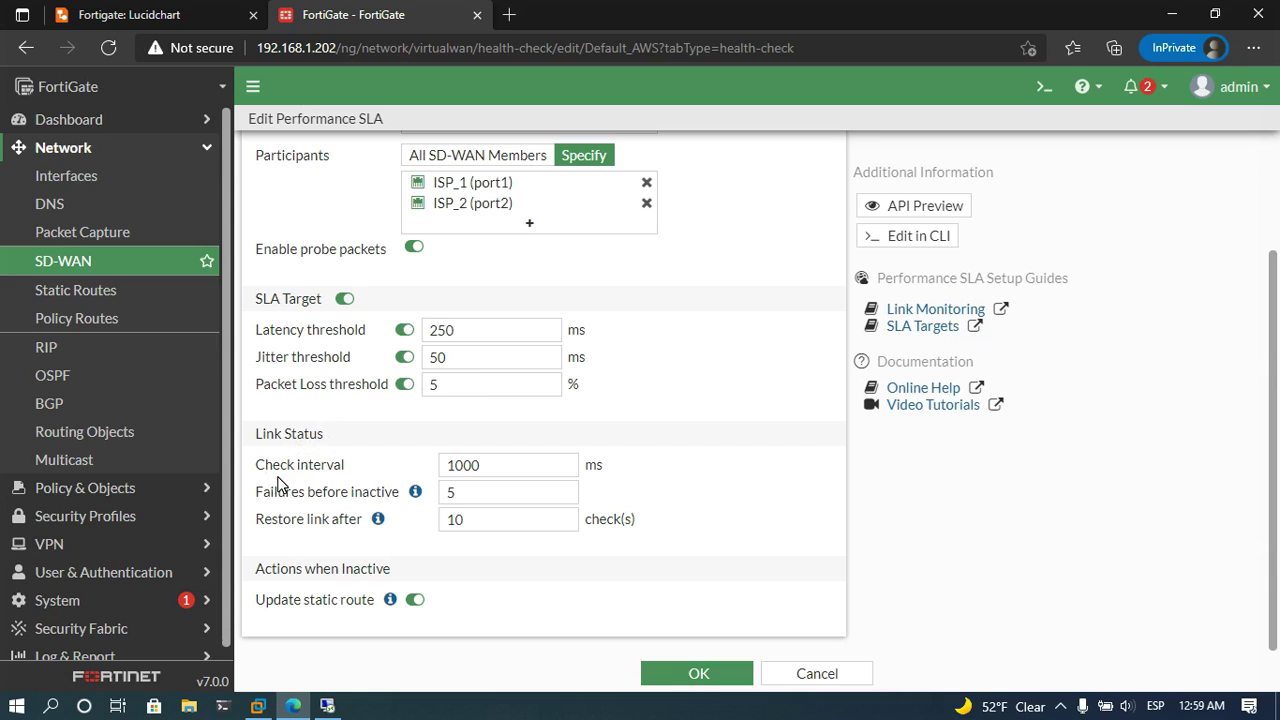
scroll(280, 483, up, 3)
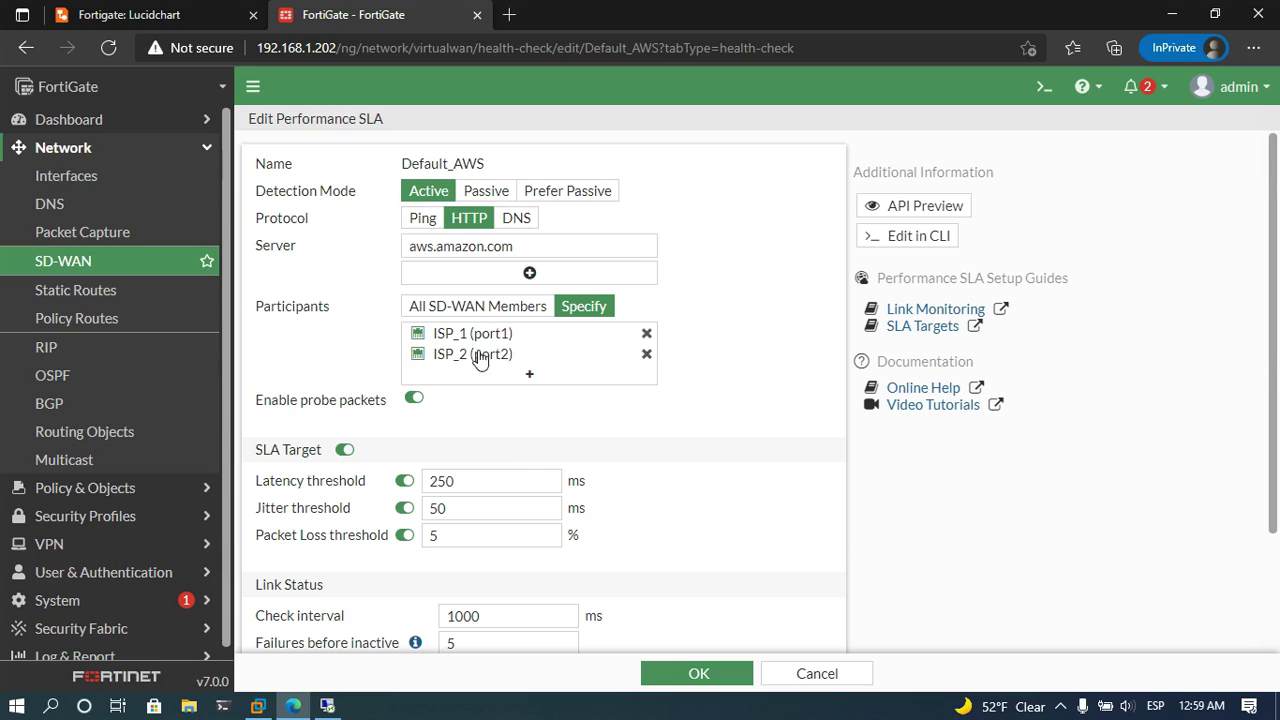
scroll(510, 370, down, 2)
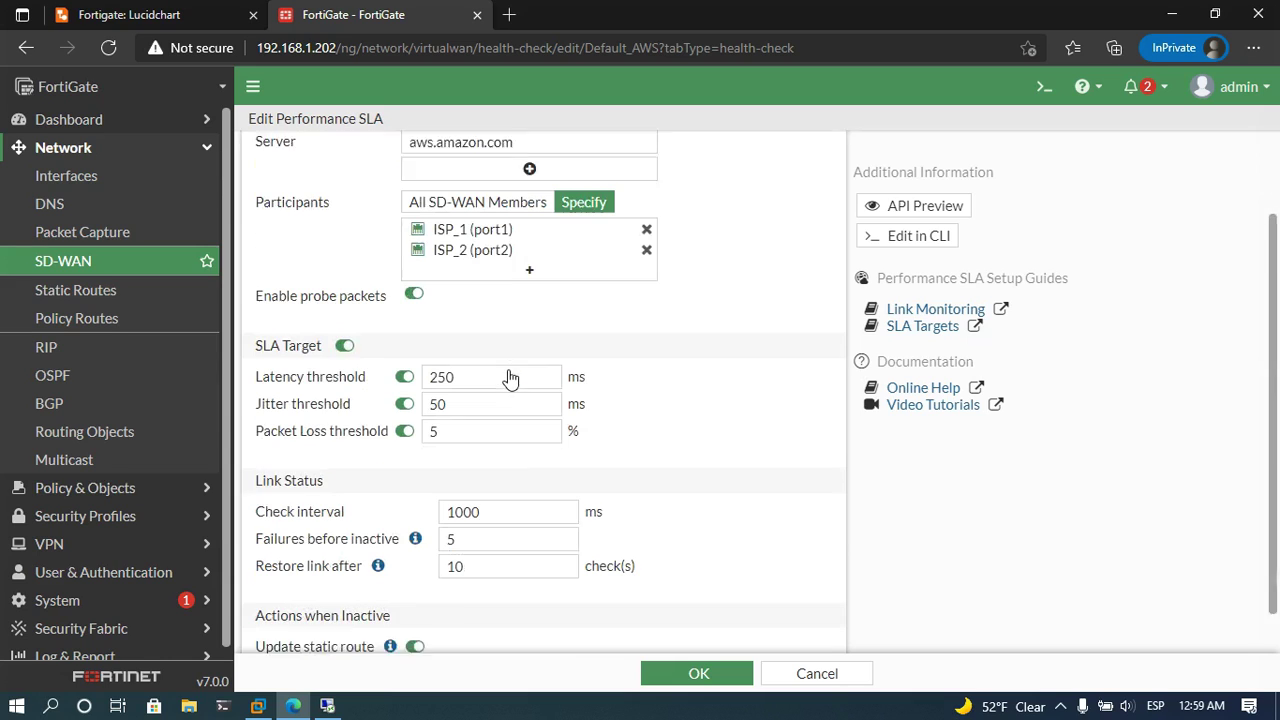
click(472, 500)
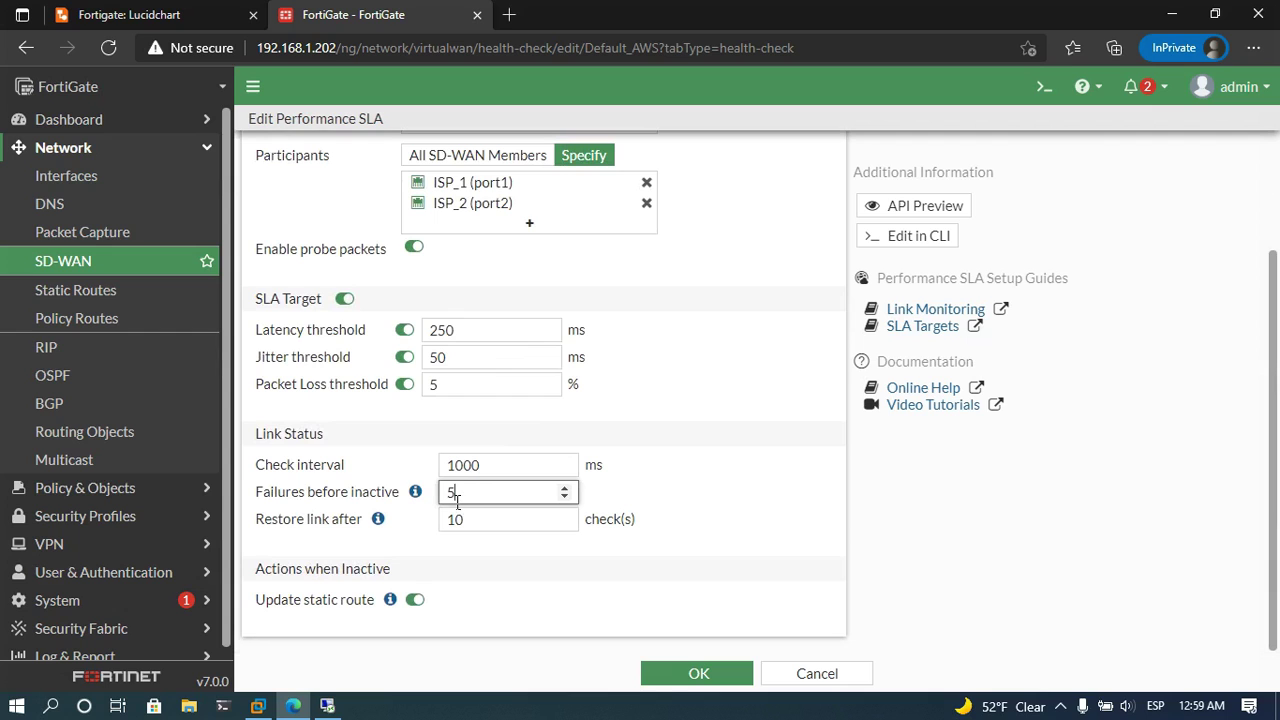
scroll(460, 500, up, 2)
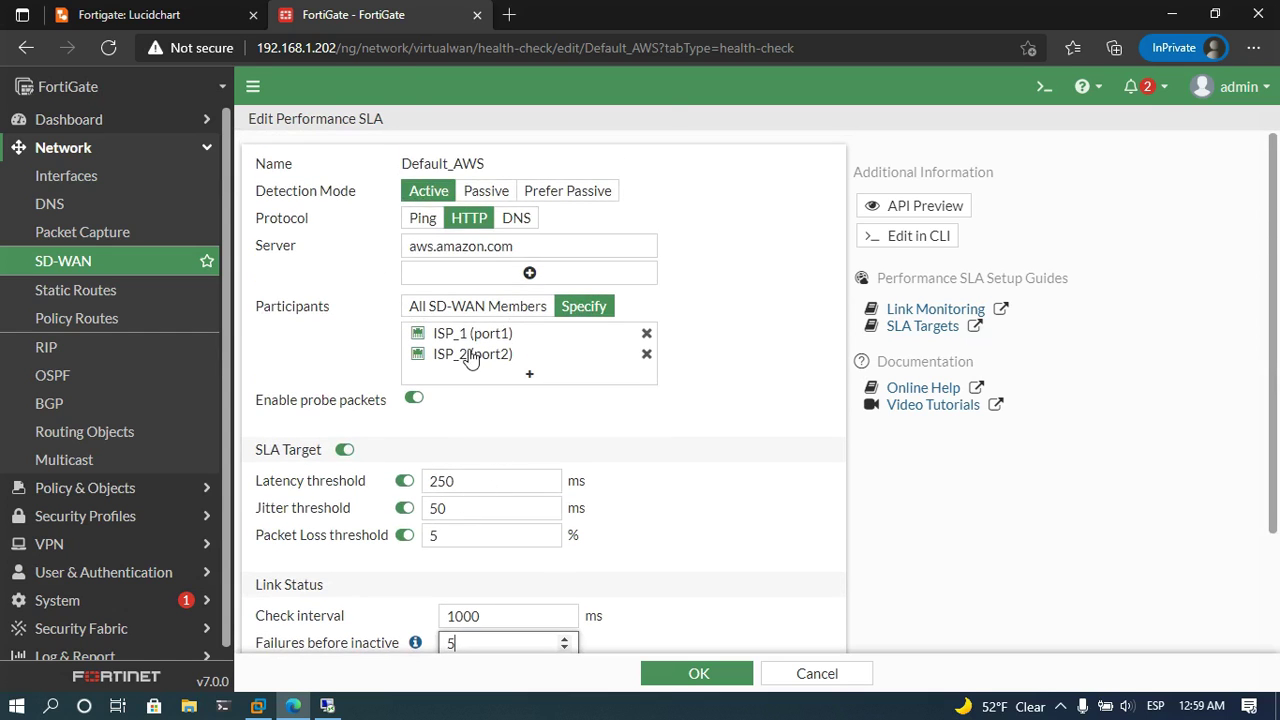
Check the ISP_1 and ISP_2 participants and link status settings of the Default_AWS performance SLA, and save it.
mouse_move(460, 345)
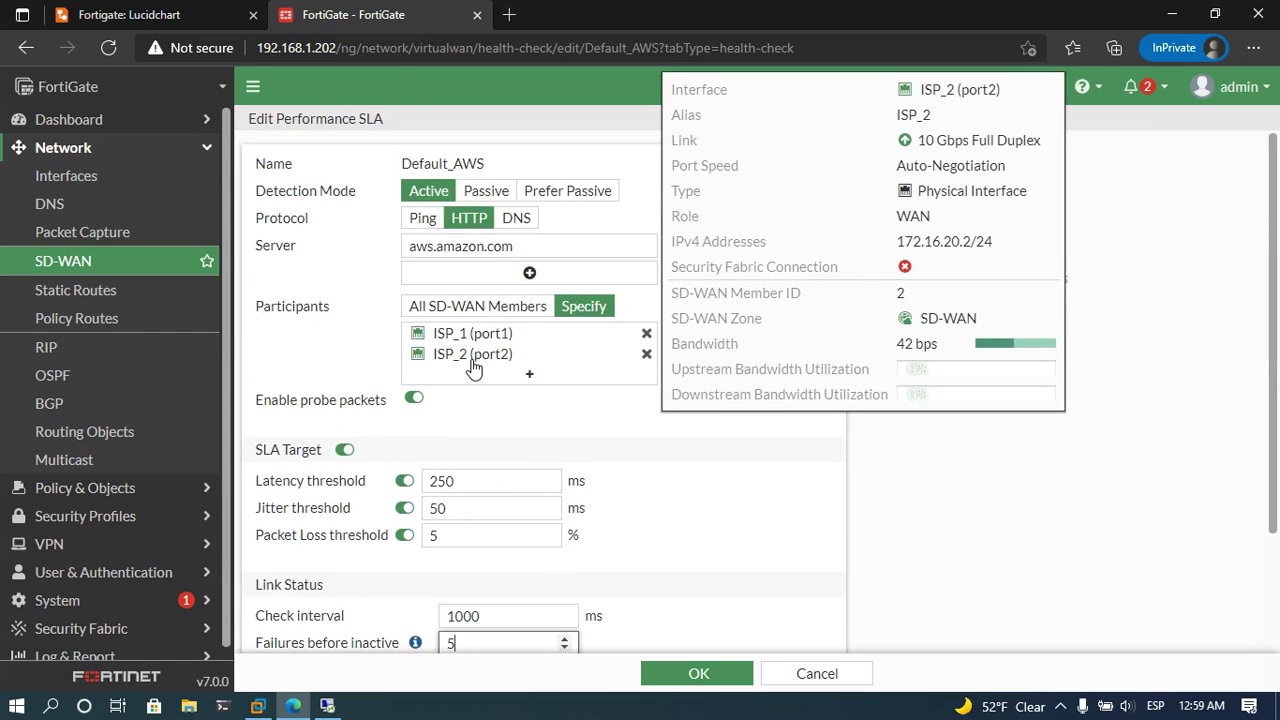
scroll(510, 370, down, 2)
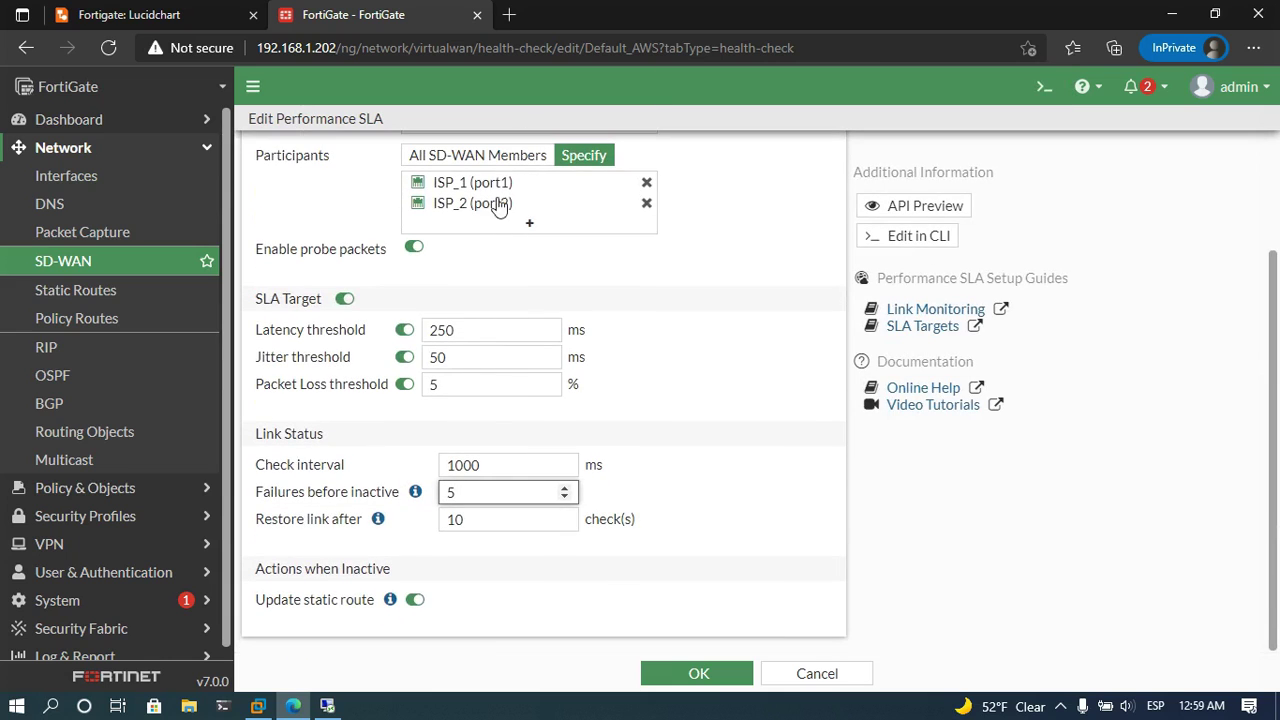
mouse_move(455, 192)
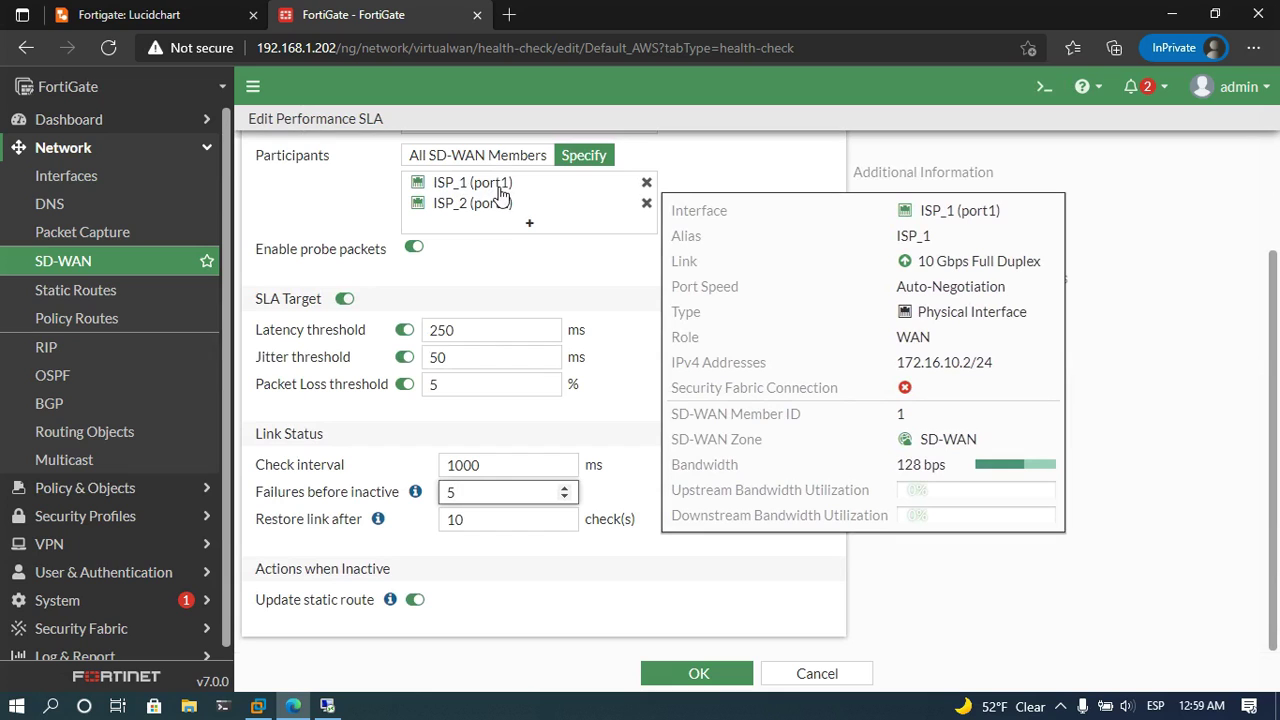
click(502, 535)
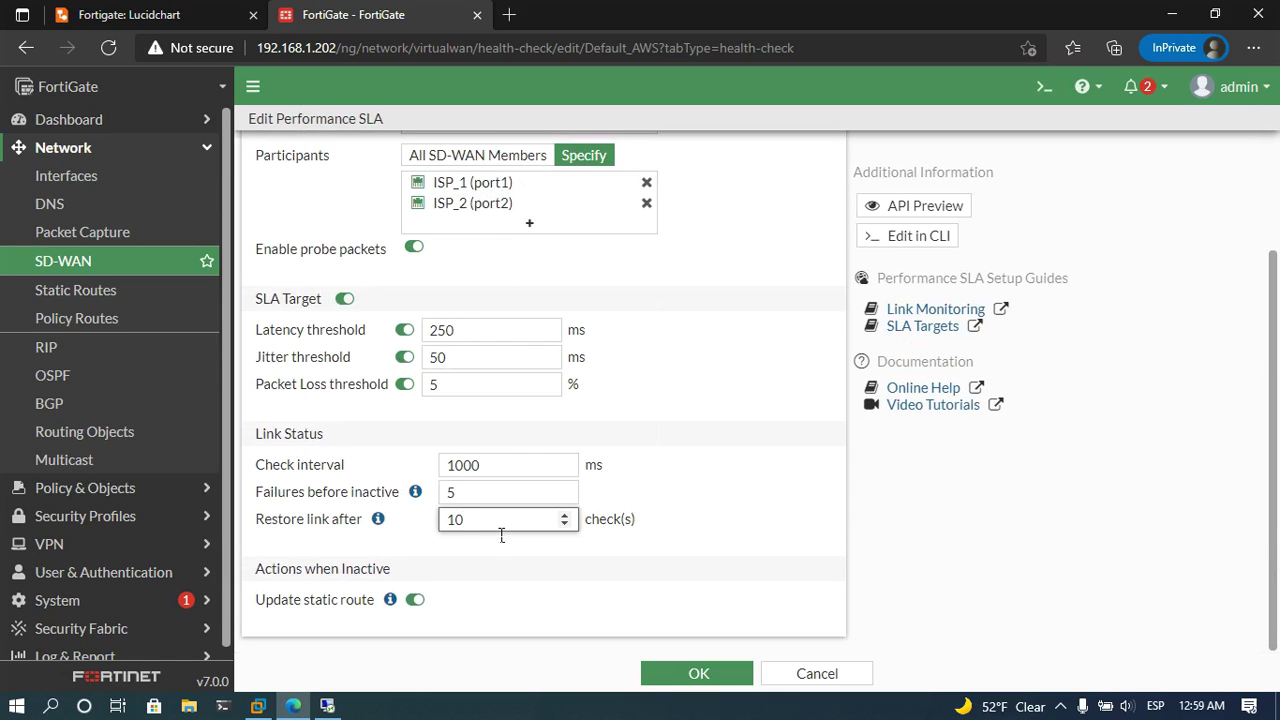
scroll(502, 535, up, 3)
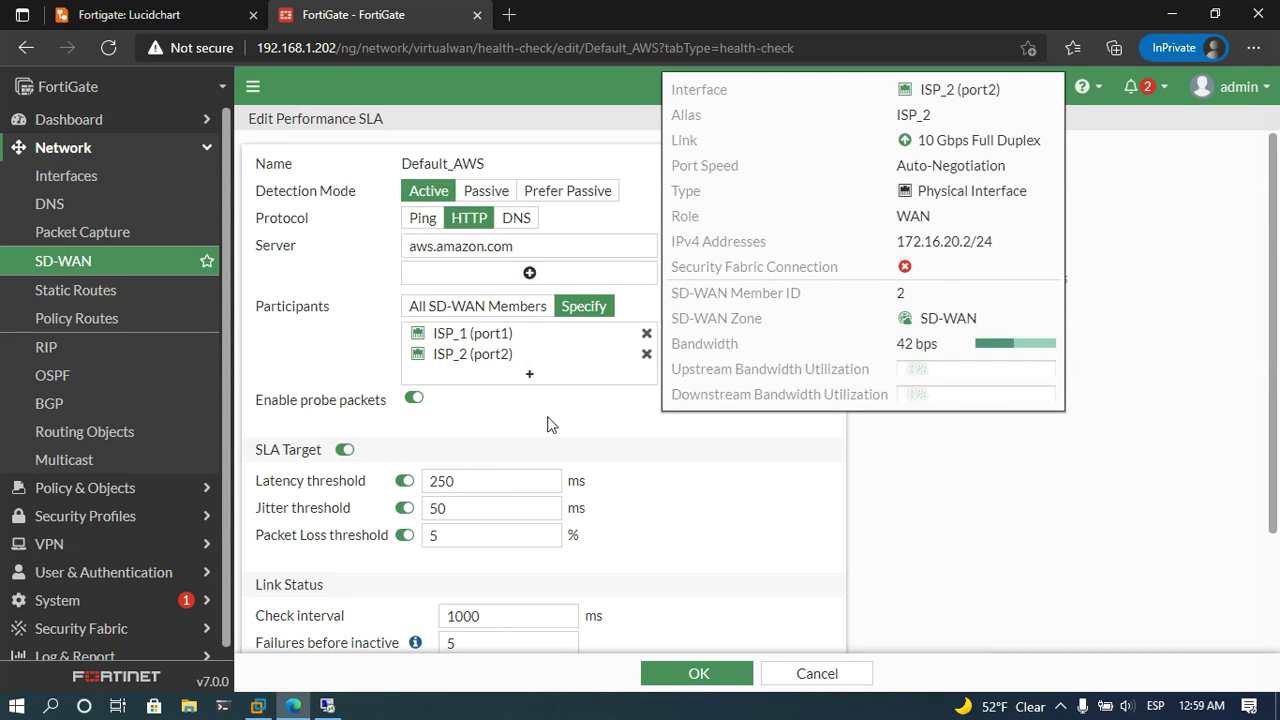
scroll(607, 463, down, 2)
scroll(560, 490, up, 2)
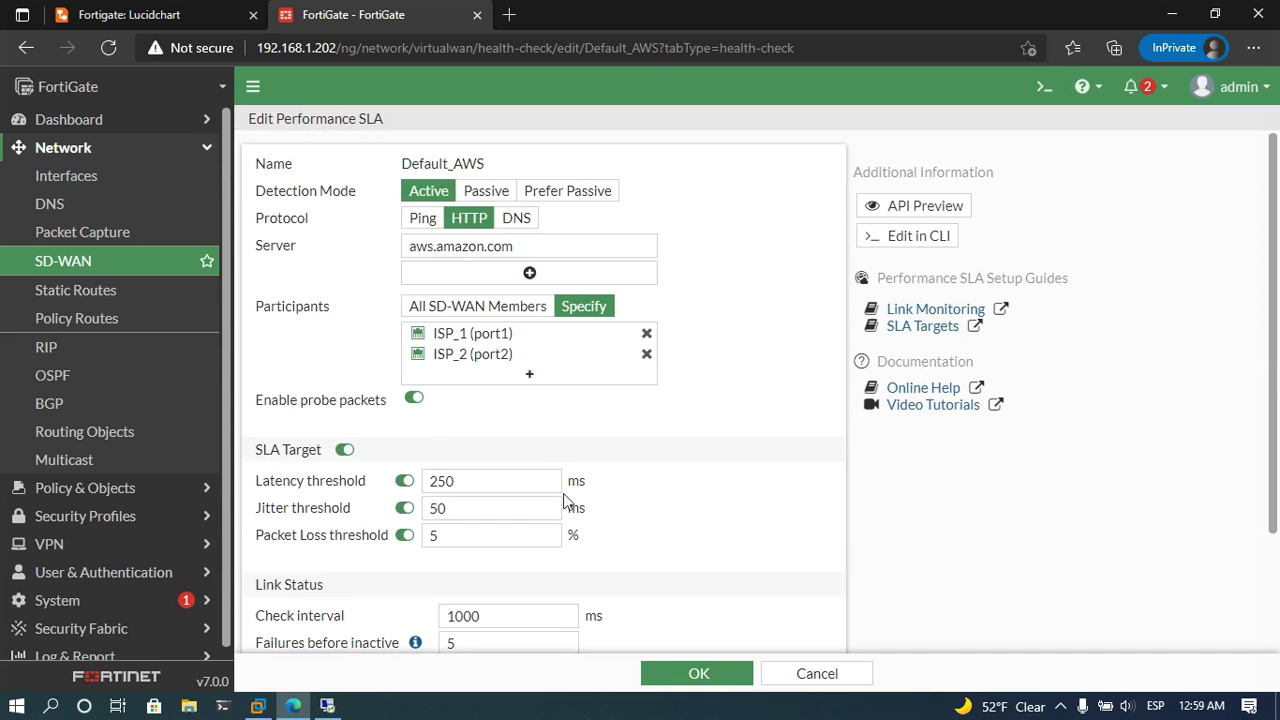
click(686, 675)
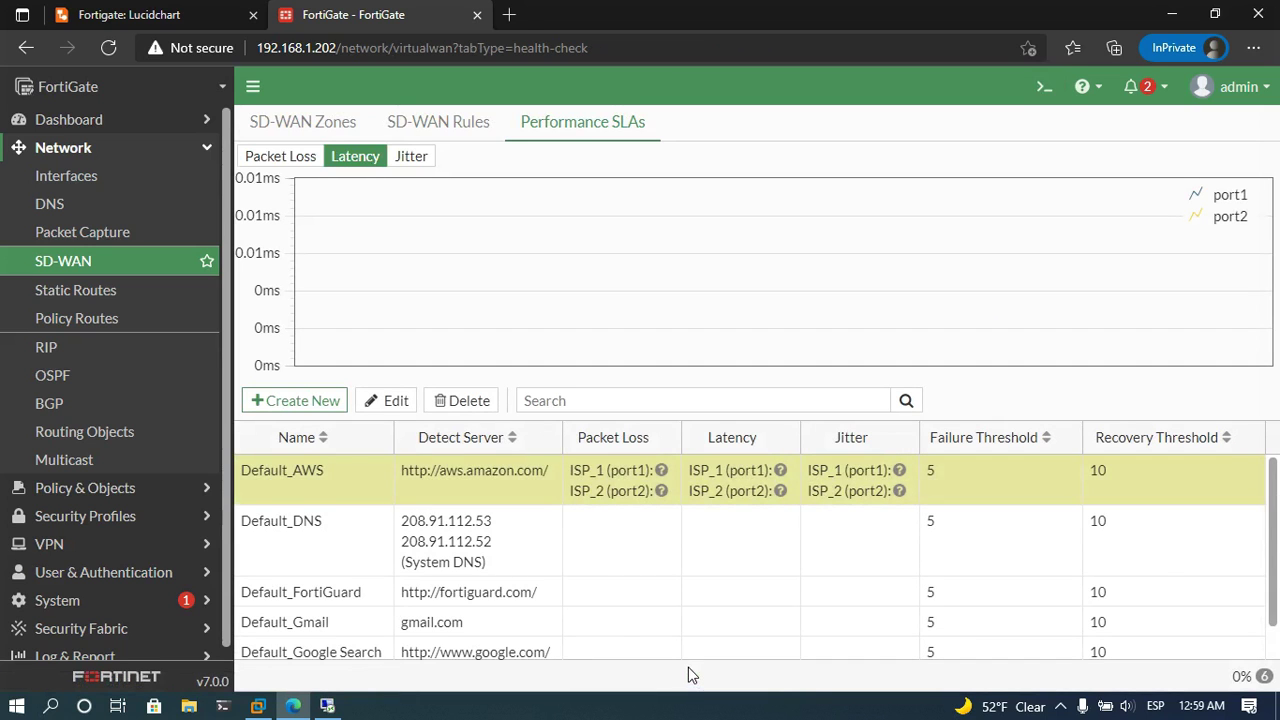
Open a blank performance SLA form, enable its SLA target to view the threshold options, and discard the form.
click(320, 402)
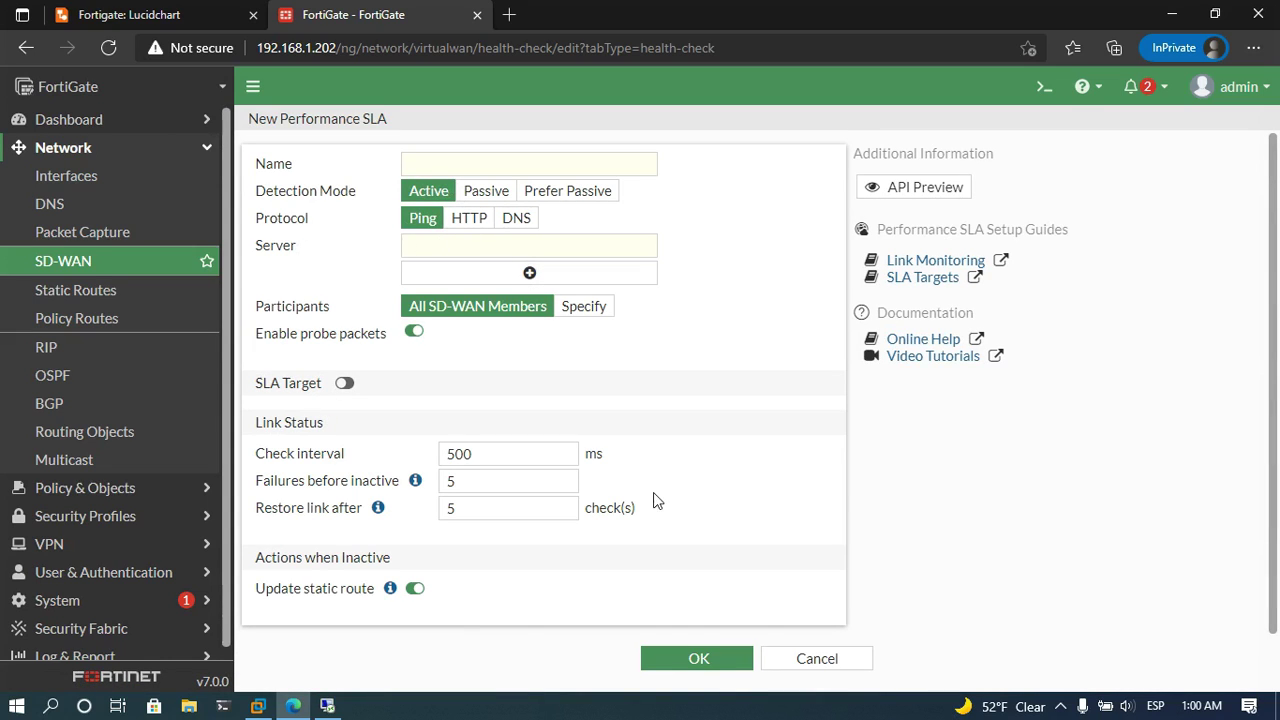
scroll(615, 492, down, 1)
scroll(615, 498, up, 1)
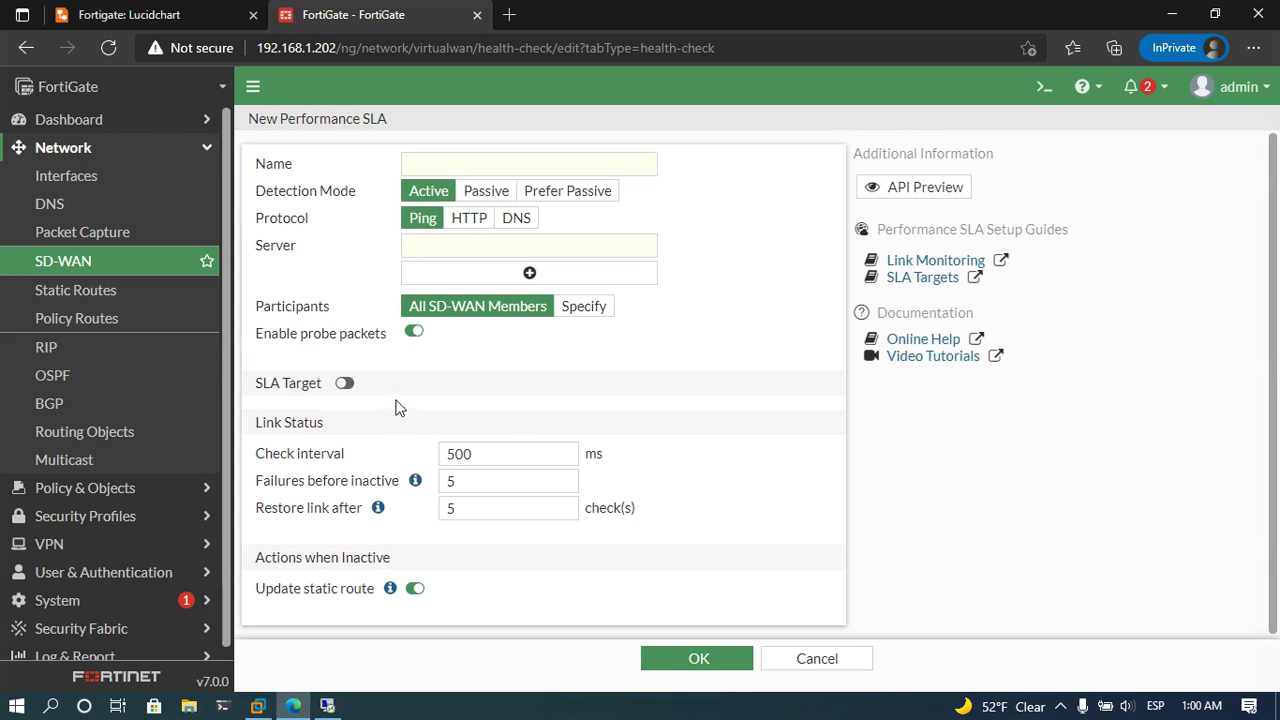
click(345, 384)
scroll(650, 455, down, 1)
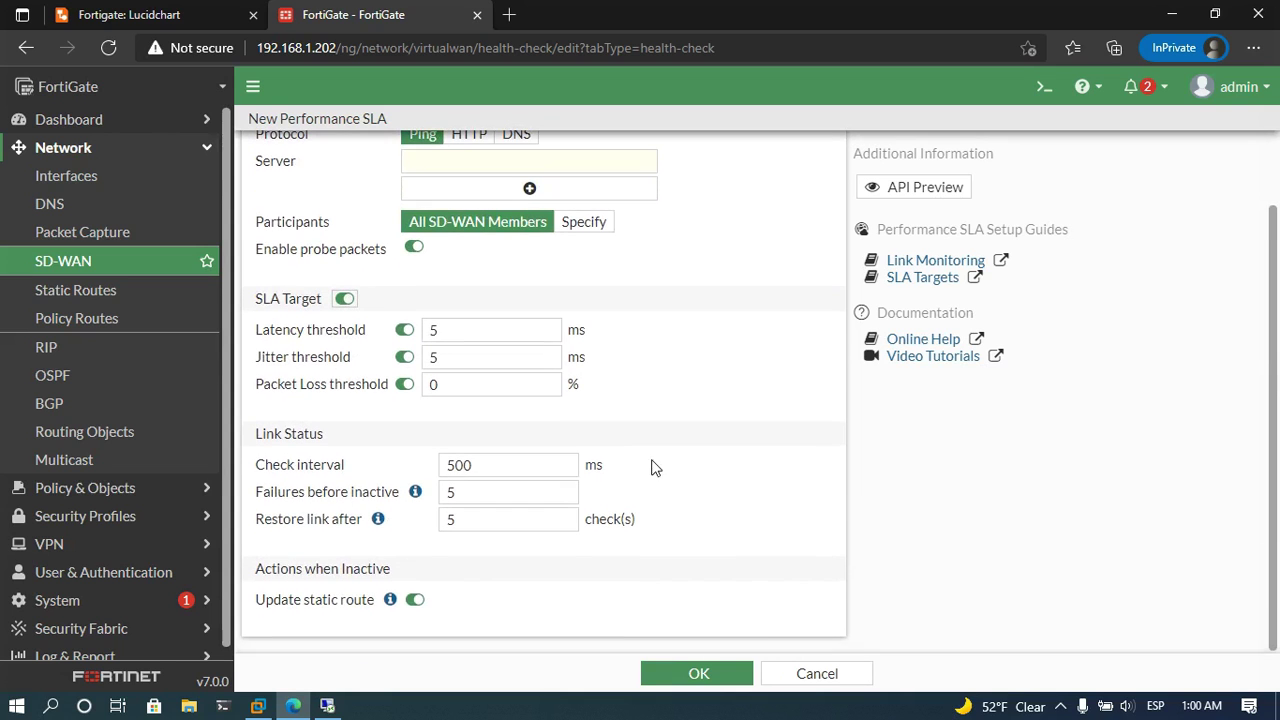
click(792, 673)
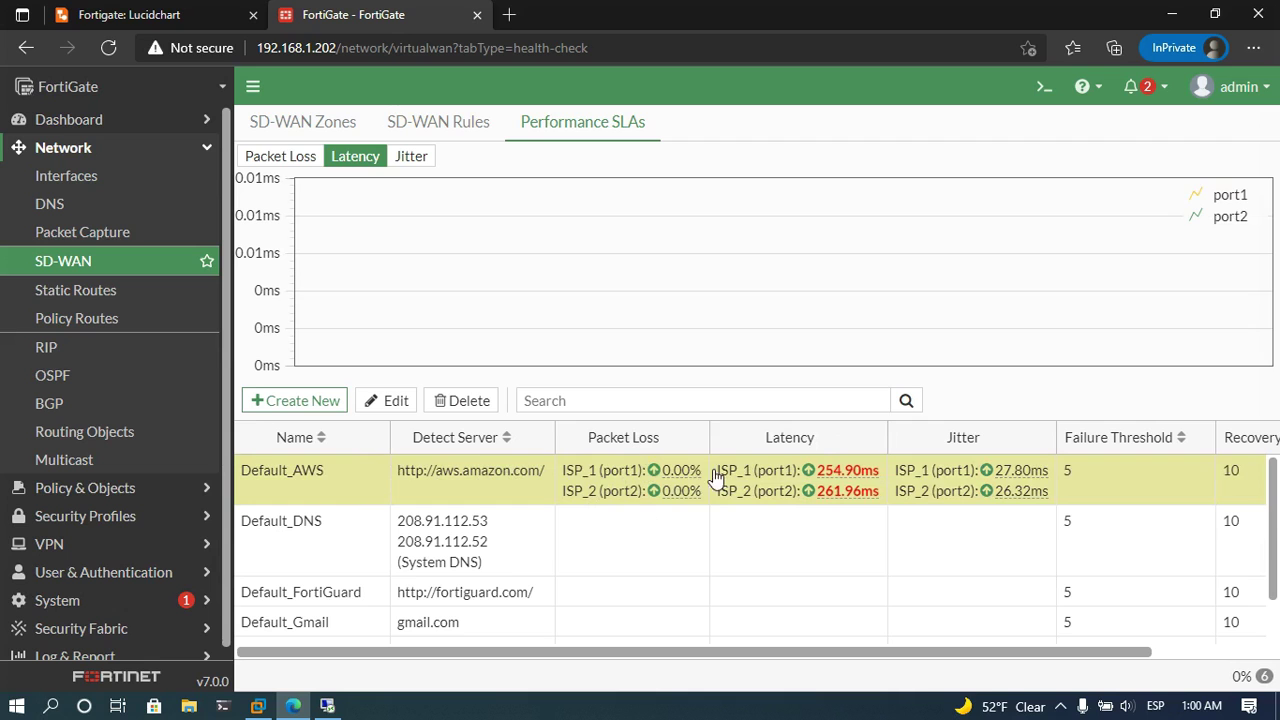
Reopen the Default_AWS performance SLA to compare the measured SLA details with its target thresholds, and close it without changes.
double_click(849, 492)
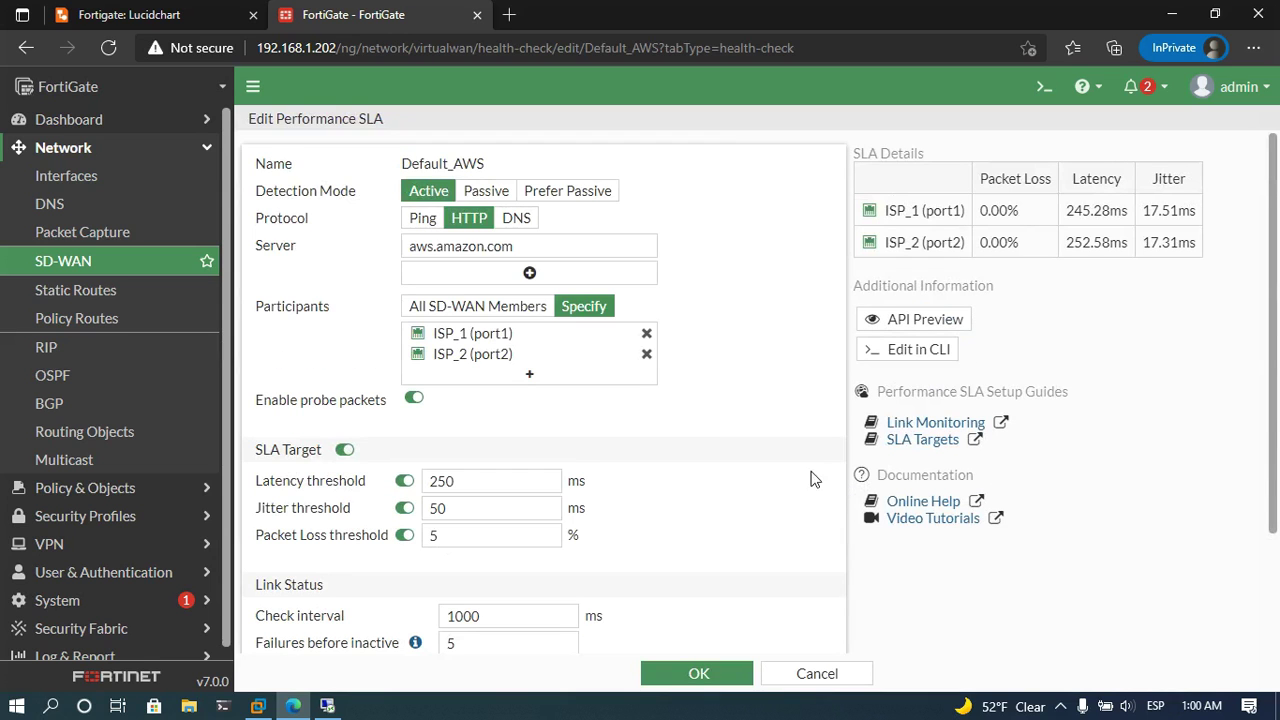
scroll(457, 471, down, 1)
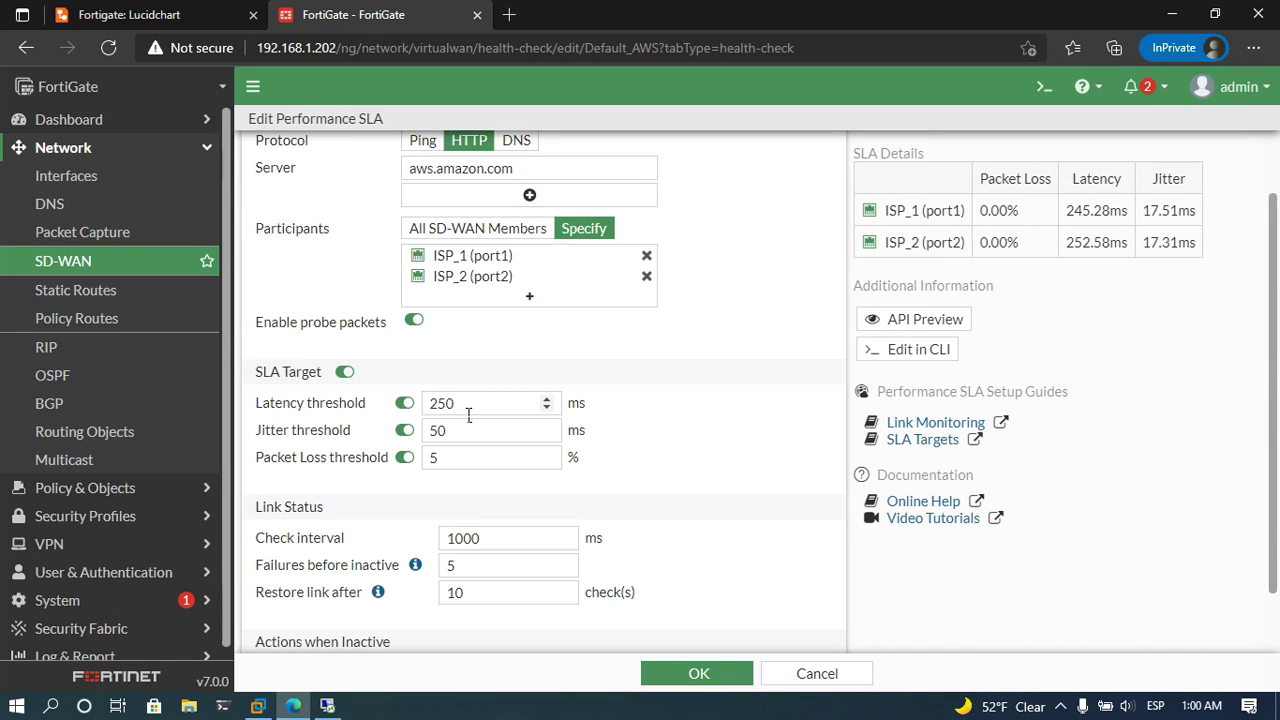
click(815, 672)
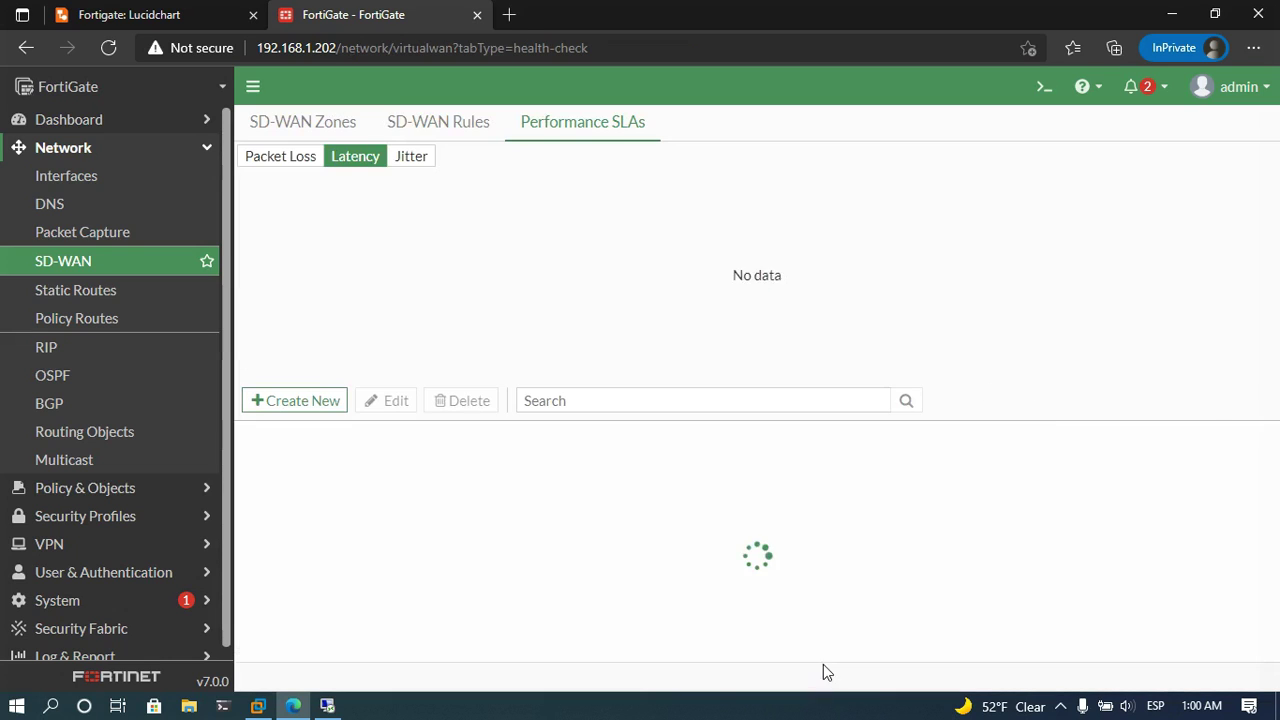
Examine the Default_AWS measurements for both ISPs and the packet loss, latency and jitter graphs.
mouse_move(828, 494)
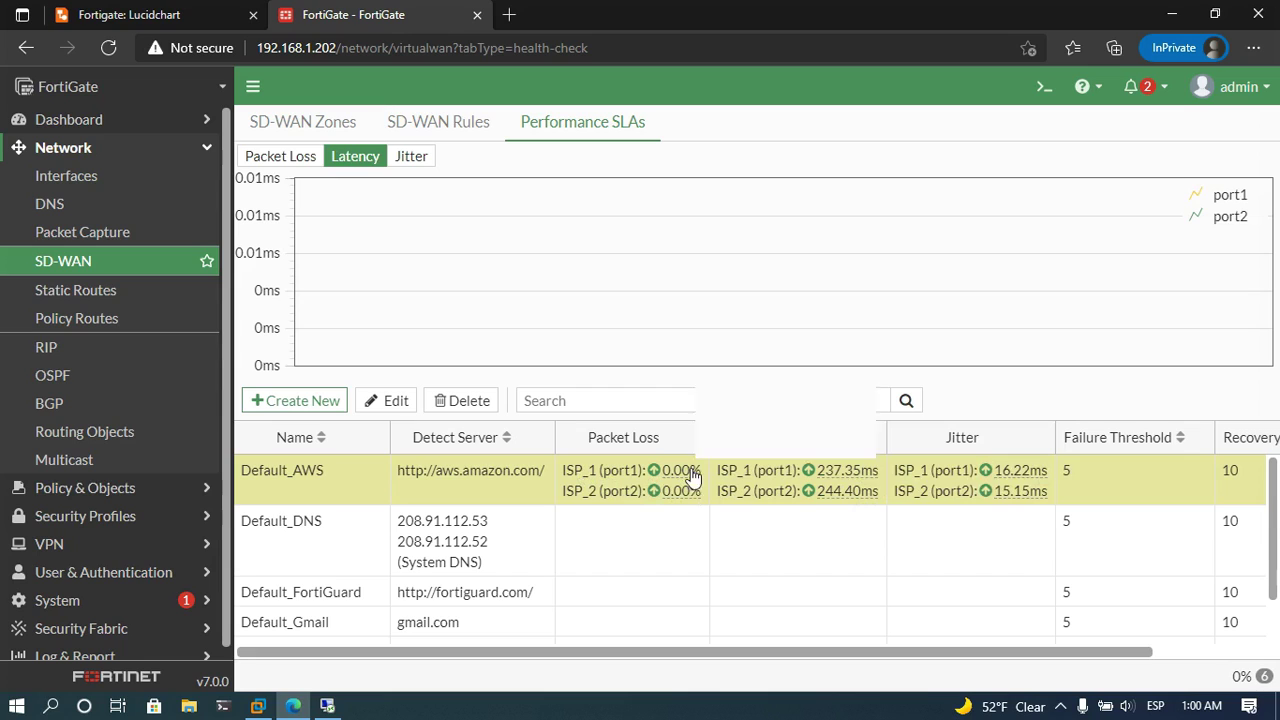
mouse_move(1034, 480)
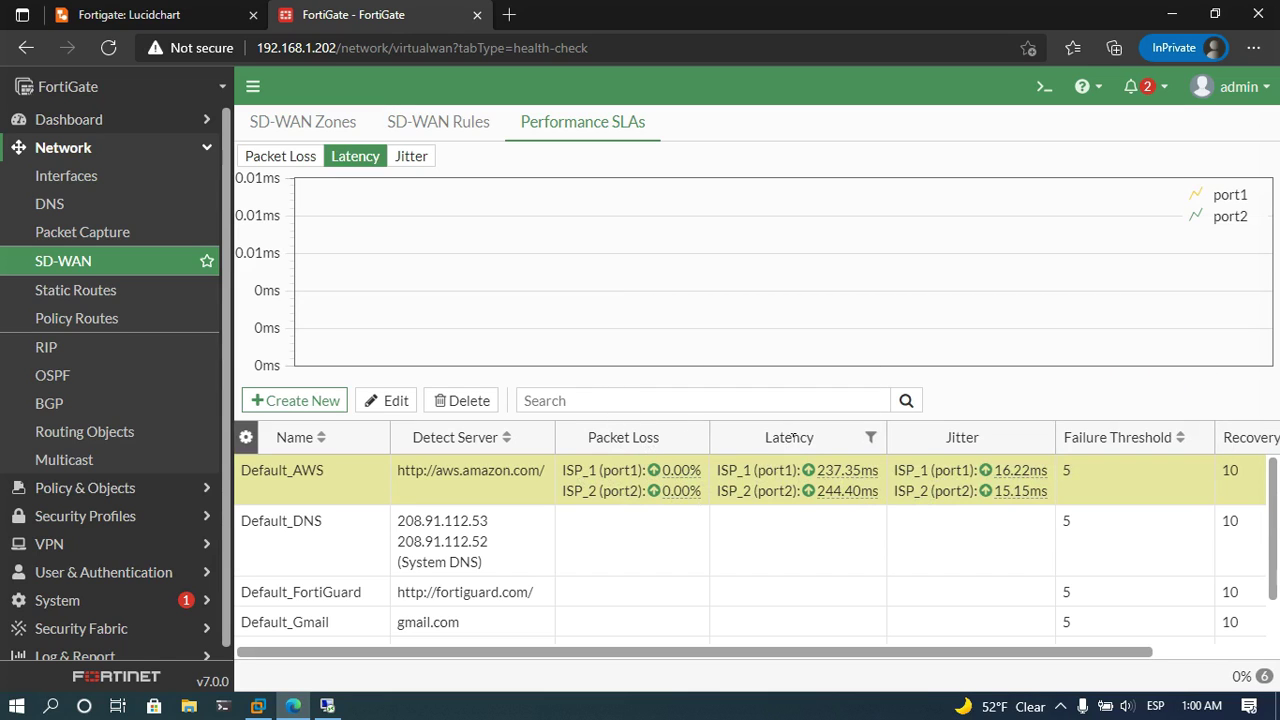
click(263, 160)
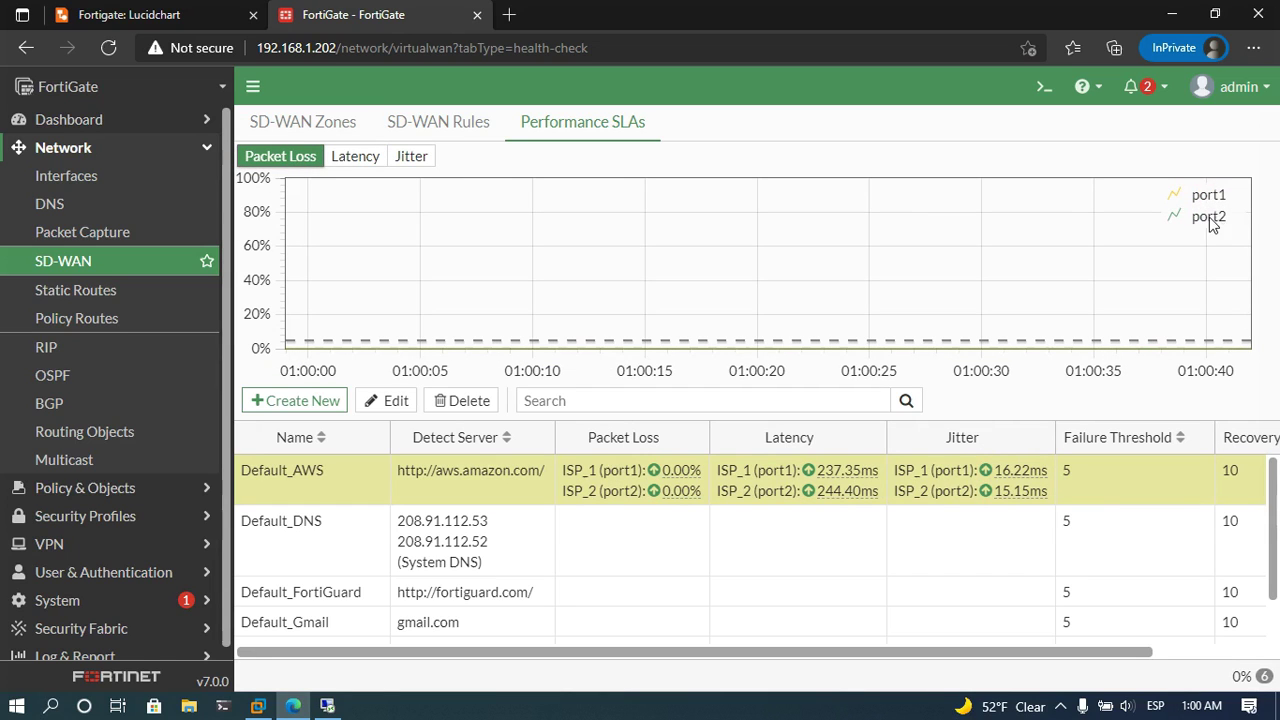
click(356, 158)
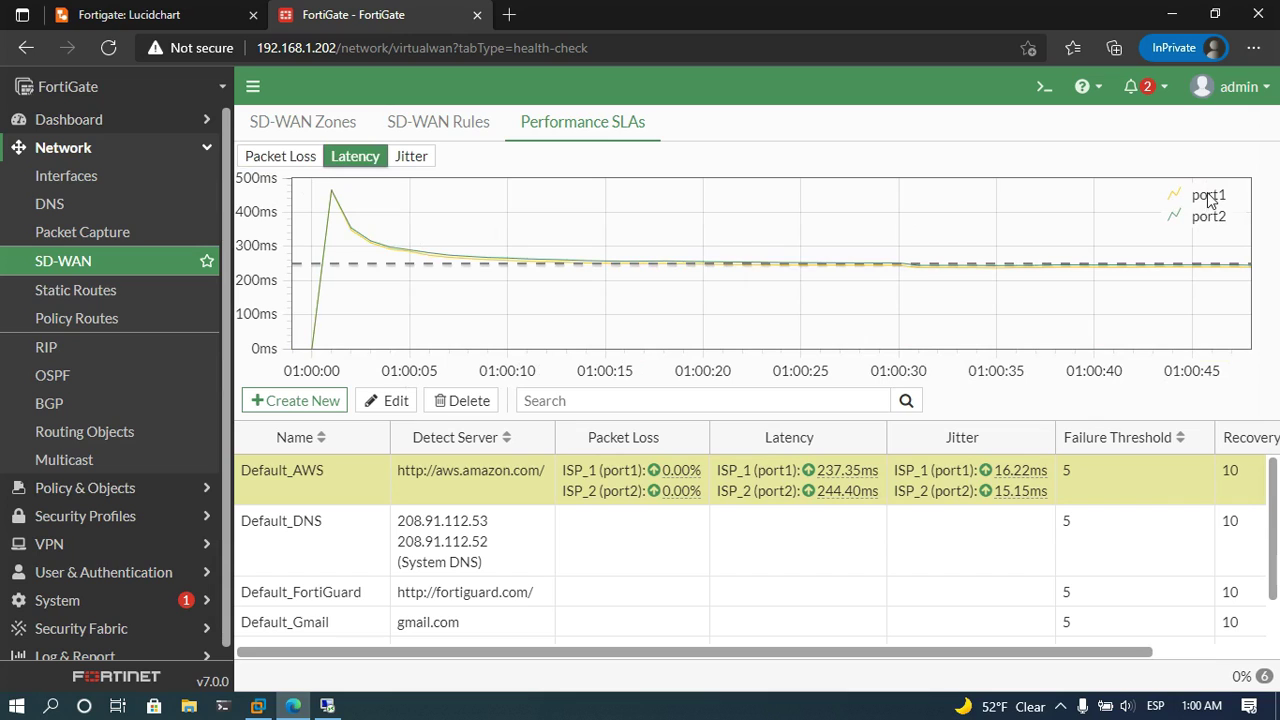
click(421, 162)
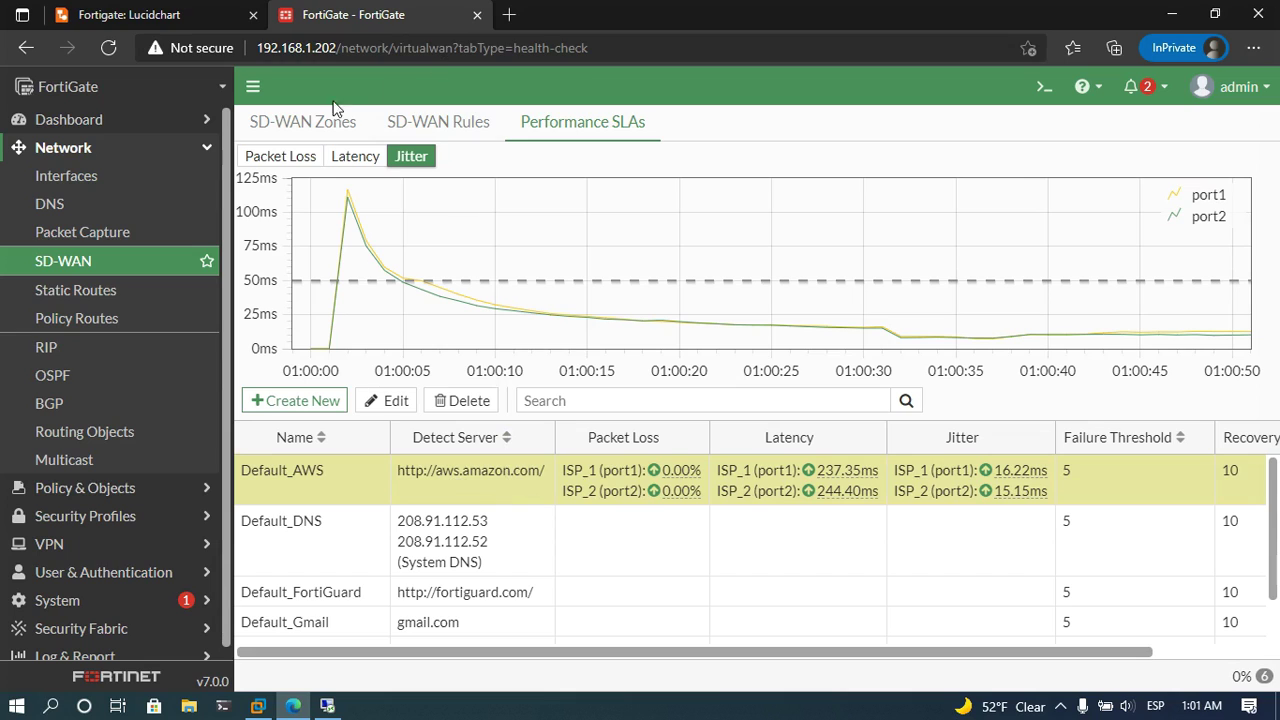
Start a new SD-WAN rule and look through the source addresses and user groups available for it.
click(447, 136)
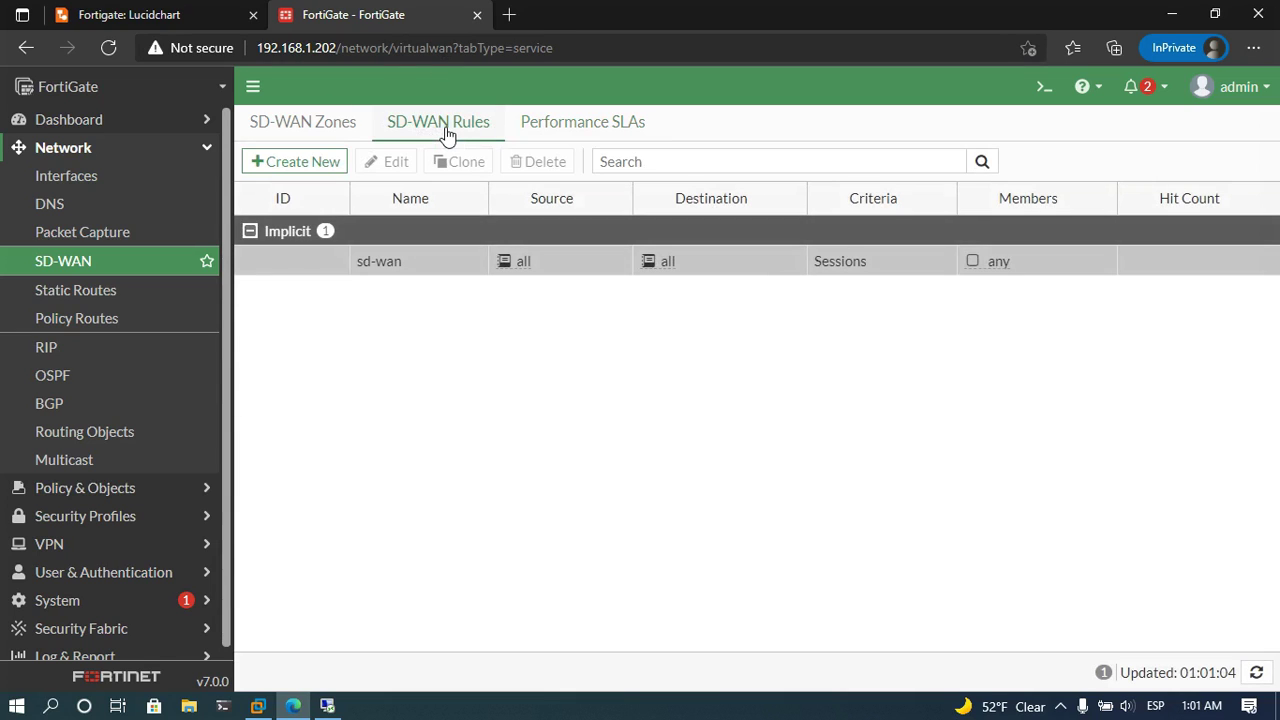
click(309, 160)
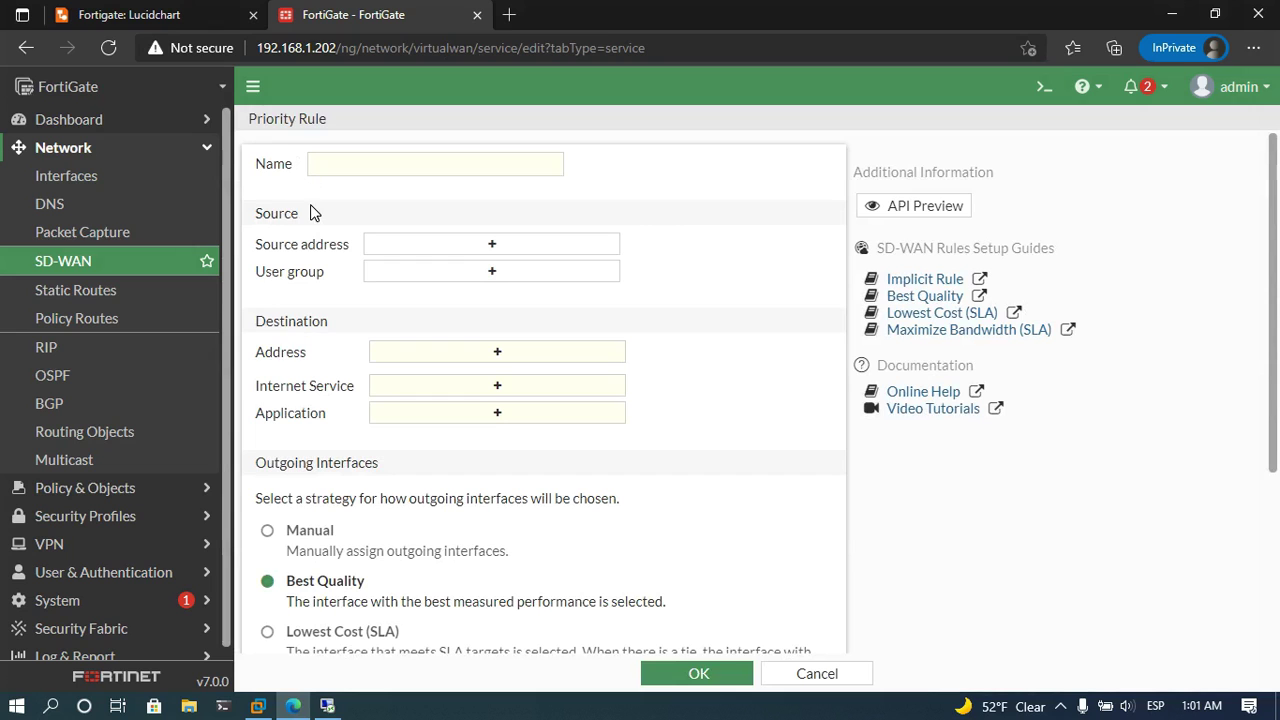
scroll(300, 400, down, 3)
scroll(345, 480, up, 3)
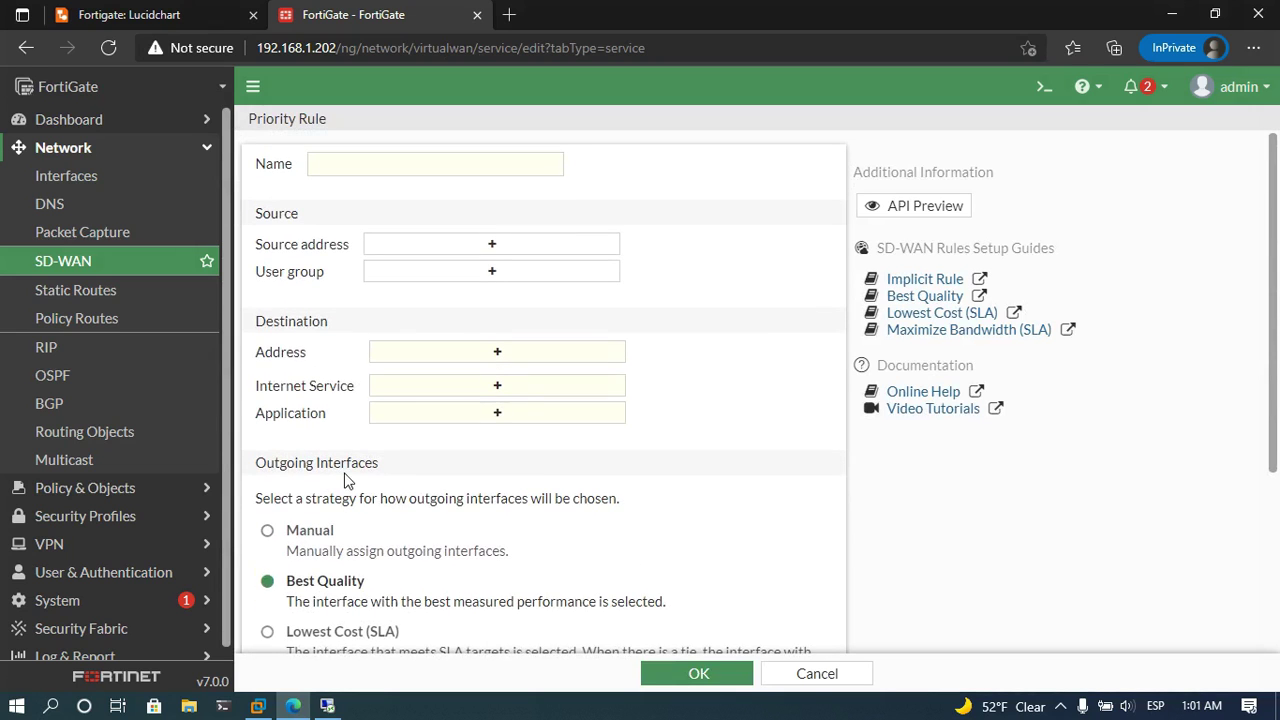
click(356, 170)
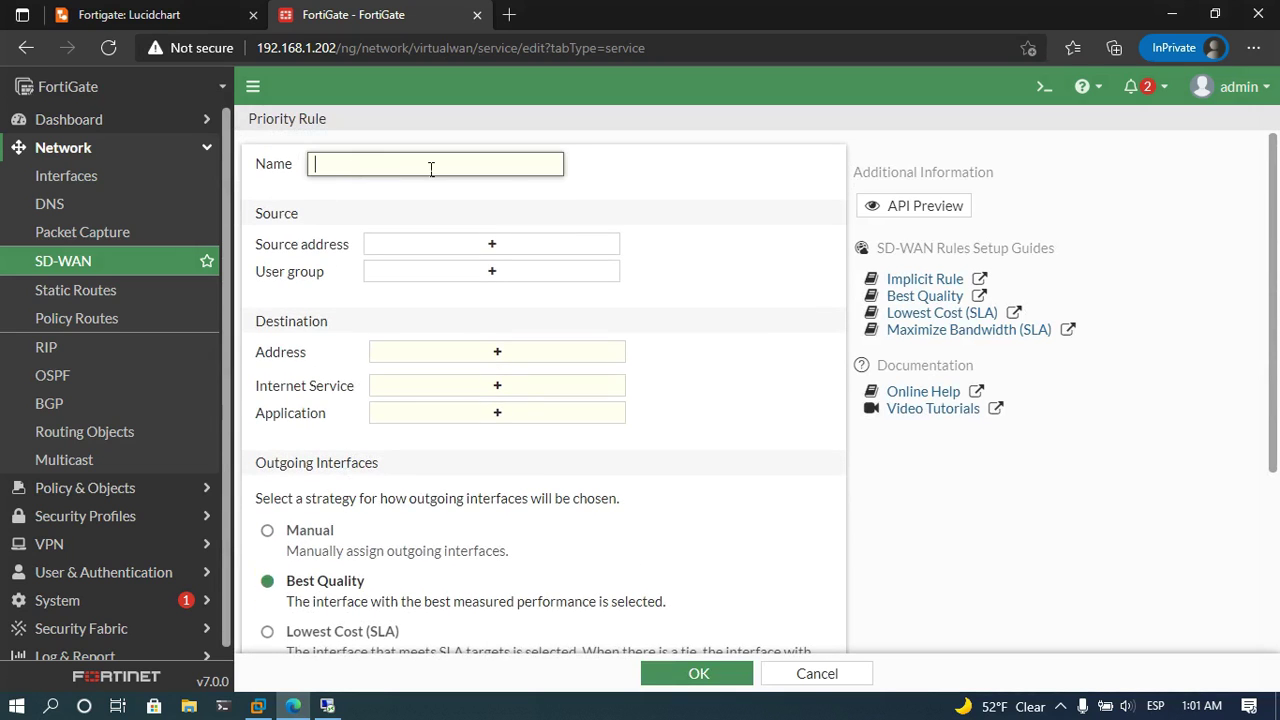
click(444, 250)
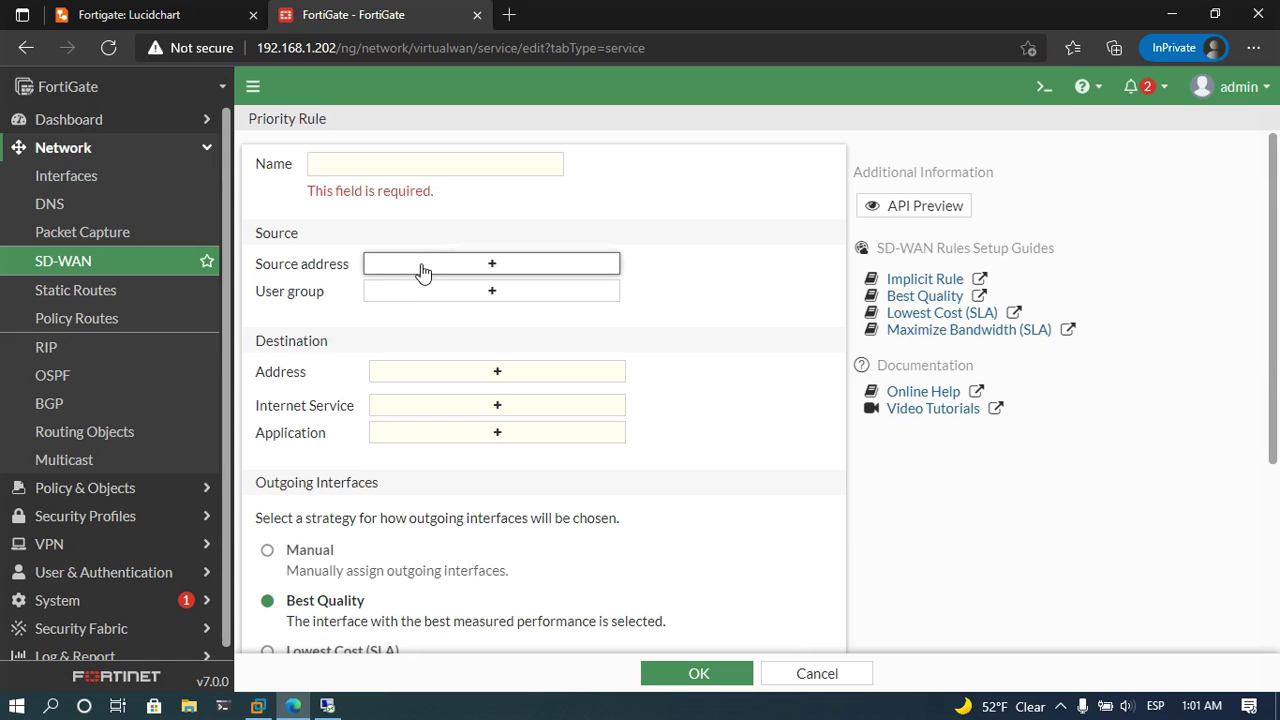
click(422, 268)
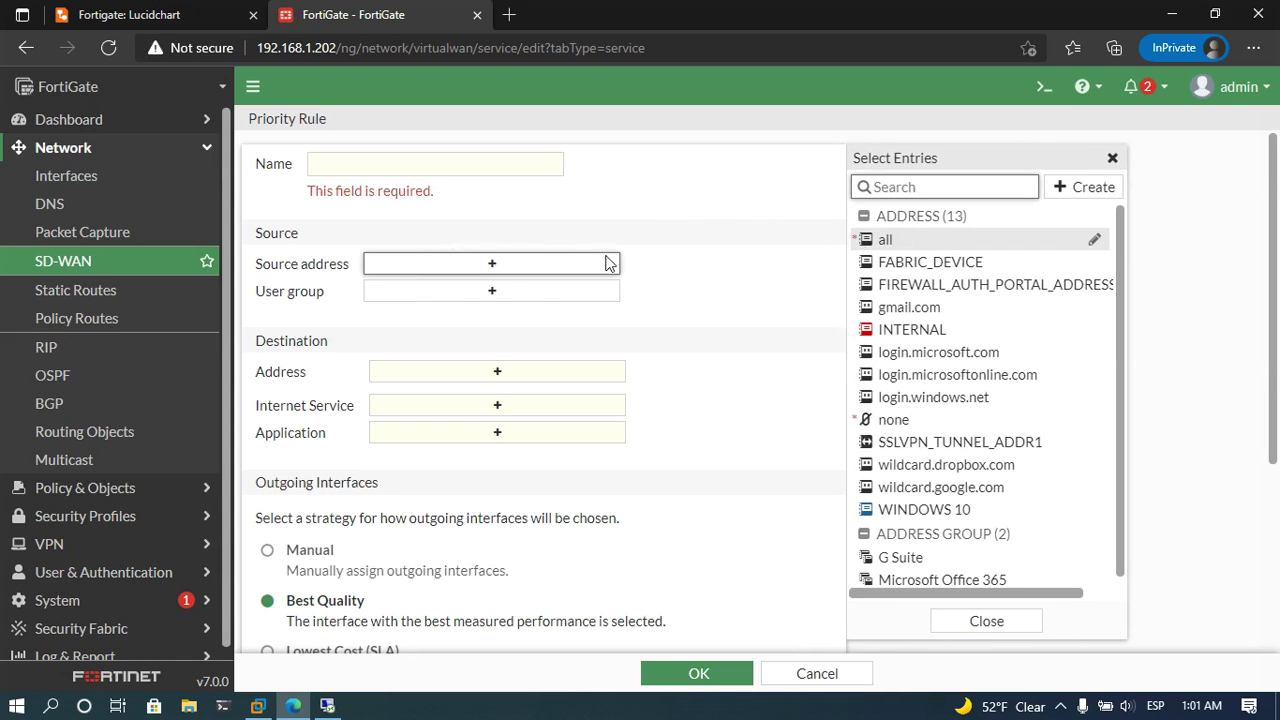
click(459, 297)
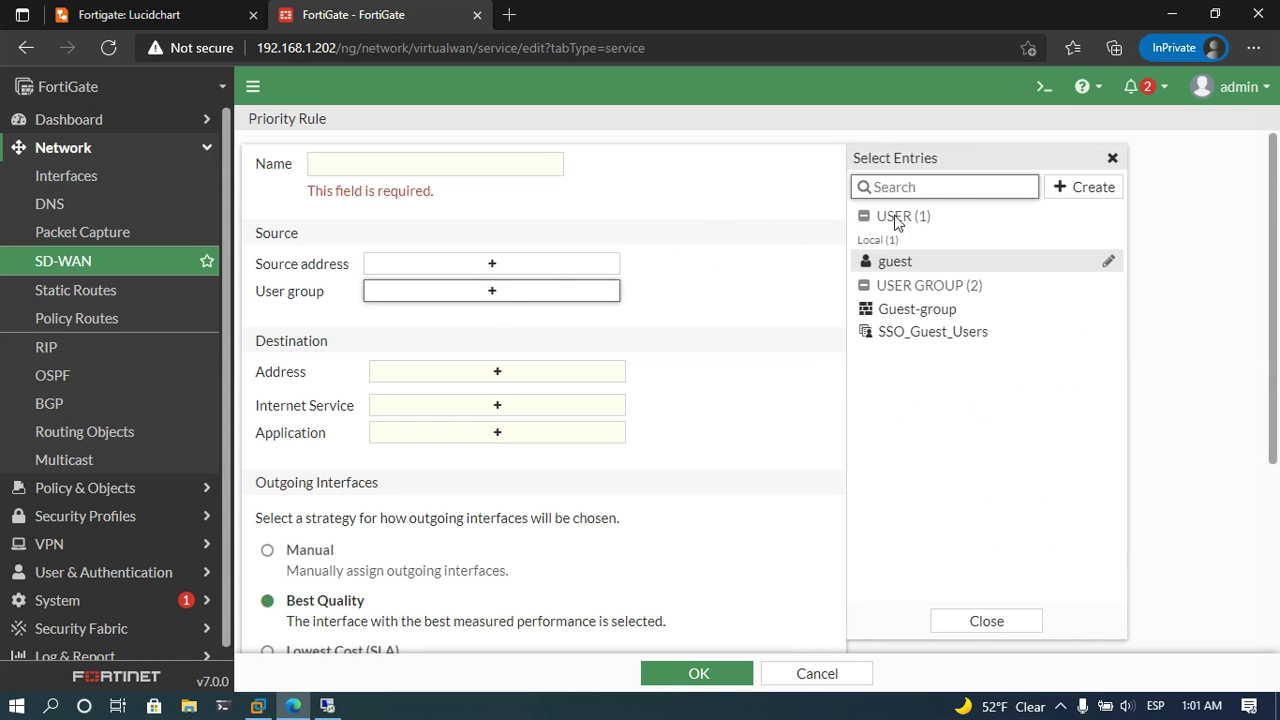
click(700, 298)
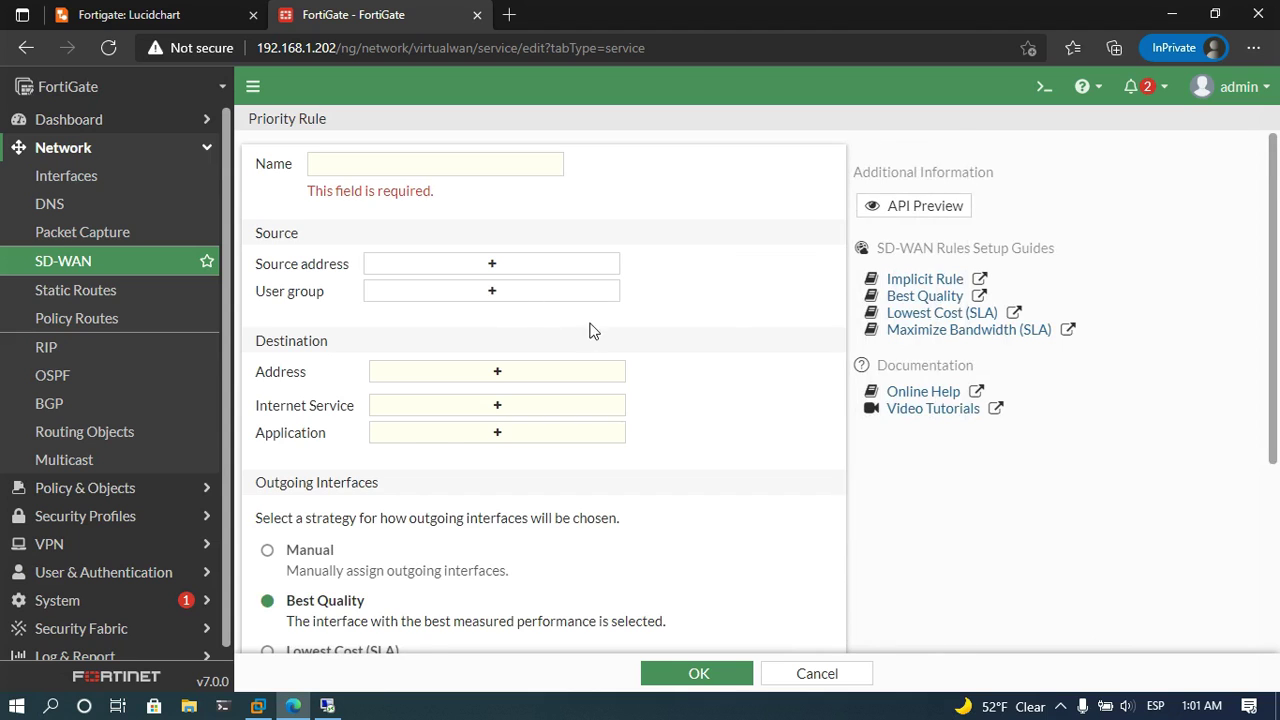
Look through the address, Internet service and application choices for the rule's destination without selecting any.
scroll(594, 331, down, 1)
click(481, 296)
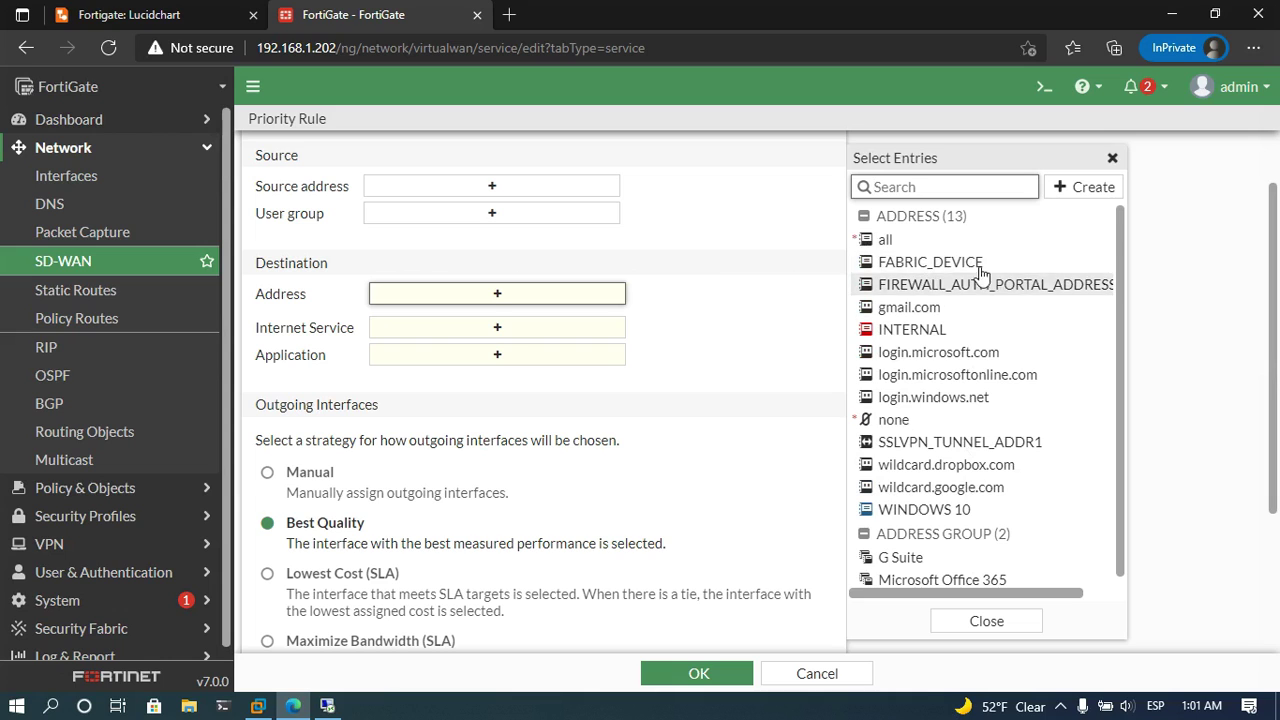
click(757, 271)
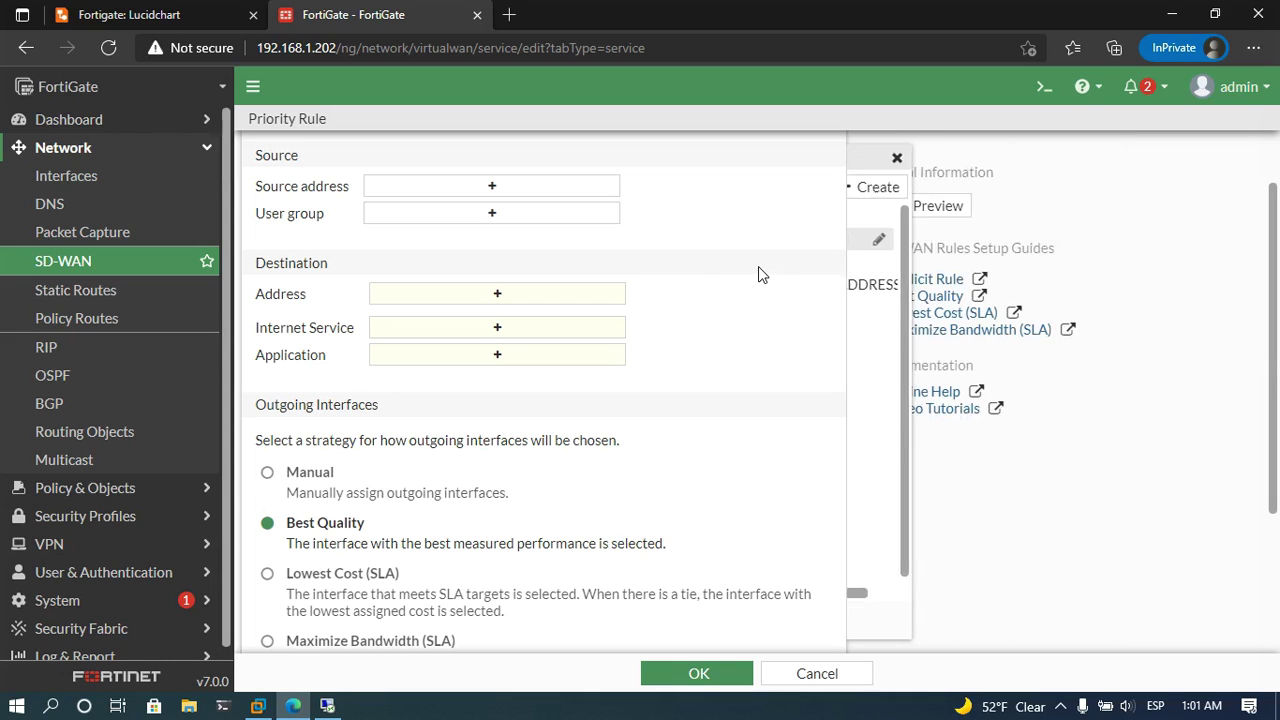
click(400, 333)
scroll(975, 480, down, 3)
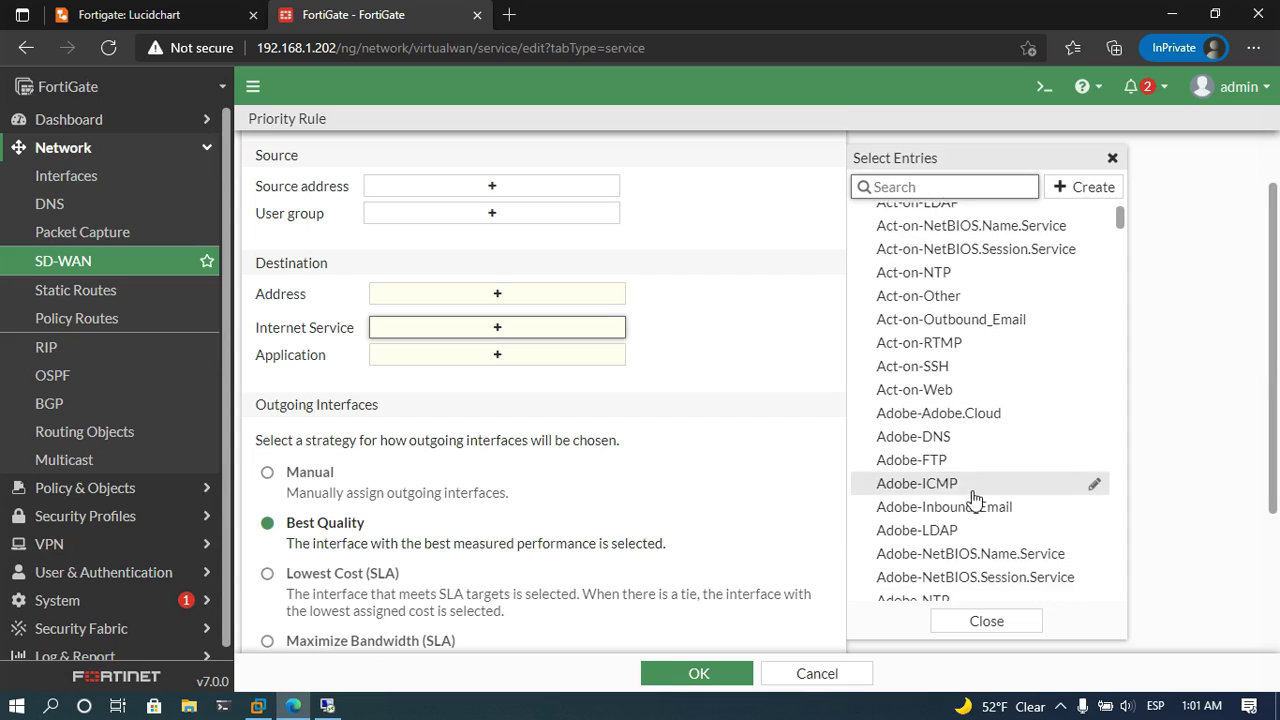
scroll(975, 497, up, 3)
click(446, 358)
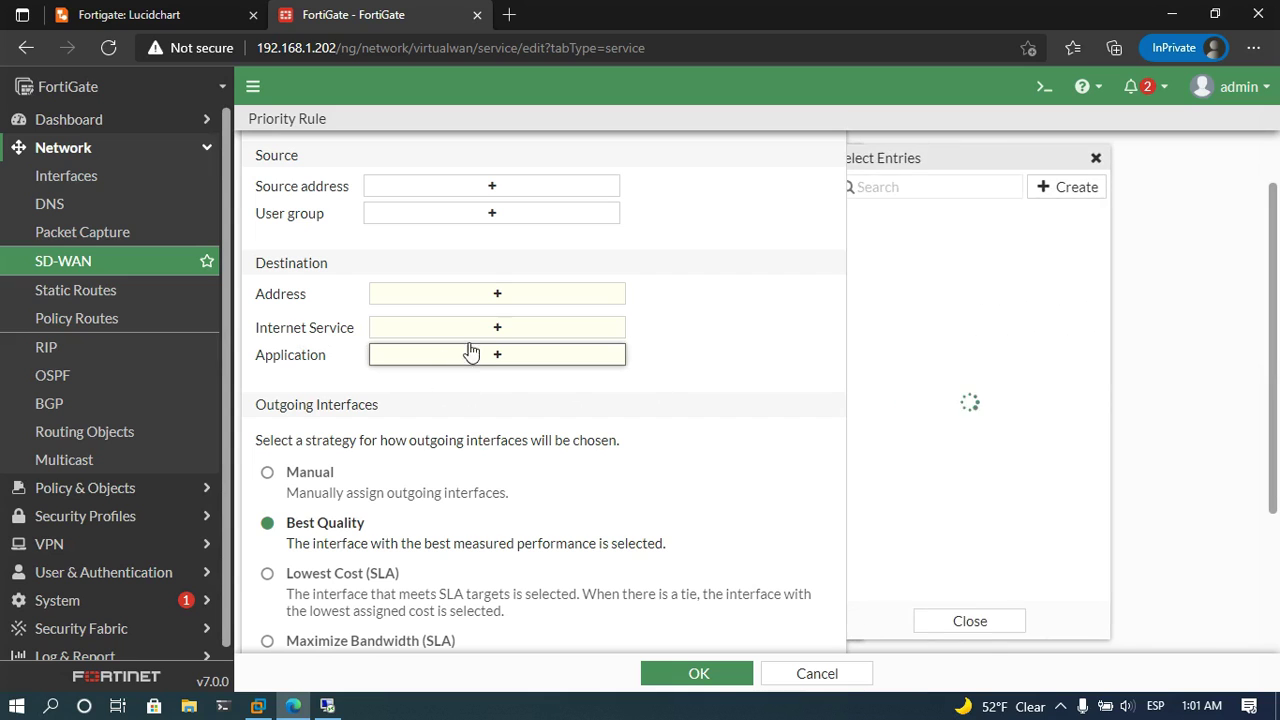
click(788, 313)
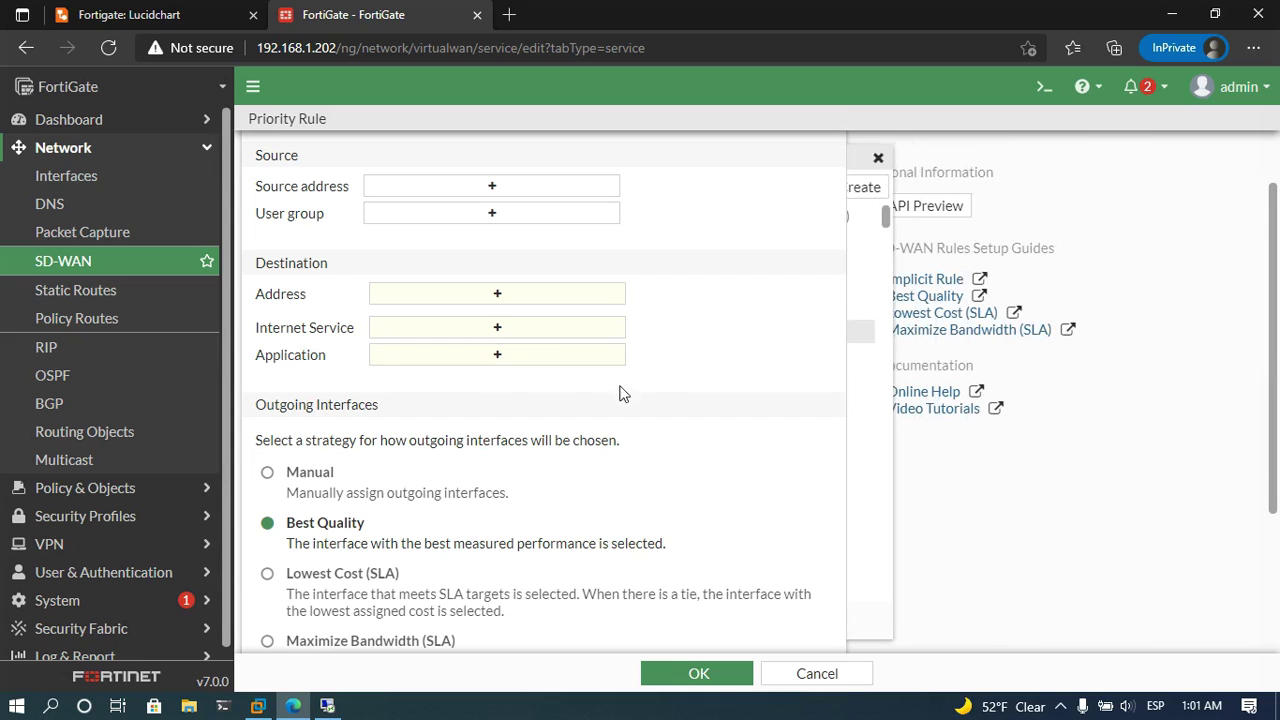
Compare the Manual, Best Quality, Lowest Cost (SLA) and Maximize Bandwidth (SLA) strategies for outgoing interfaces, and return to Best Quality.
scroll(620, 393, down, 1)
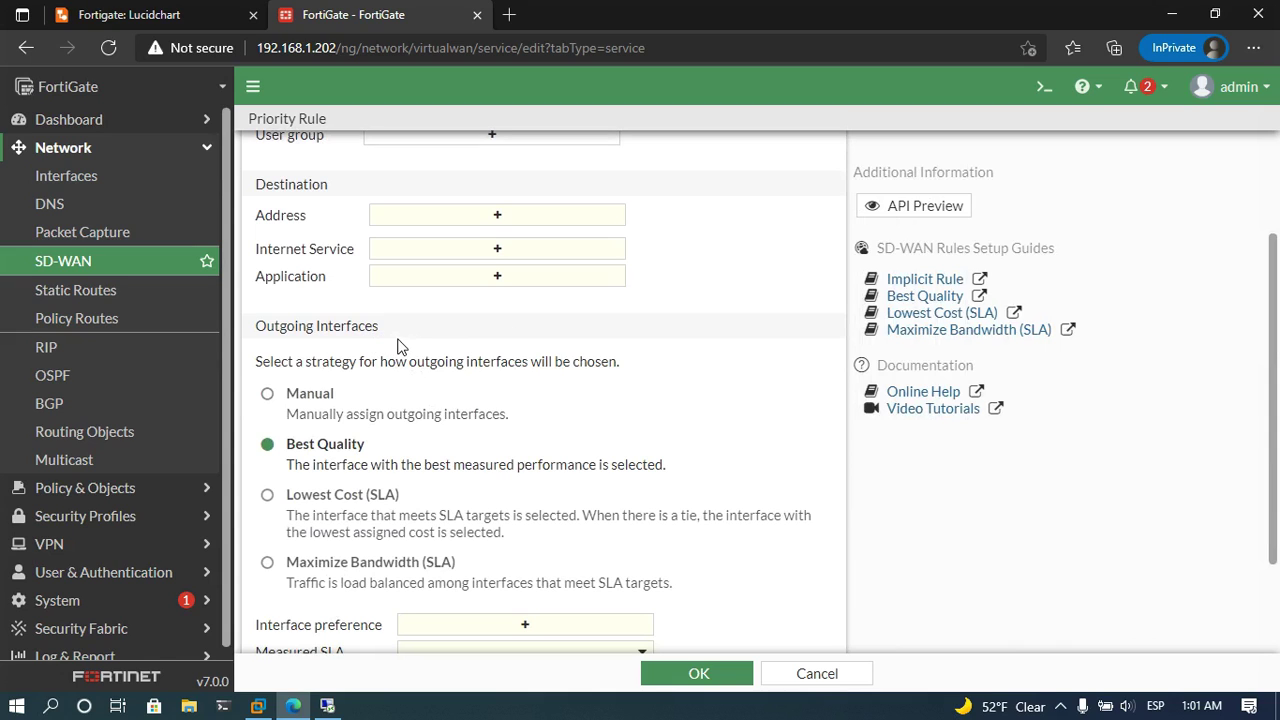
scroll(465, 402, down, 1)
click(316, 318)
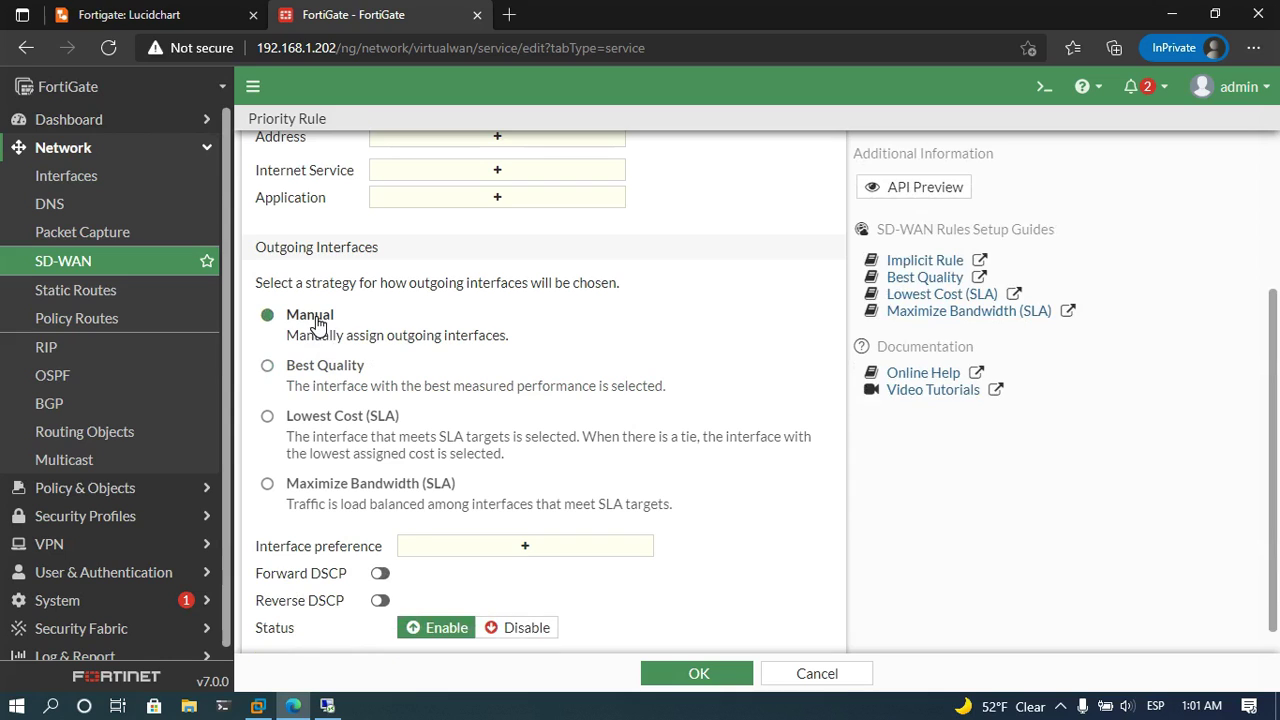
click(349, 376)
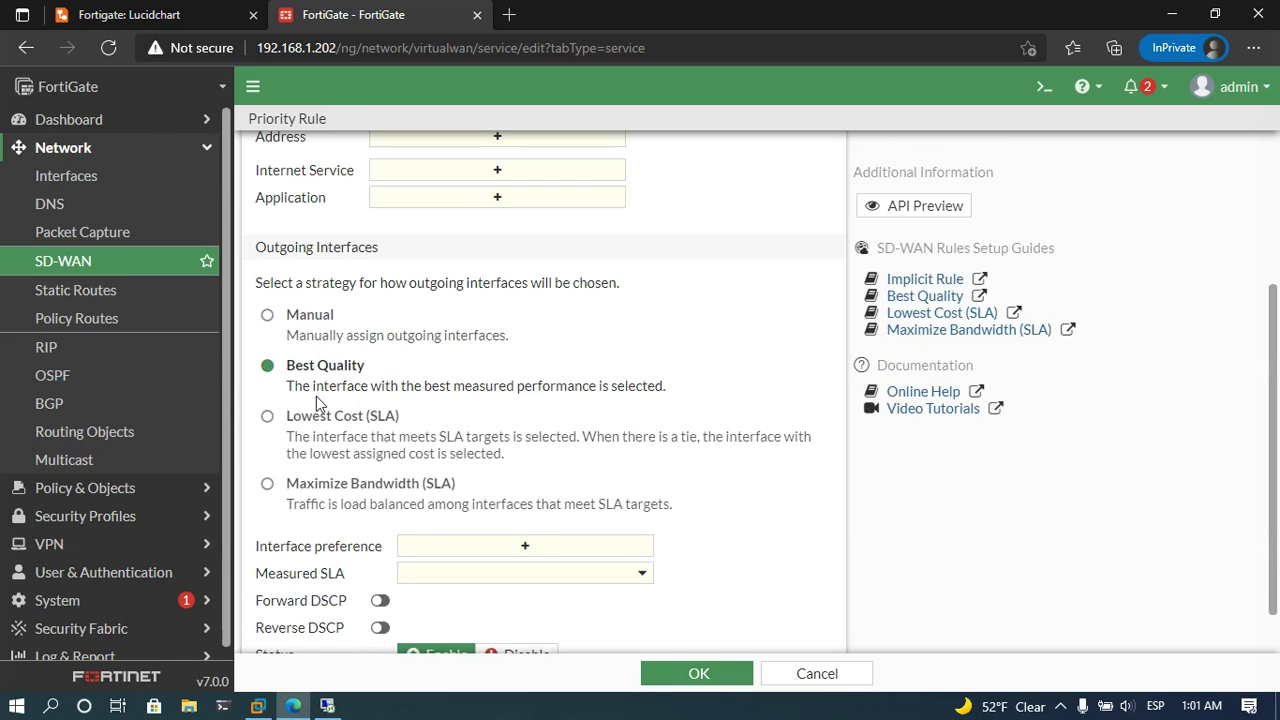
click(345, 424)
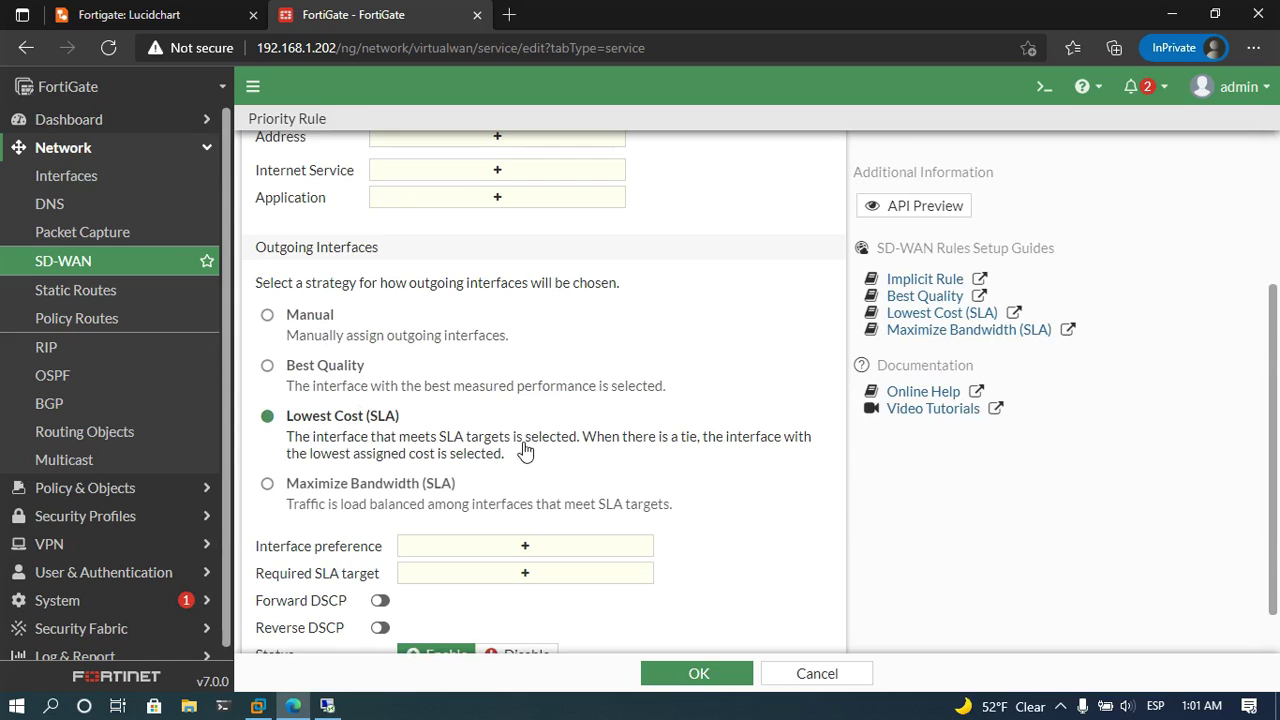
scroll(490, 447, down, 1)
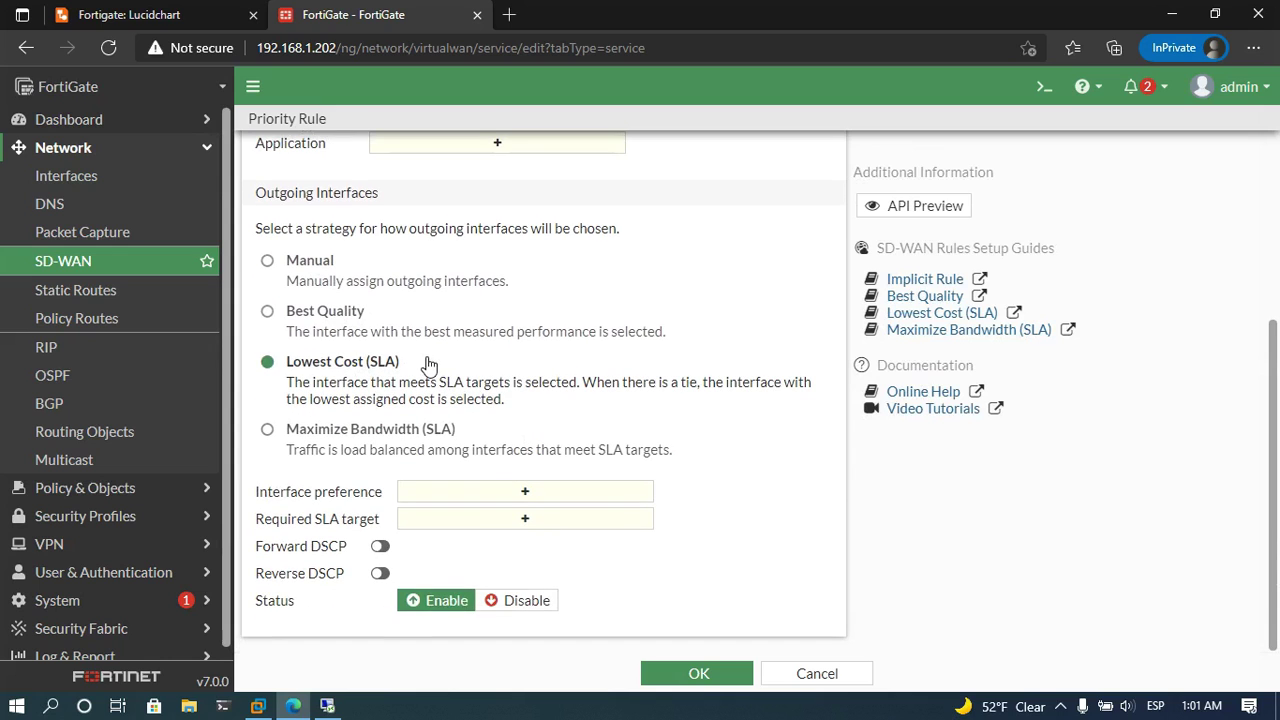
click(357, 430)
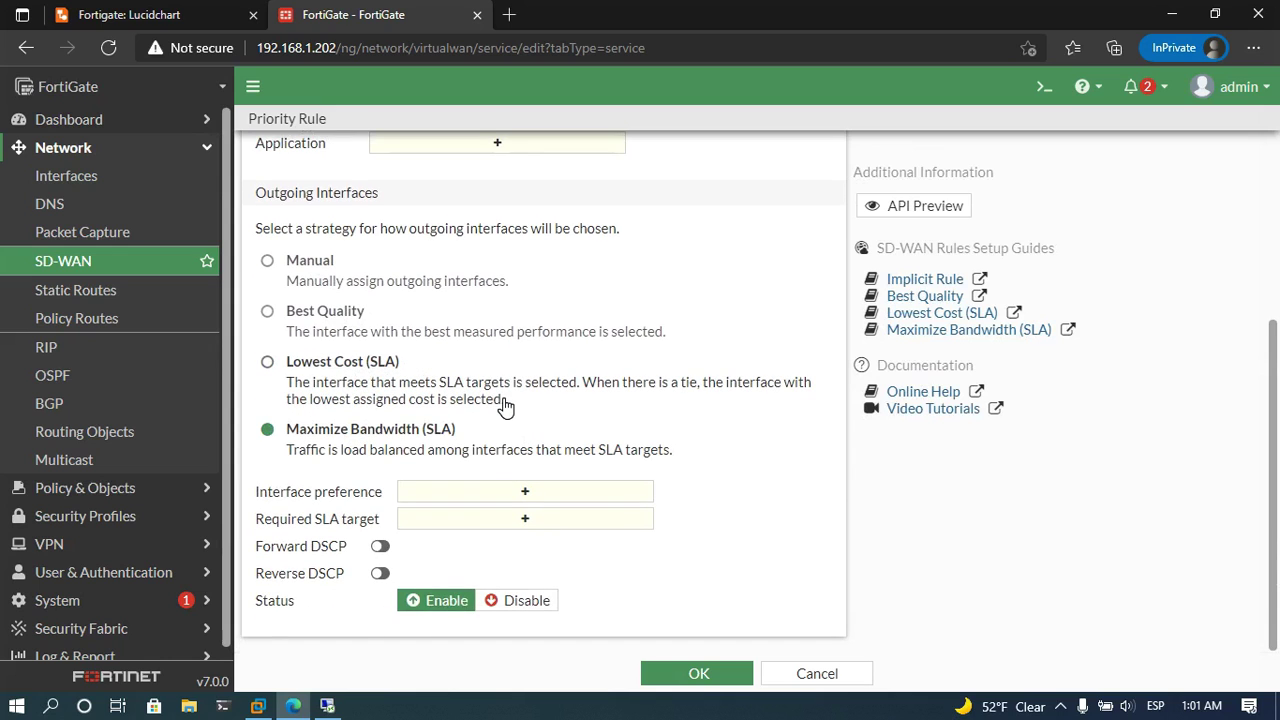
scroll(500, 405, up, 3)
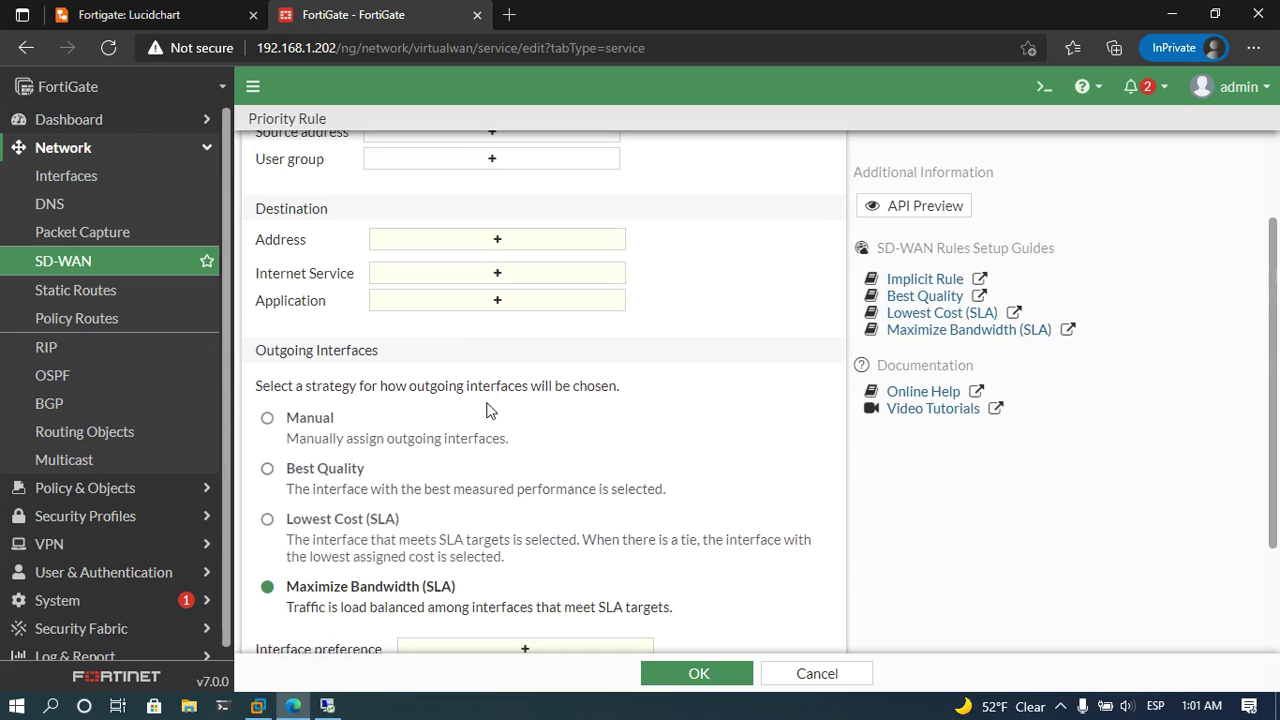
scroll(535, 430, down, 3)
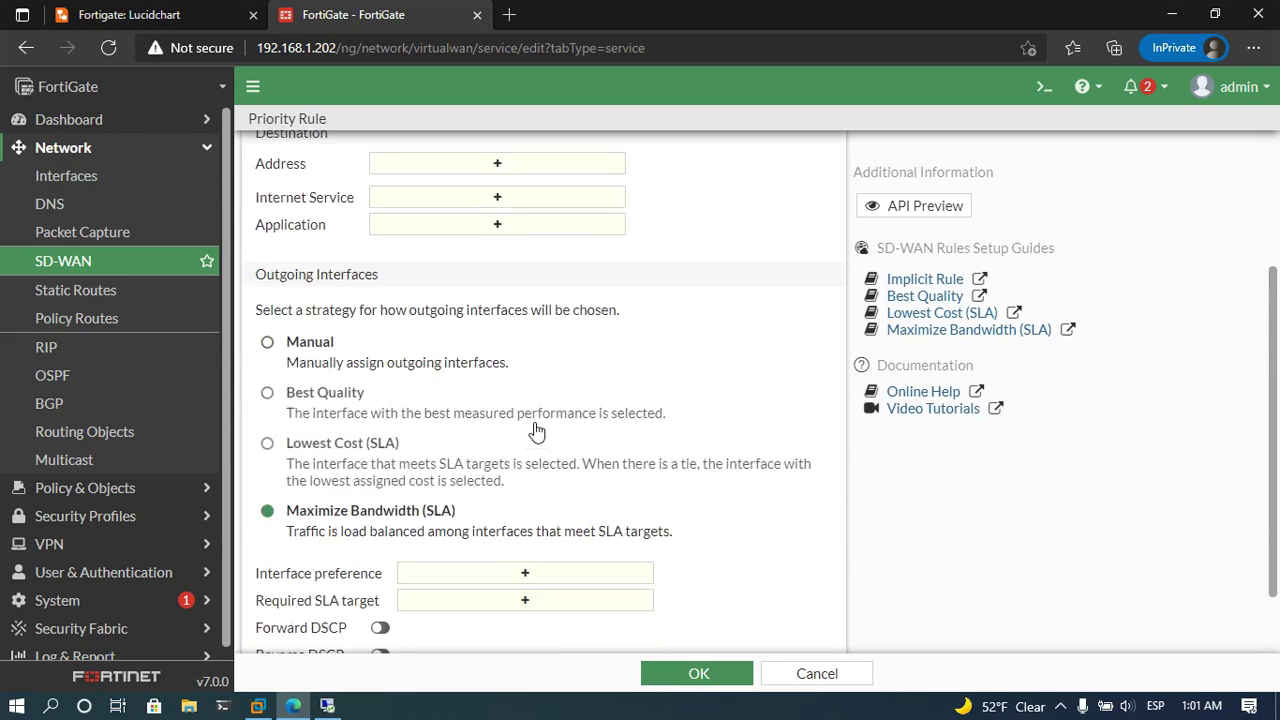
click(313, 317)
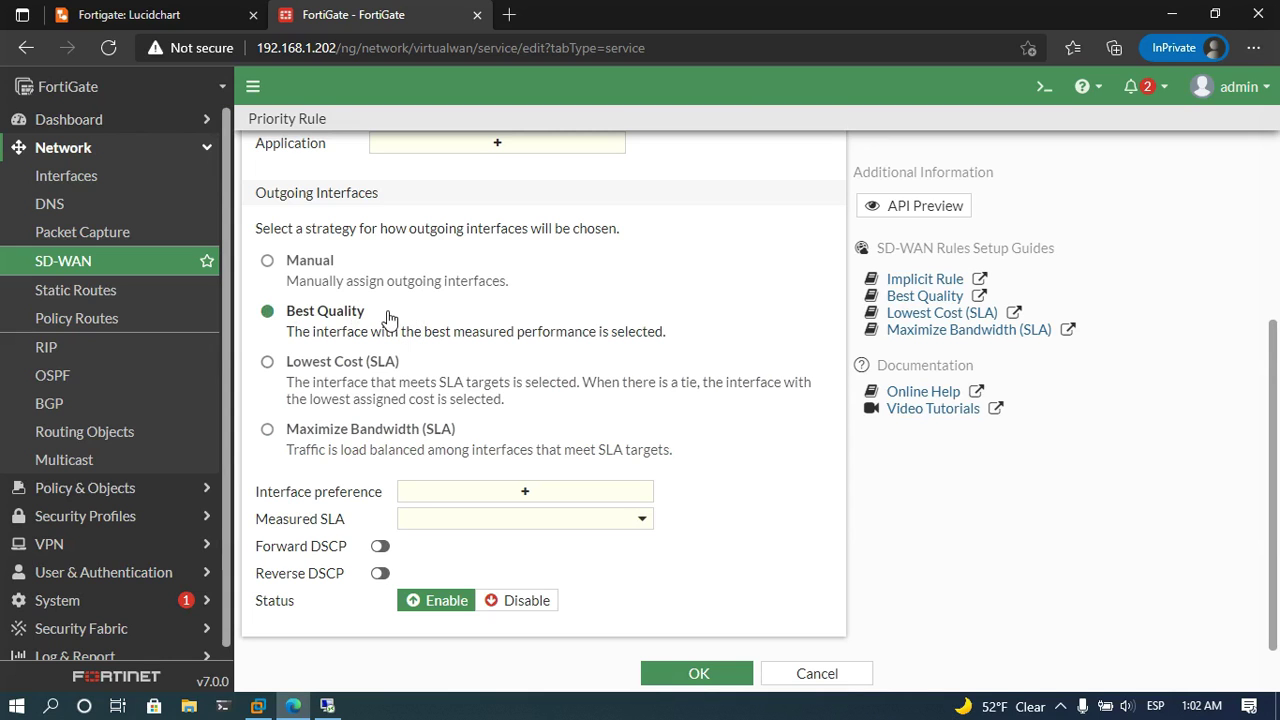
Name the SD-WAN rule office365 and set its source address to INTERNAL.
scroll(416, 330, up, 3)
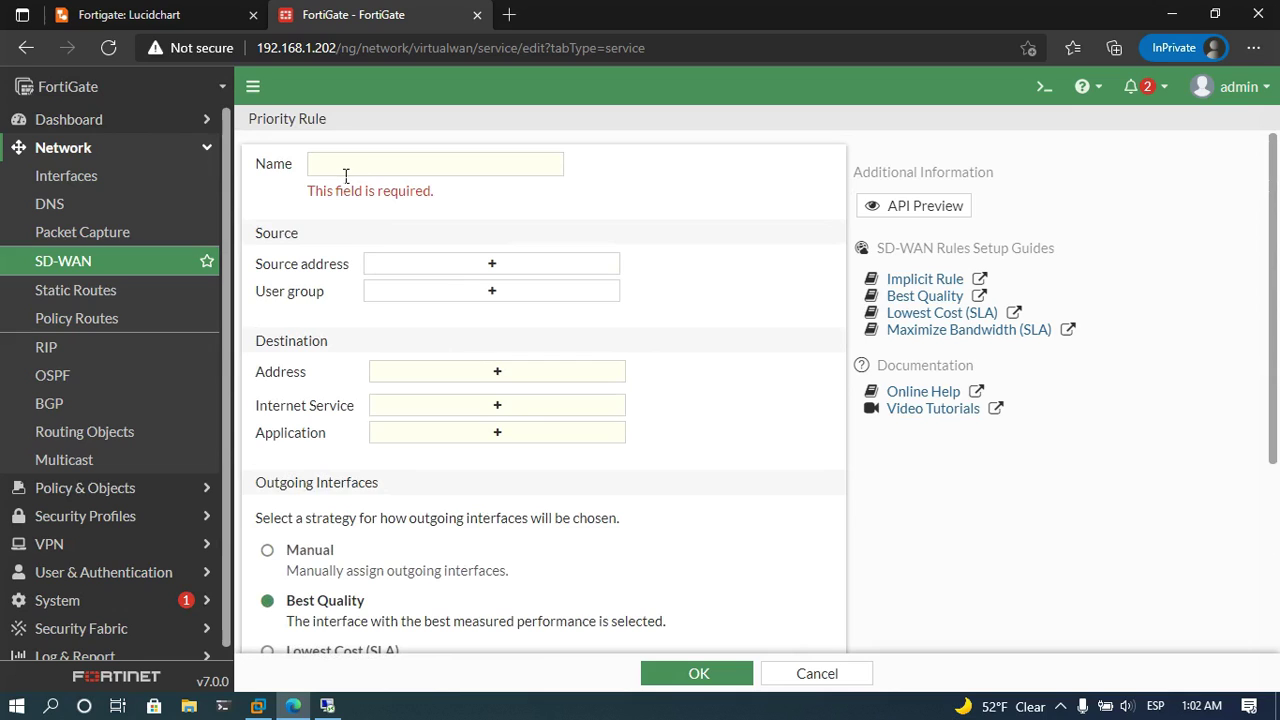
click(346, 170)
text(office365)
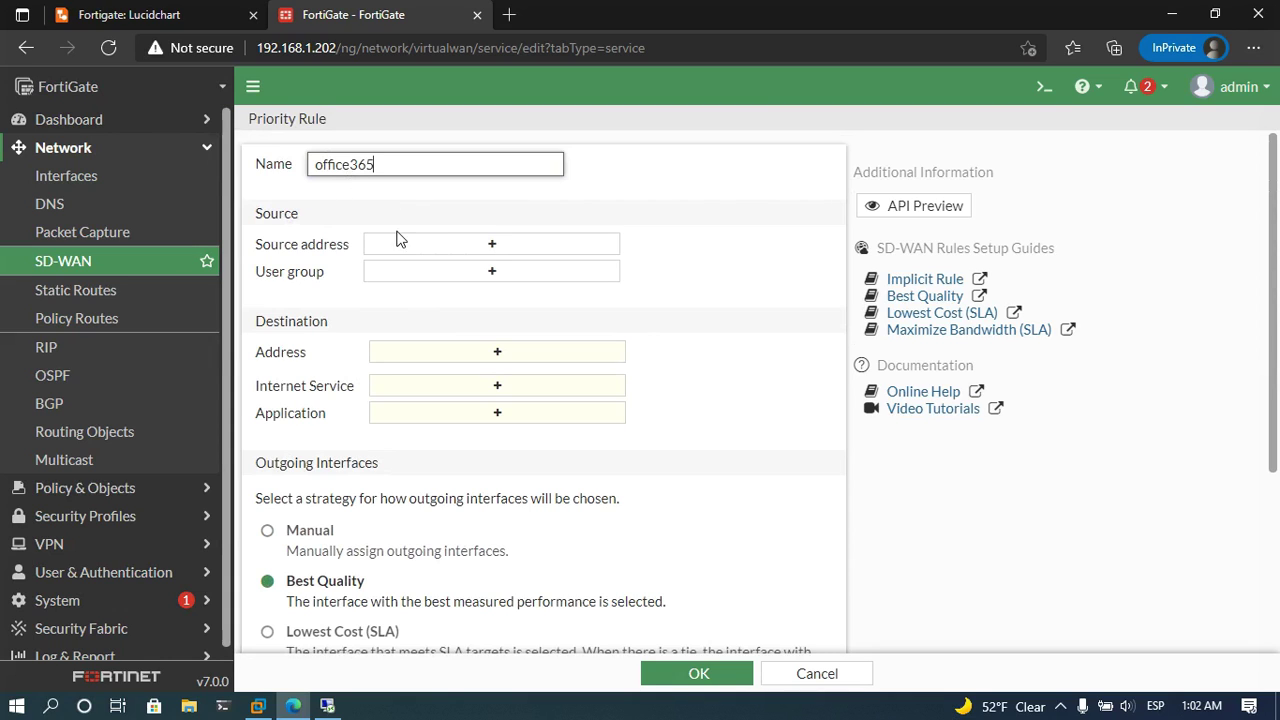
click(427, 249)
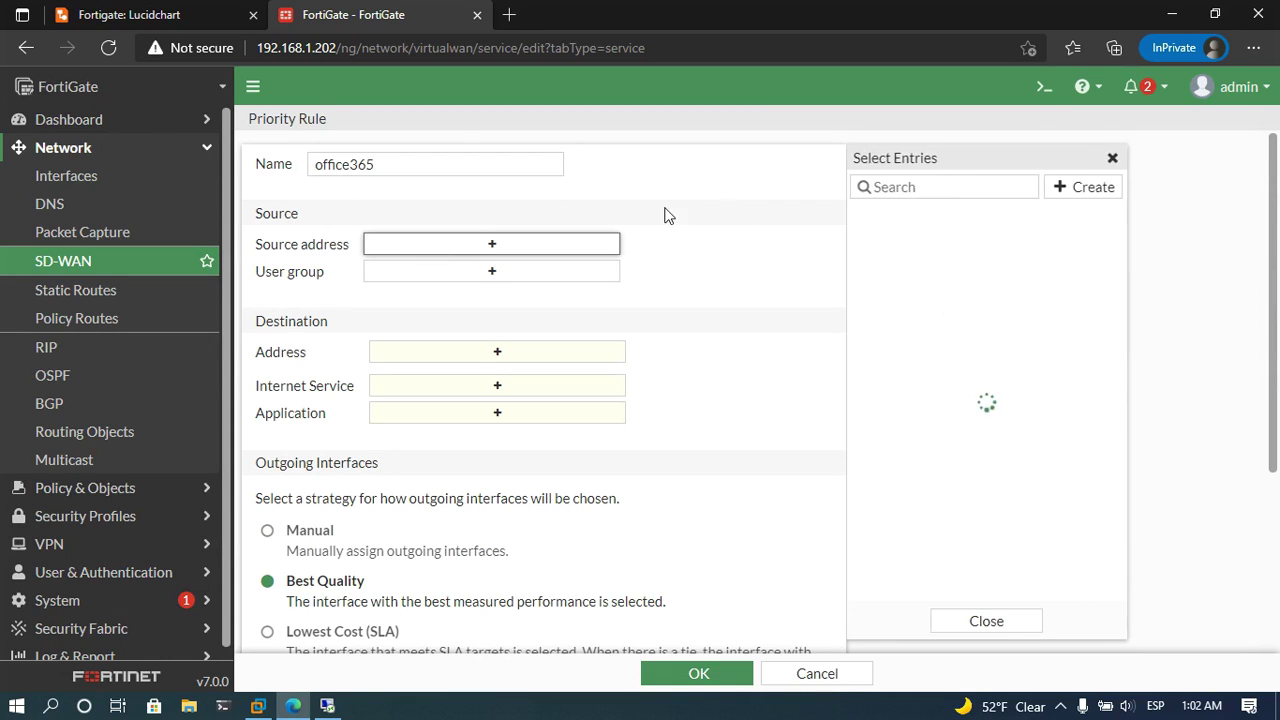
click(918, 330)
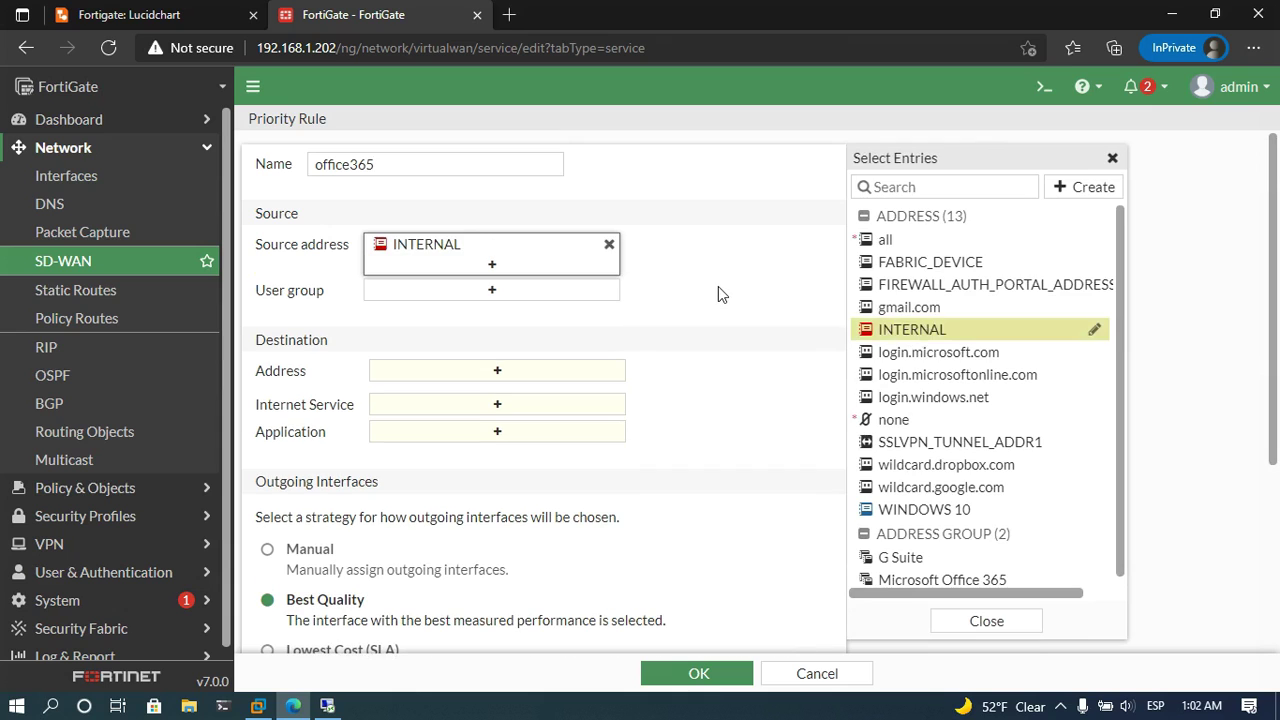
click(718, 286)
Add Microsoft-Office365 as the Internet service destination of the rule.
scroll(323, 330, down, 1)
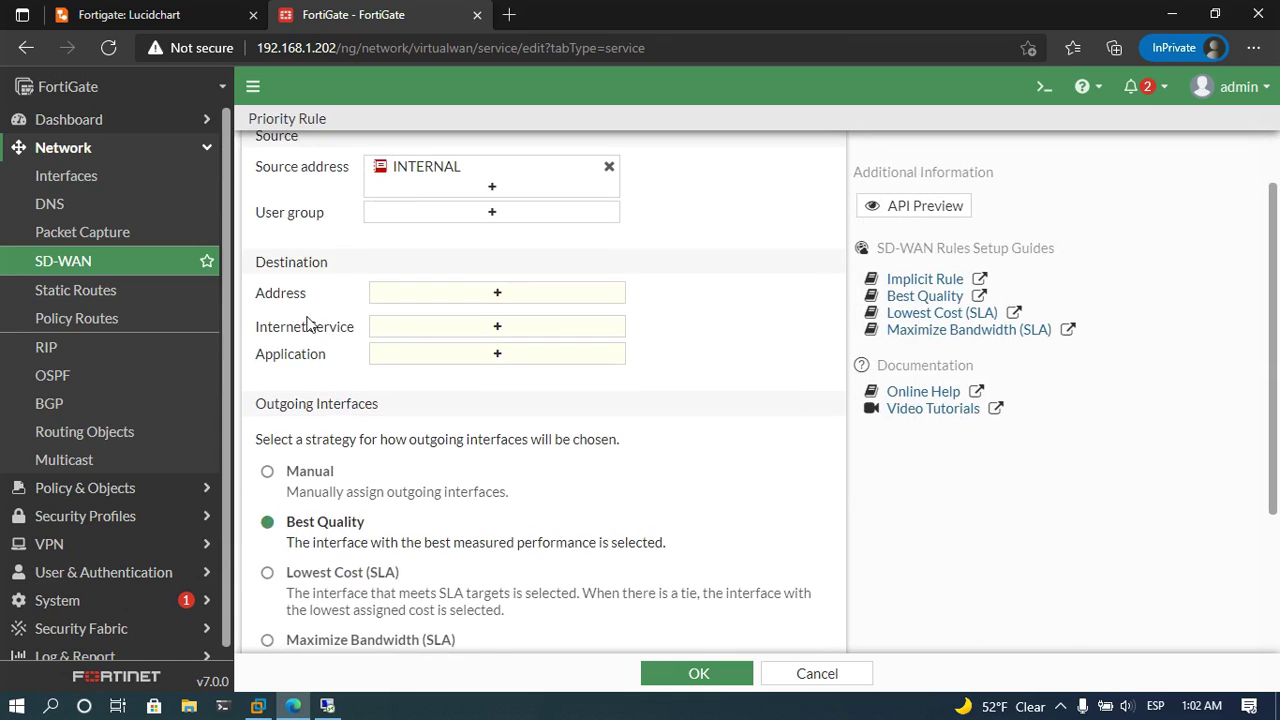
click(493, 328)
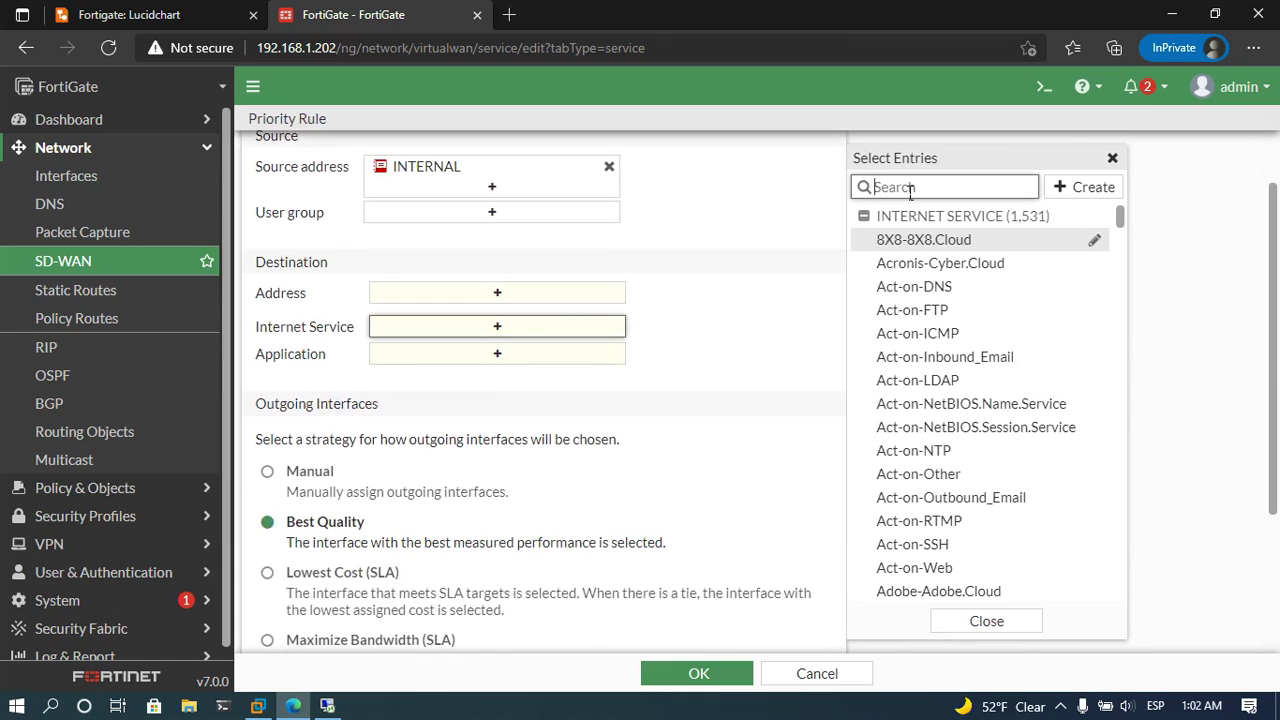
text(offi)
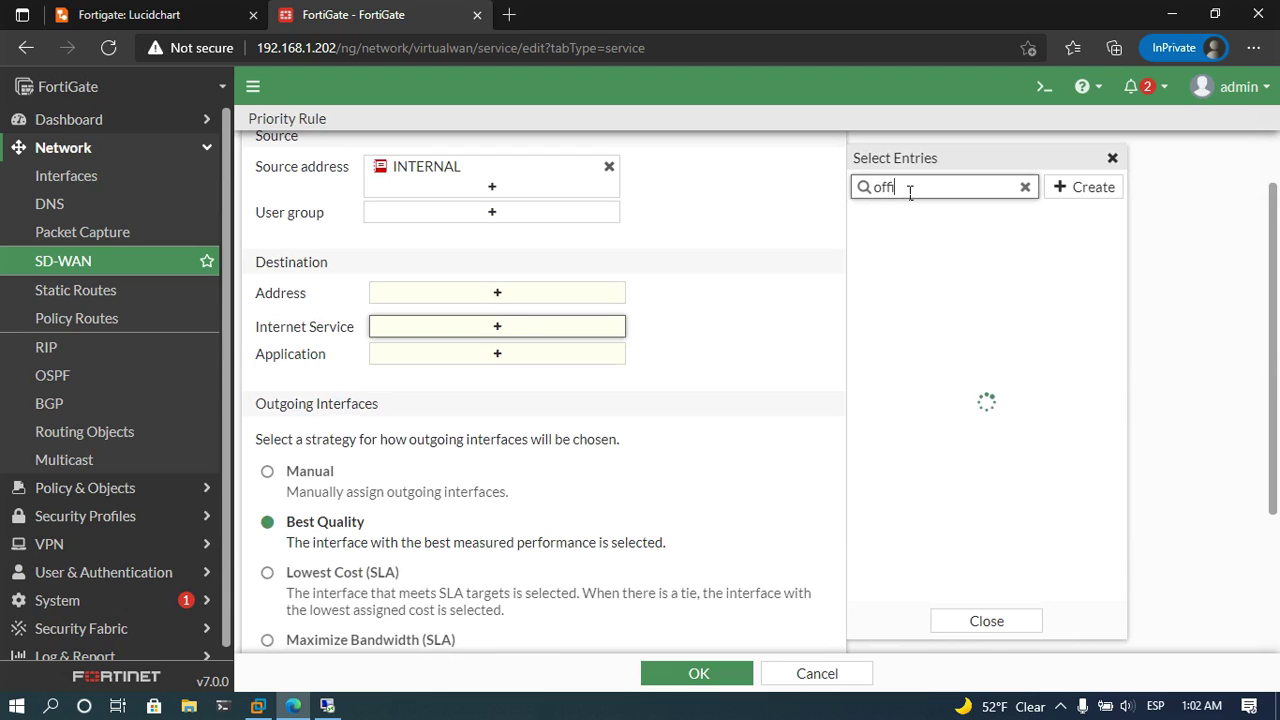
click(903, 240)
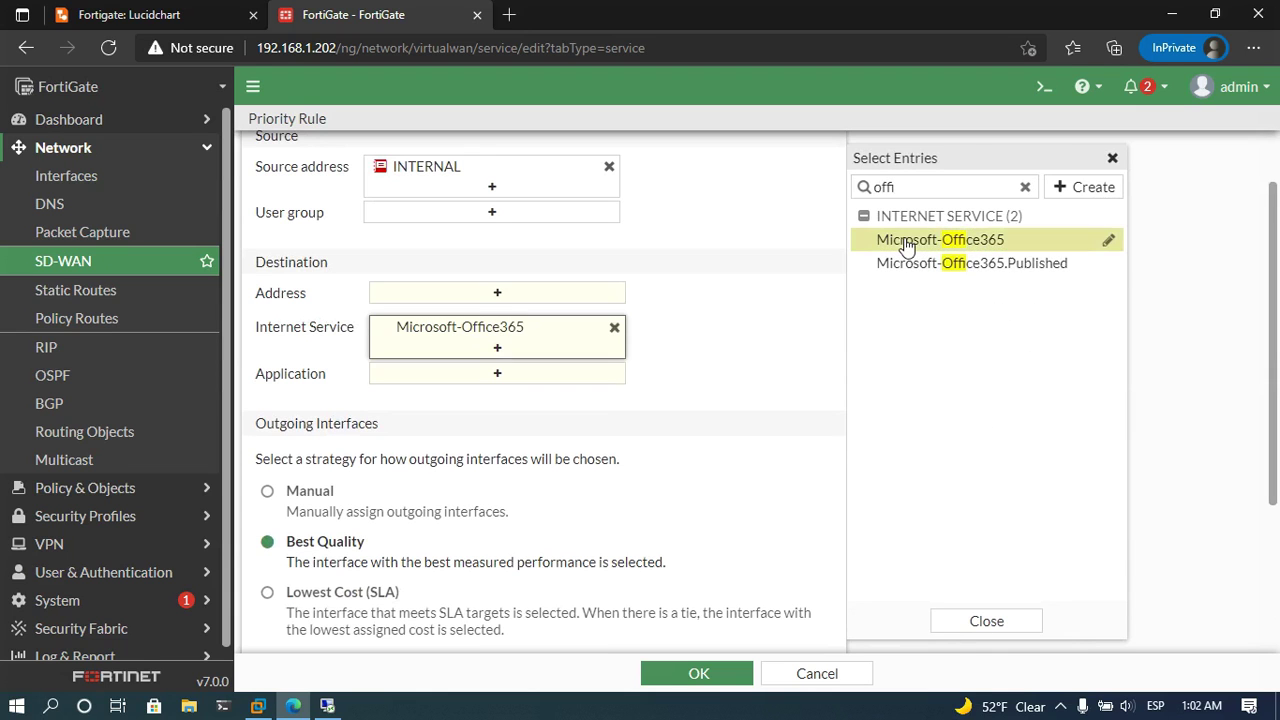
click(794, 271)
Set the rule's interface preference to ISP_1 (port1) followed by ISP_2 (port2).
scroll(774, 336, down, 3)
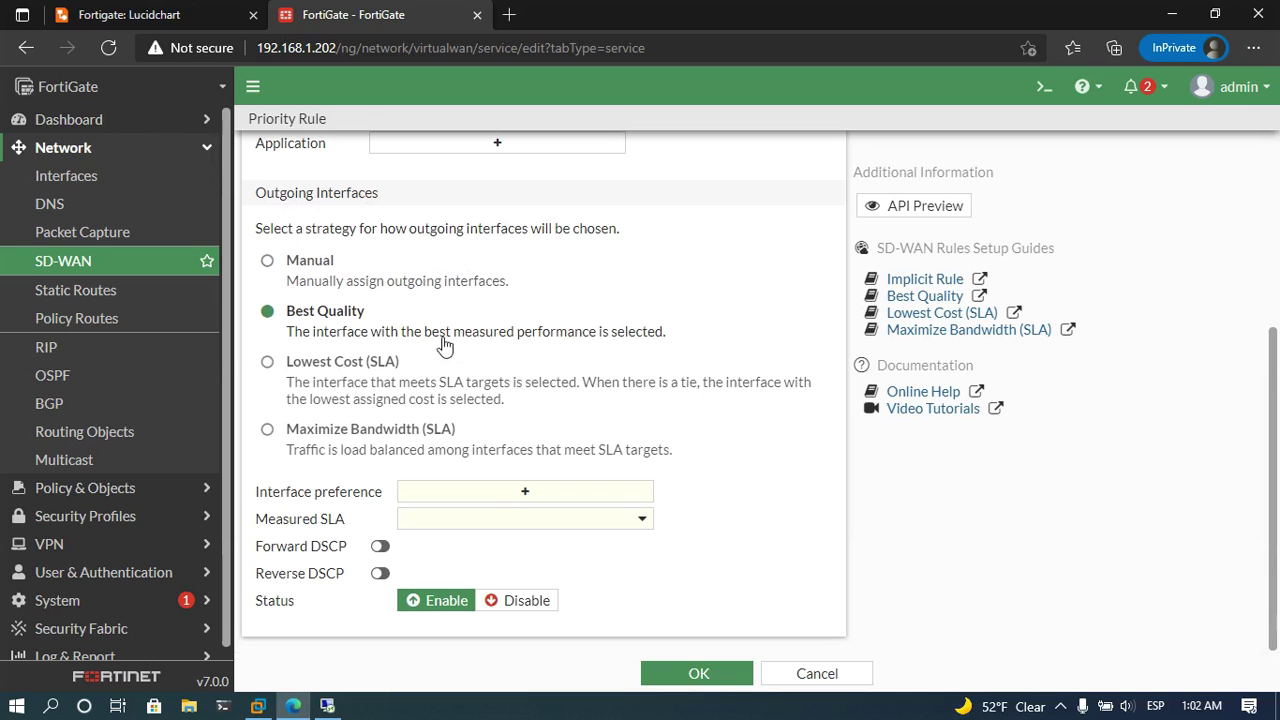
click(496, 491)
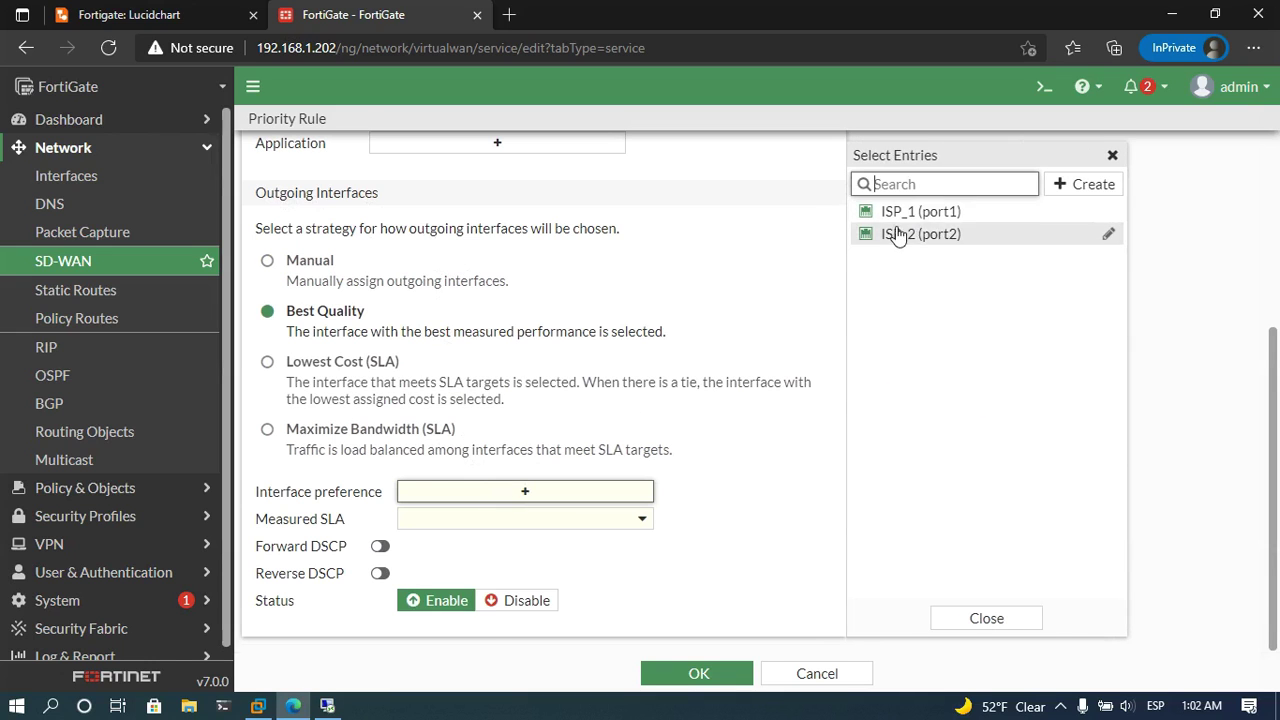
click(935, 218)
mouse_move(929, 245)
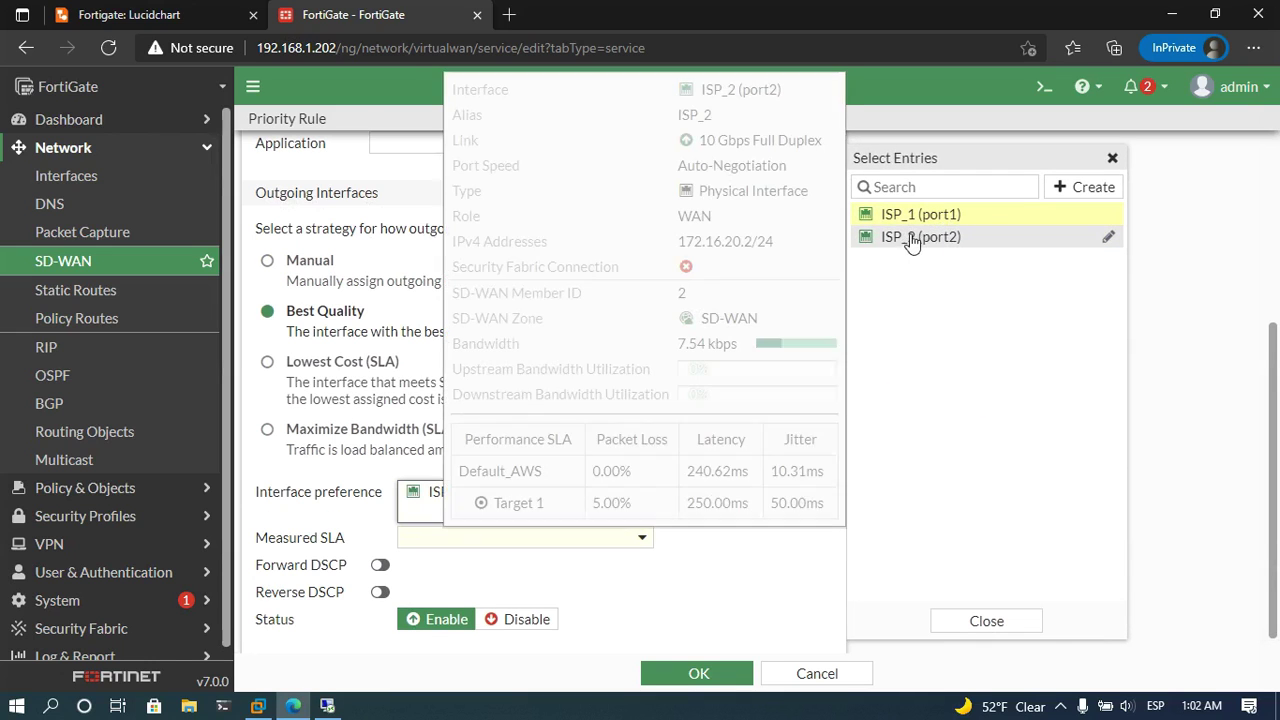
click(929, 238)
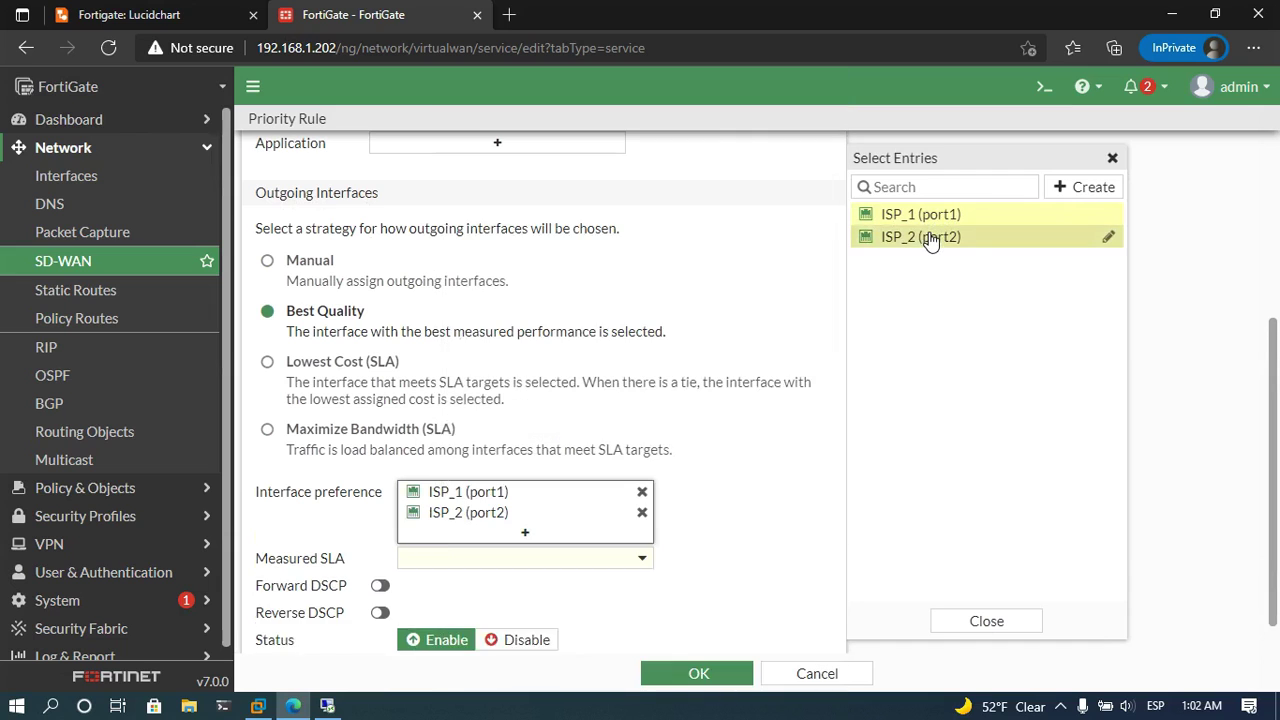
click(714, 511)
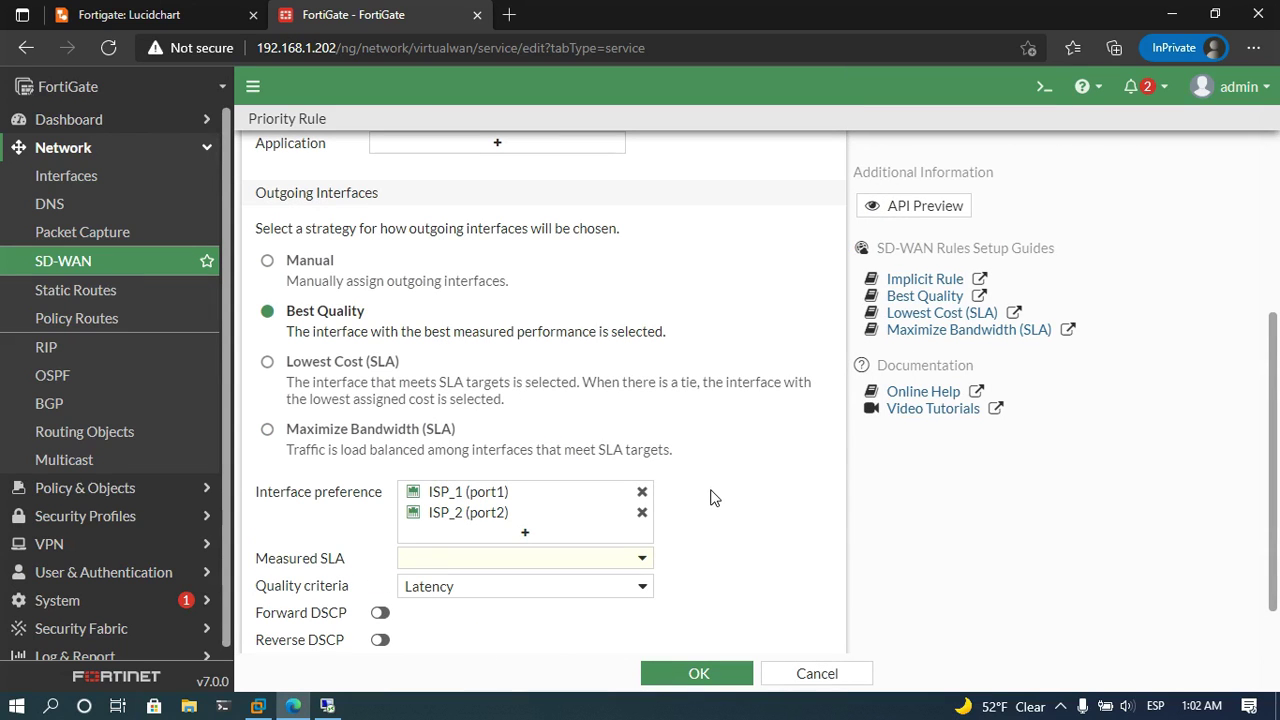
Set the measured SLA to Default_AWS with Latency as the quality criterion, and save the office365 rule.
scroll(709, 497, down, 2)
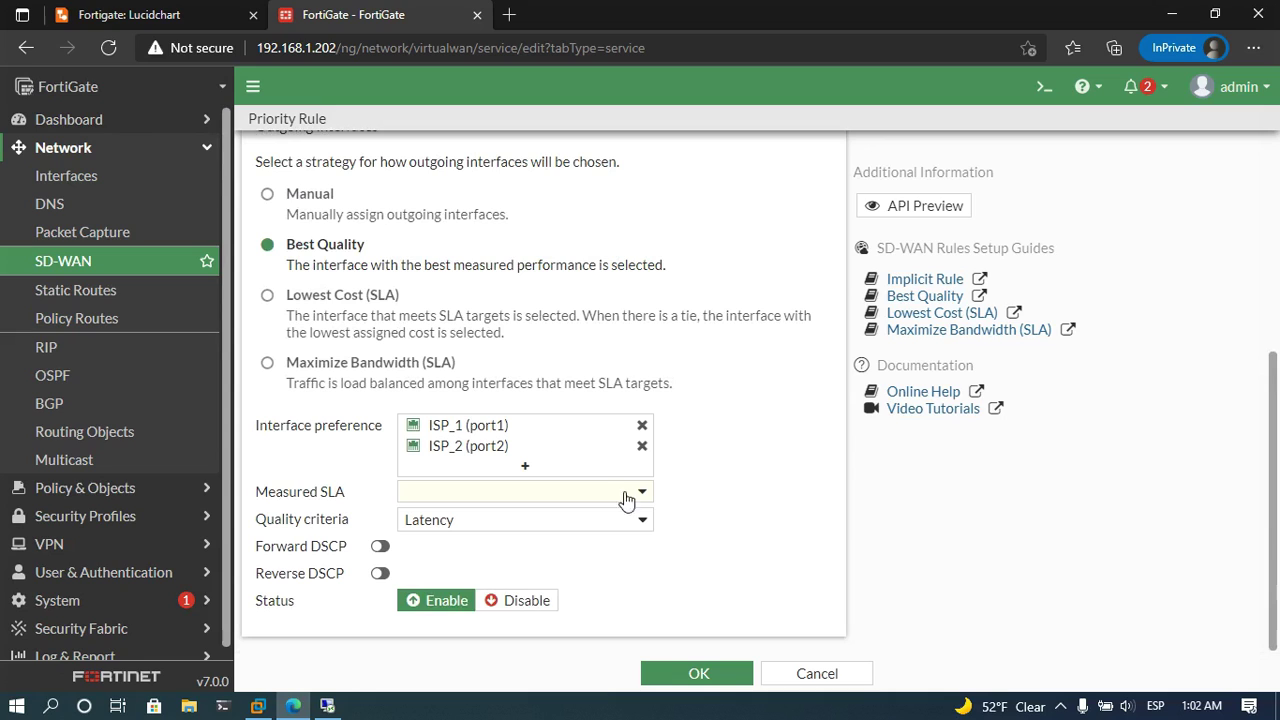
click(527, 492)
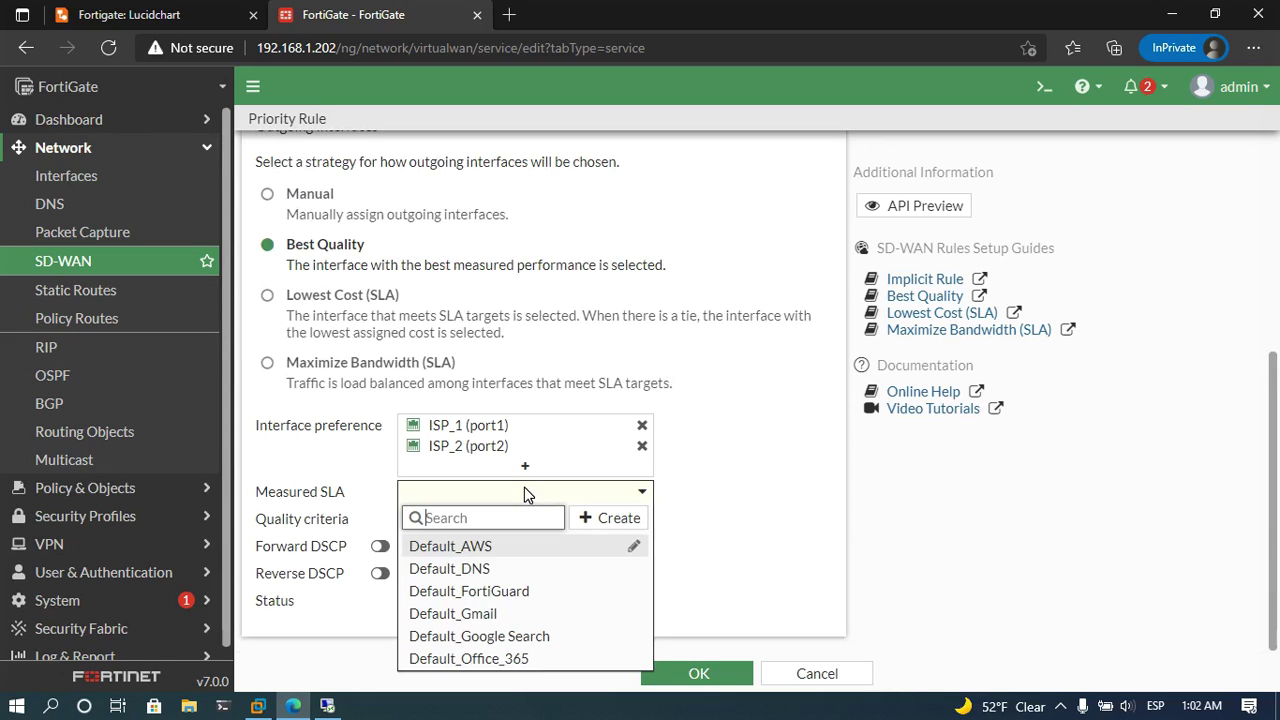
click(478, 547)
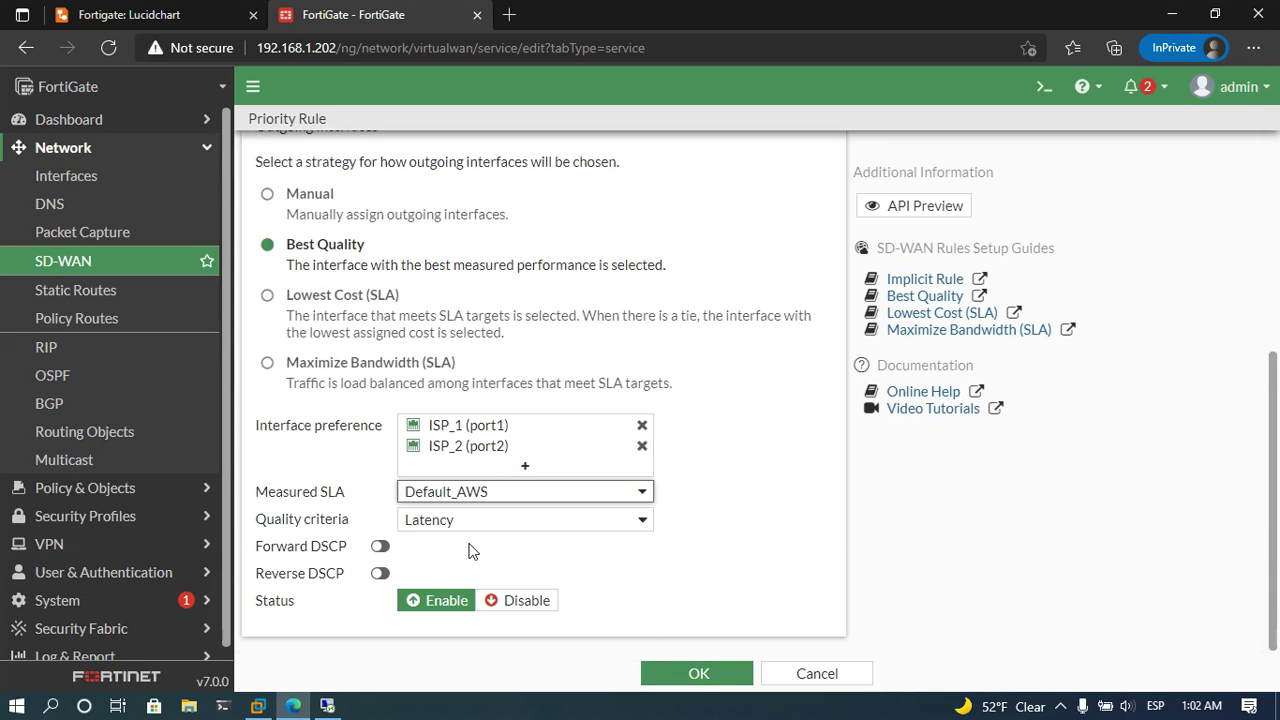
click(464, 526)
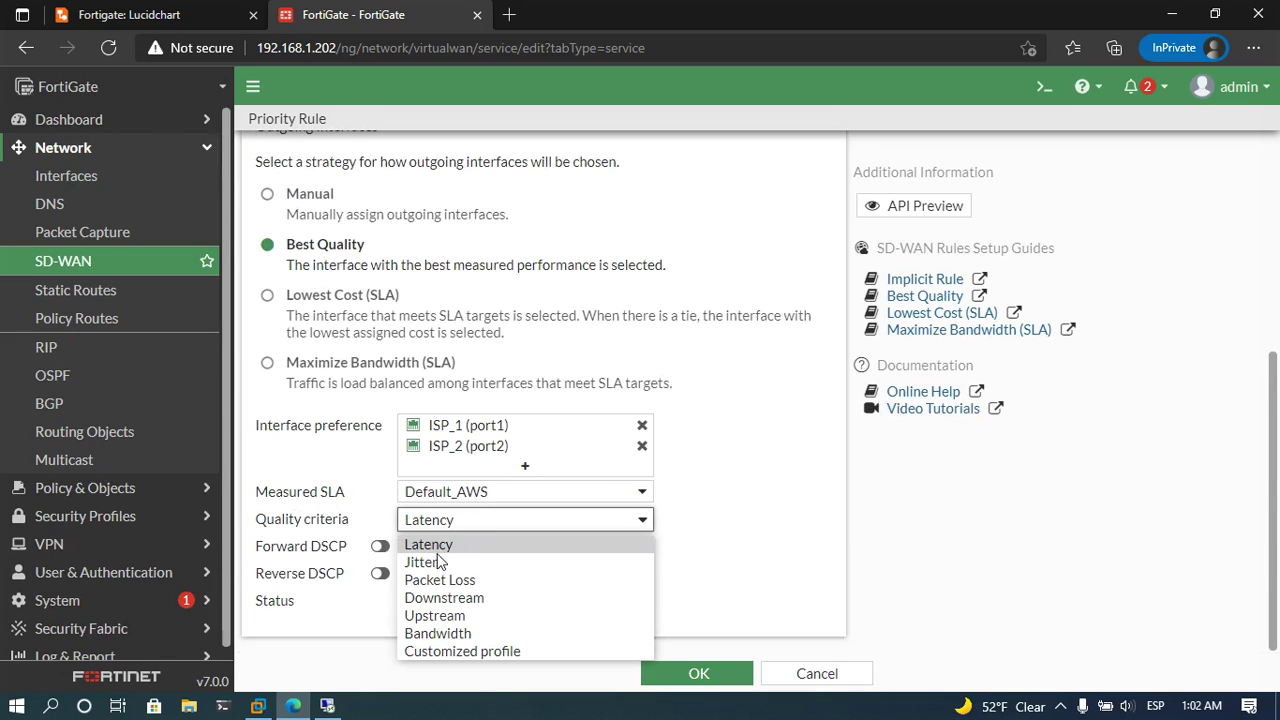
click(449, 545)
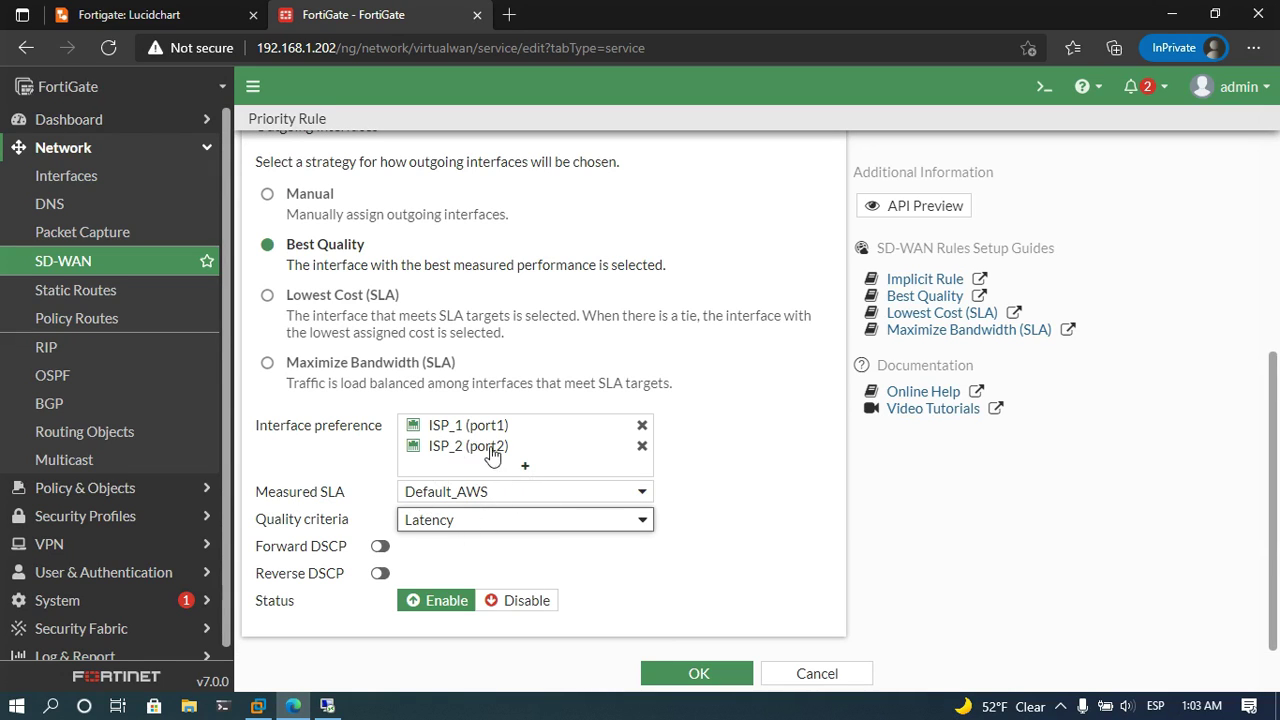
mouse_move(486, 491)
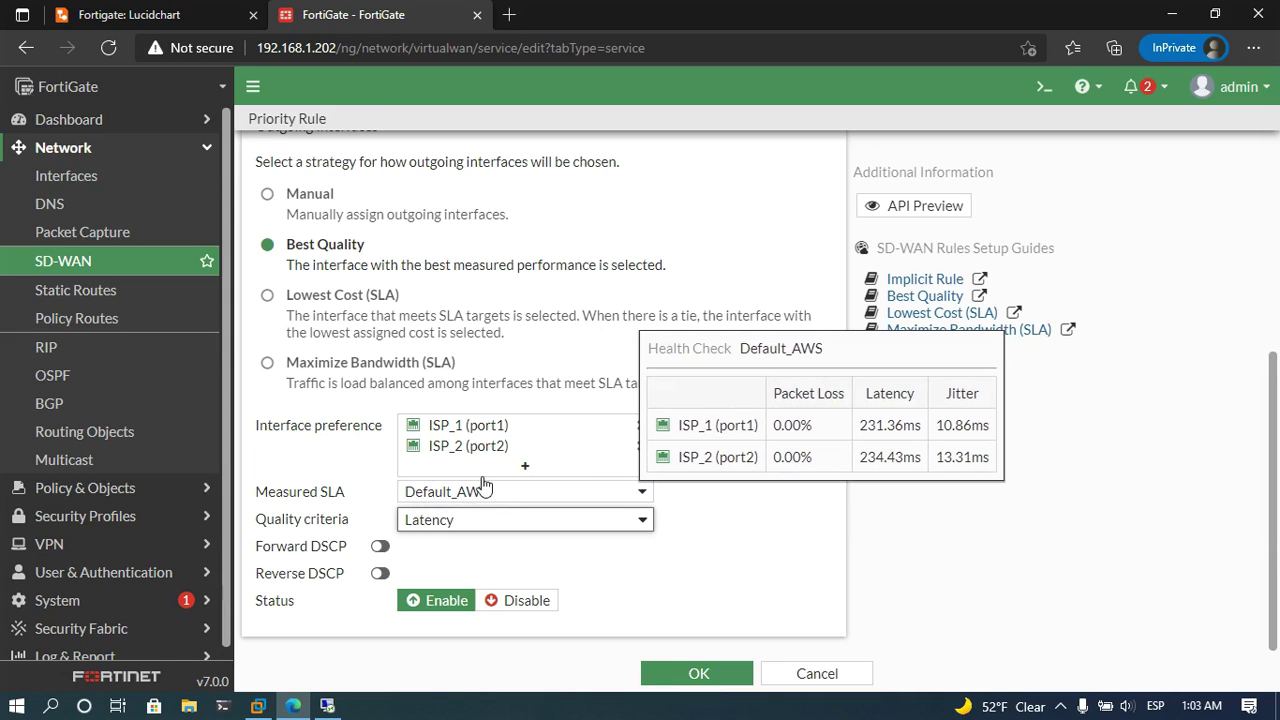
mouse_move(497, 452)
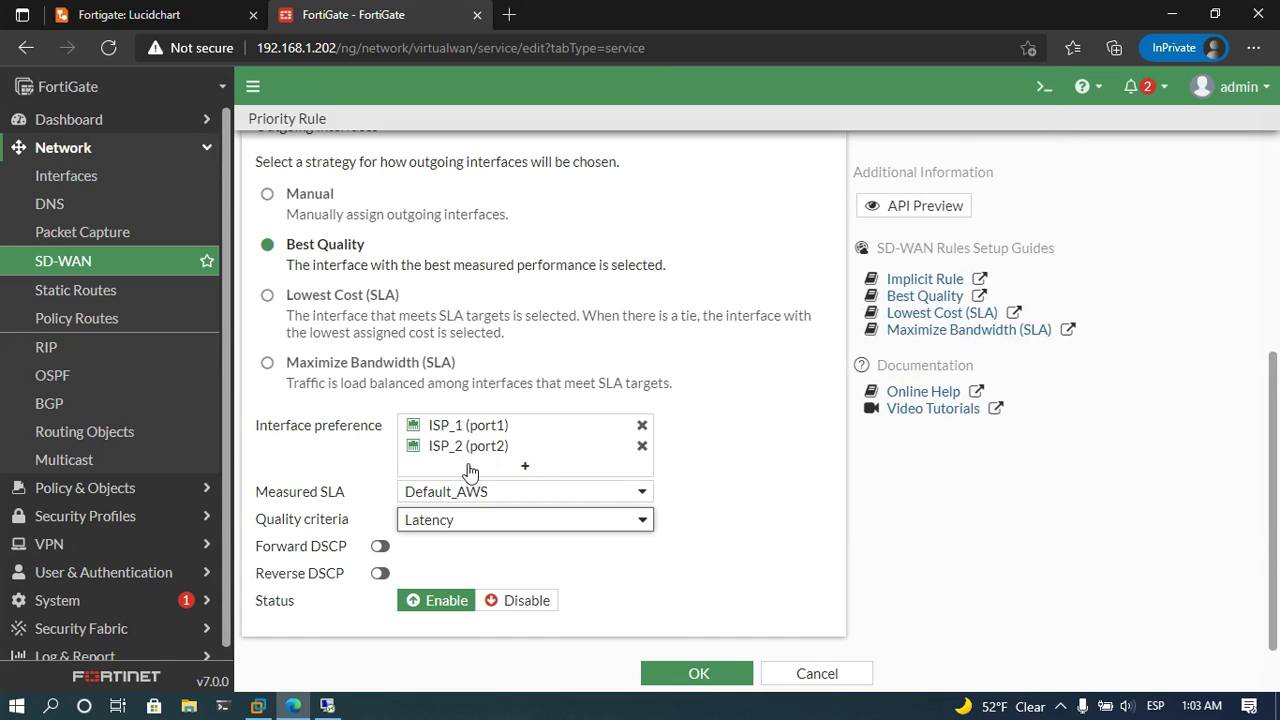
click(684, 673)
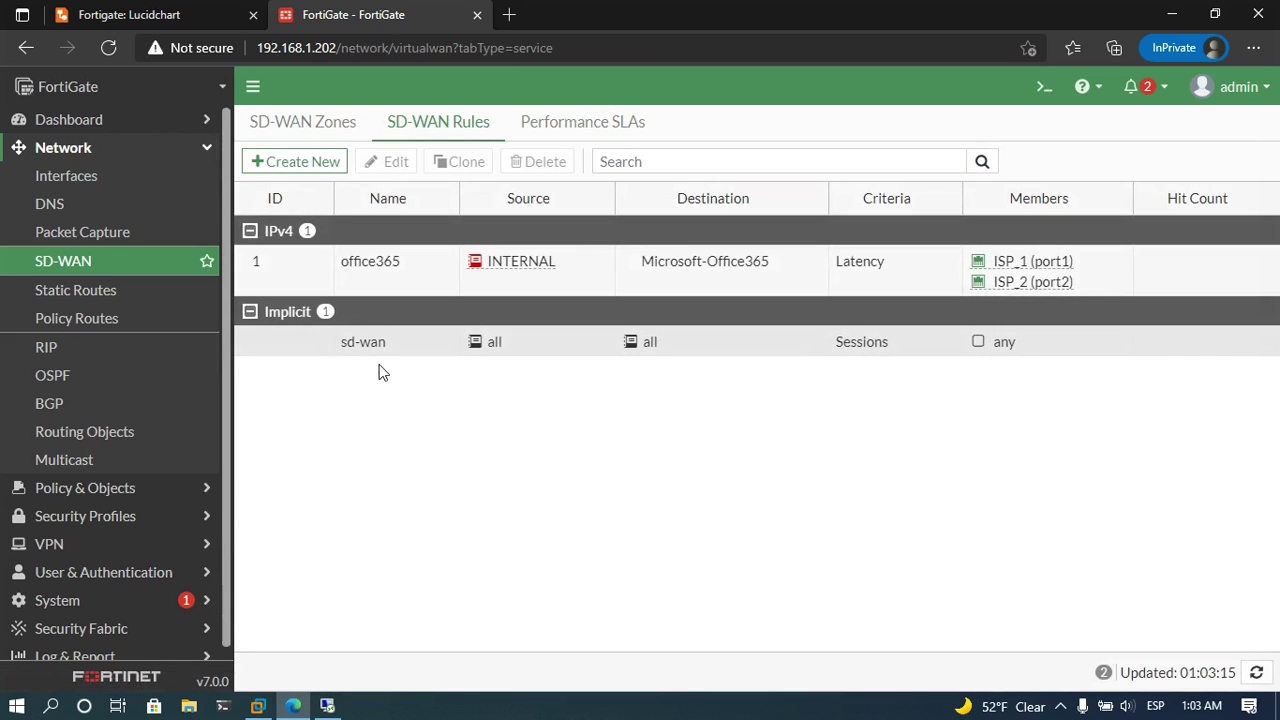
Start another SD-WAN rule with the Lowest Cost (SLA) strategy and name it linkedin.
click(292, 166)
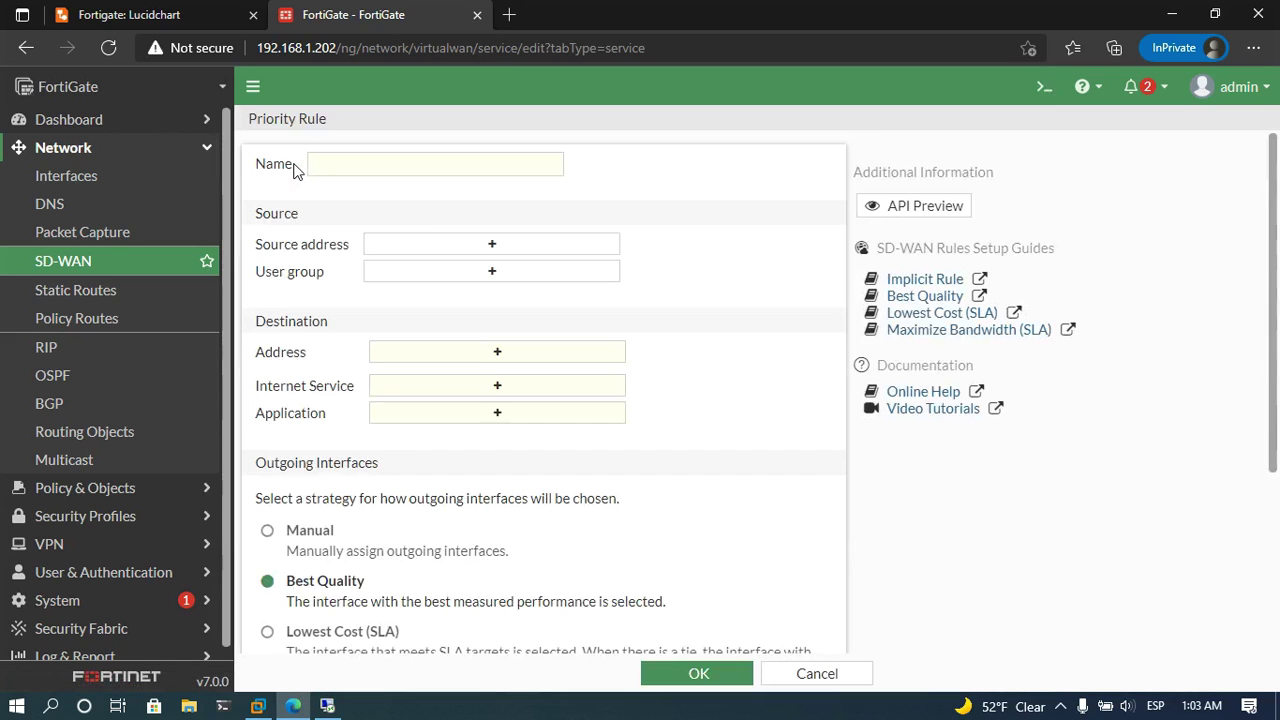
scroll(685, 388, down, 3)
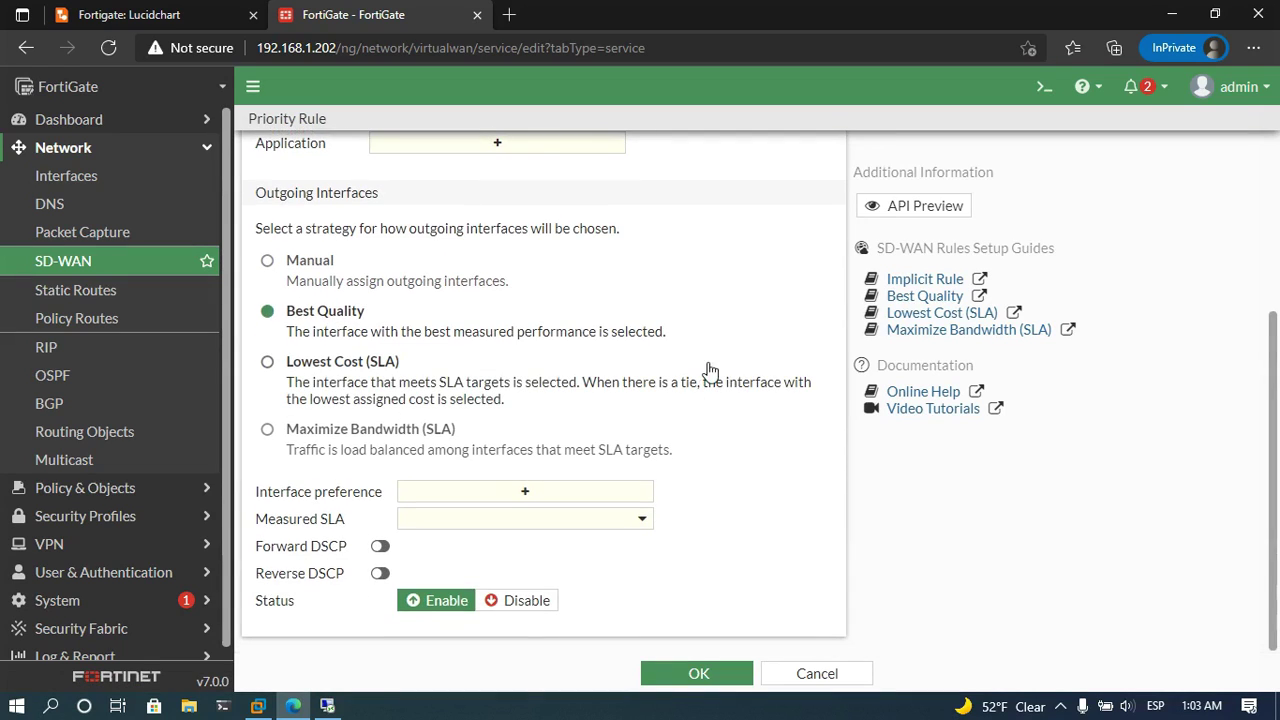
click(300, 370)
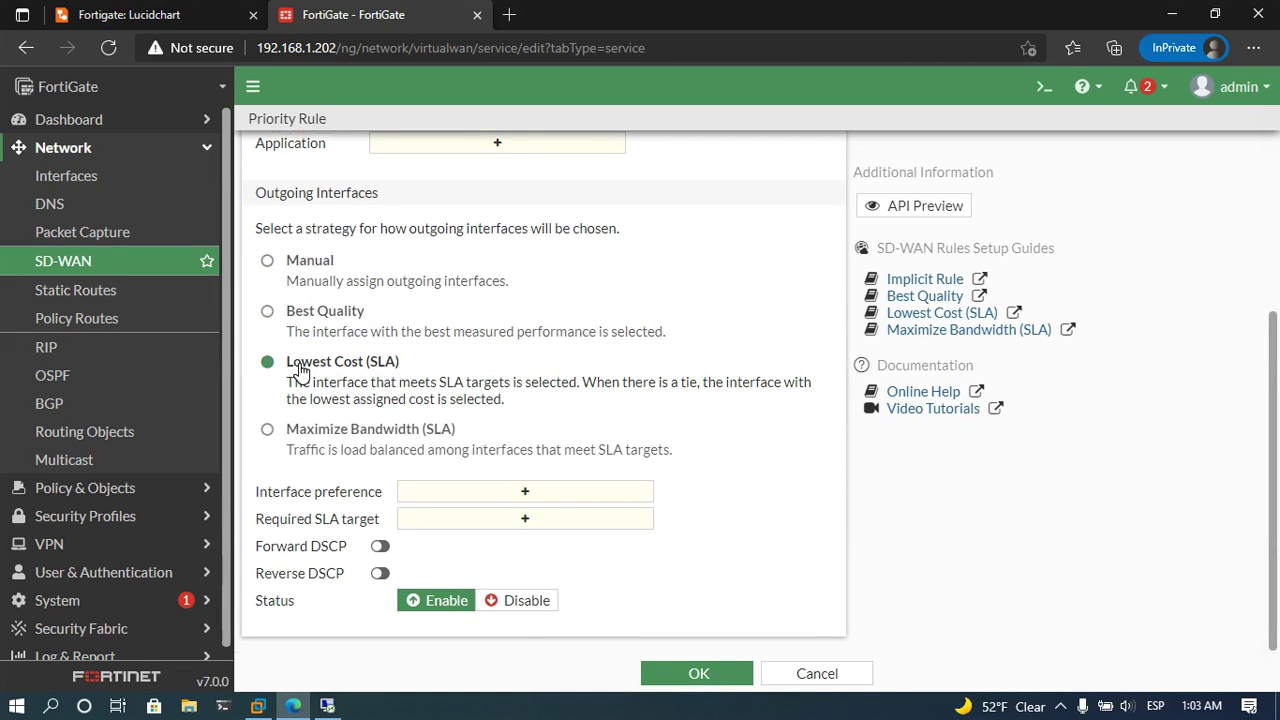
scroll(494, 380, up, 3)
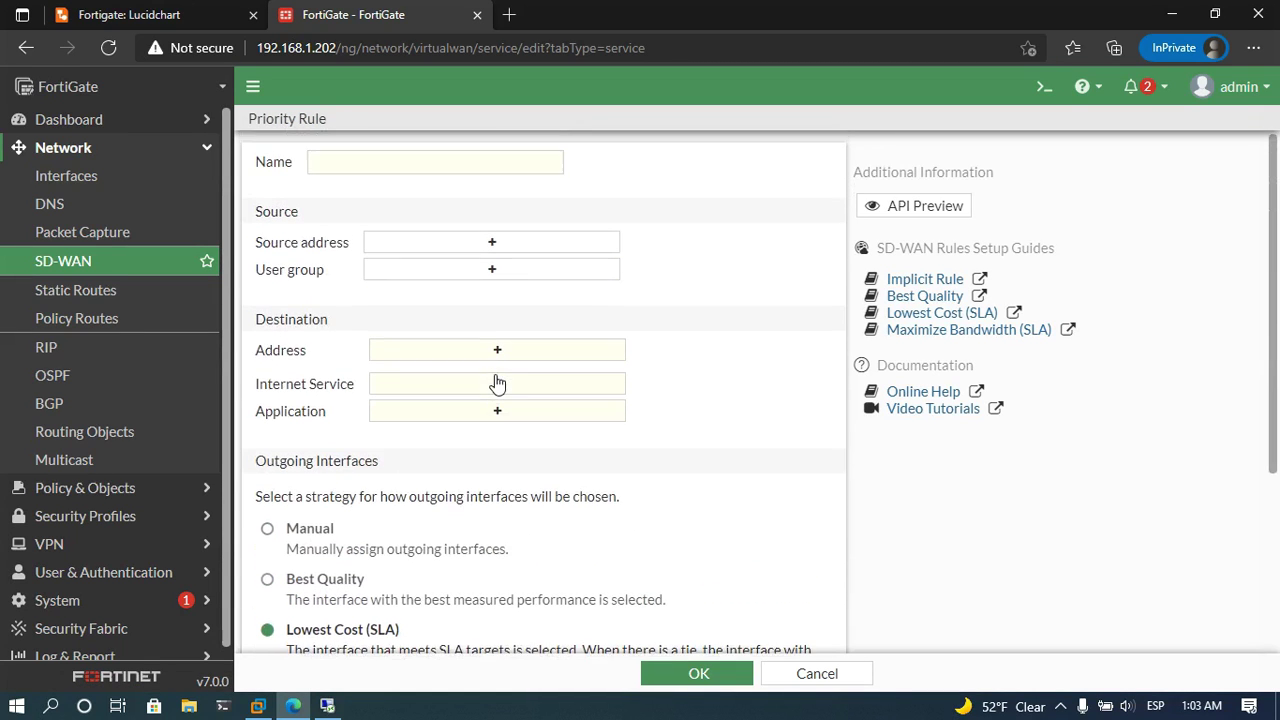
click(356, 169)
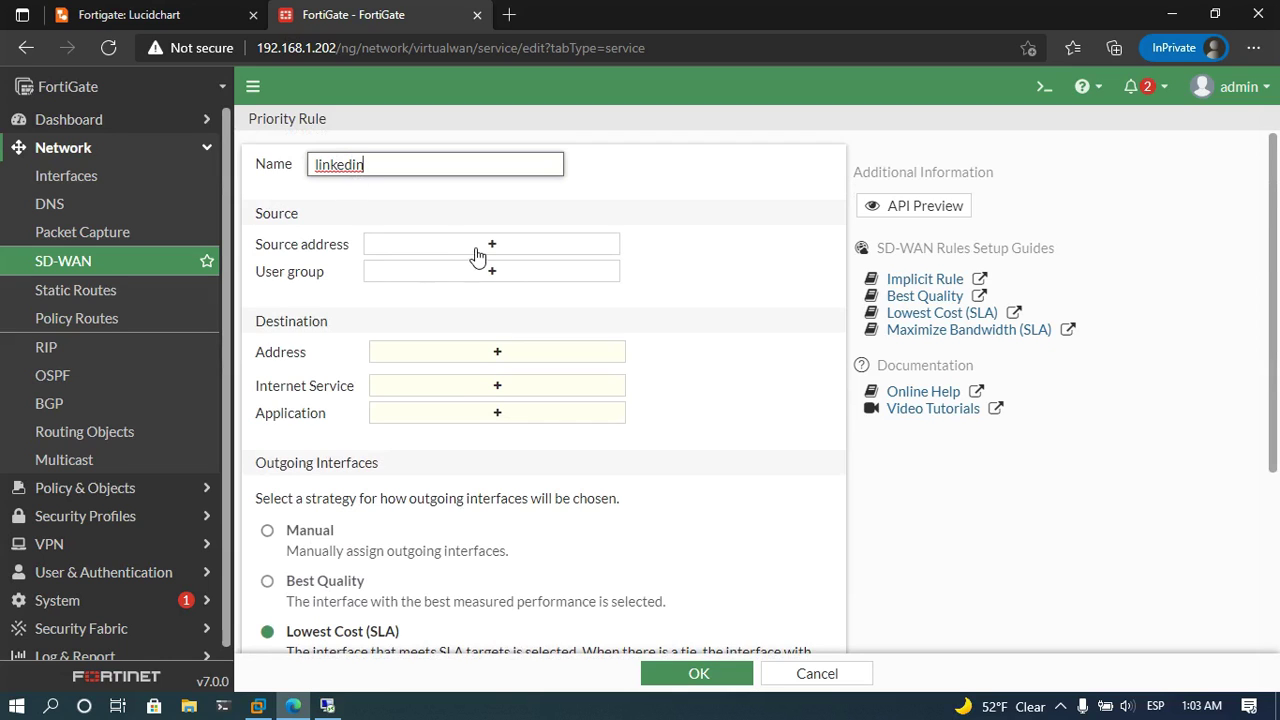
Set the linkedin rule's source address to INTERNAL and its Internet service destination to LinkedIn-Web.
click(437, 247)
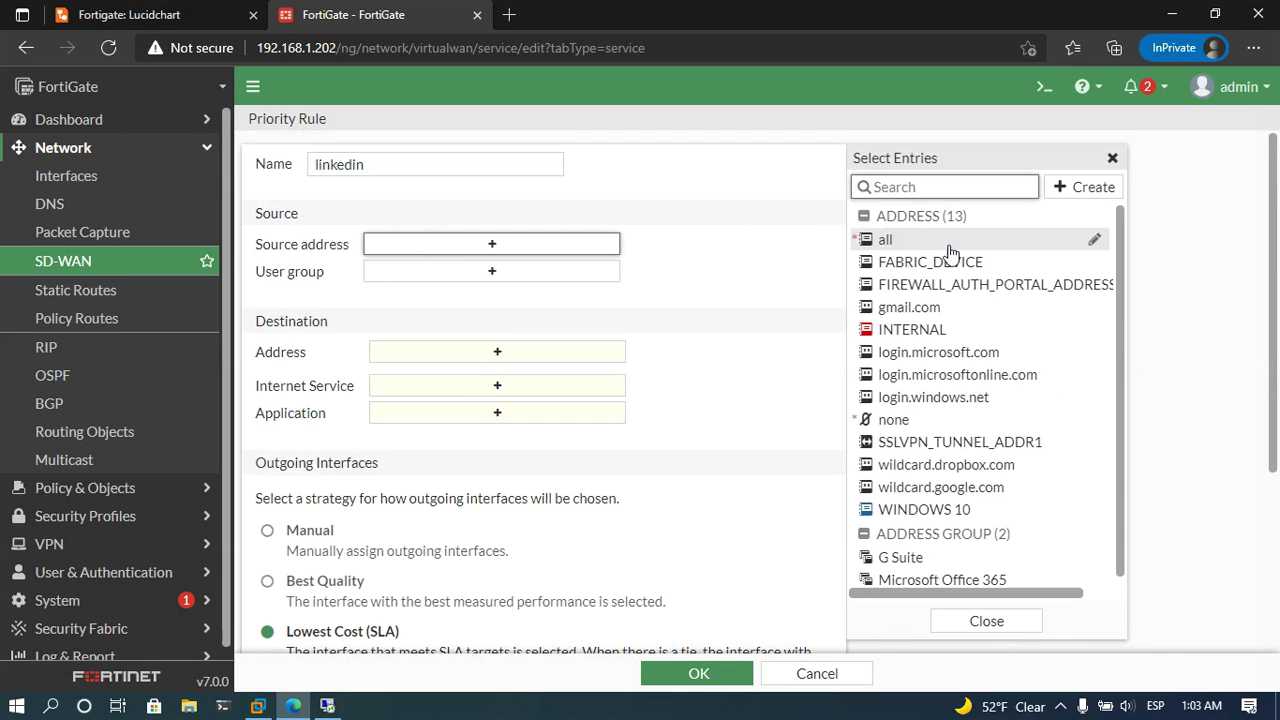
click(912, 329)
click(705, 252)
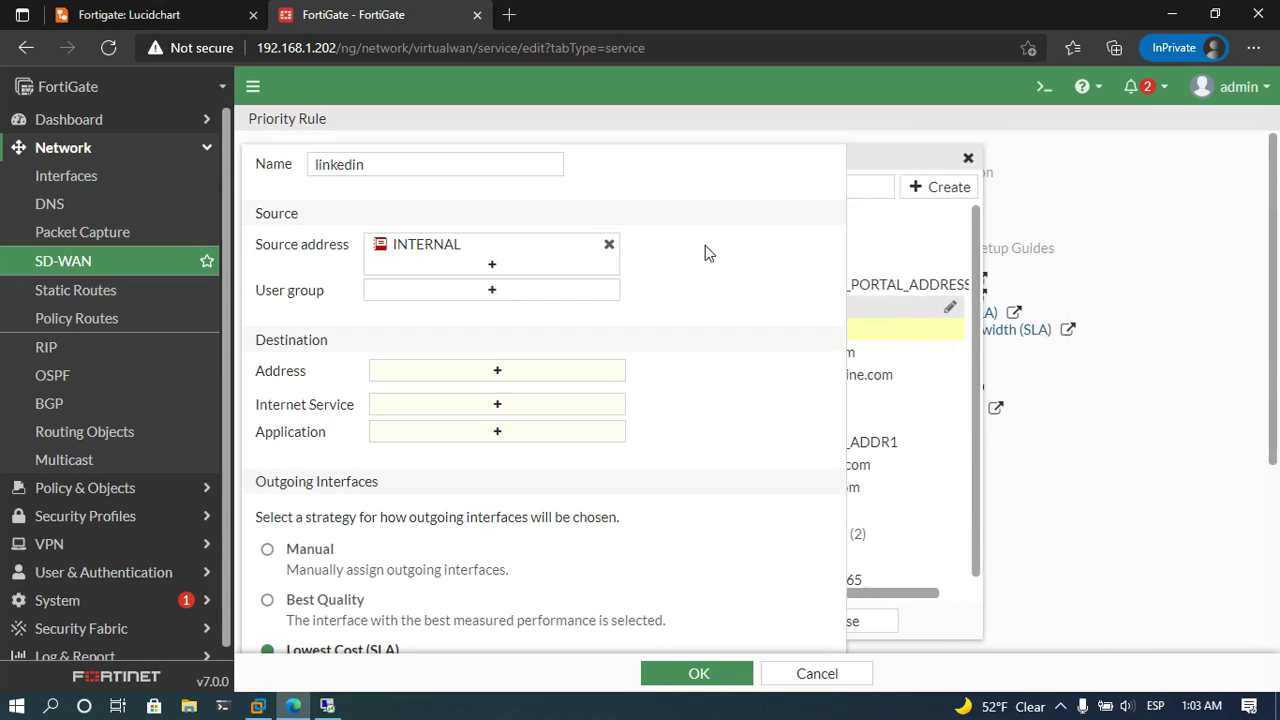
click(435, 402)
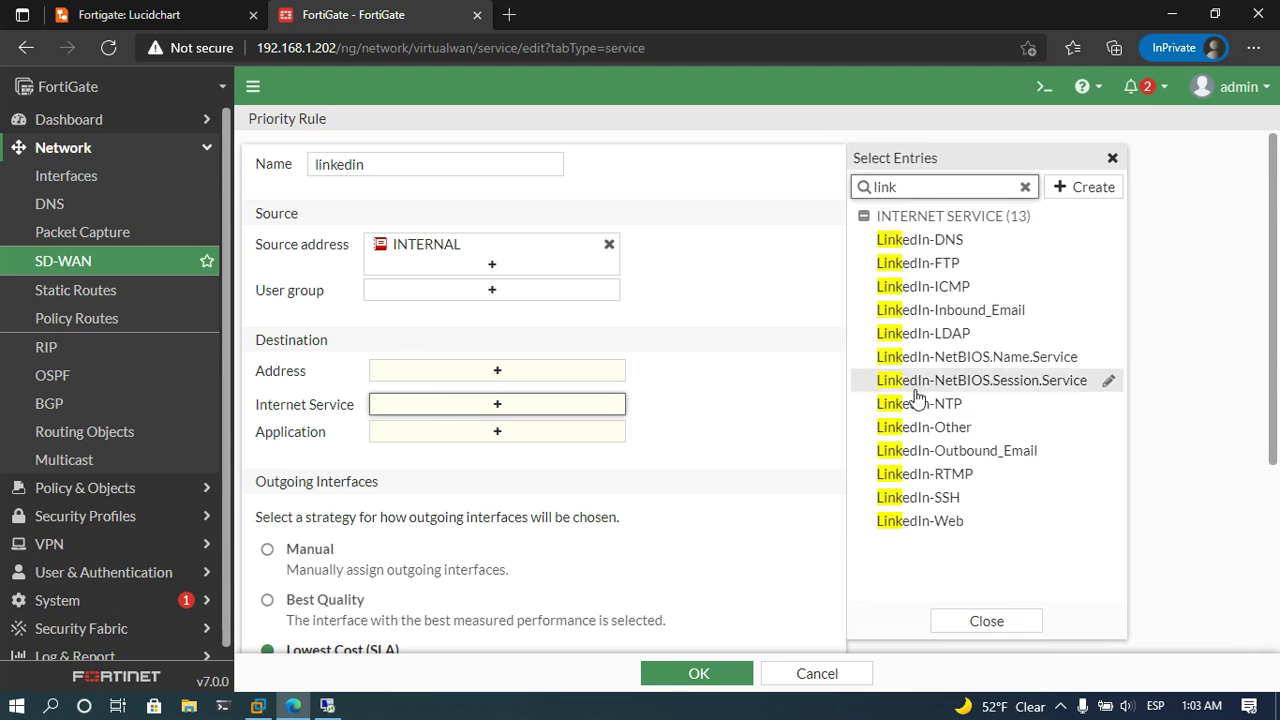
click(930, 522)
click(749, 418)
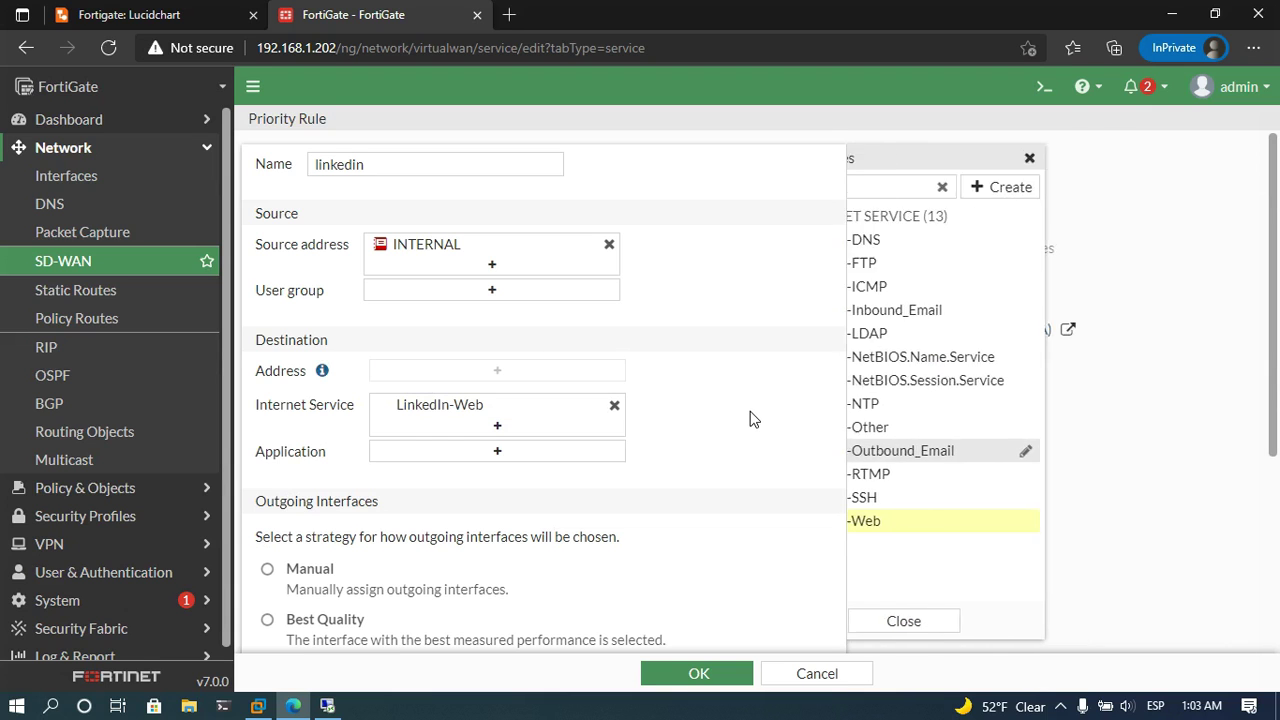
Set the linkedin rule's interface preference to ISP_1 (port1) followed by ISP_2 (port2).
scroll(749, 417, down, 2)
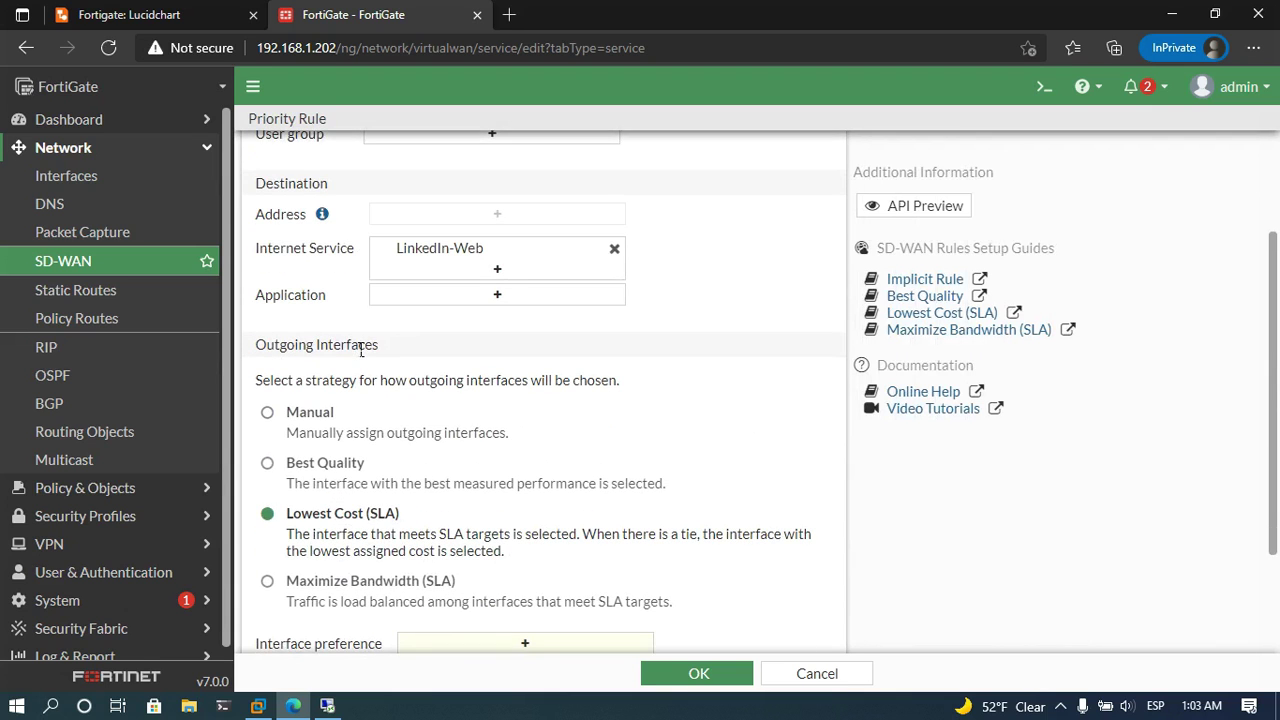
scroll(423, 460, down, 1)
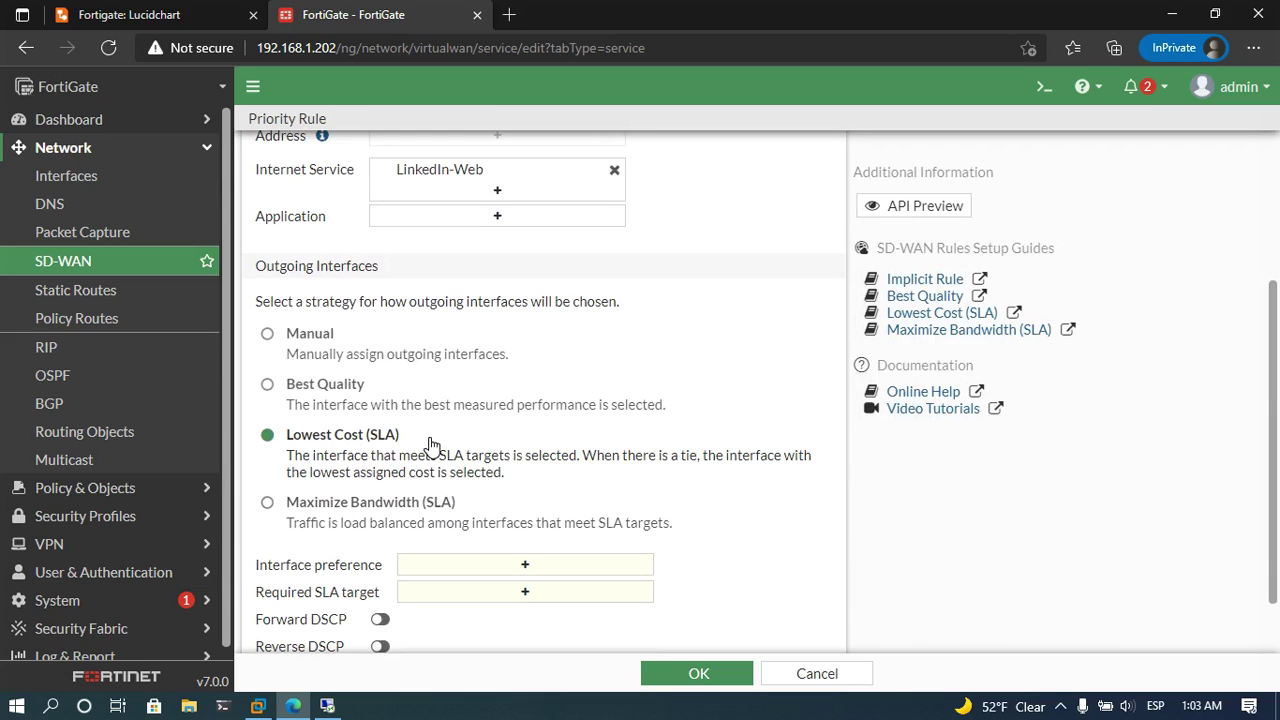
click(530, 567)
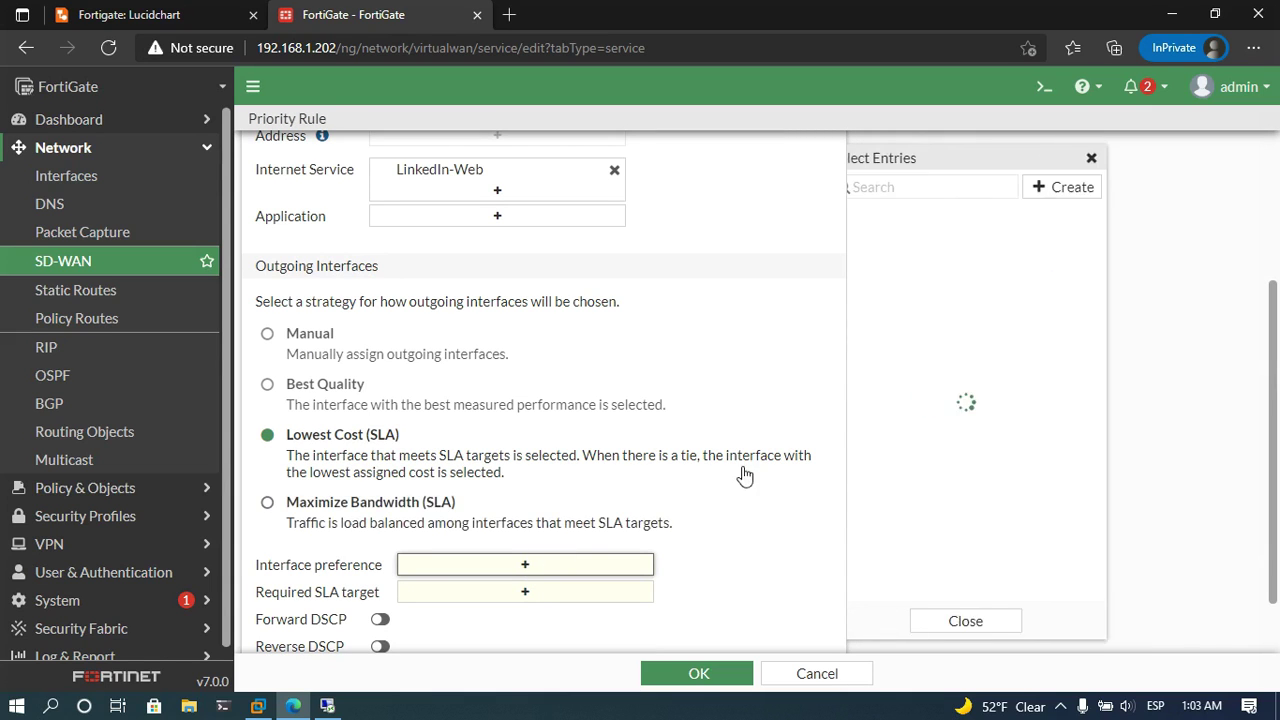
click(884, 215)
click(920, 237)
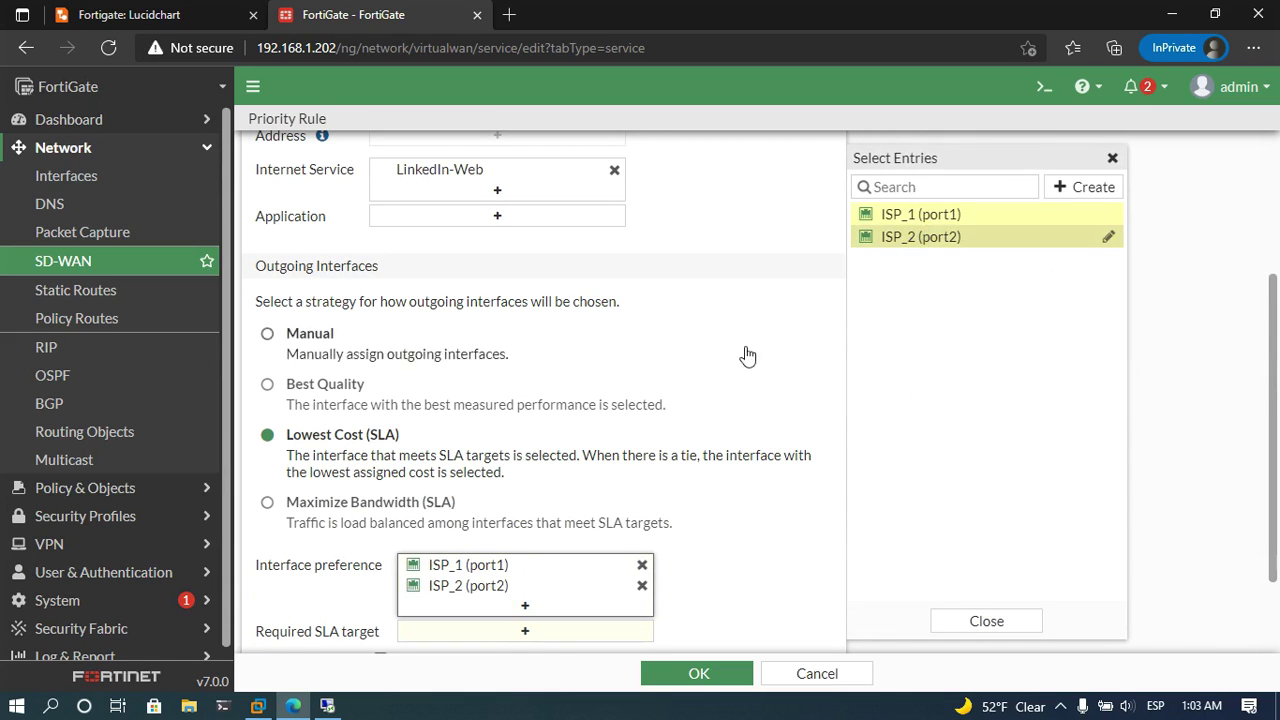
Set the required SLA target to Default_AWS with the Lowest Cost (SLA) strategy selected, and save the linkedin rule.
scroll(561, 485, down, 2)
click(528, 519)
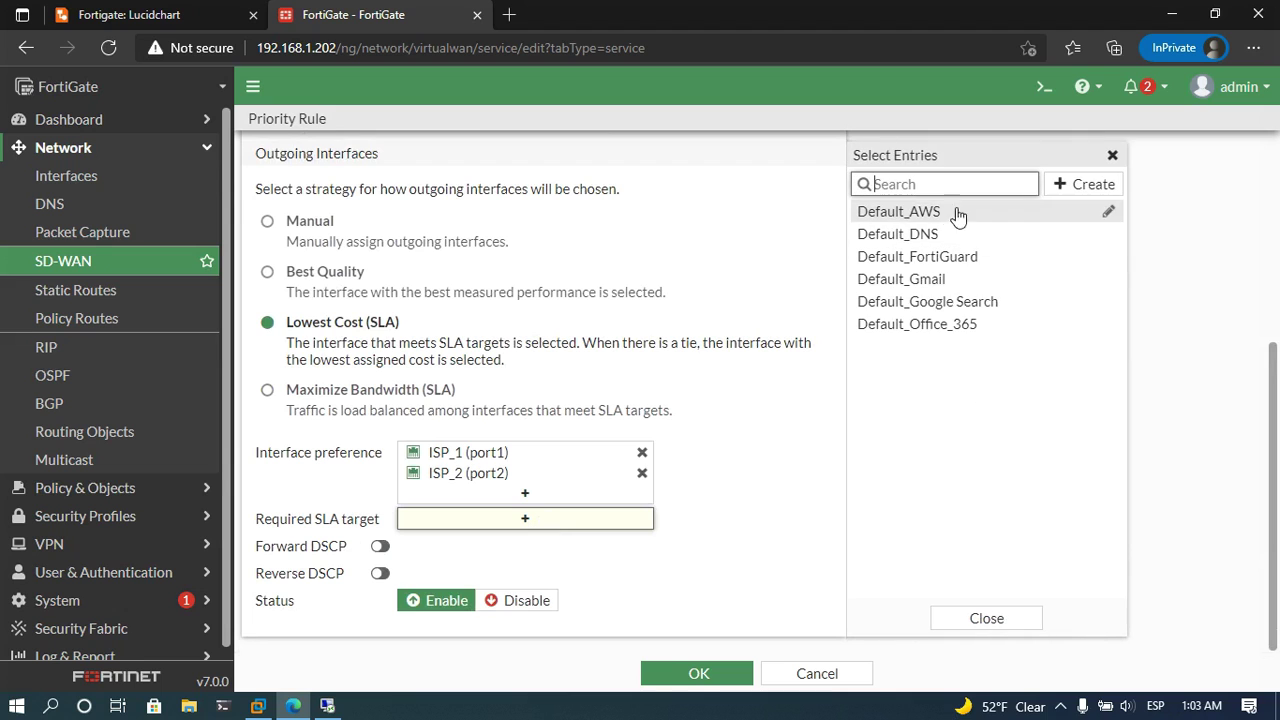
click(947, 212)
click(760, 245)
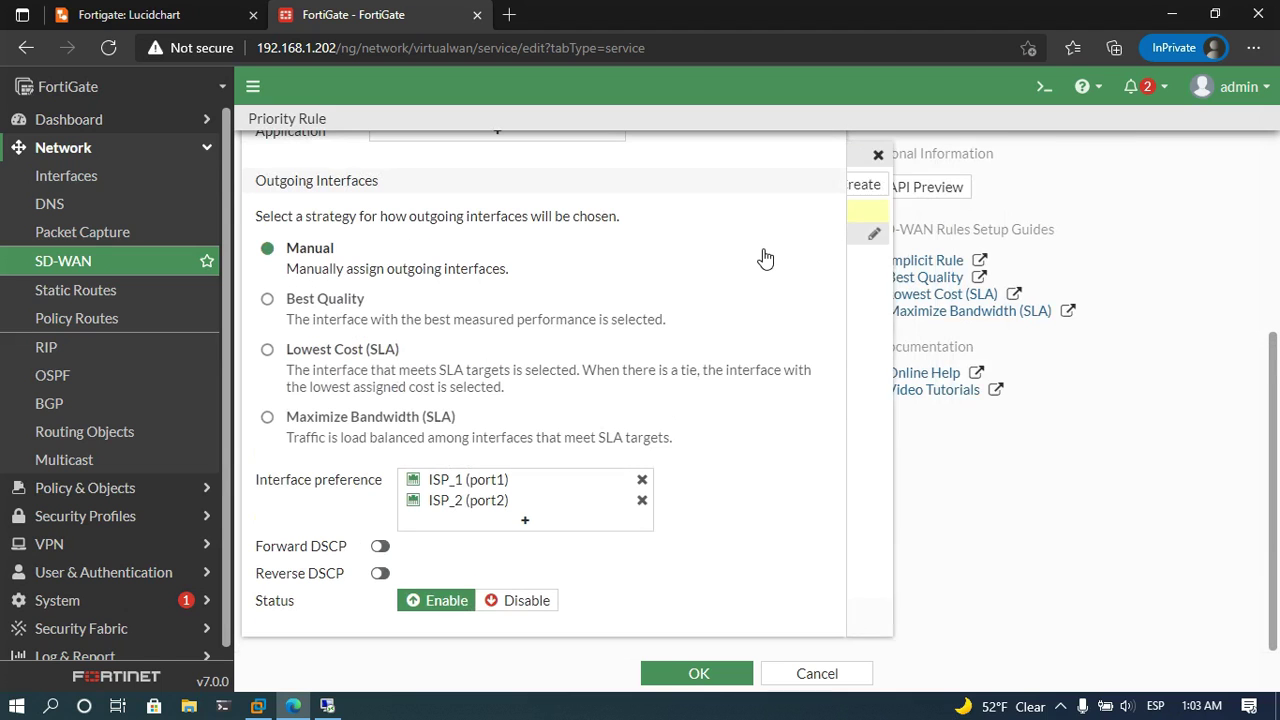
click(288, 352)
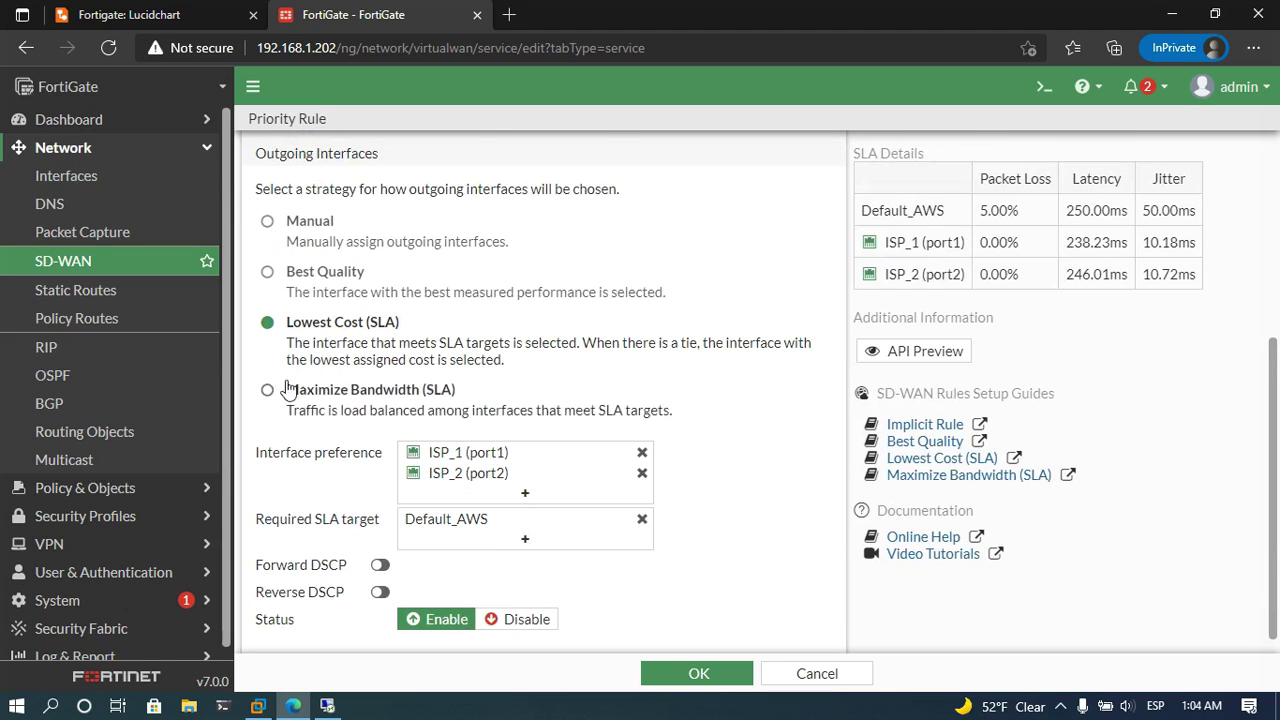
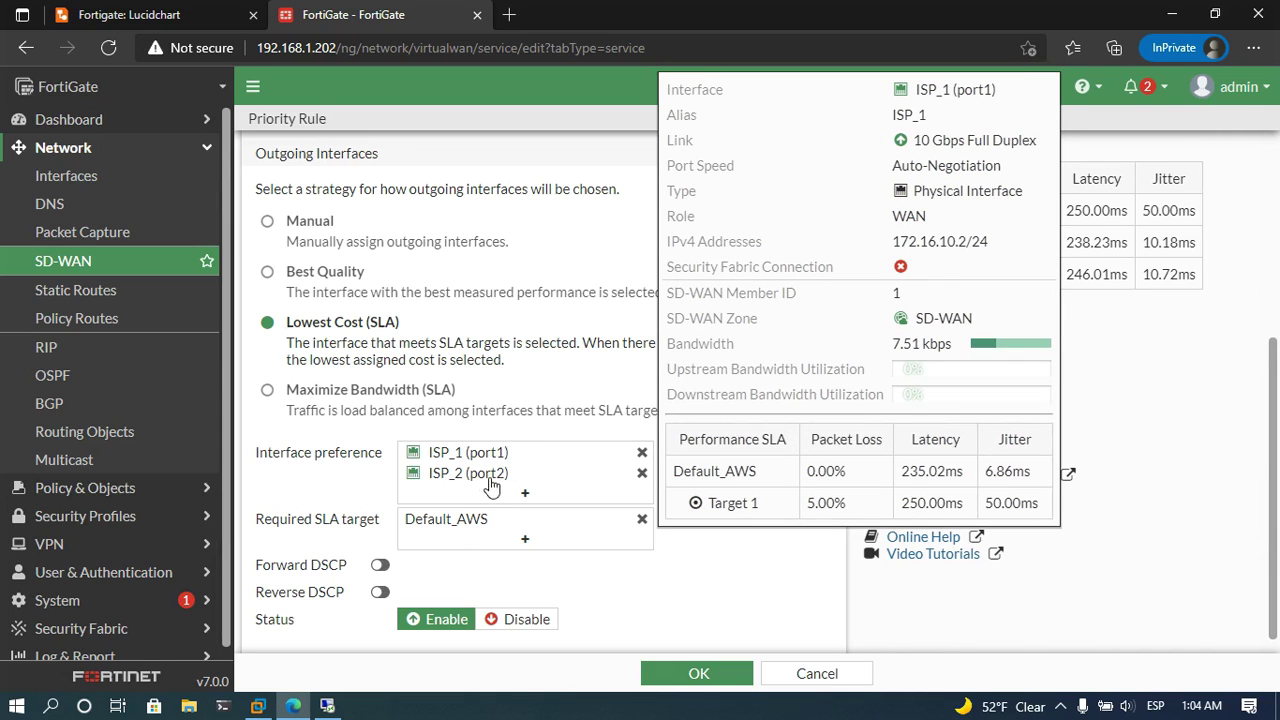
mouse_move(497, 528)
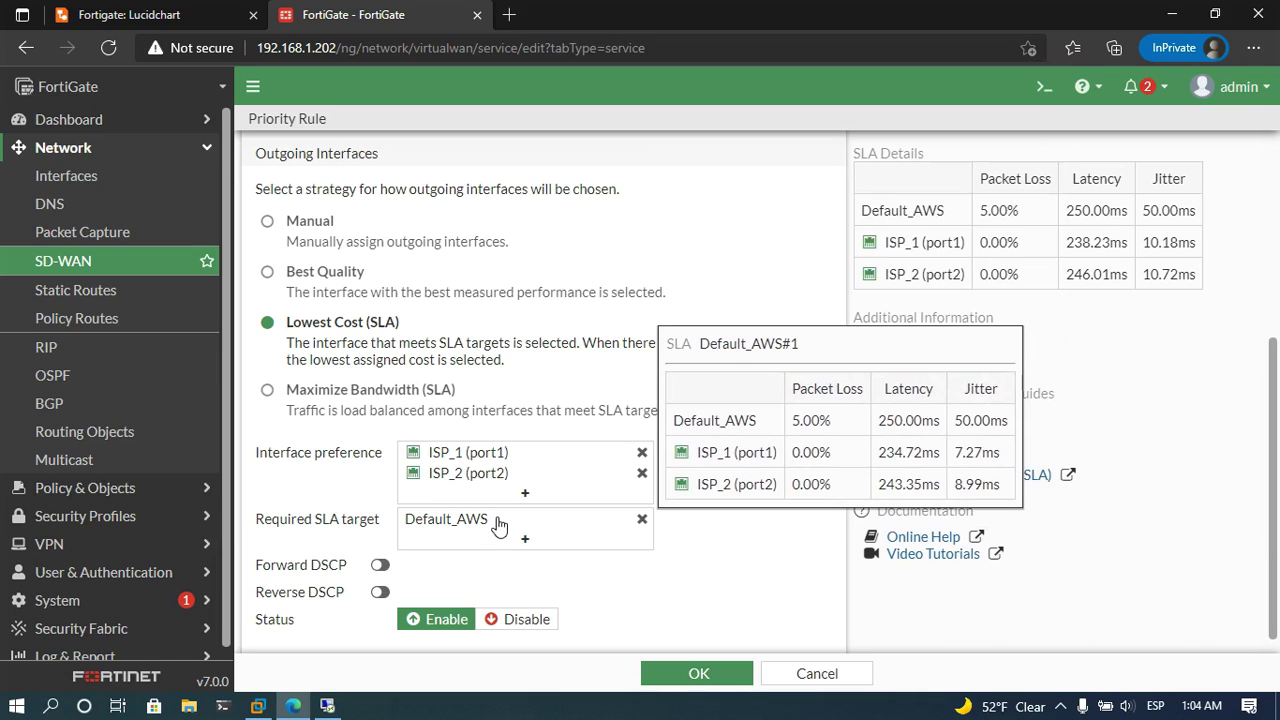
mouse_move(470, 457)
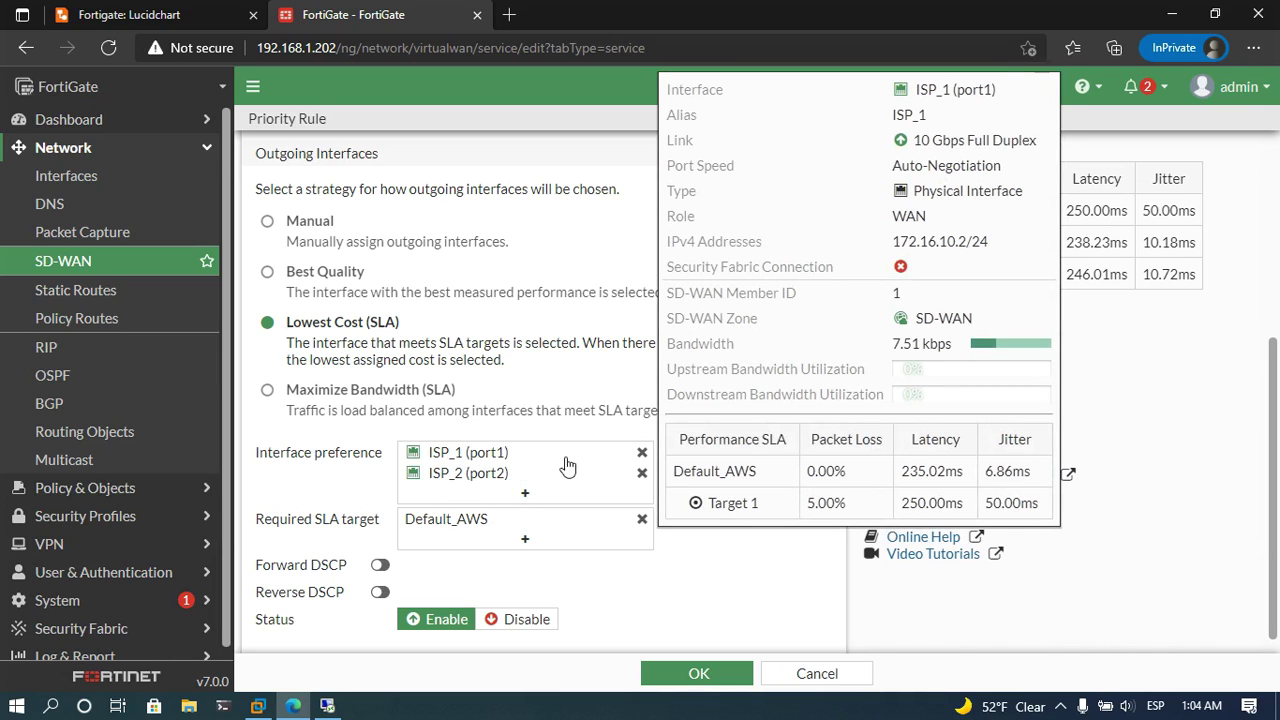
mouse_move(463, 482)
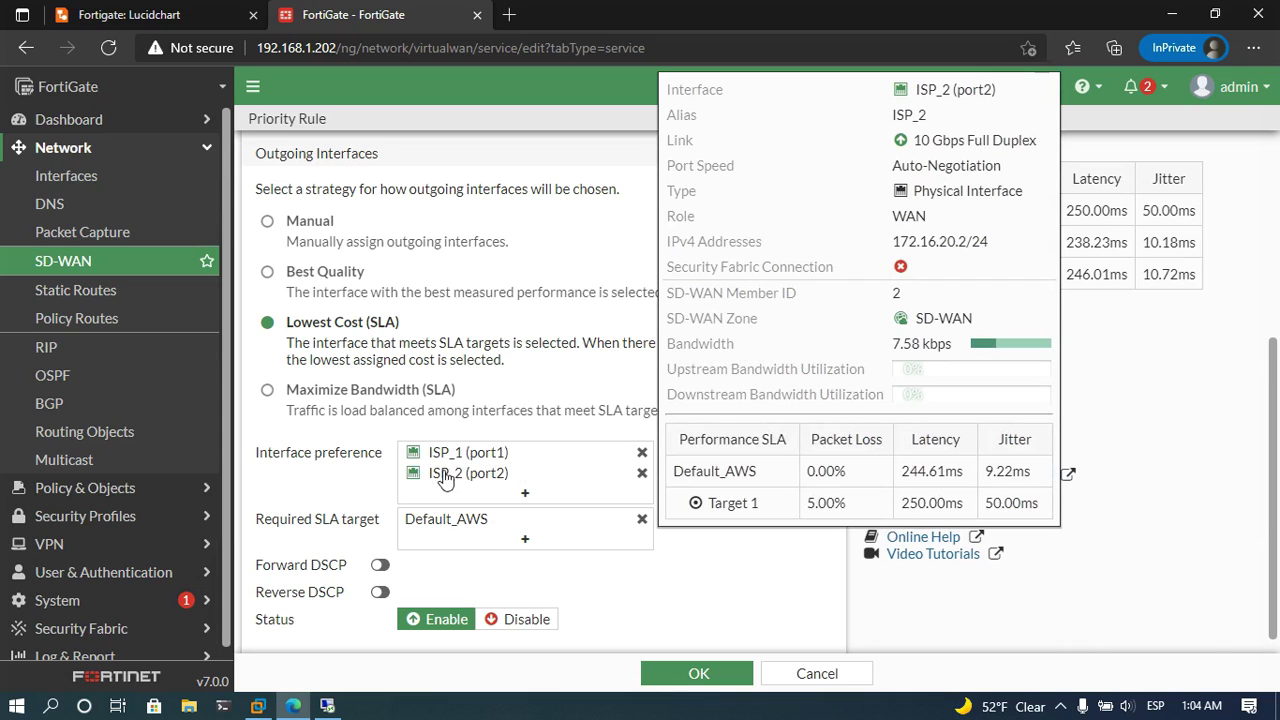
click(690, 674)
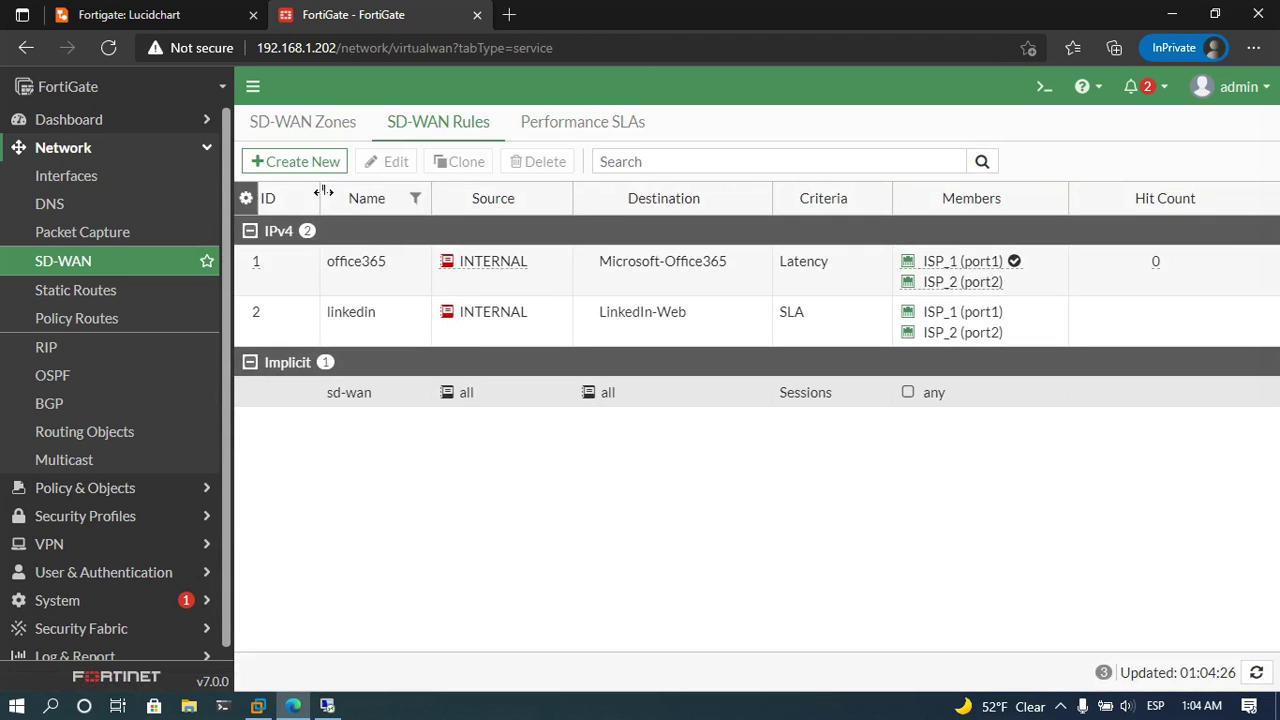
Start another SD-WAN rule with the Maximize Bandwidth (SLA) strategy and name it facebook.
click(292, 160)
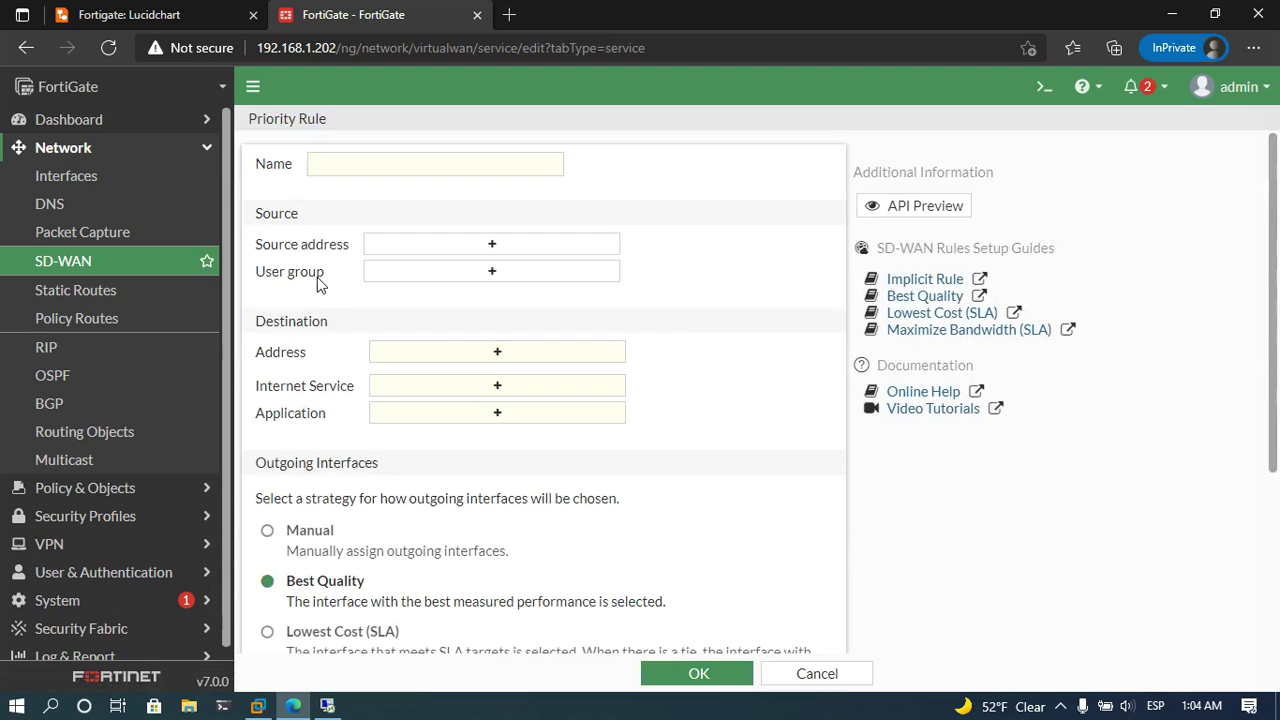
scroll(318, 285, down, 3)
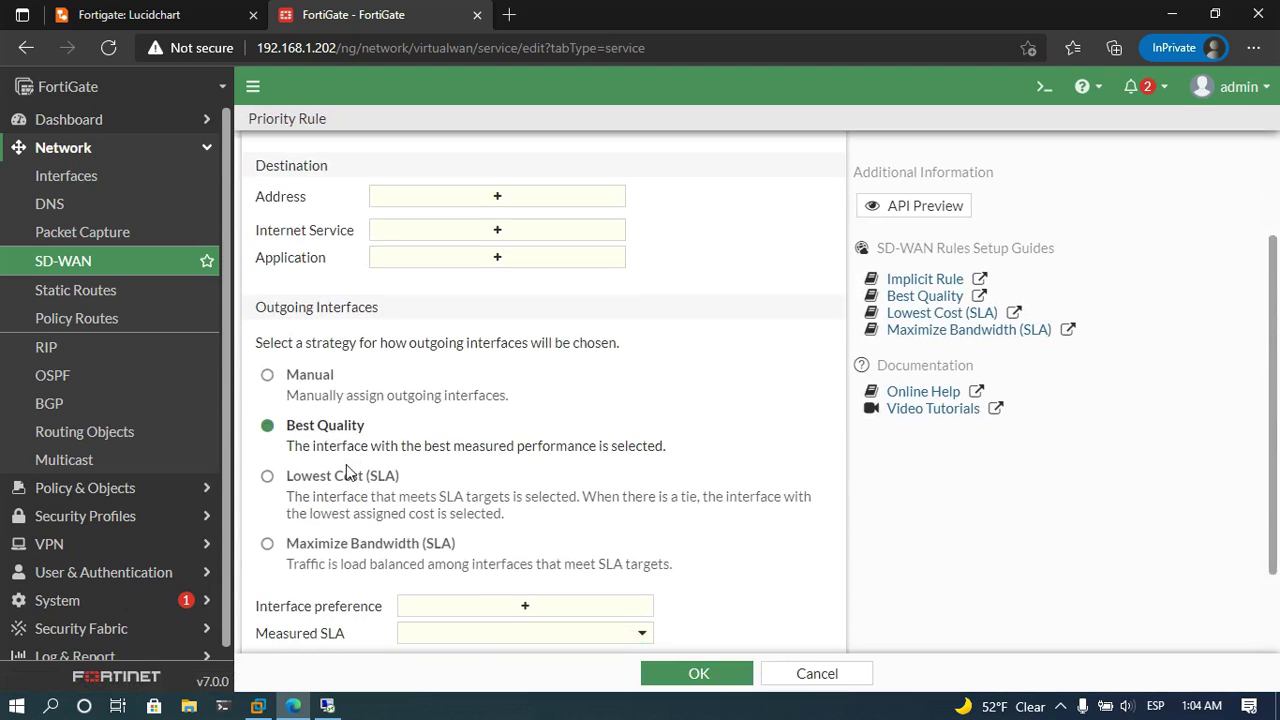
click(306, 552)
scroll(258, 536, down, 2)
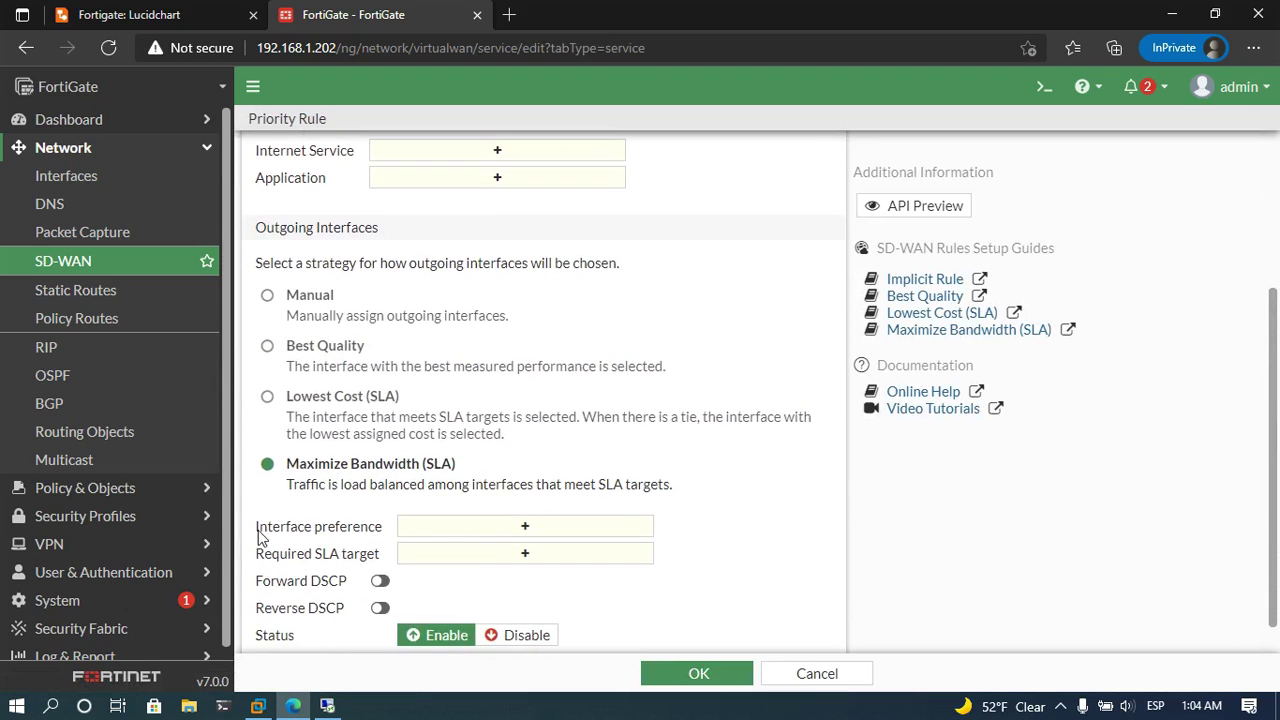
scroll(360, 480, up, 4)
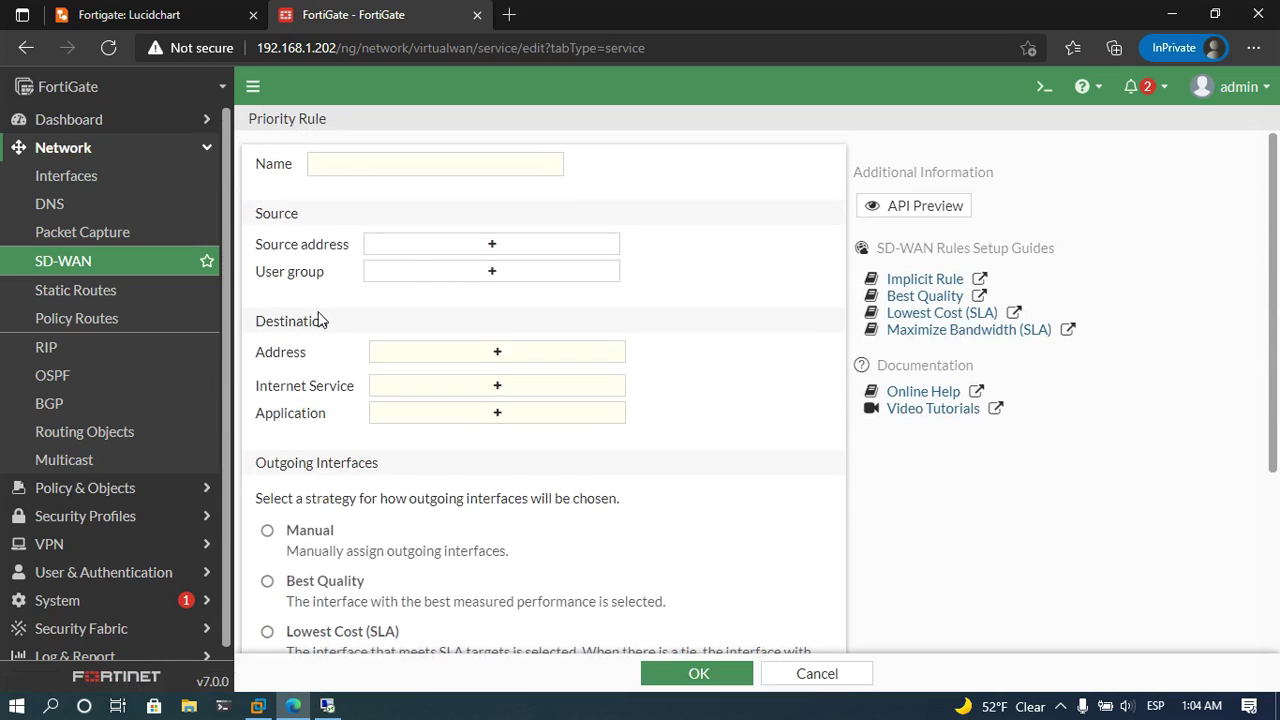
click(374, 172)
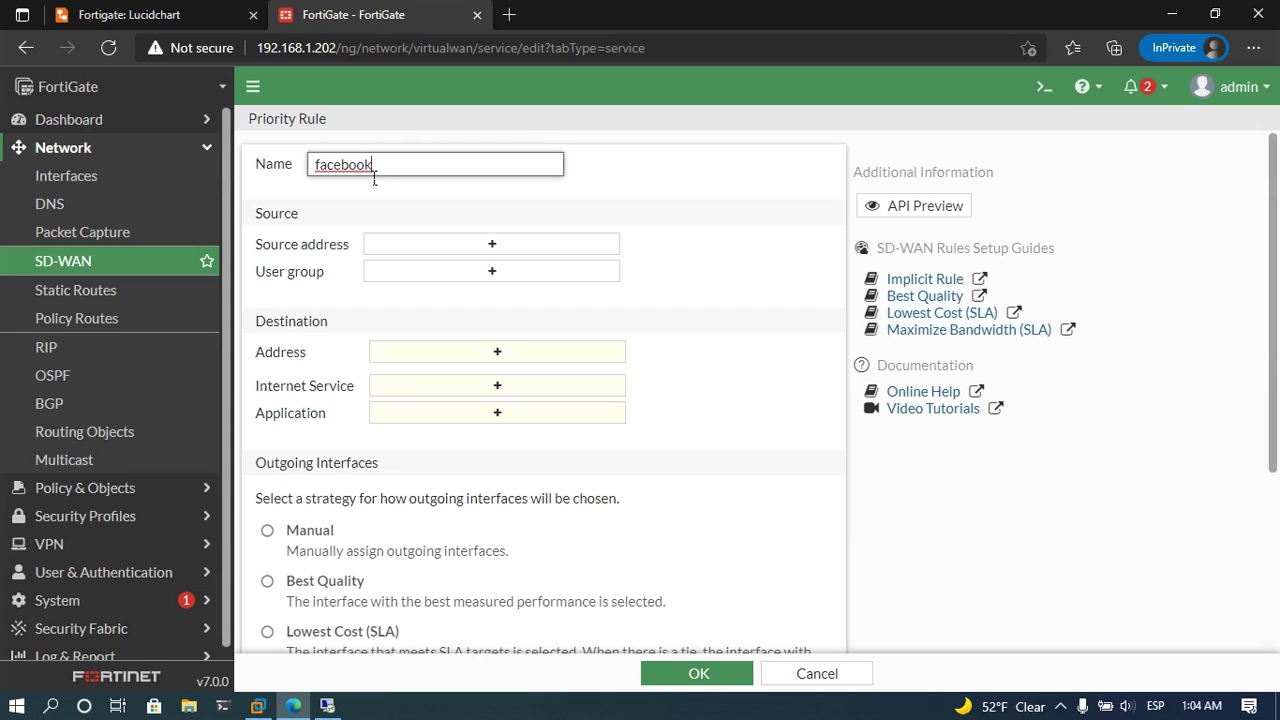
Set the facebook rule's source address to INTERNAL and its Internet service destination to Facebook-Web.
click(440, 248)
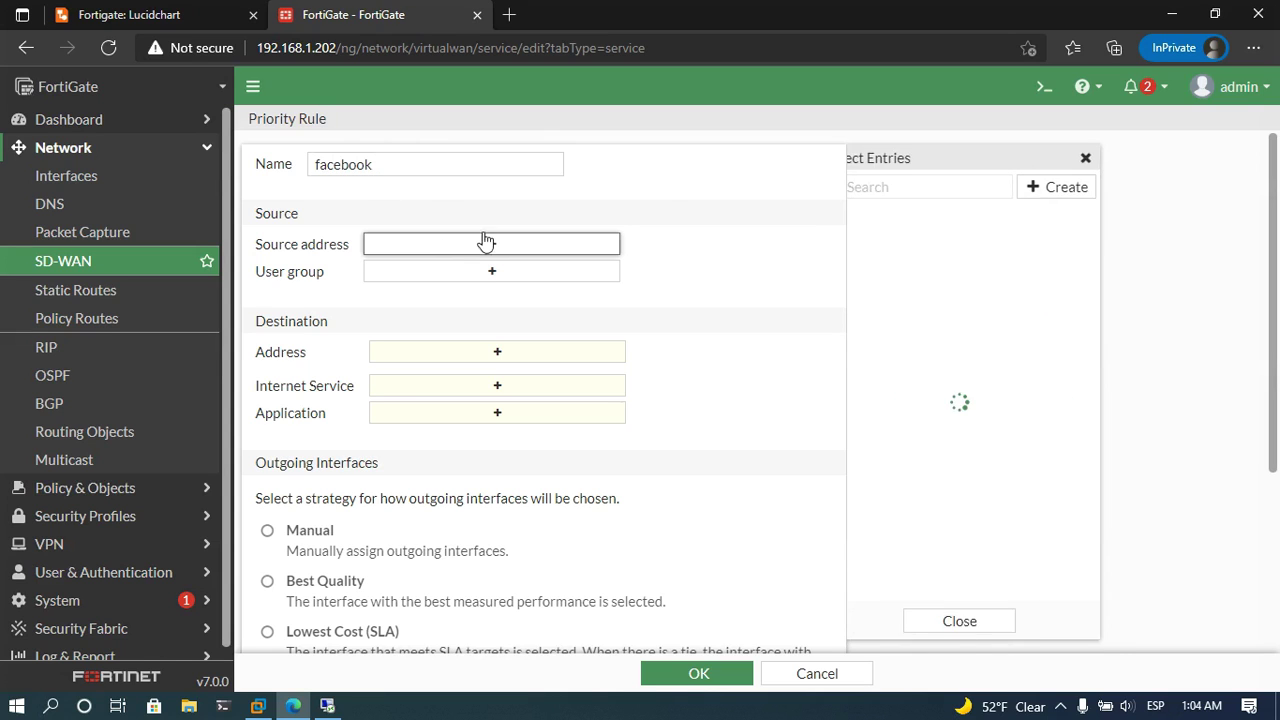
click(937, 336)
click(761, 282)
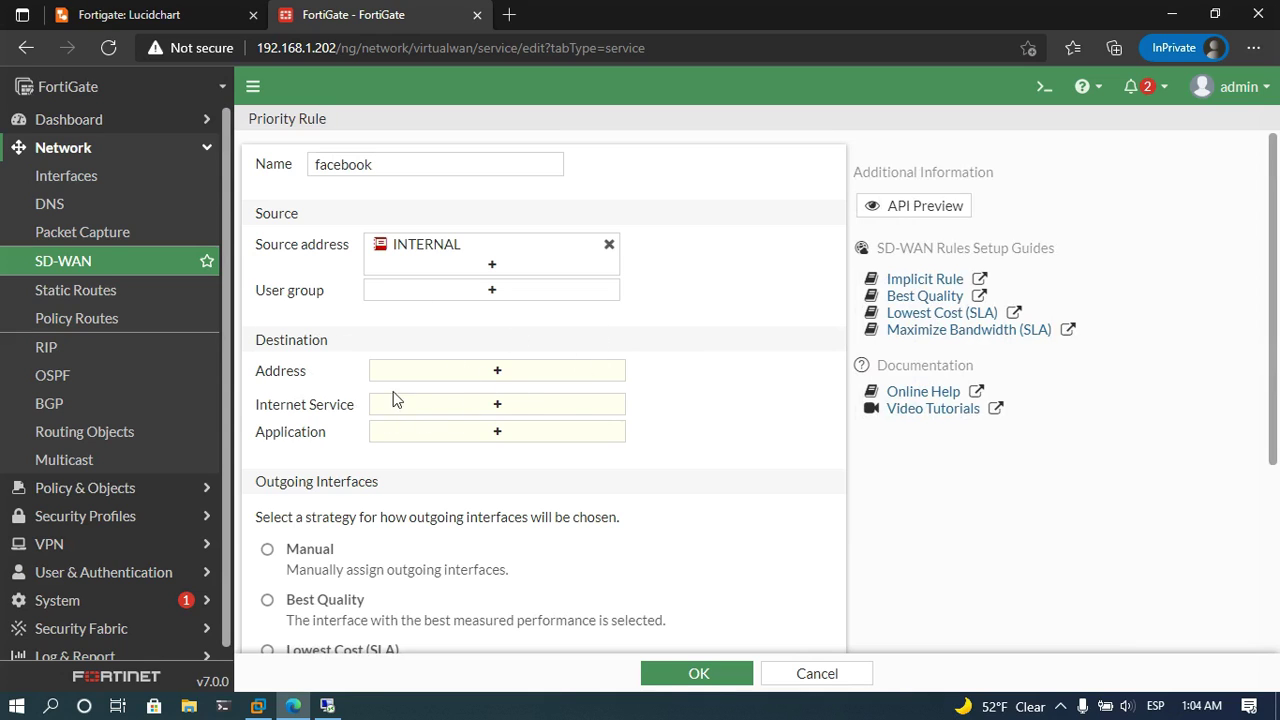
click(506, 408)
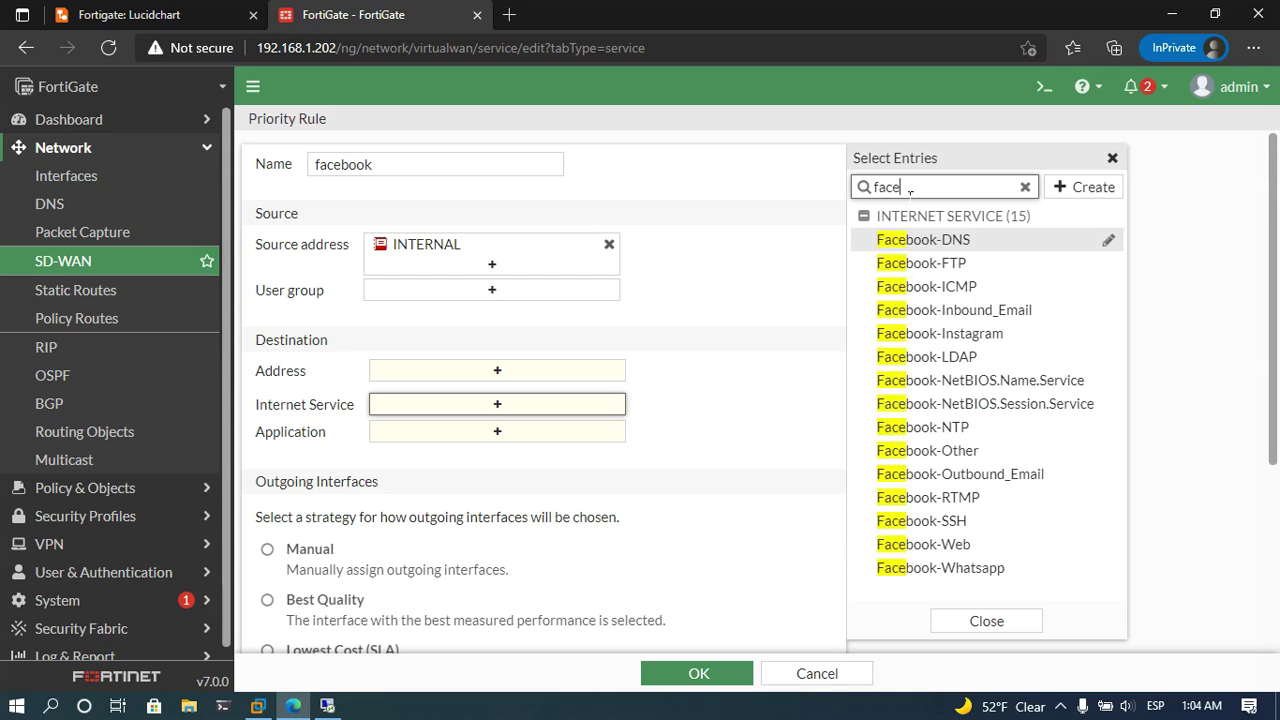
click(912, 544)
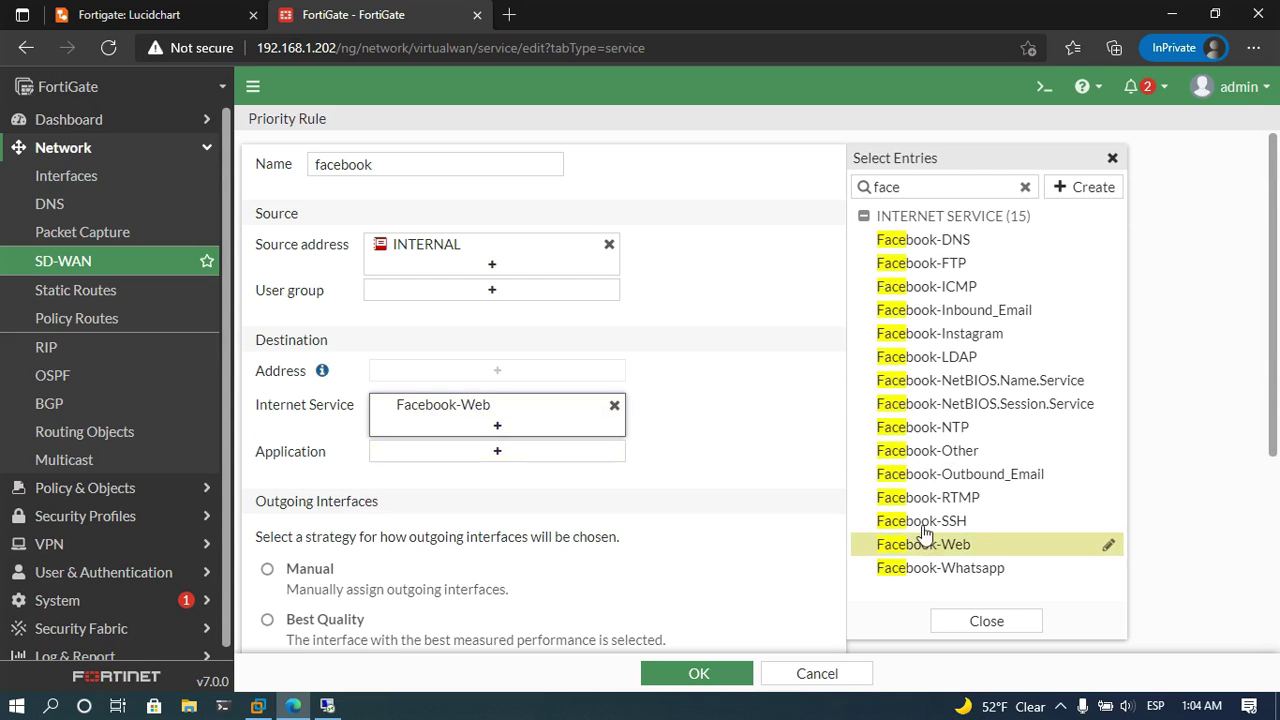
click(787, 417)
Set the facebook rule's interface preference to ISP_1 (port1) followed by ISP_2 (port2).
scroll(700, 434, down, 3)
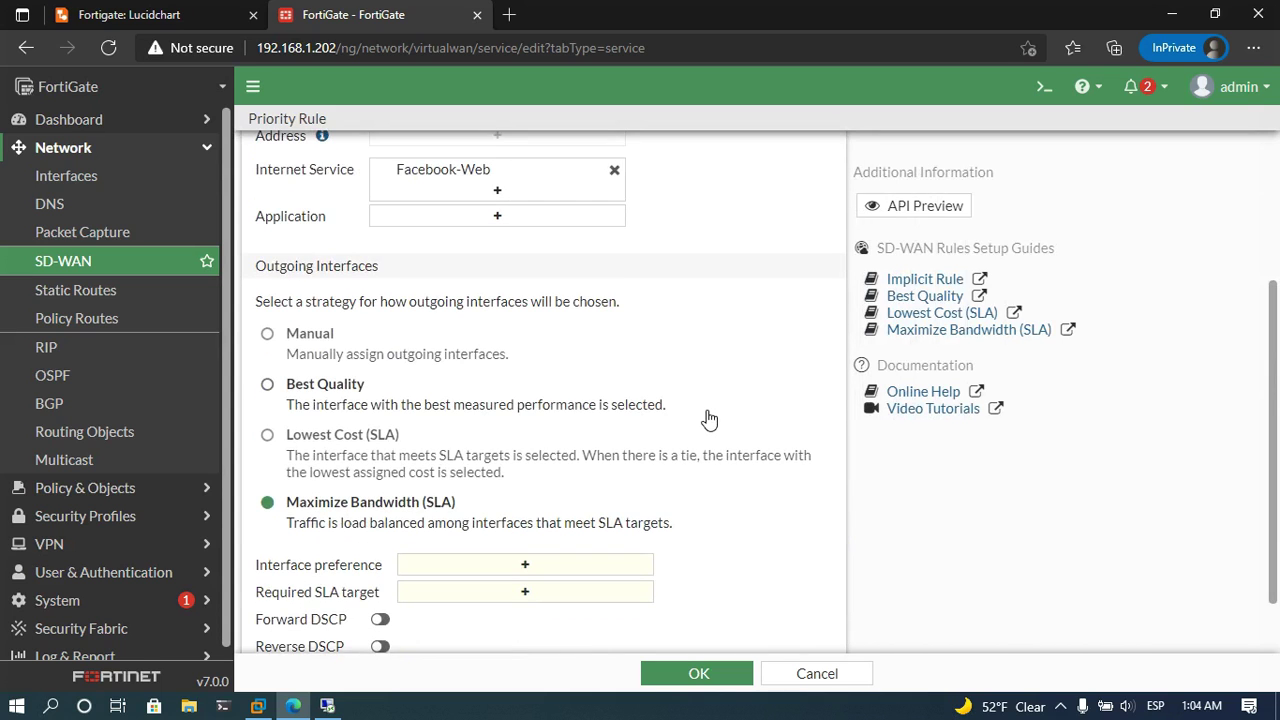
click(503, 492)
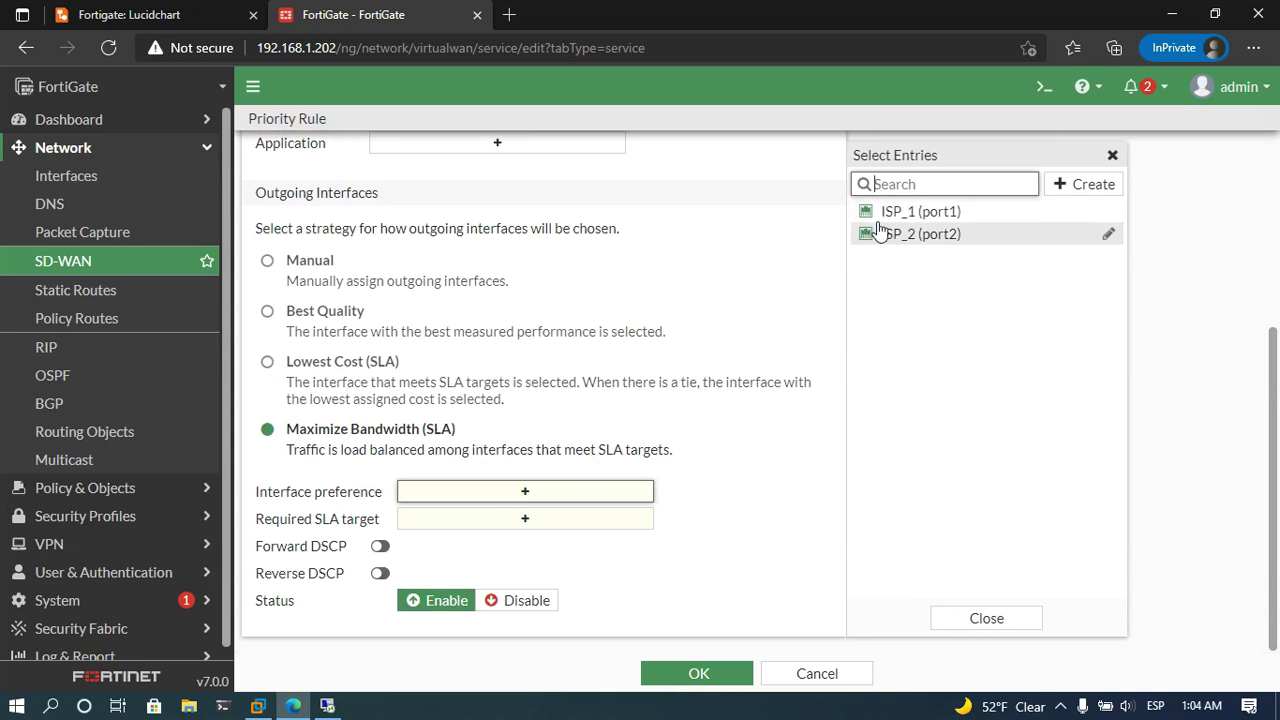
click(918, 214)
click(924, 240)
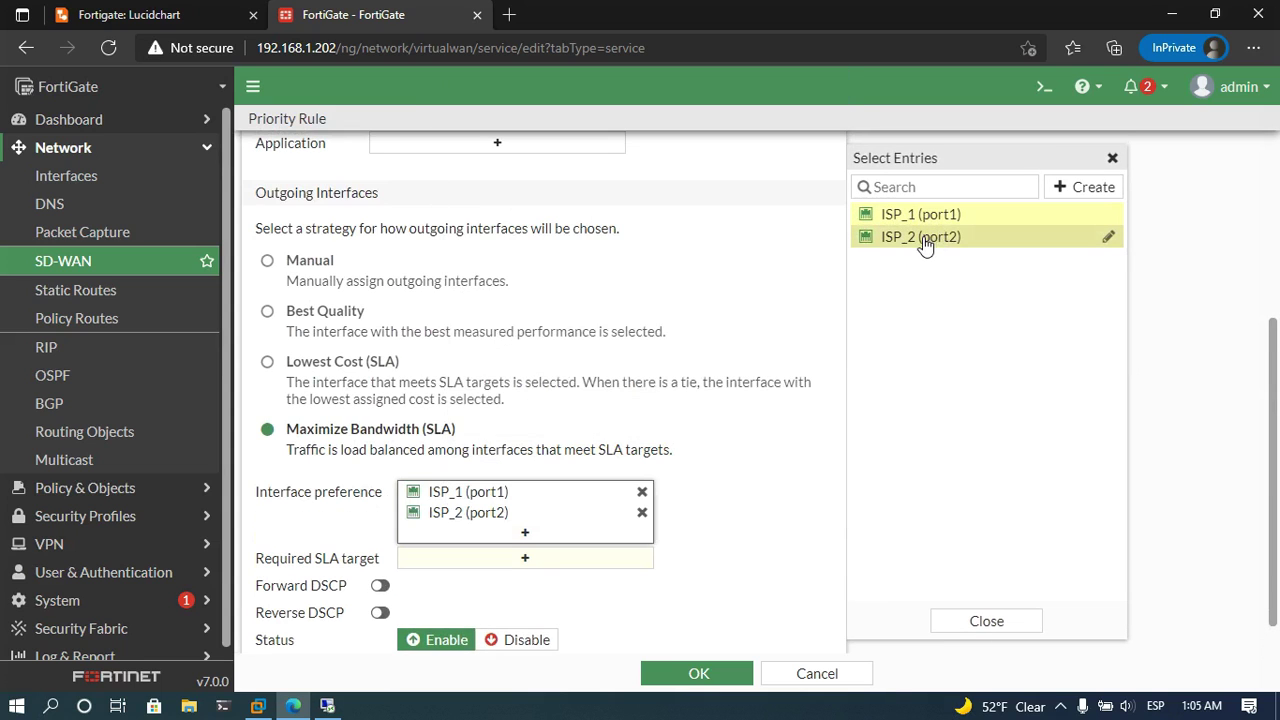
Set the required SLA target to Default_AWS and save the facebook rule.
click(598, 562)
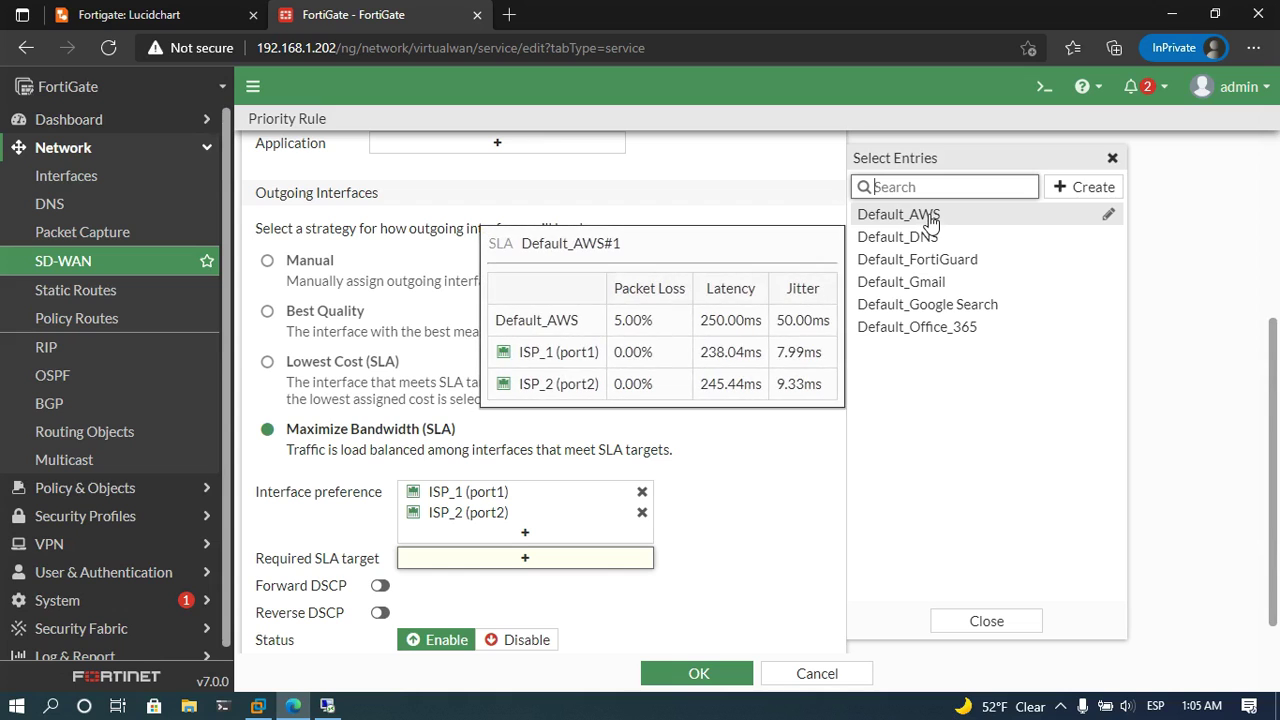
click(930, 216)
click(760, 494)
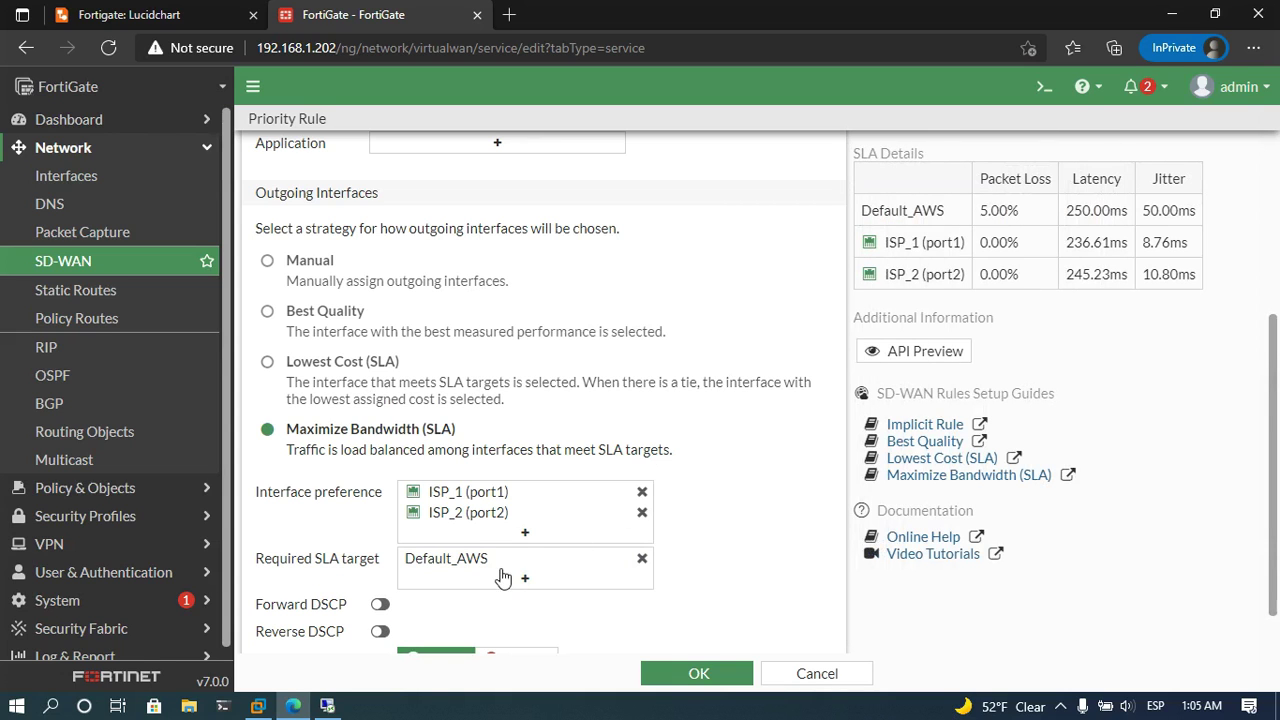
scroll(495, 560, down, 1)
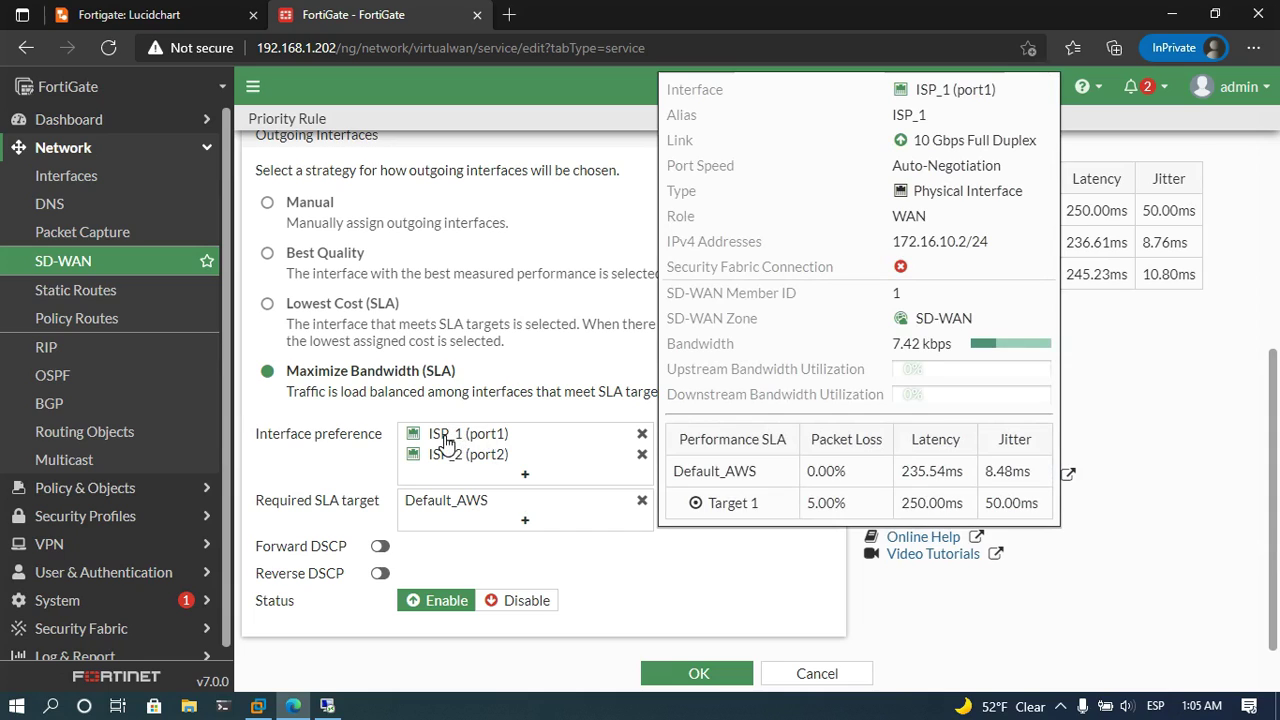
mouse_move(480, 470)
click(697, 671)
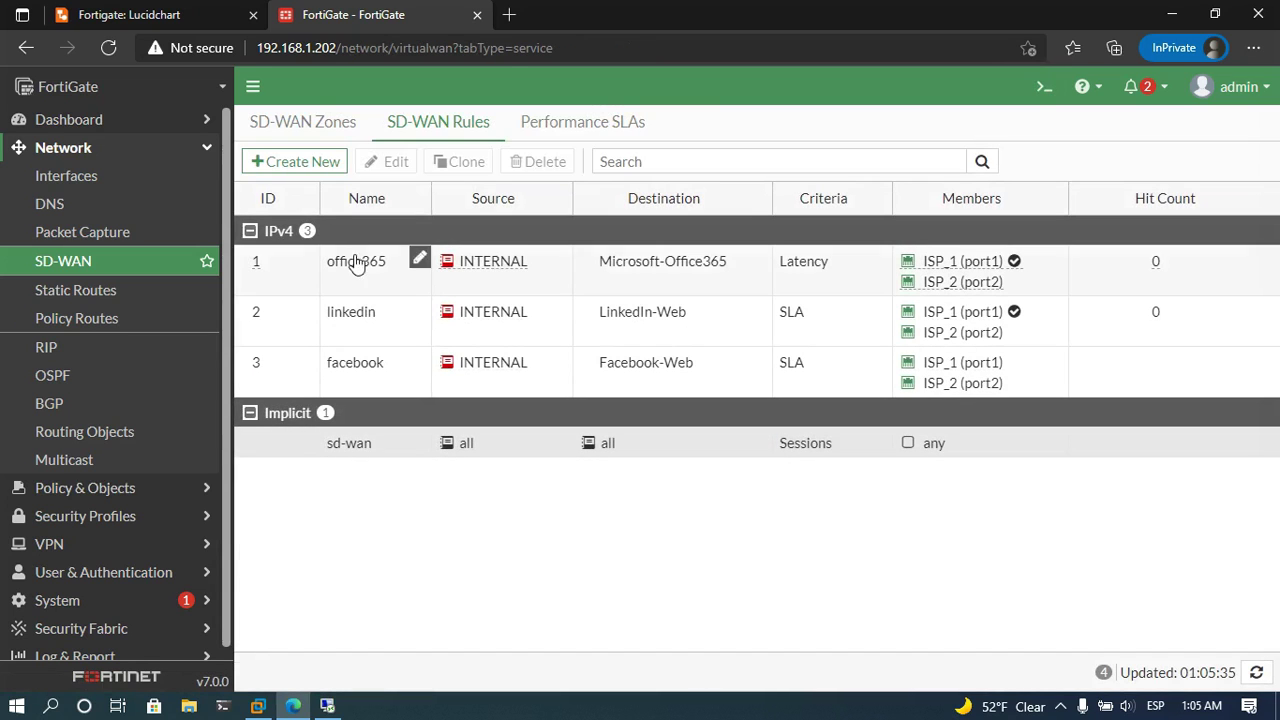
Start another SD-WAN rule and choose the Manual strategy for its outgoing interfaces.
click(306, 163)
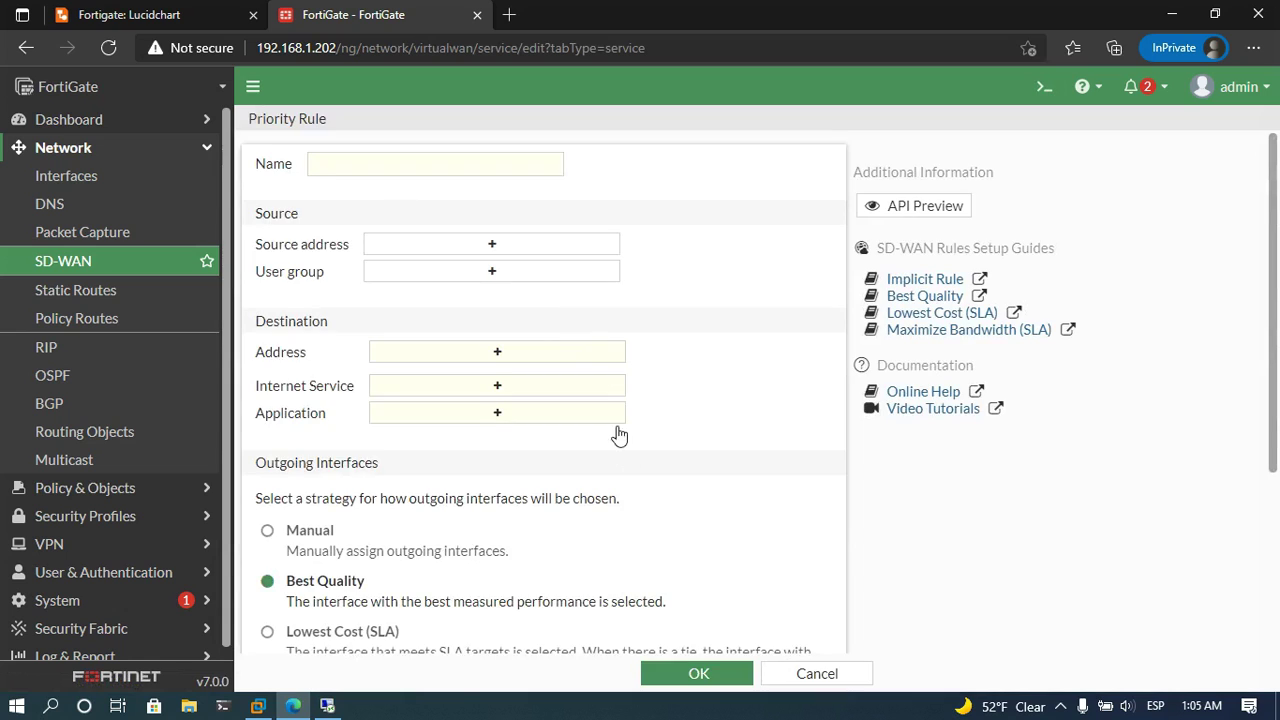
scroll(619, 434, down, 3)
click(267, 293)
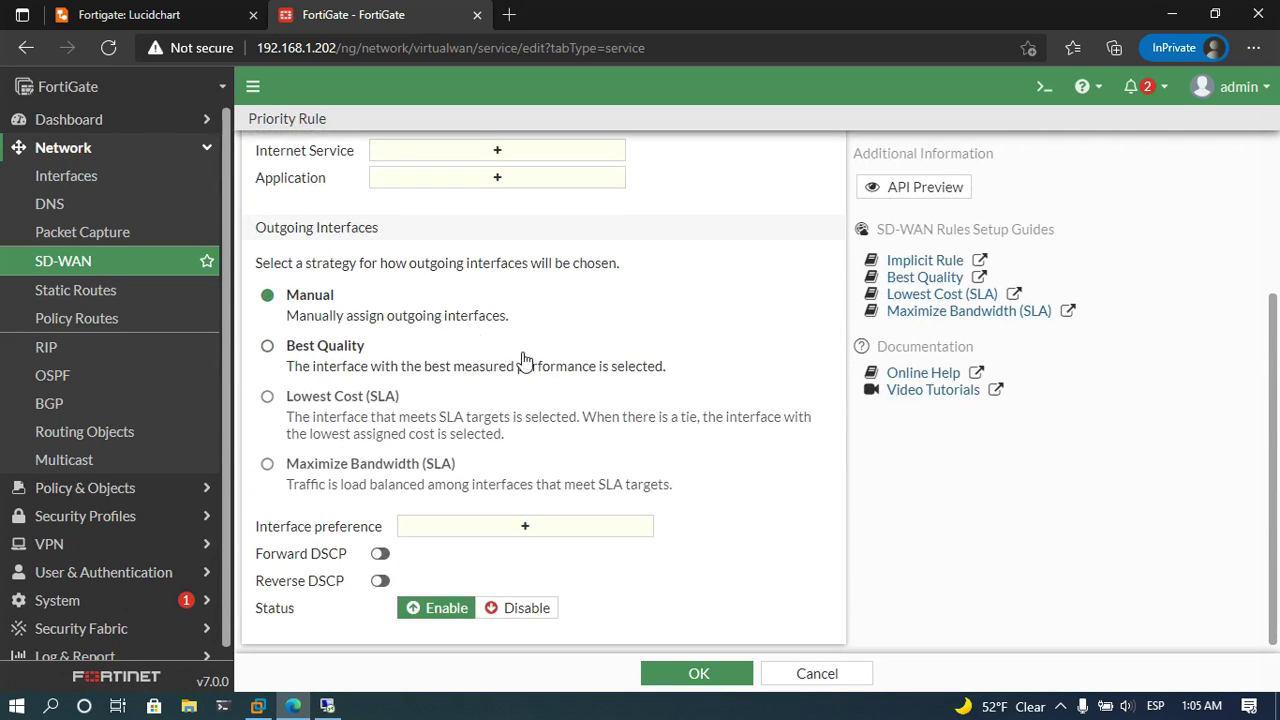
scroll(560, 445, up, 3)
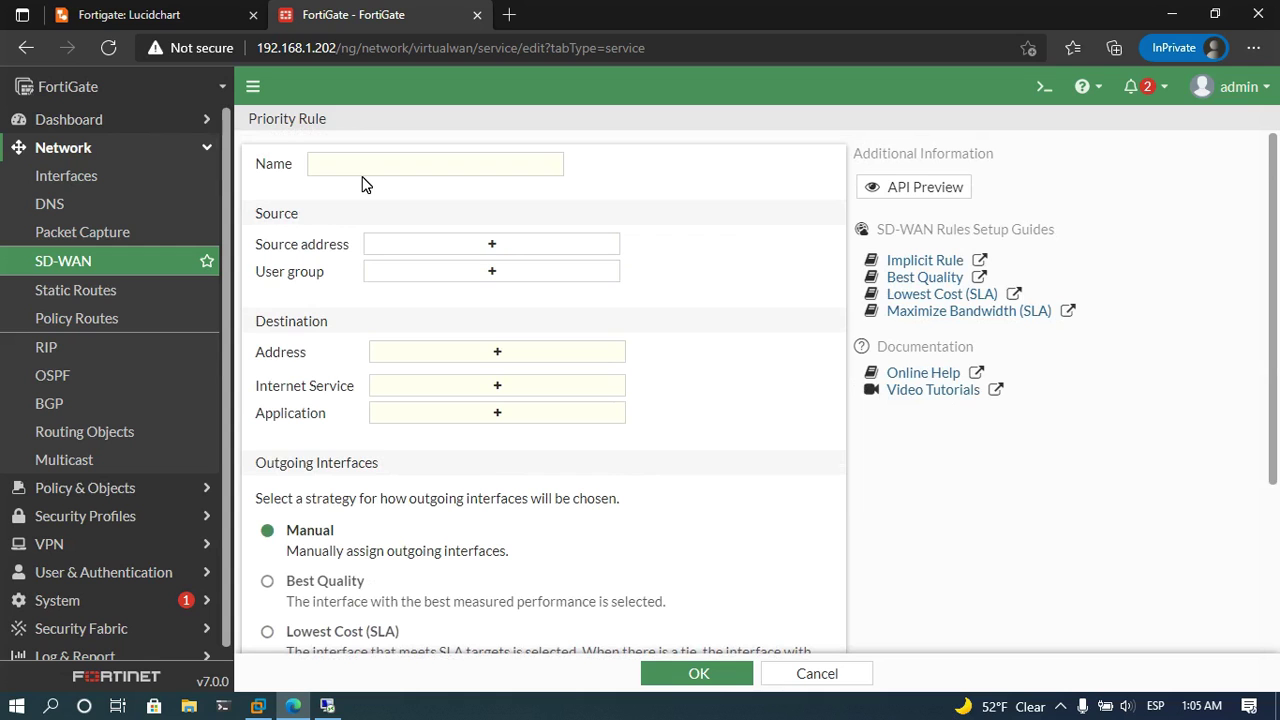
scroll(490, 436, down, 2)
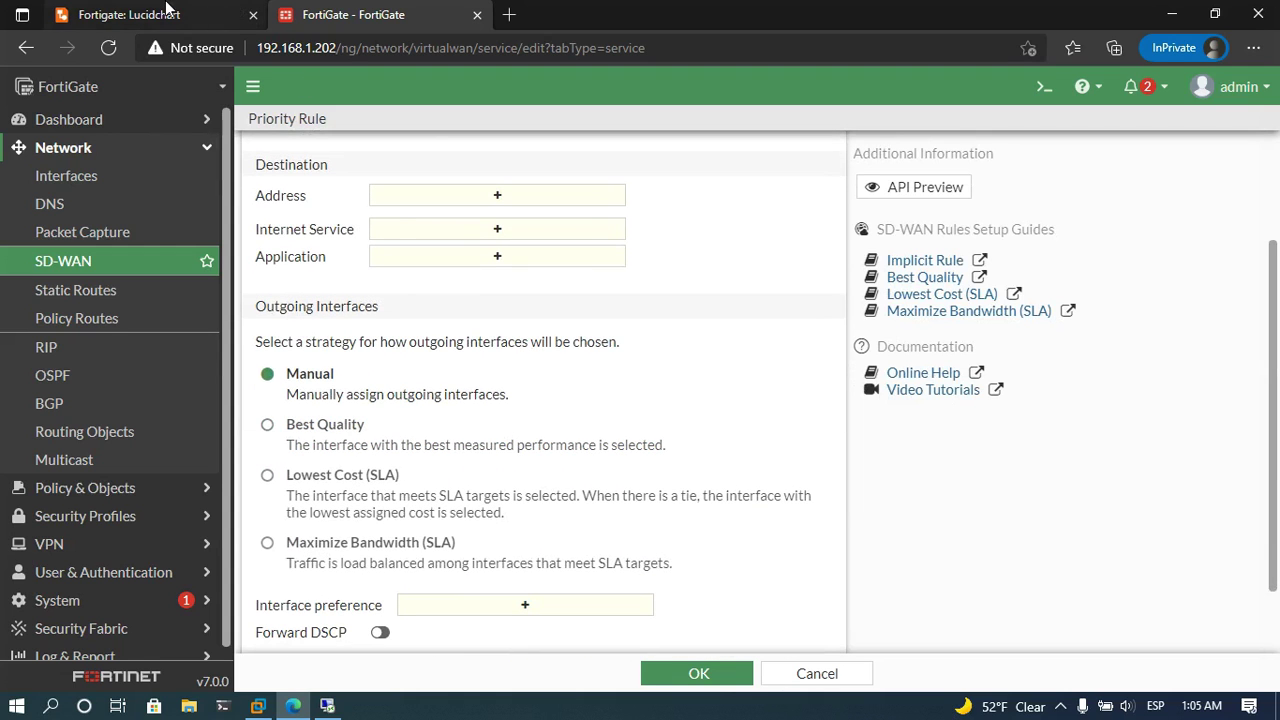
Check the internal client's IP address in the Lucidchart diagram, and name the manual FortiGate rule WINDOWS10.
click(167, 12)
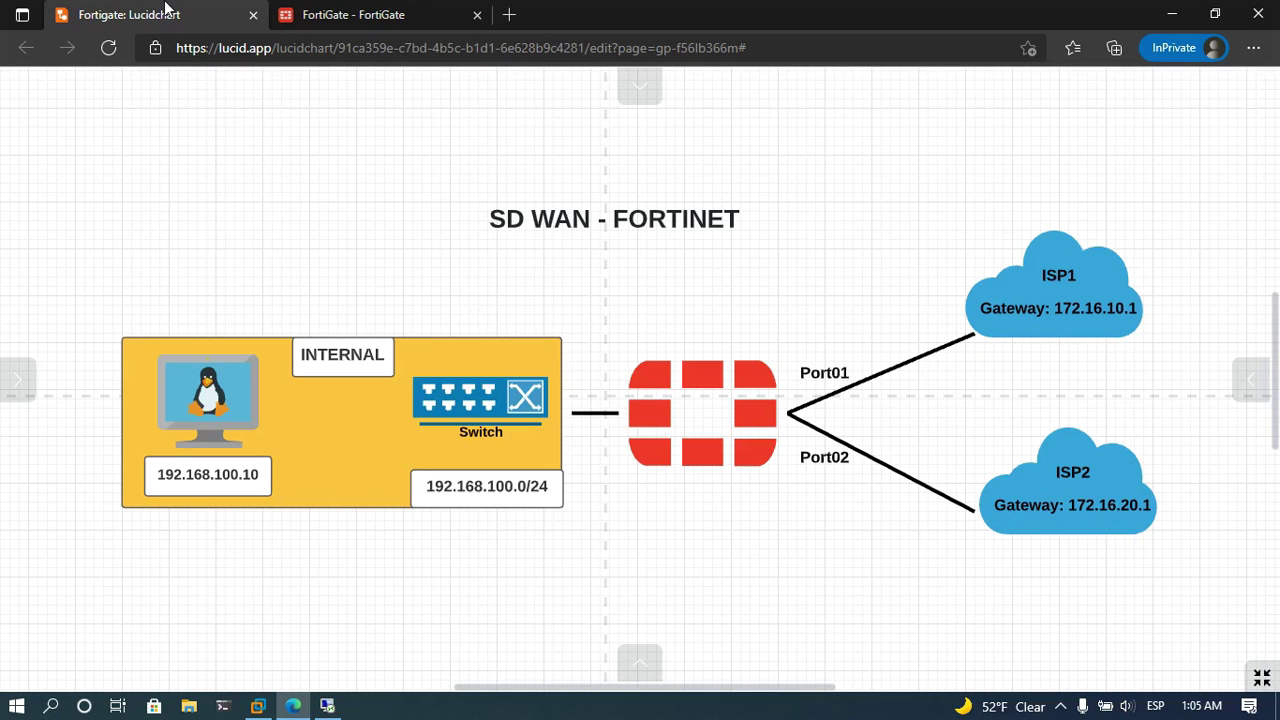
click(240, 487)
click(335, 15)
scroll(513, 427, up, 3)
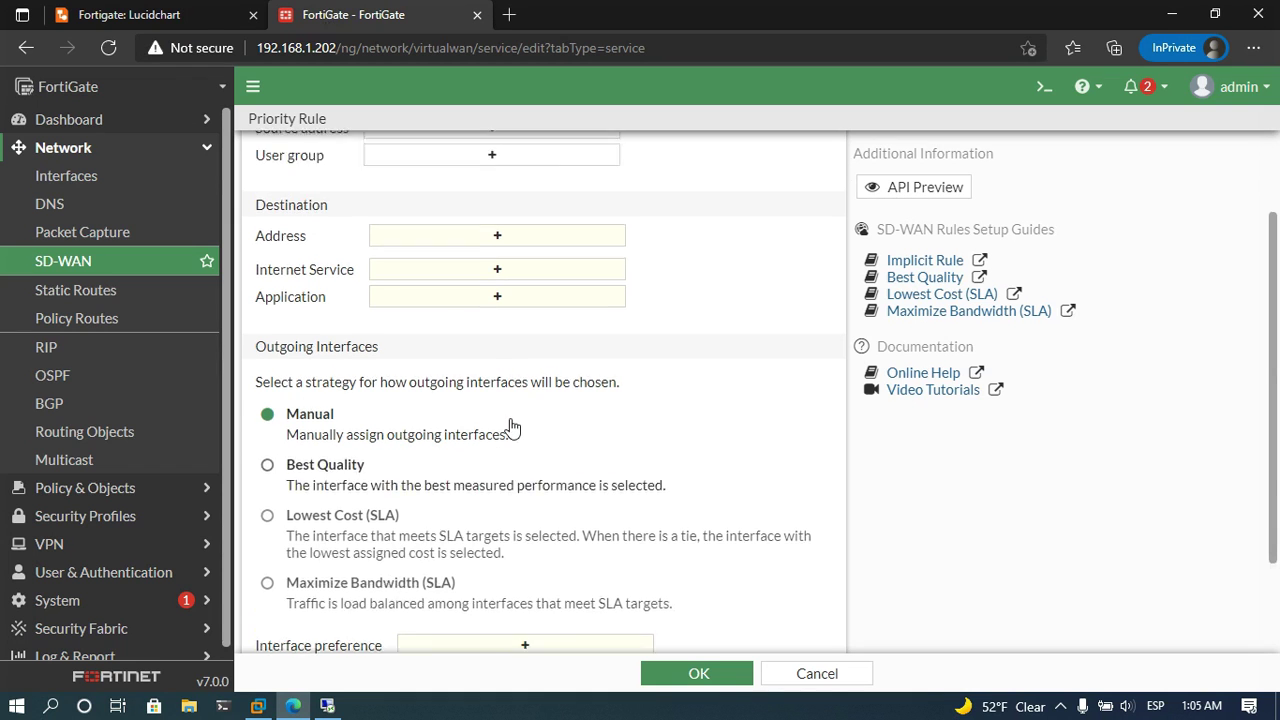
click(374, 166)
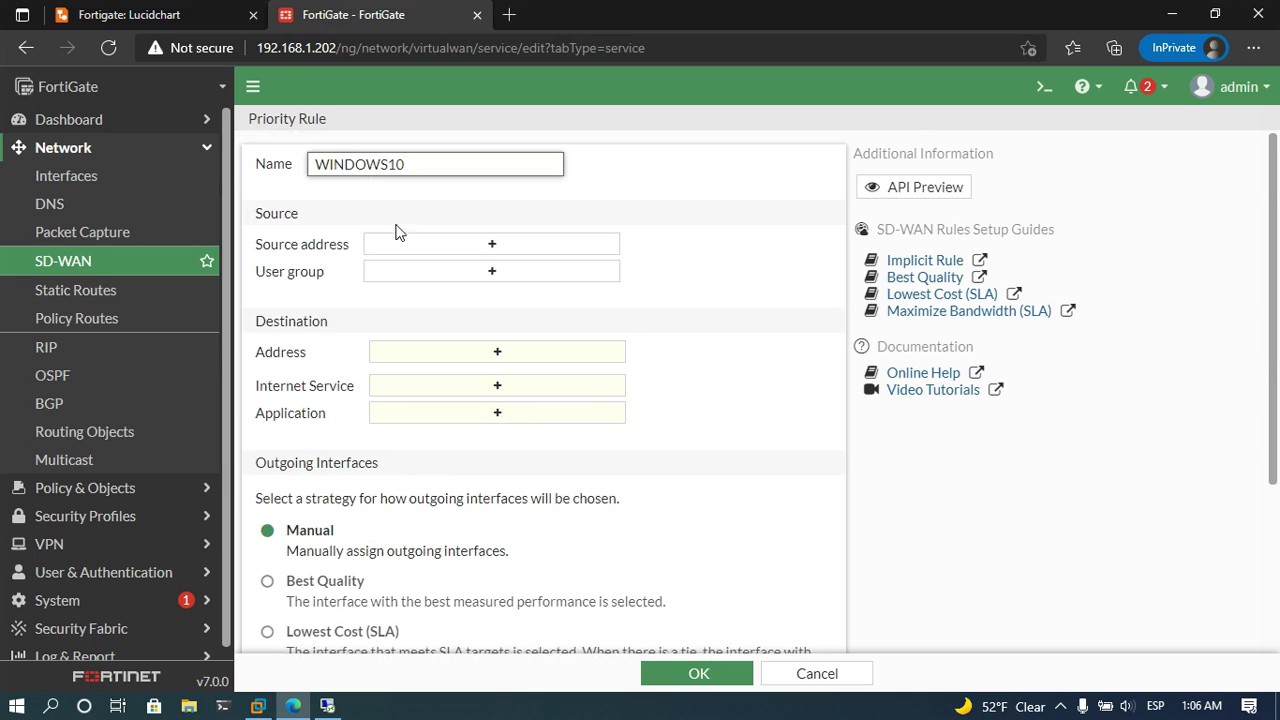
Set the WINDOWS10 rule's source address to WINDOWS 10 and its destination address to all.
click(437, 248)
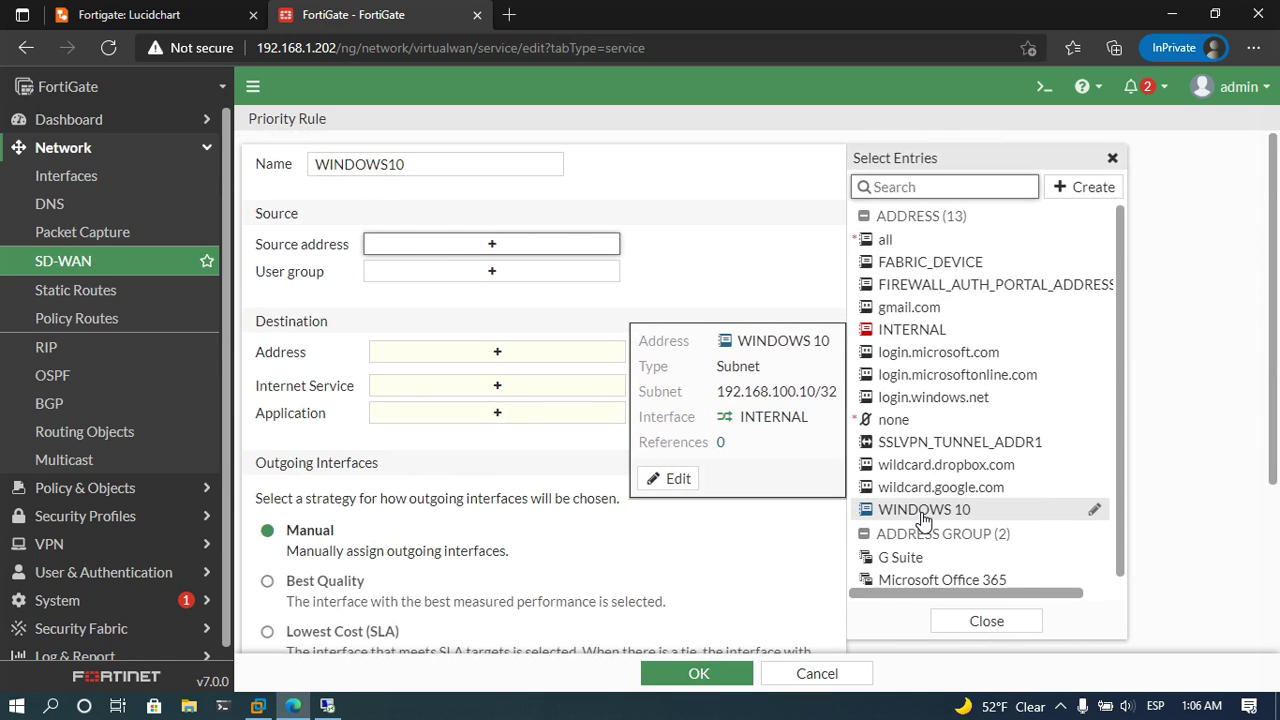
click(922, 511)
click(762, 334)
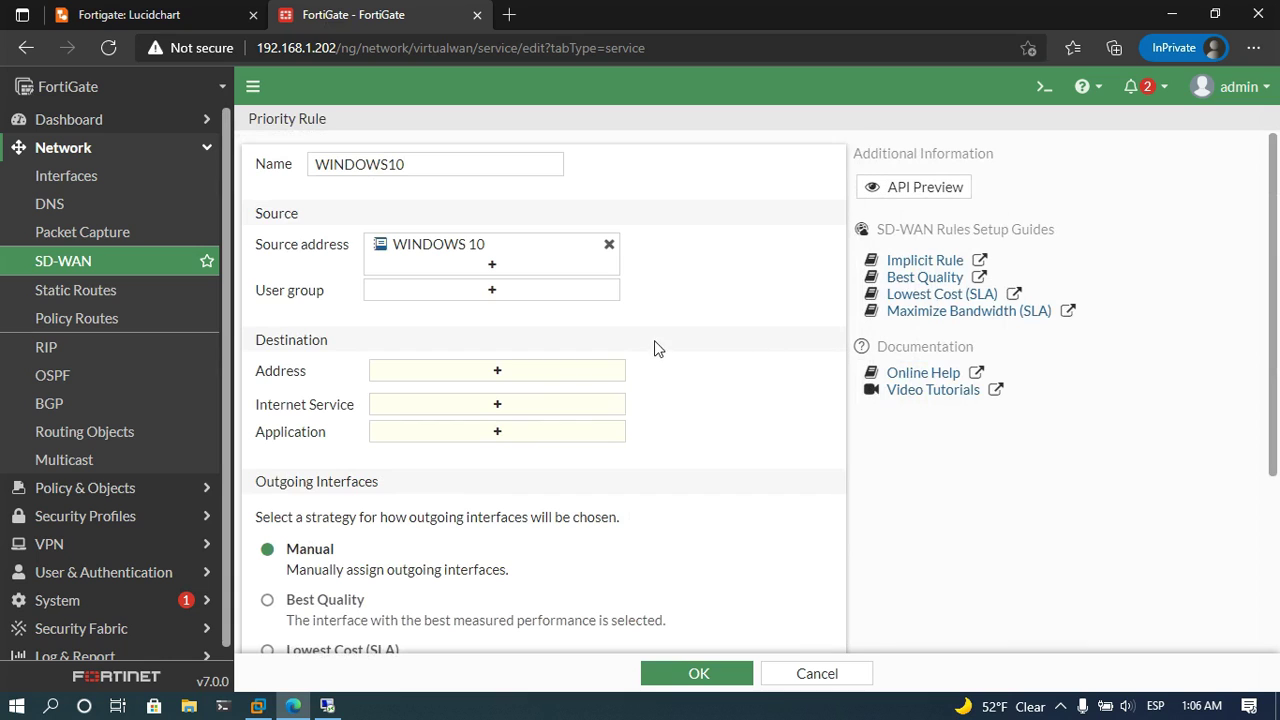
click(508, 371)
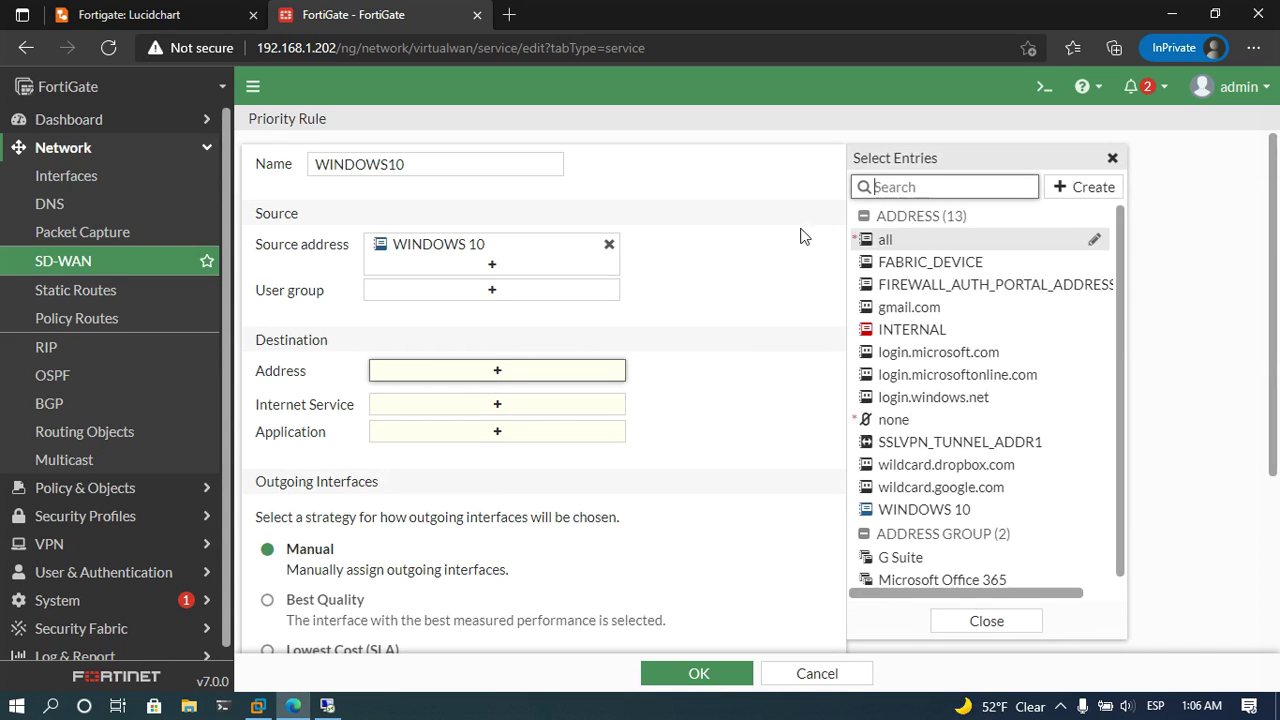
click(899, 241)
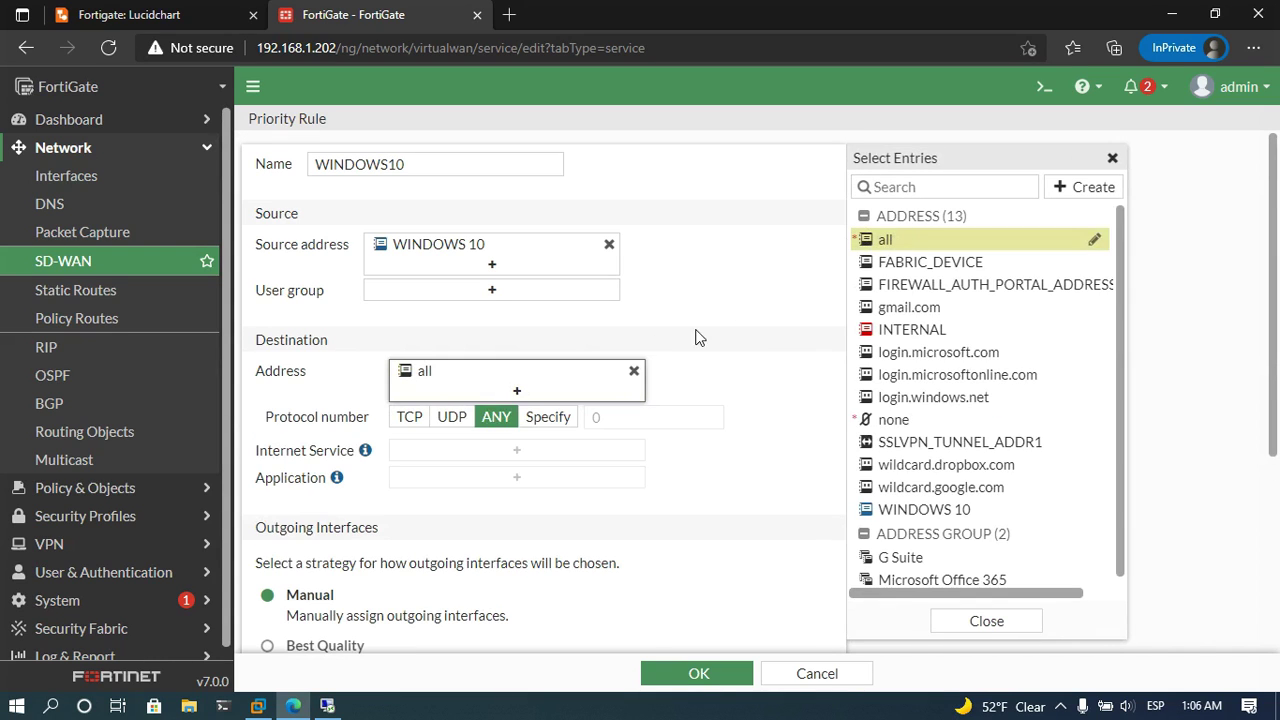
click(755, 378)
Set the WINDOWS10 rule's interface preference to ISP_2 (port2) and save the rule.
scroll(735, 383, down, 2)
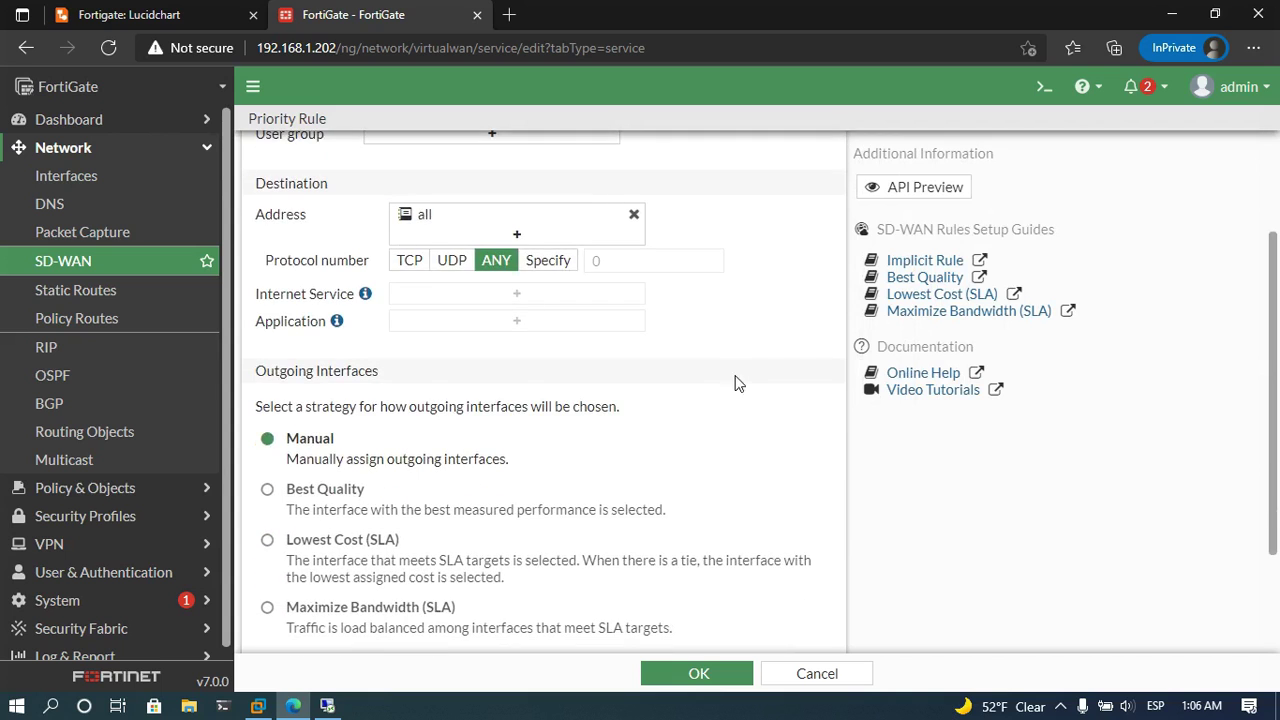
scroll(475, 438, down, 2)
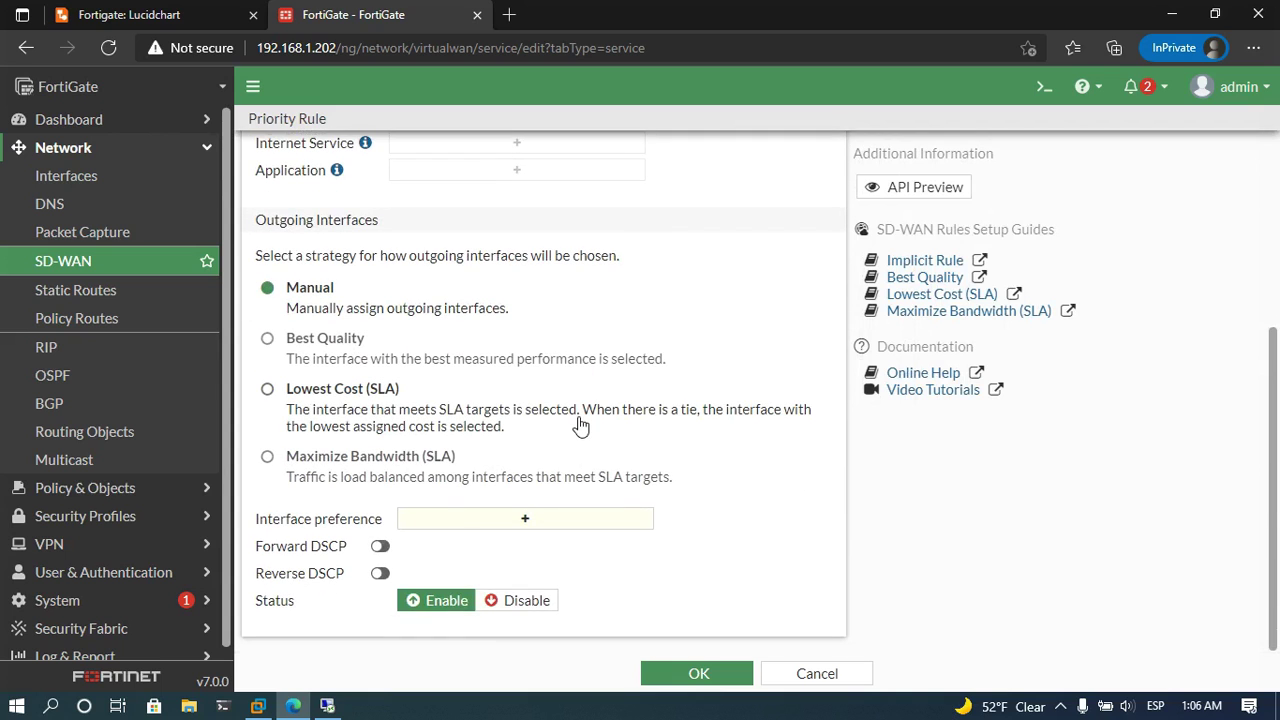
click(504, 521)
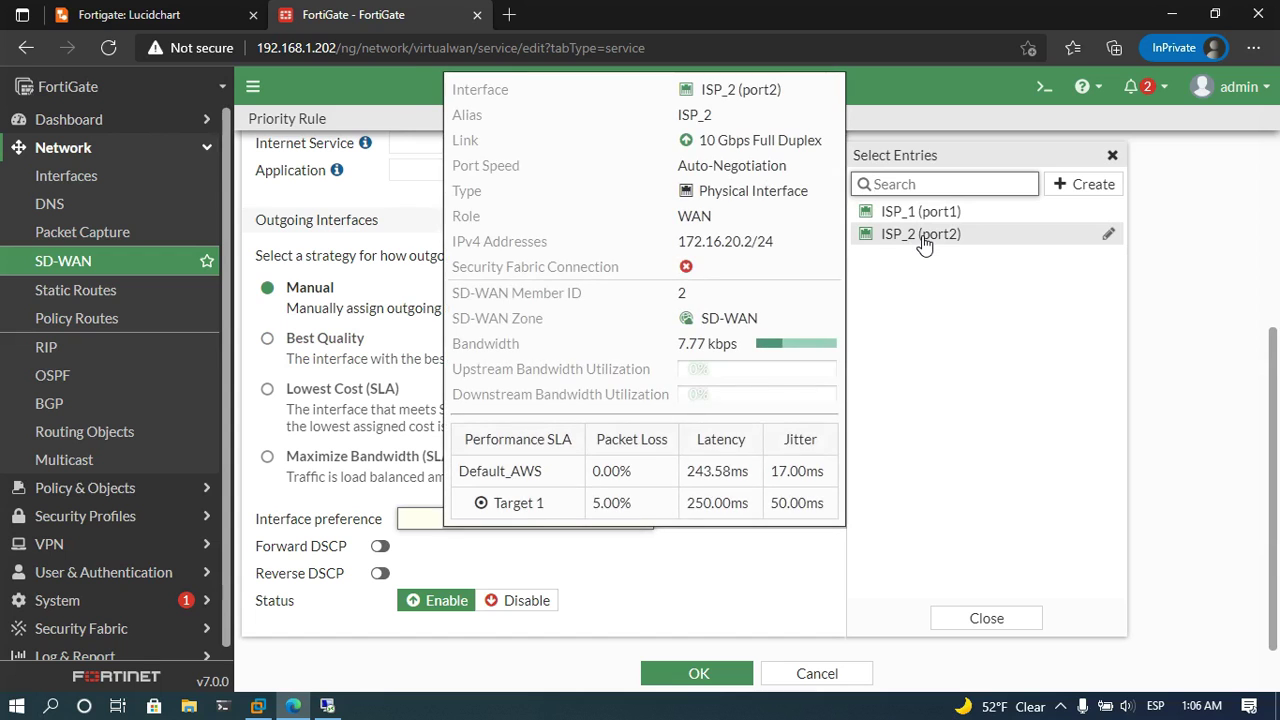
click(921, 236)
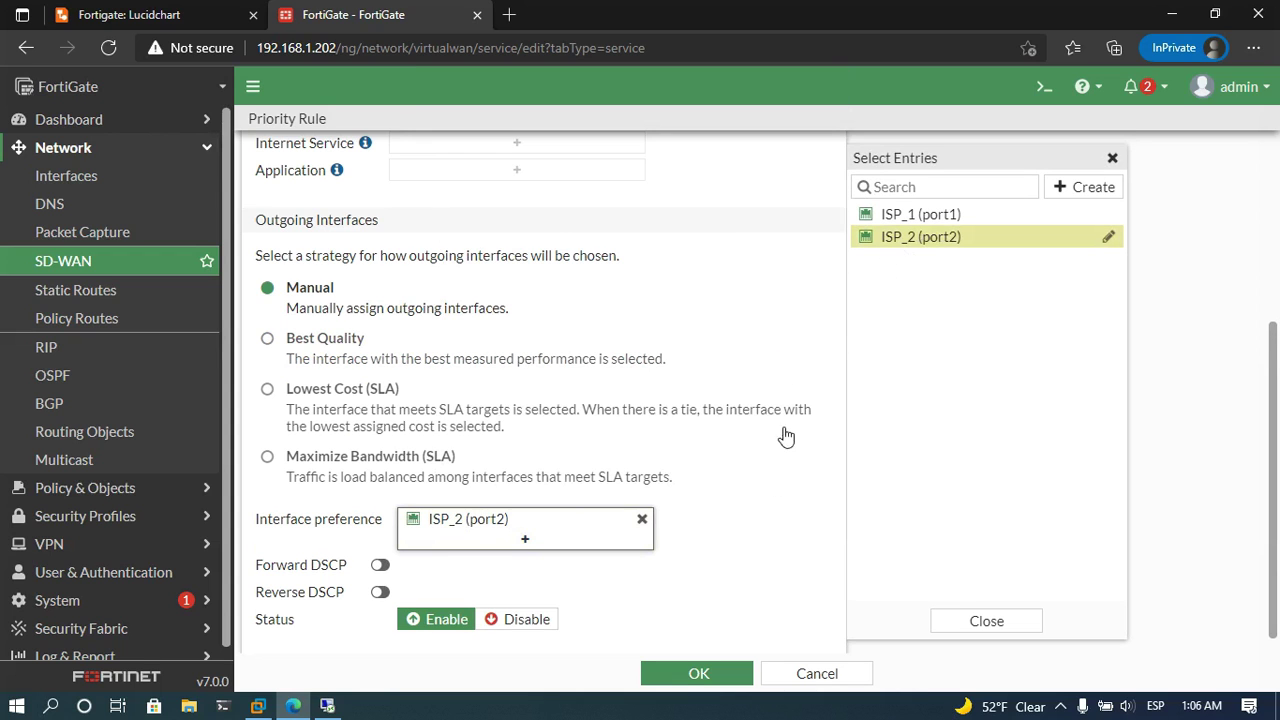
click(754, 591)
scroll(578, 520, up, 3)
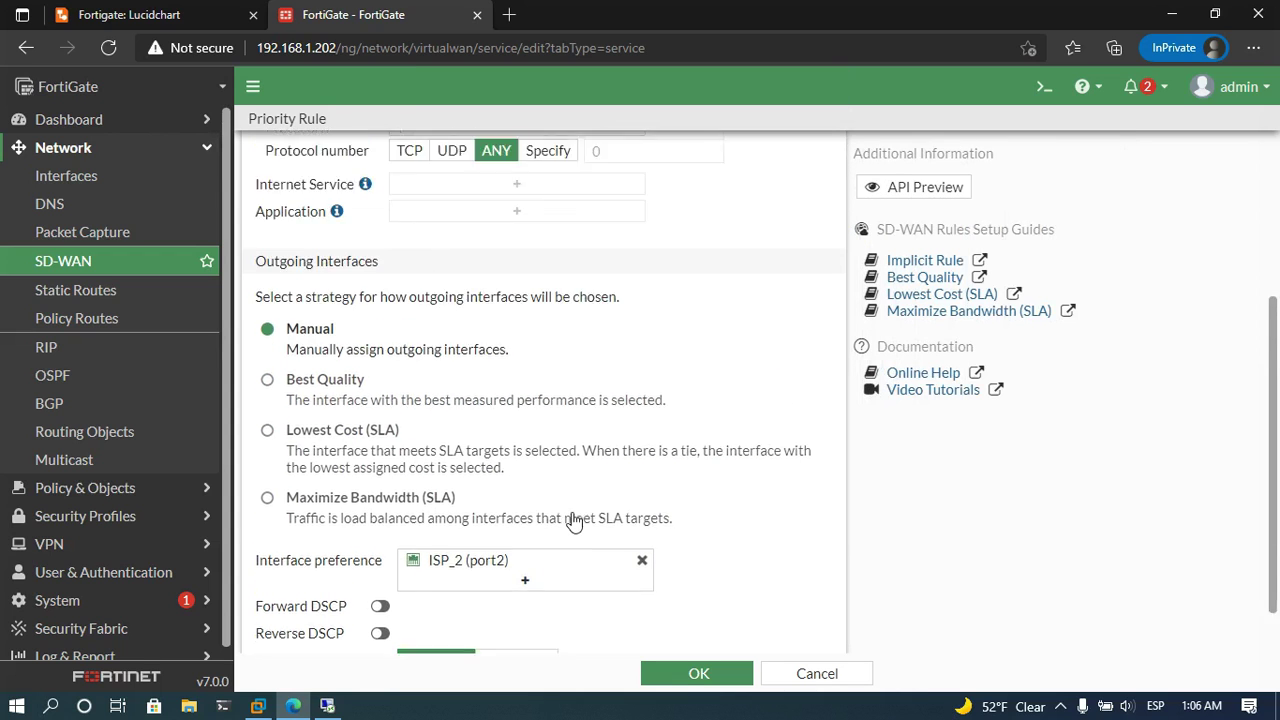
scroll(573, 516, up, 1)
click(712, 676)
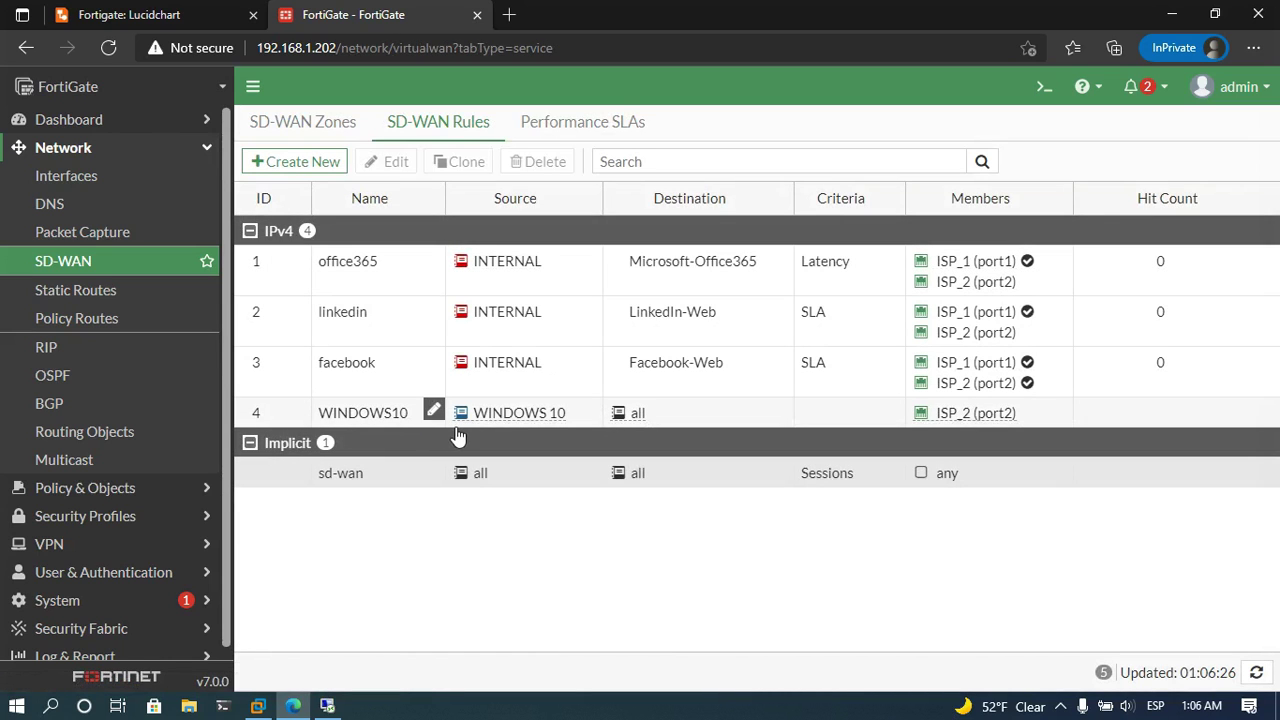
Move the WINDOWS10 rule above office365 to the first place in the rule order and review its source and member.
mouse_move(508, 428)
drag(288, 421, 276, 263)
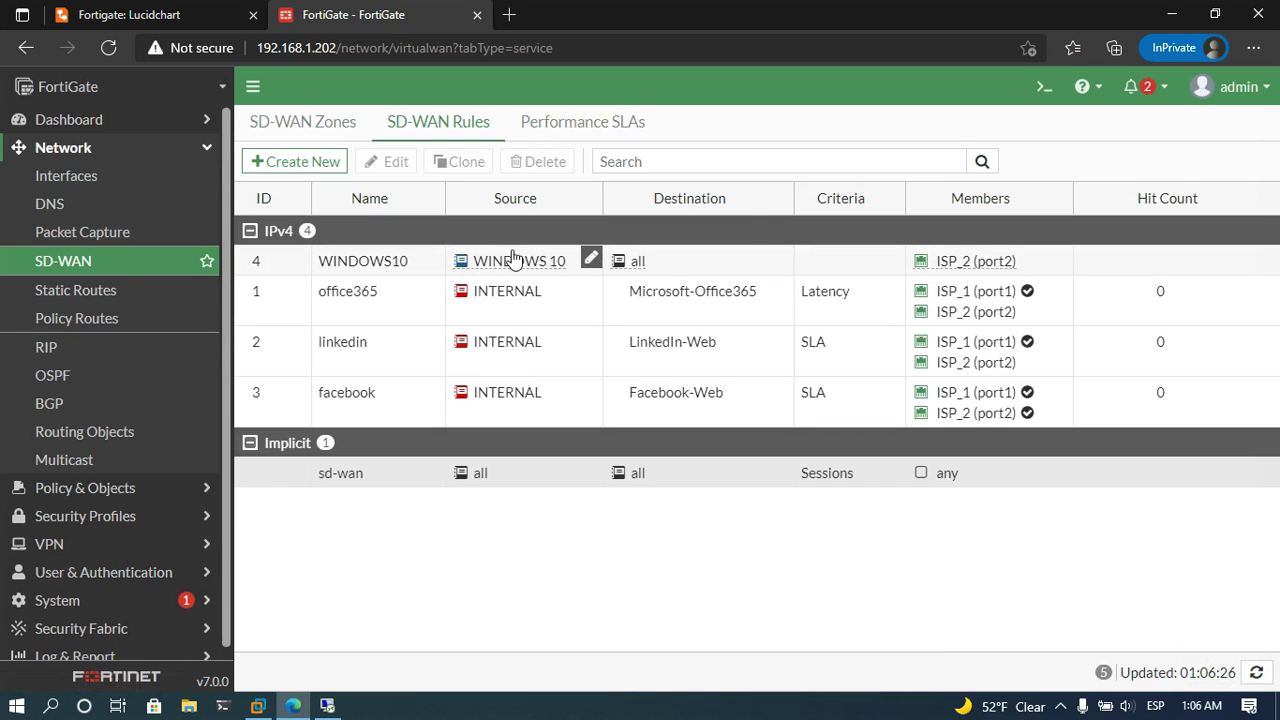
mouse_move(526, 270)
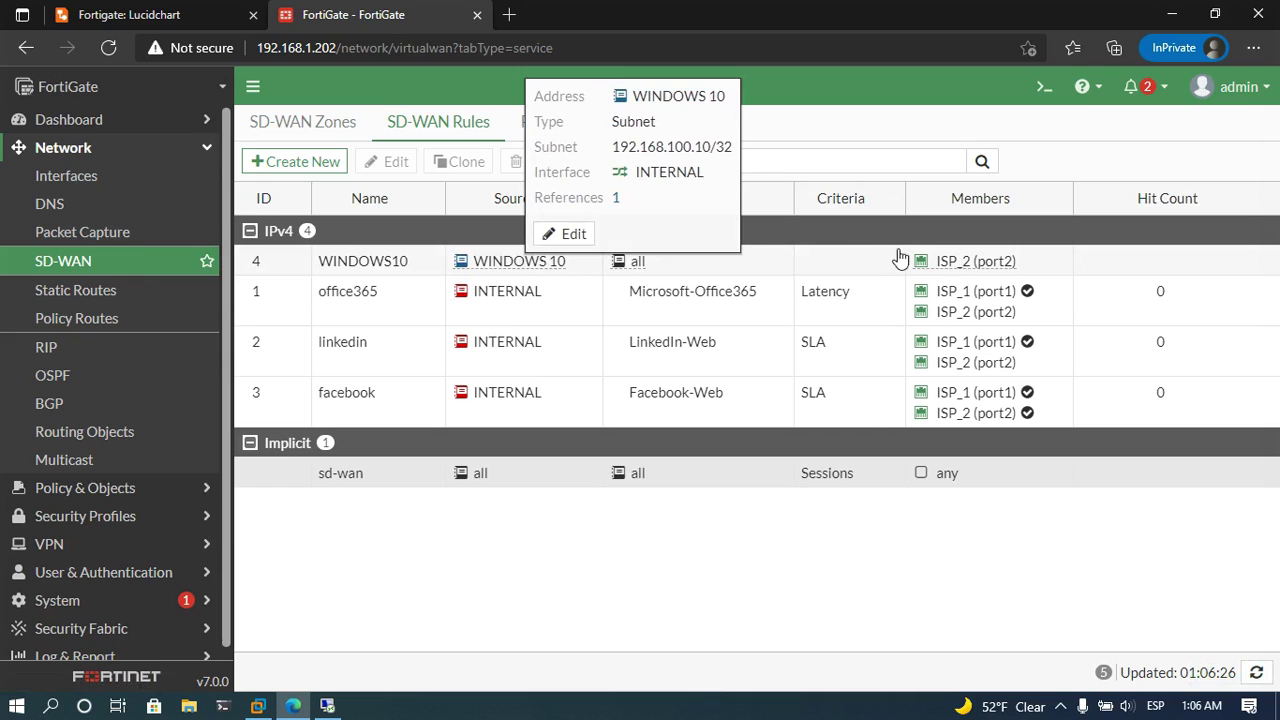
mouse_move(972, 266)
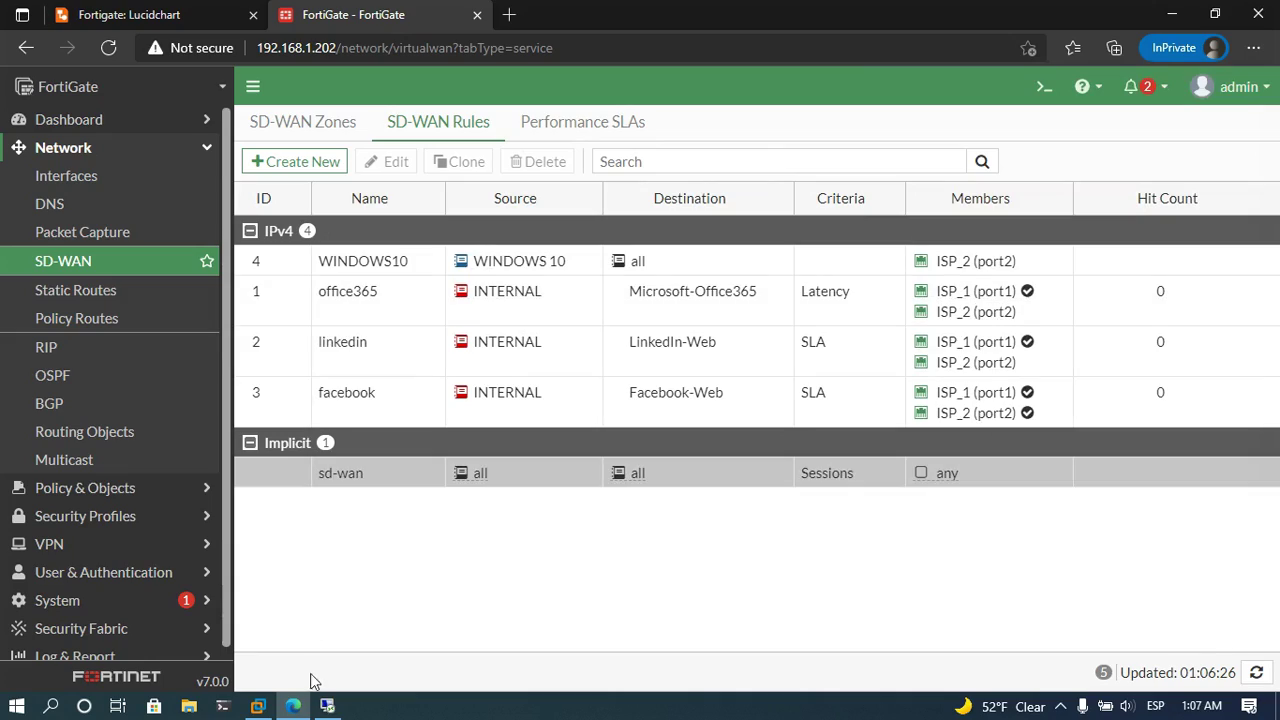
Switch to the Windows client's remote desktop session and run ipconfig in Command Prompt to examine its LAN address.
click(325, 705)
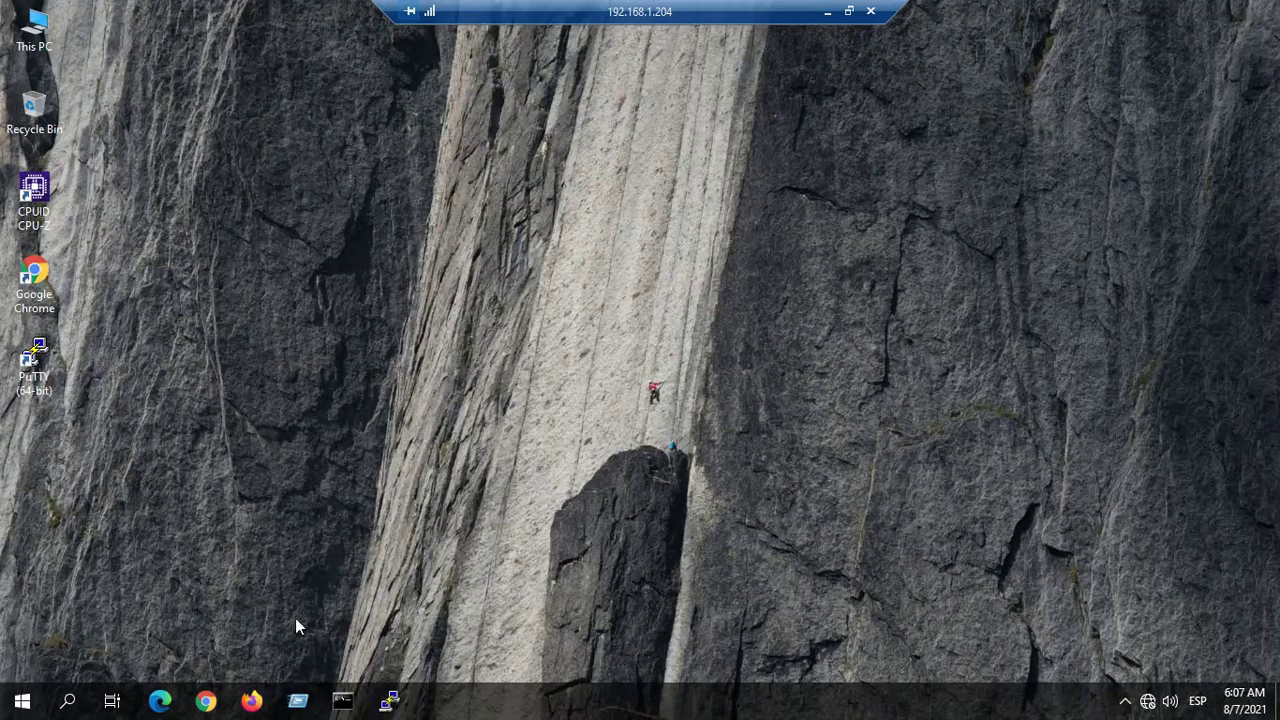
click(343, 700)
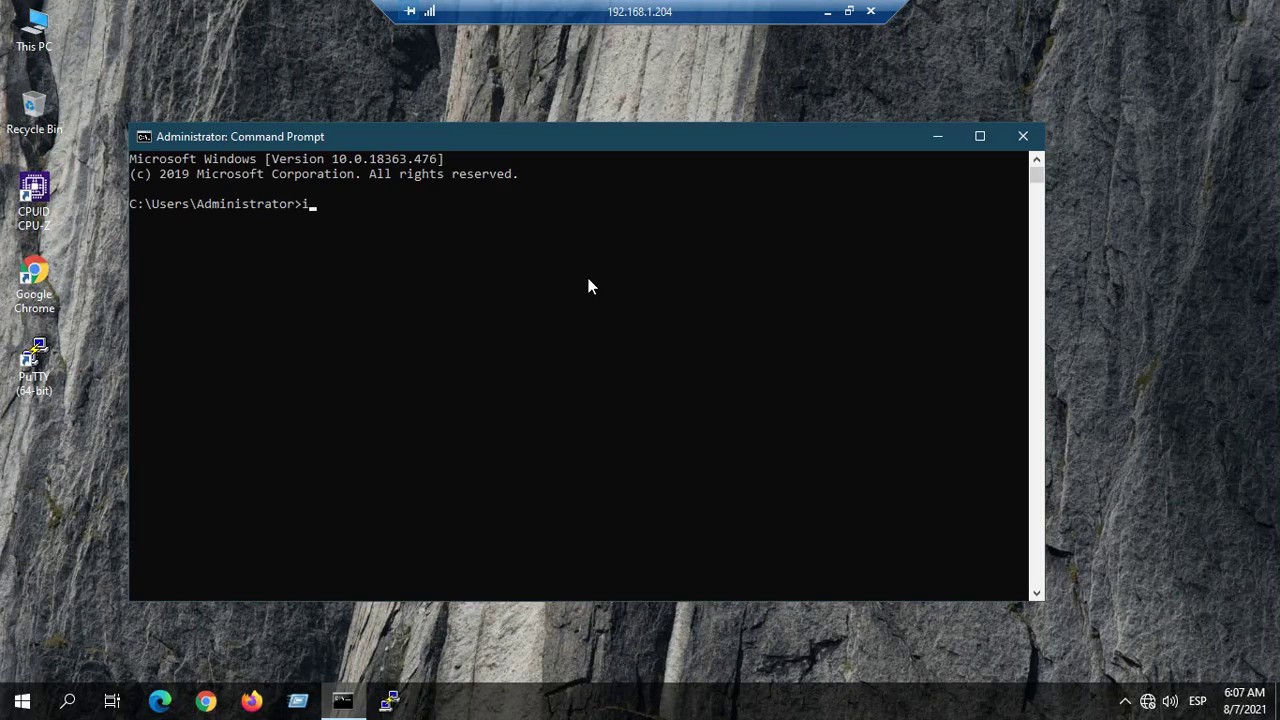
text(ipconfig)
key(Return)
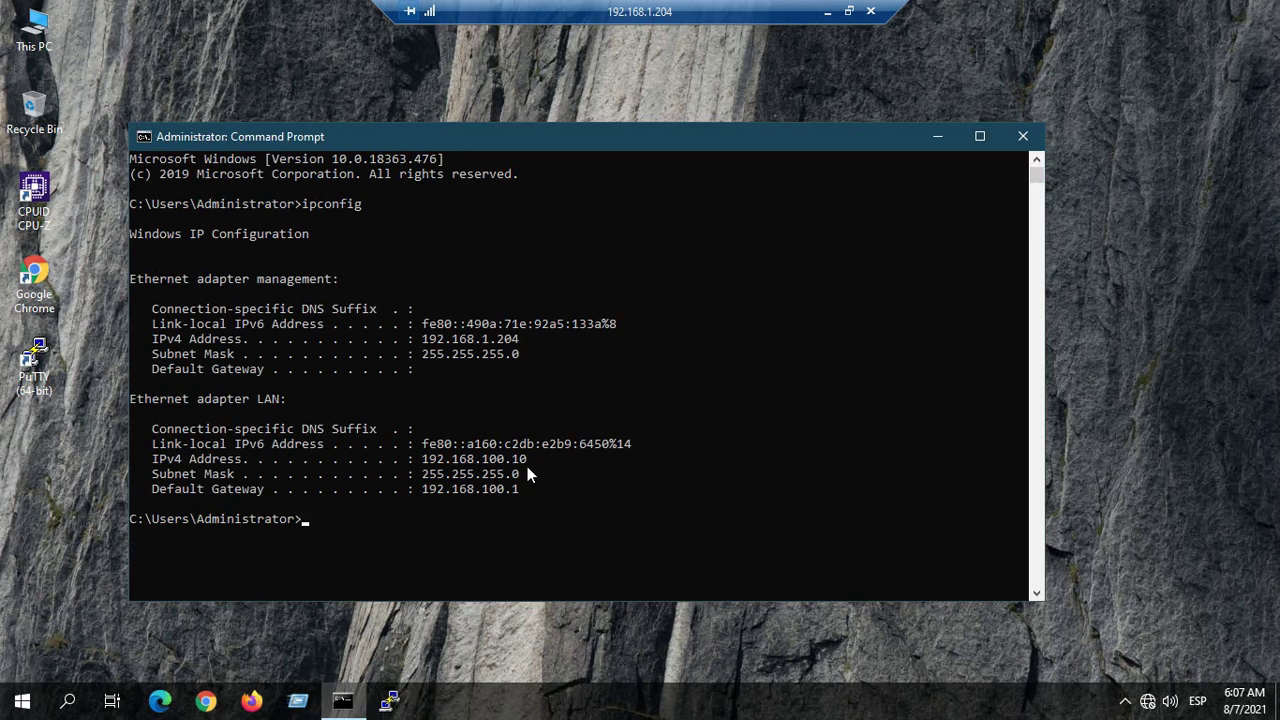
Run tracert 8.8.8.8 on the client, compare its hops with the ISP gateways in the network diagram, and stop the trace.
text(tracert 8.8.8.8)
key(Return)
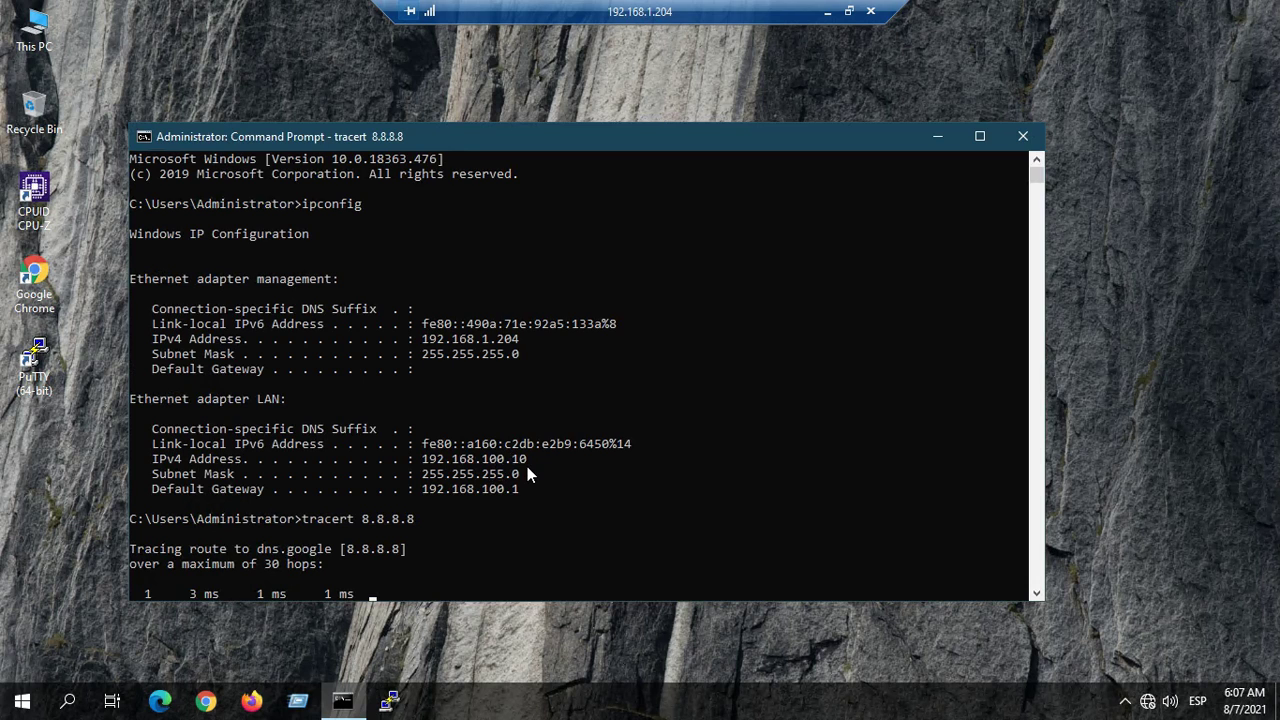
click(826, 12)
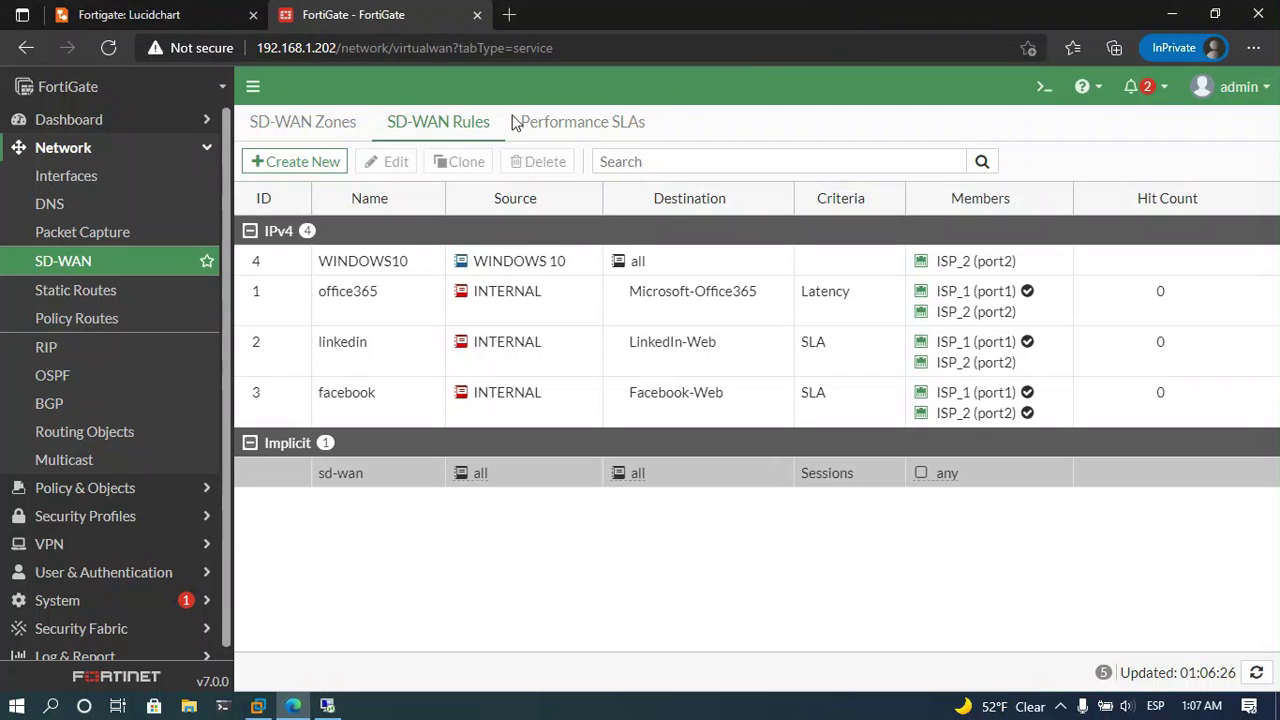
click(150, 14)
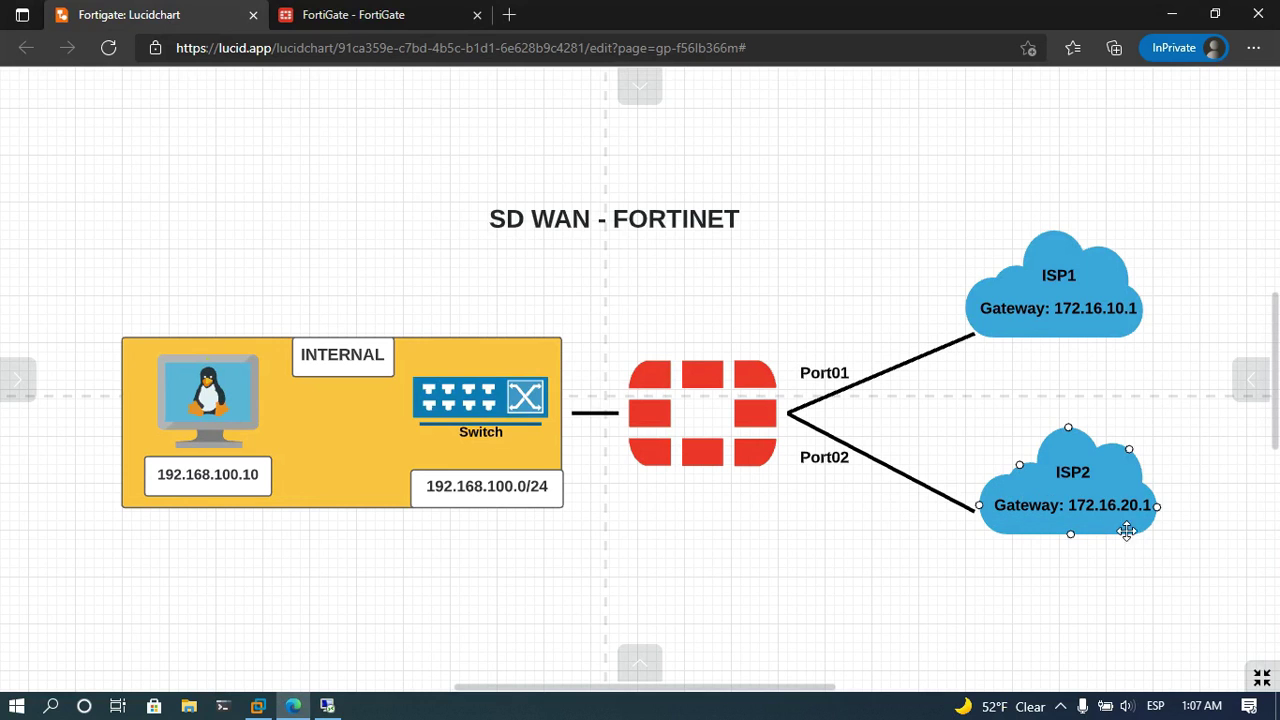
click(354, 15)
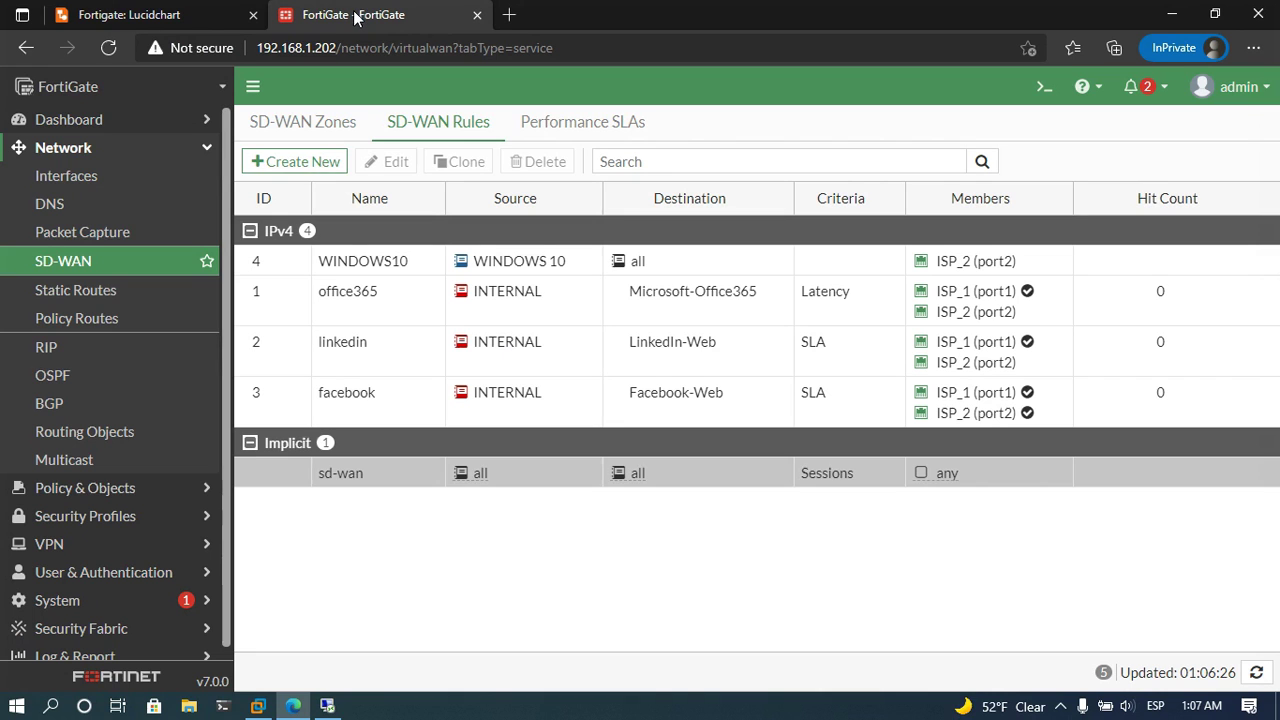
click(330, 706)
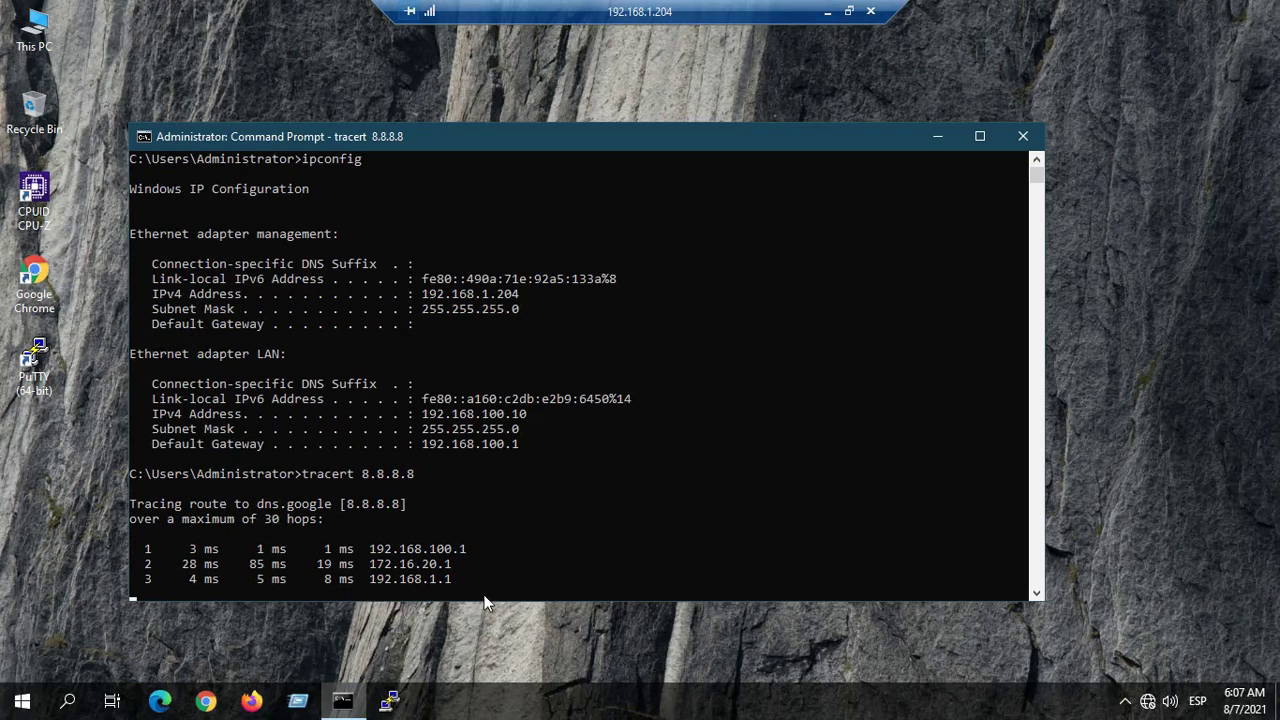
key(ctrl+c)
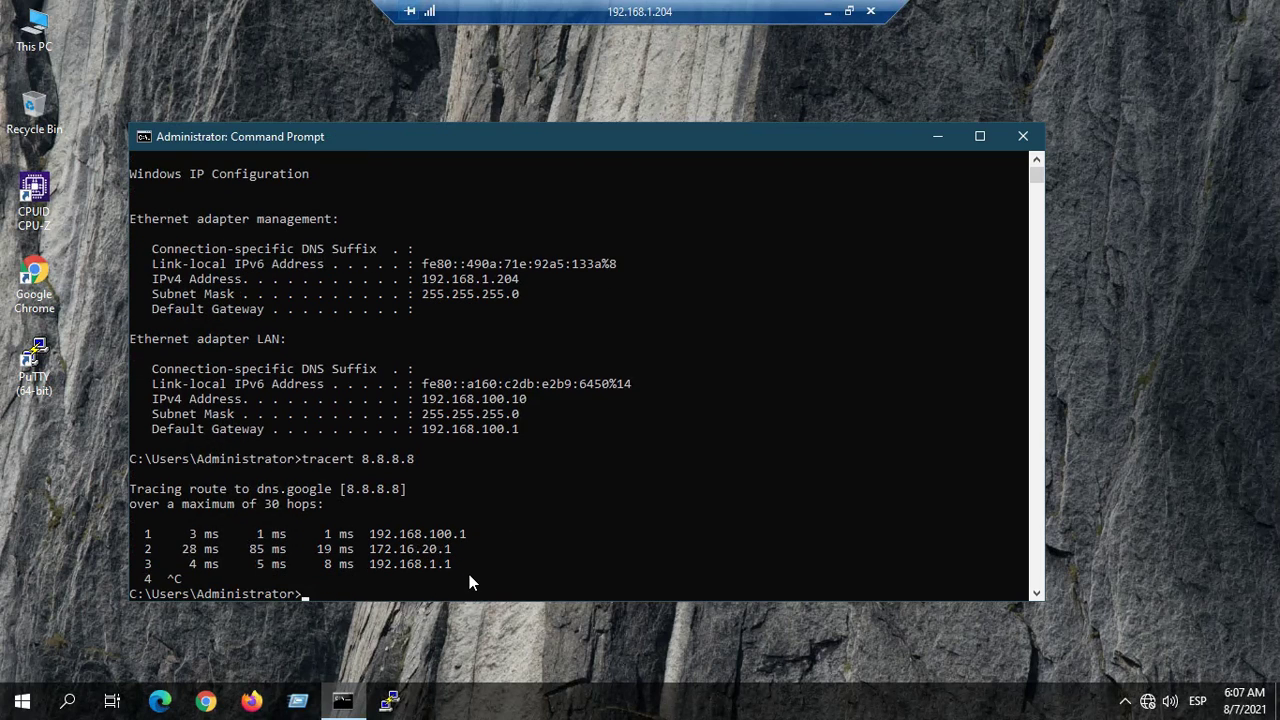
Start a continuous ping to 8.8.8.8 from the client with the -t option and return to the FortiGate browser window.
text(ping 8.8.8.8 -t)
key(Return)
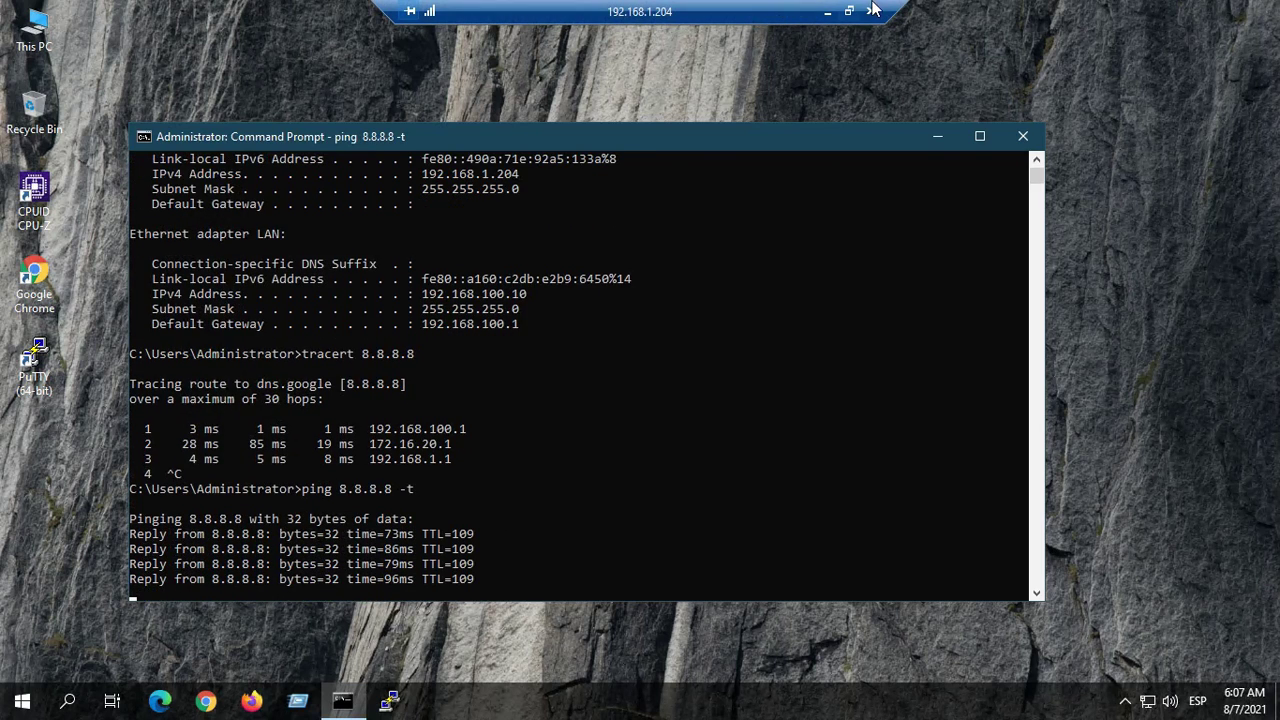
click(828, 12)
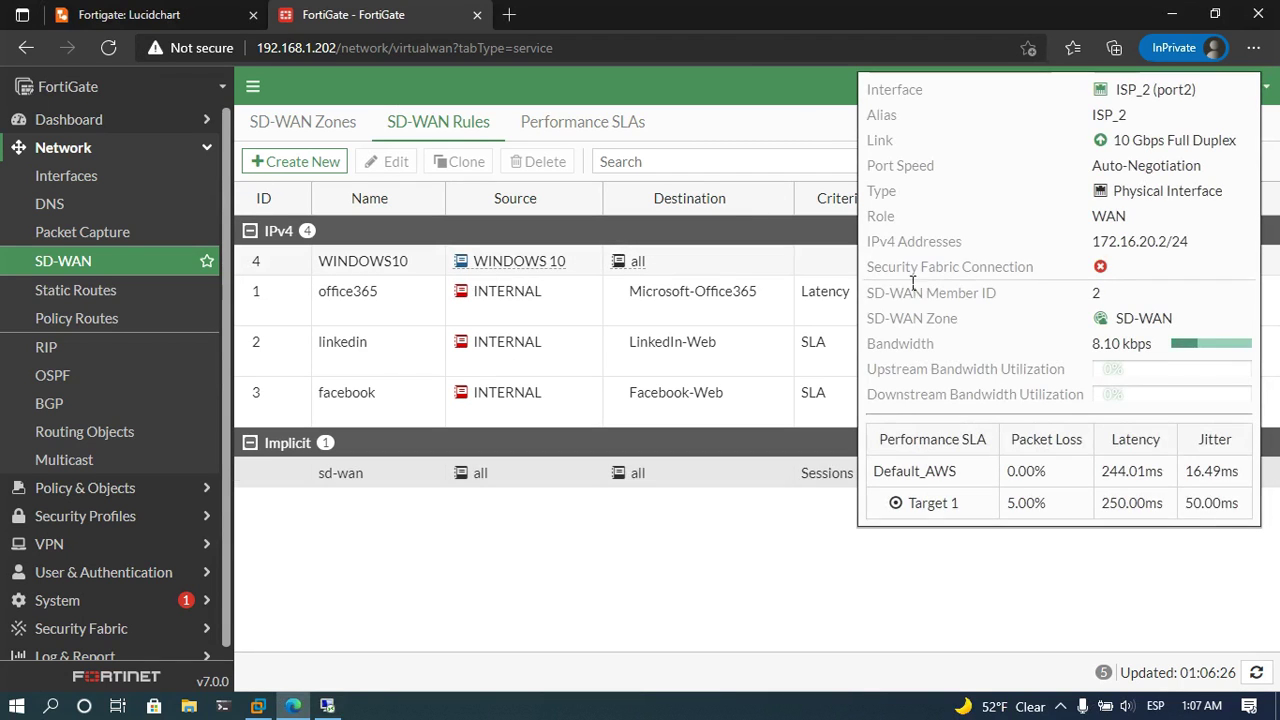
Set the status of the ISP_2 (port2) physical interface to disabled.
click(90, 177)
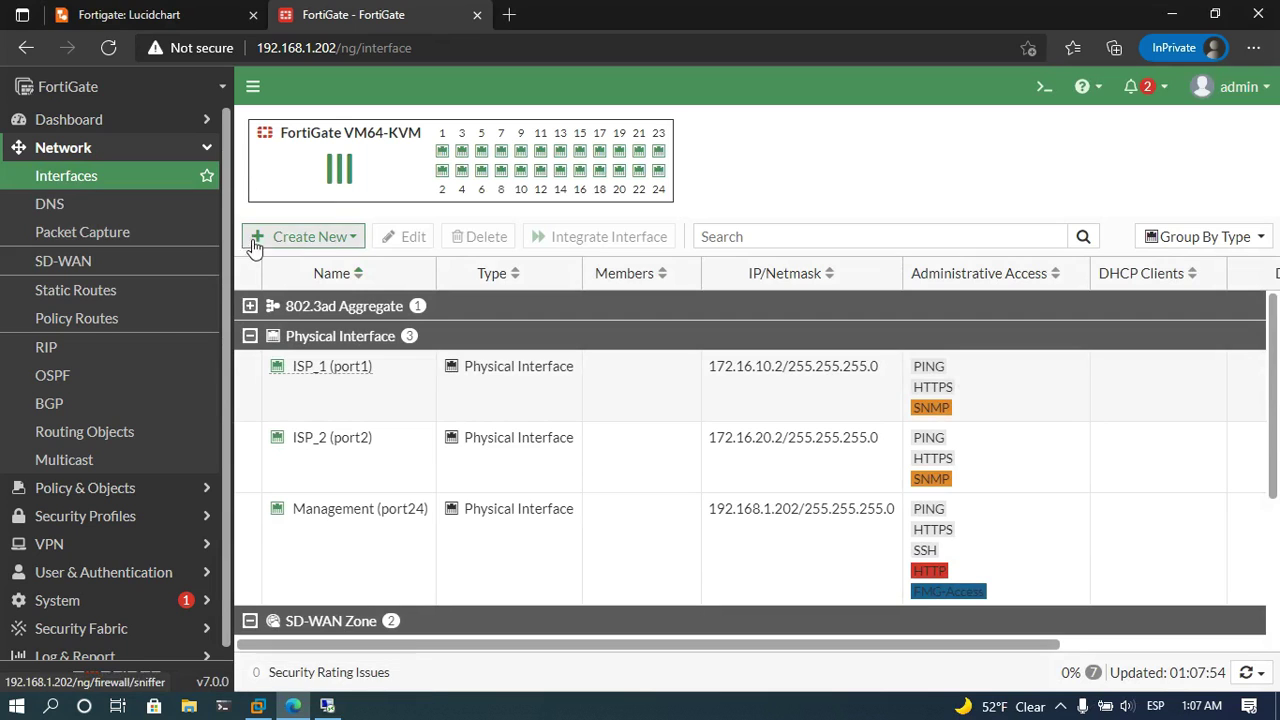
right_click(414, 463)
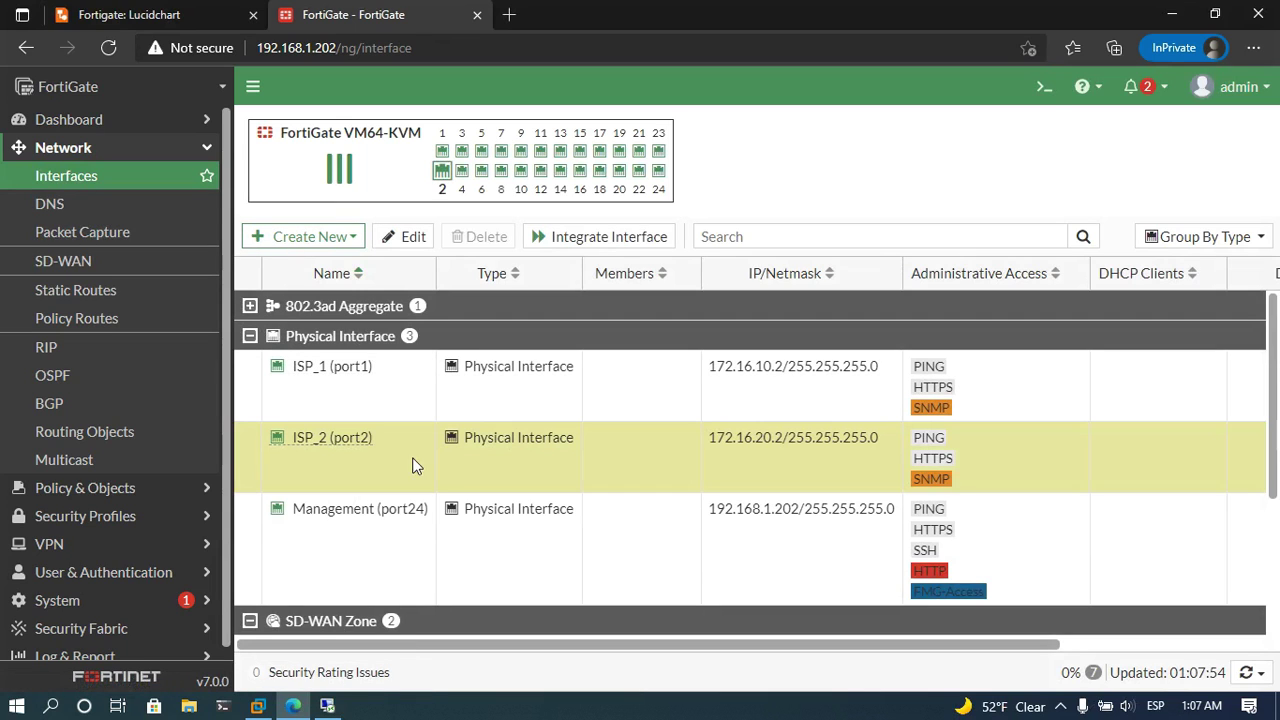
mouse_move(500, 482)
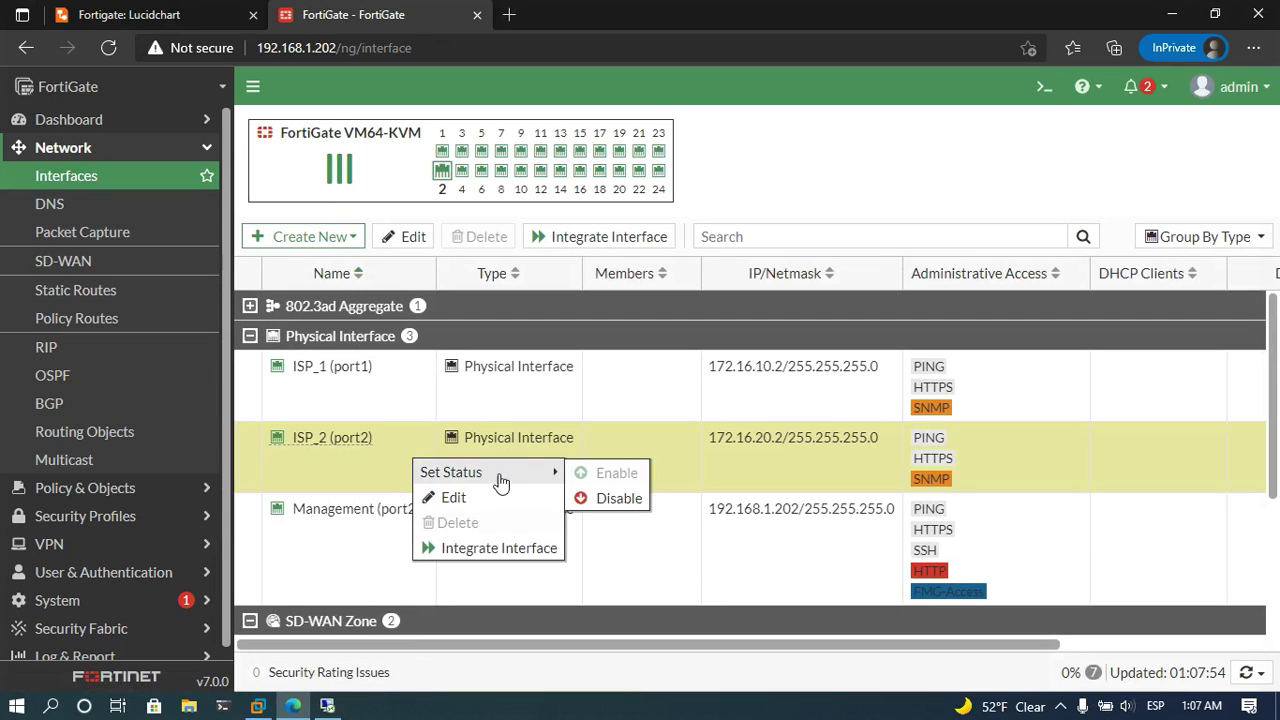
click(615, 498)
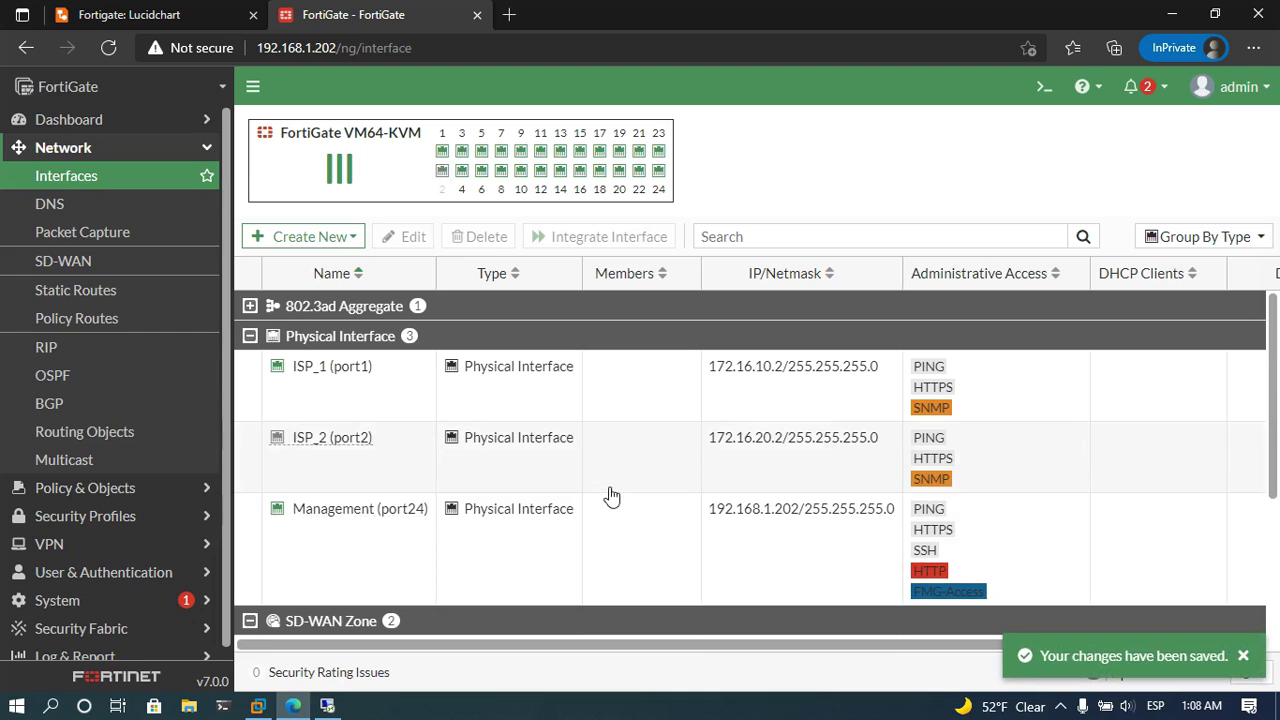
Stop the continuous ping to 8.8.8.8 on the Windows client and return to the FortiGate browser window.
click(336, 706)
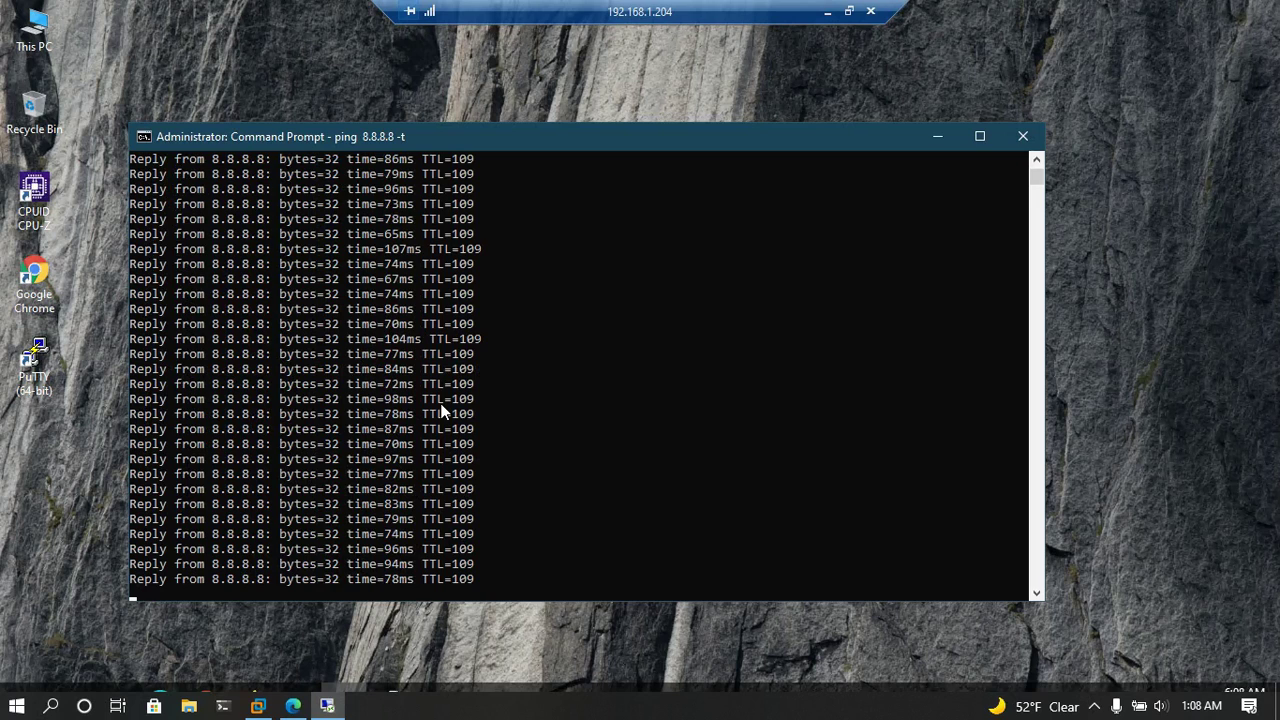
key(ctrl+c)
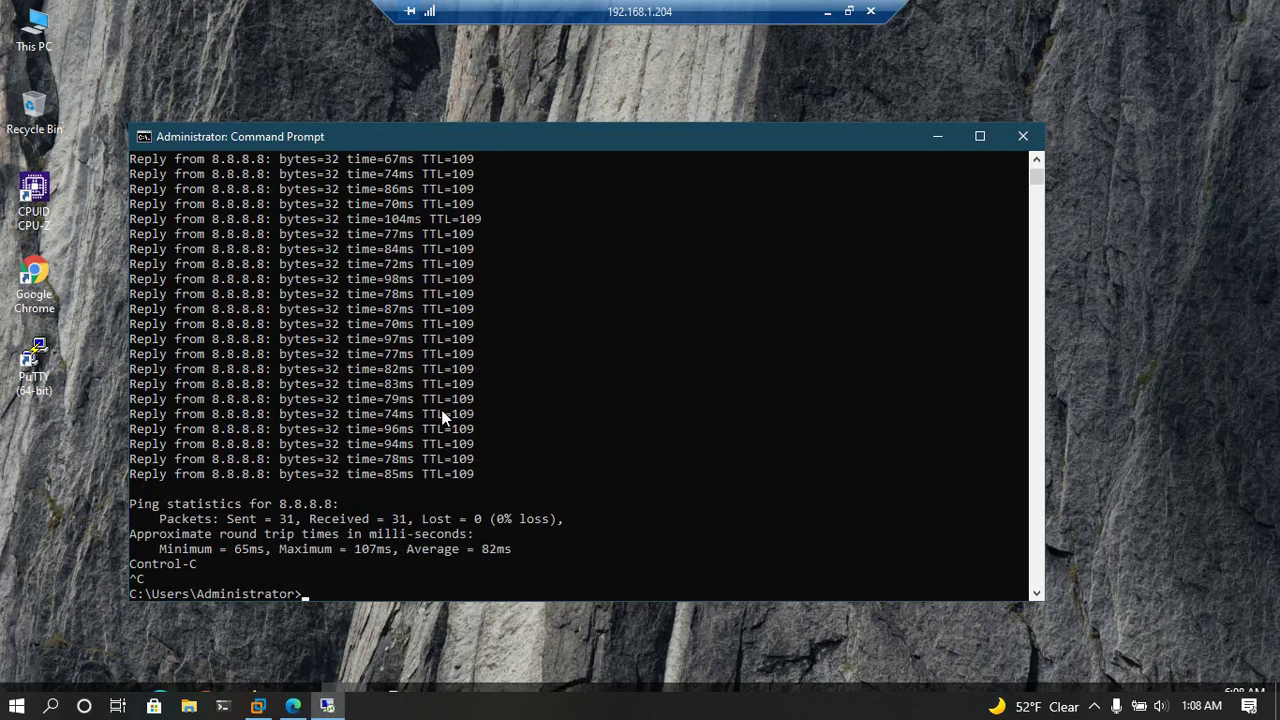
click(828, 14)
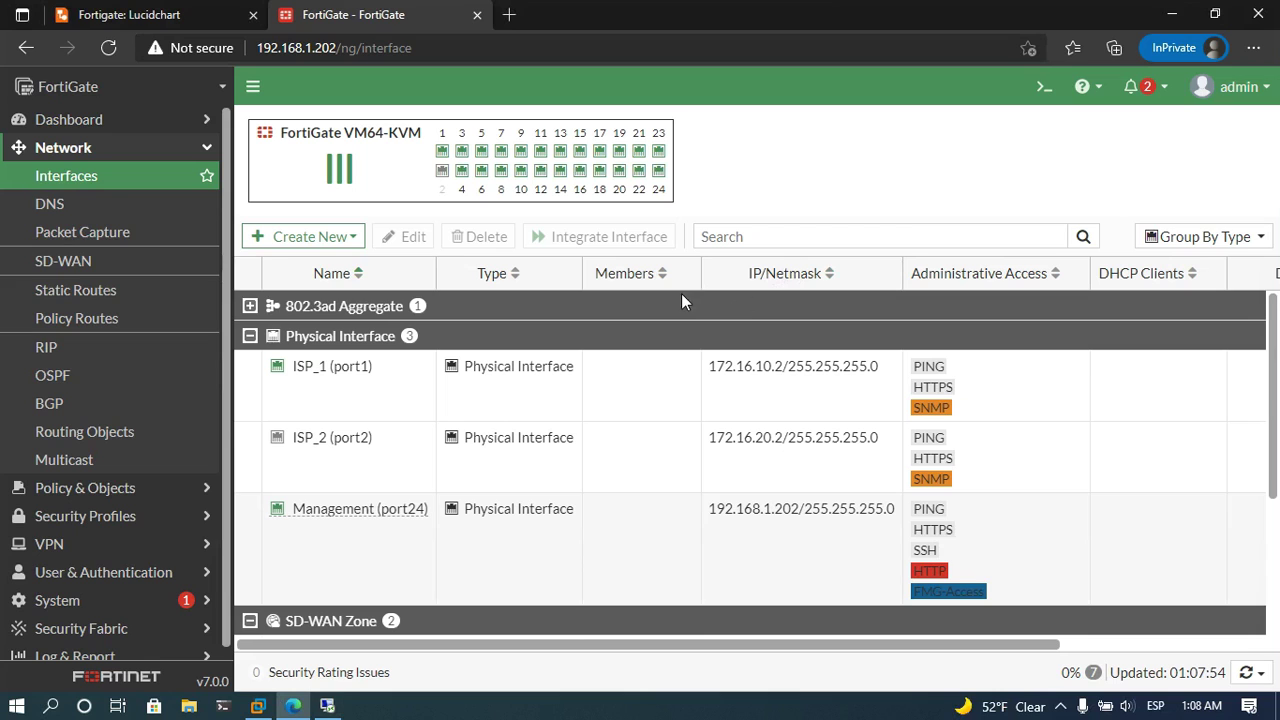
Check the Default_AWS performance SLA for ISP_1 and ISP_2, and the member interfaces of the SD-WAN rules.
click(135, 264)
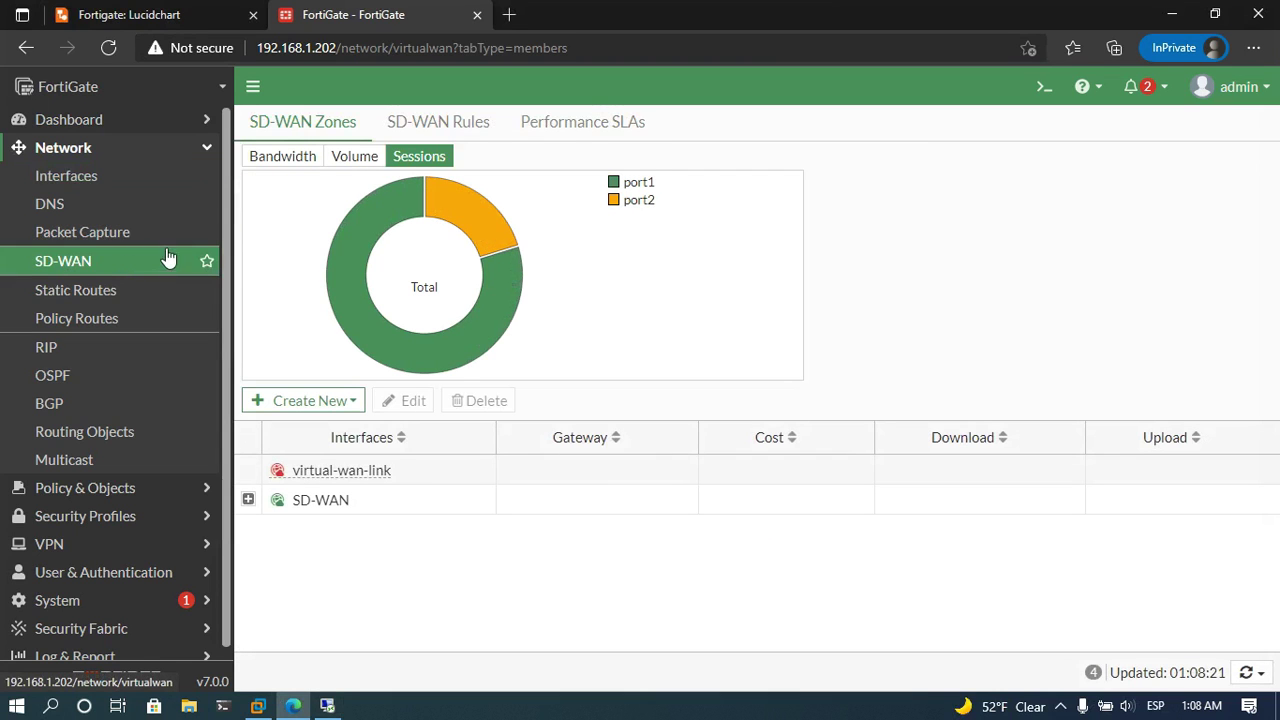
click(583, 125)
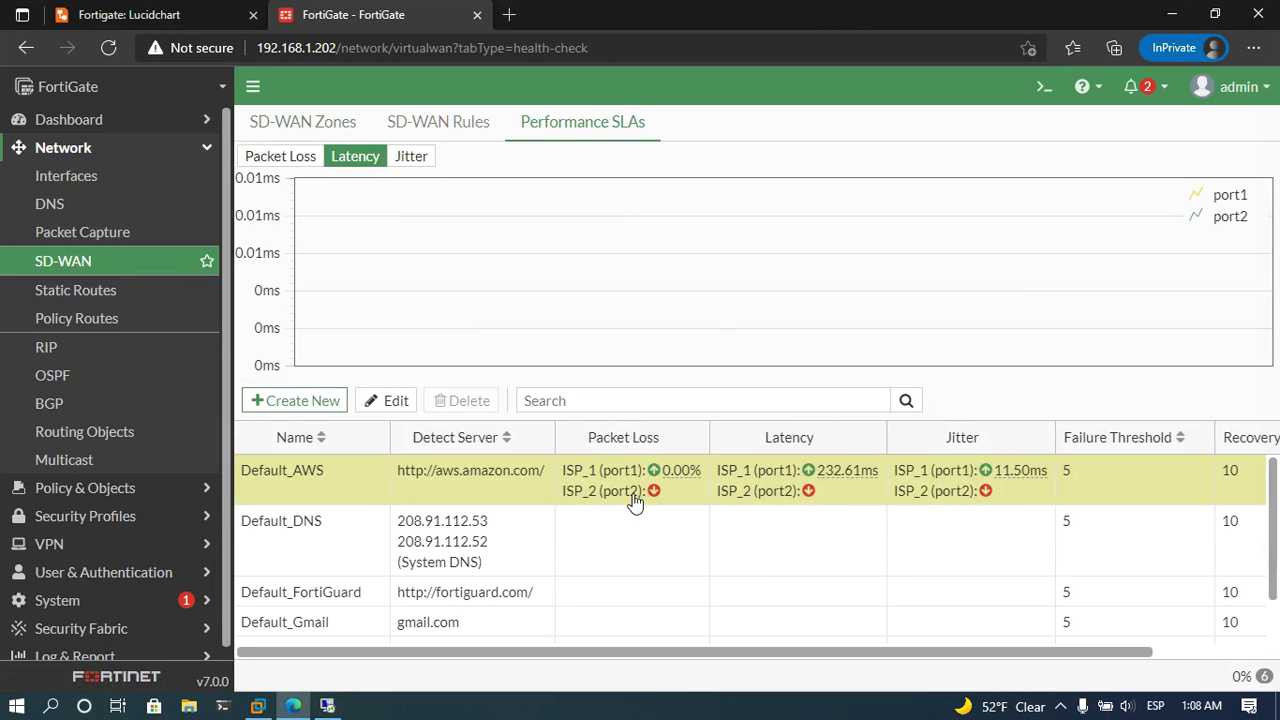
click(460, 131)
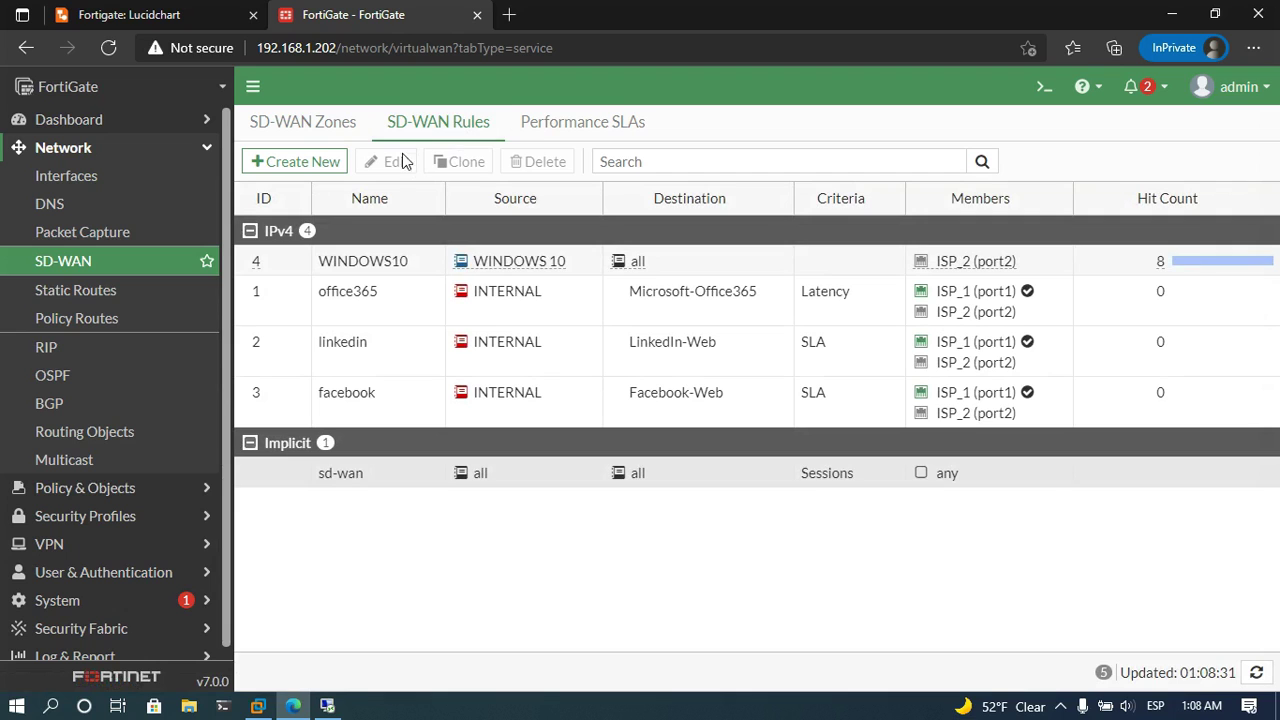
Review the Manual, Best Quality, Lowest Cost (SLA) and Maximize Bandwidth (SLA) strategies in a blank SD-WAN rule, and discard the rule.
click(303, 163)
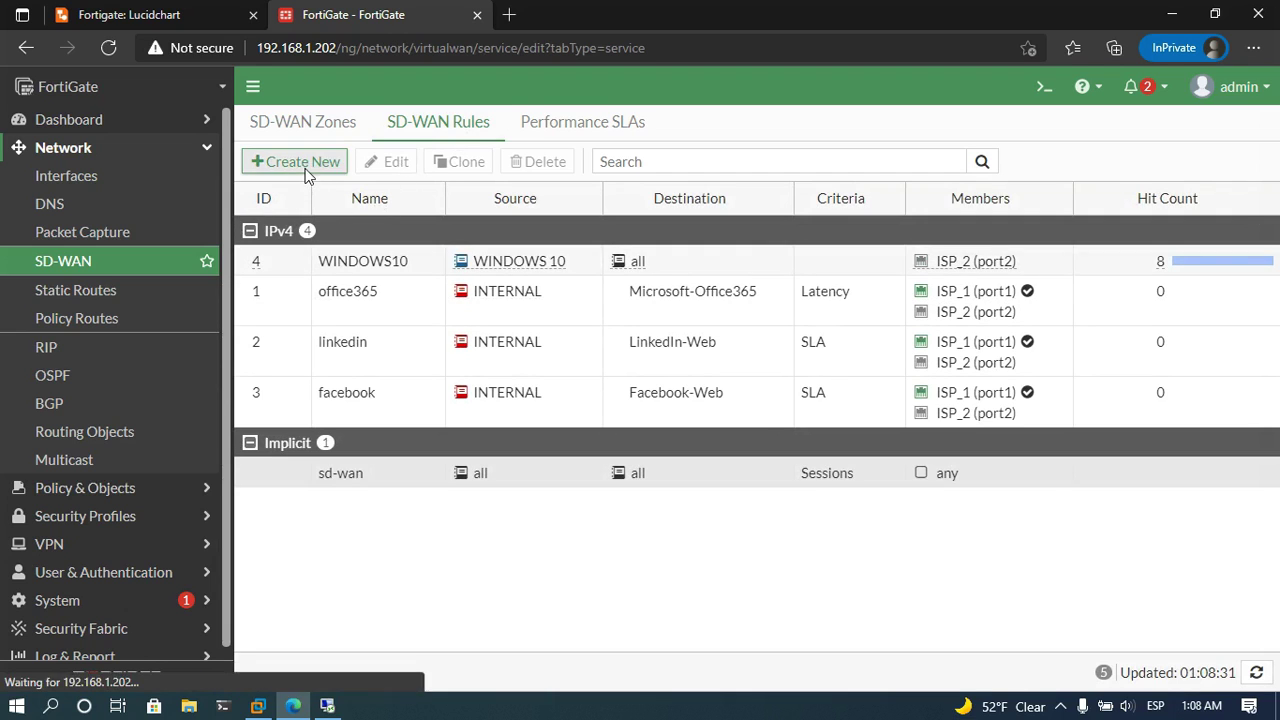
scroll(549, 474, down, 2)
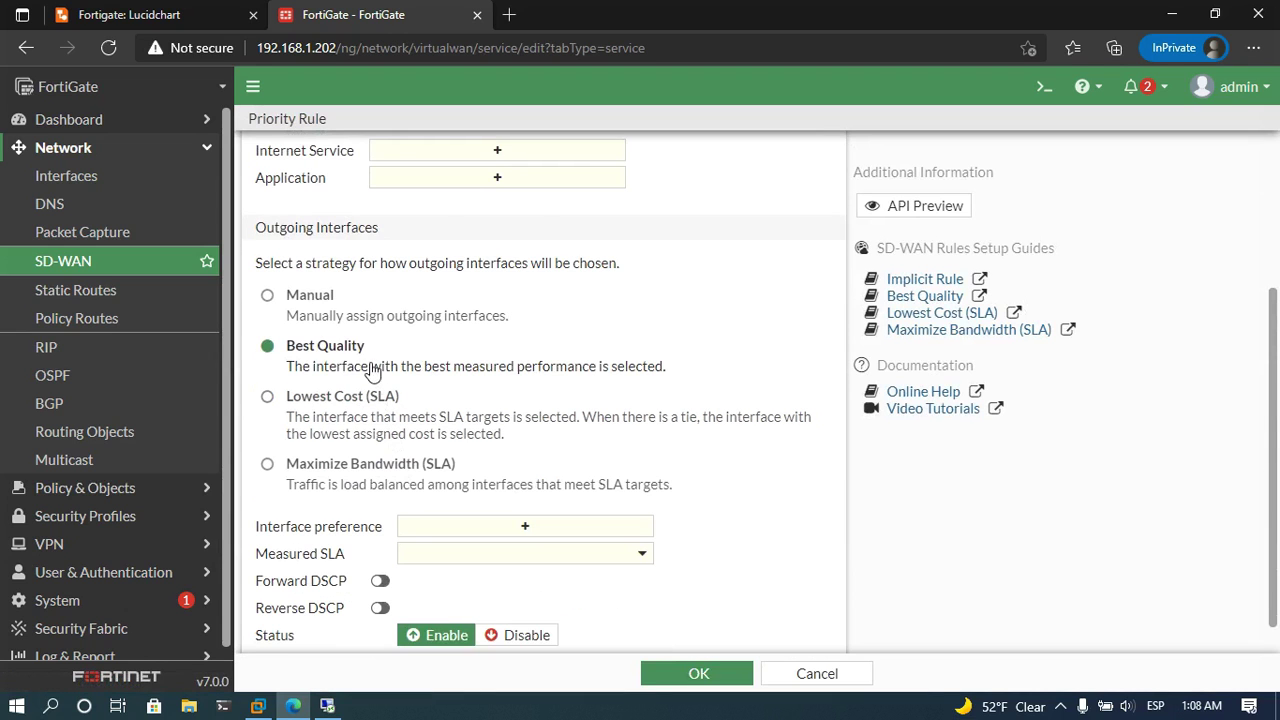
click(334, 300)
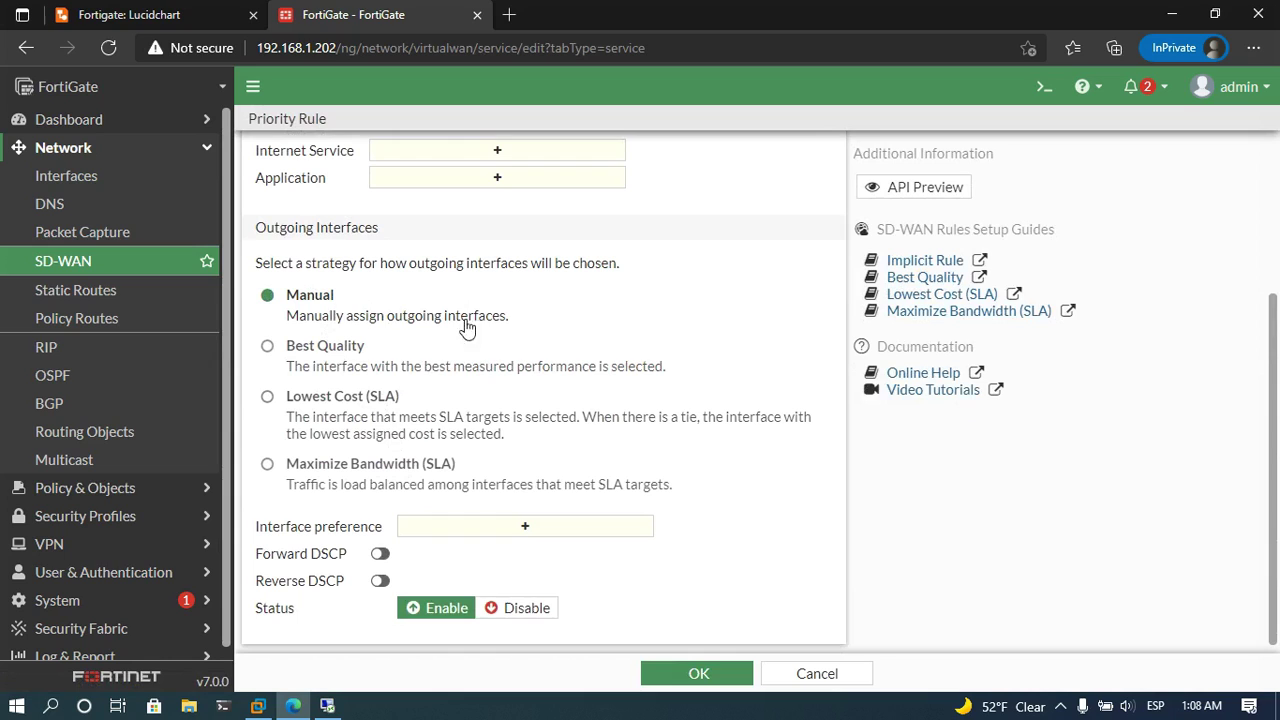
click(351, 355)
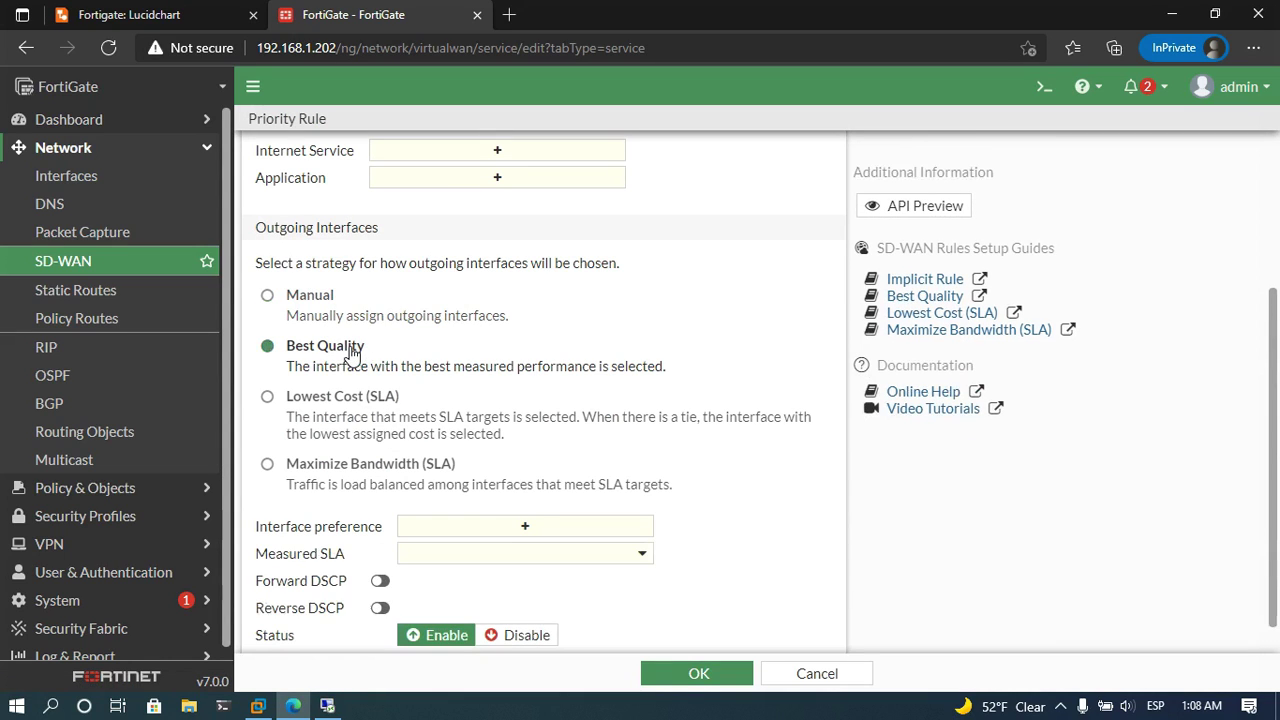
click(349, 400)
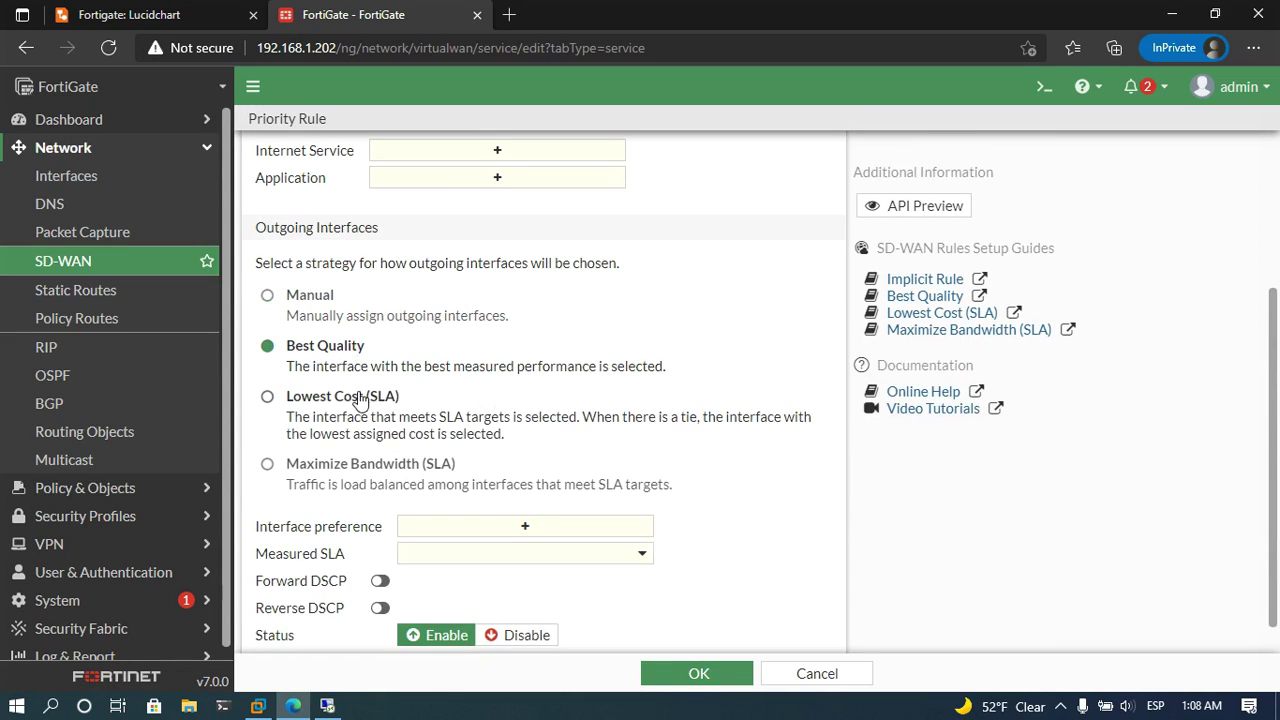
click(400, 470)
scroll(400, 470, up, 3)
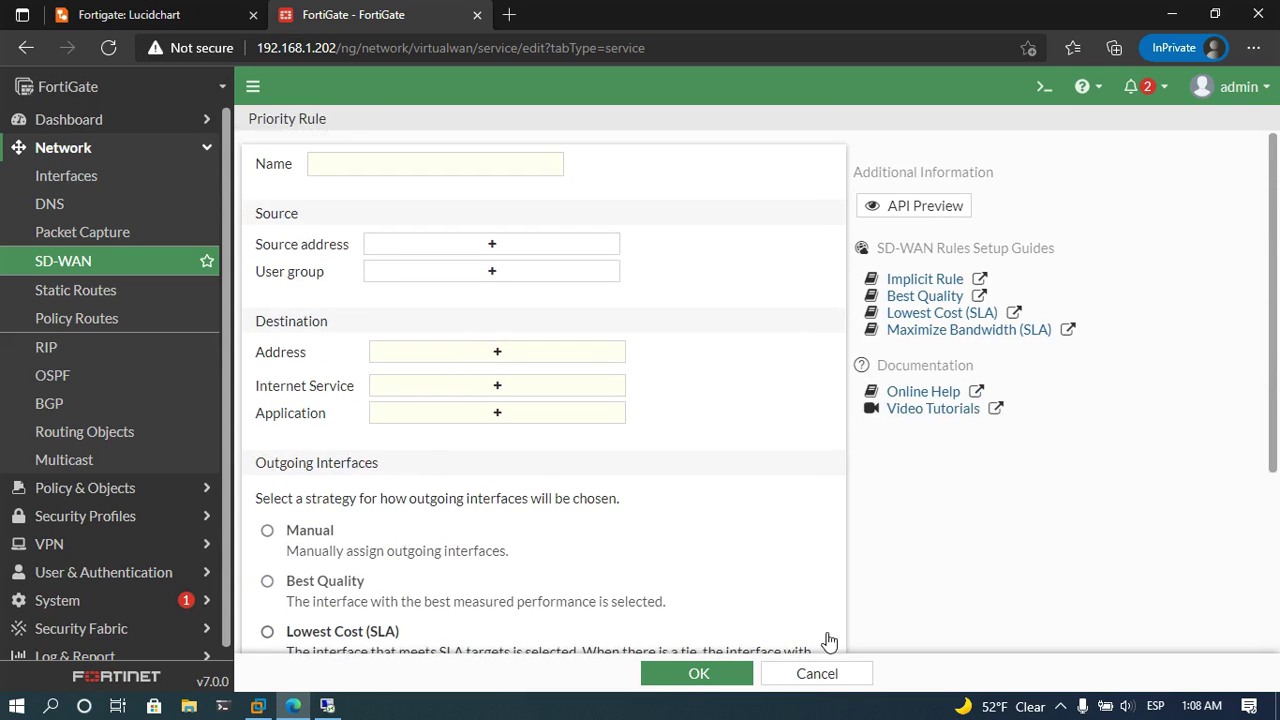
click(835, 676)
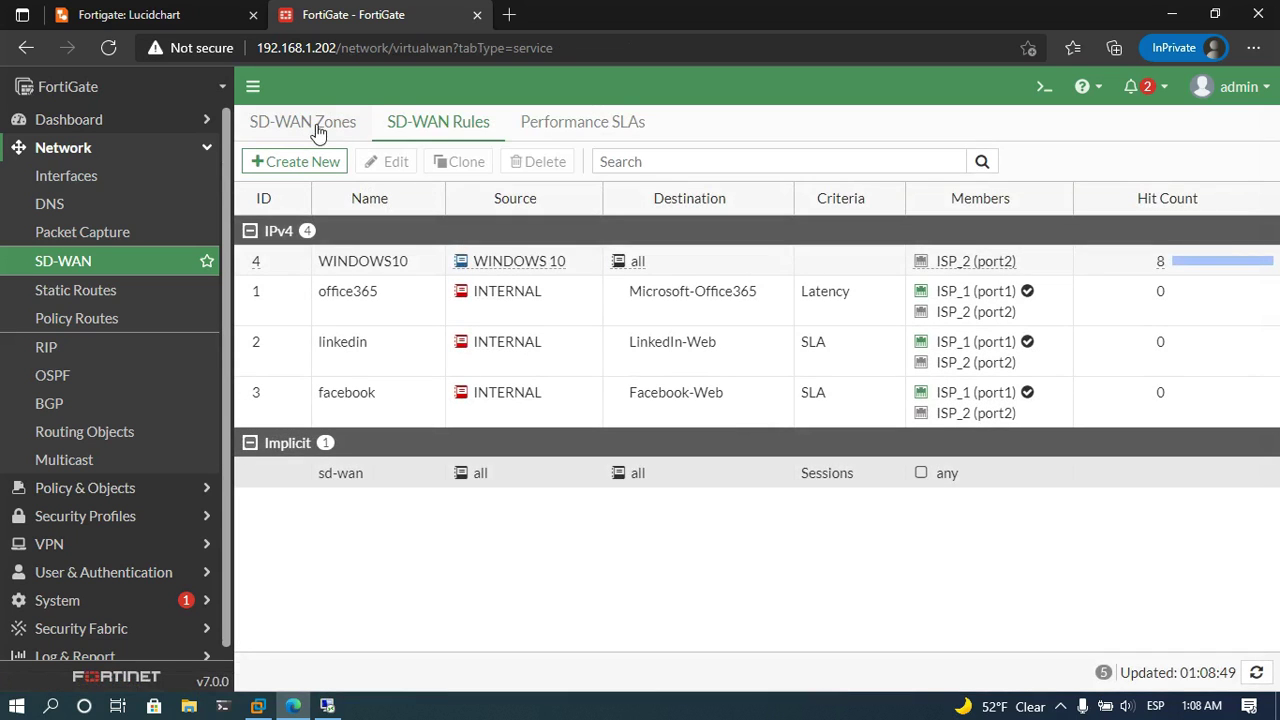
Examine the SD-WAN zone's member interfaces and its bandwidth, volume and session charts, and return to the SD-WAN rules to inspect their source address.
click(338, 124)
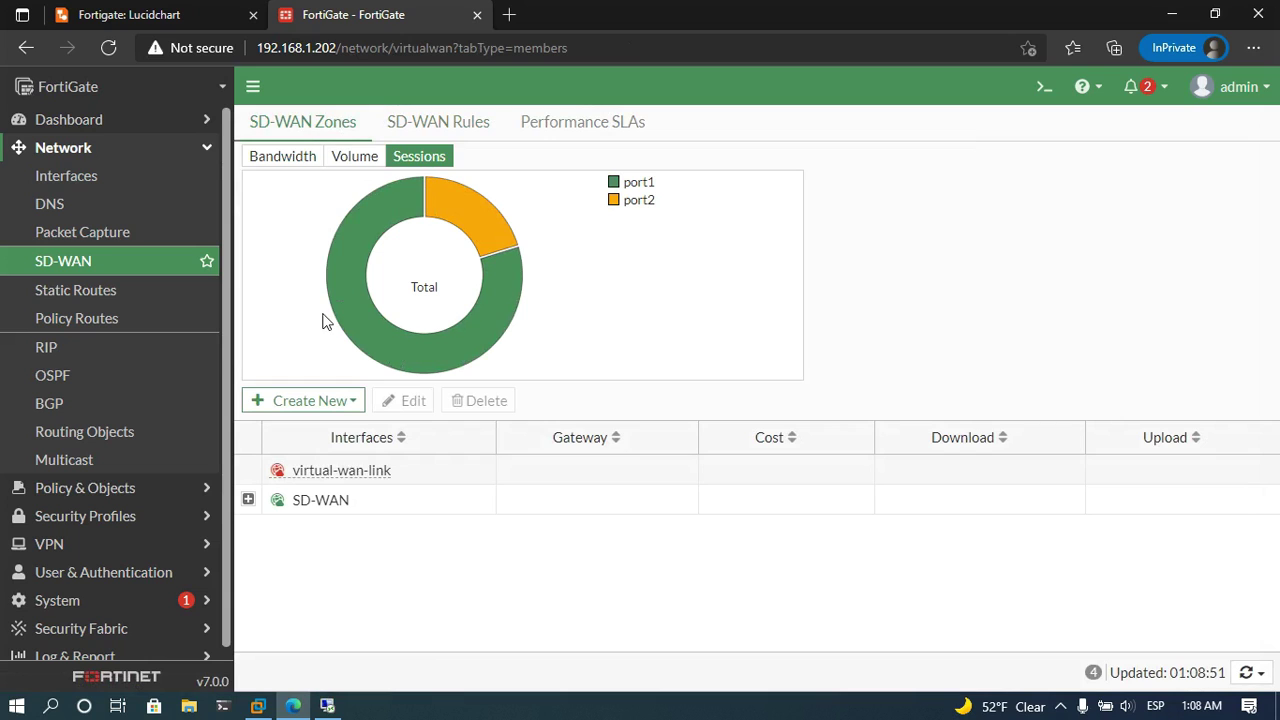
click(249, 500)
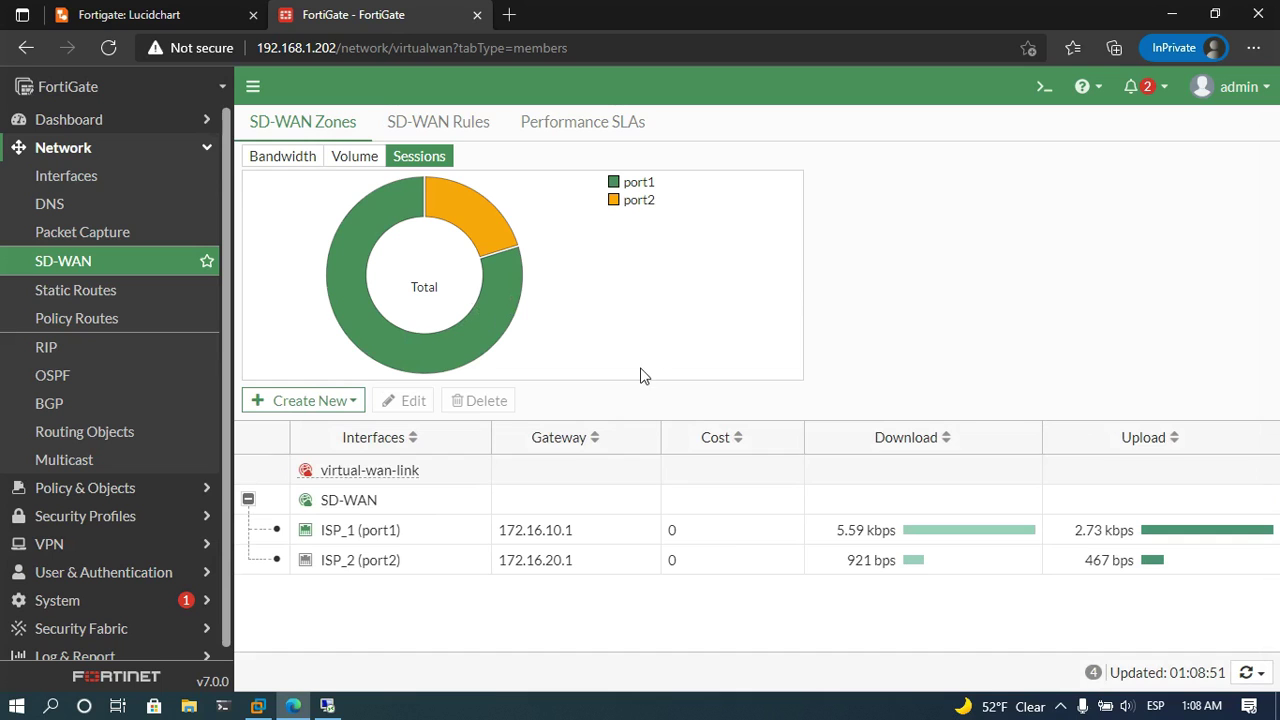
click(383, 538)
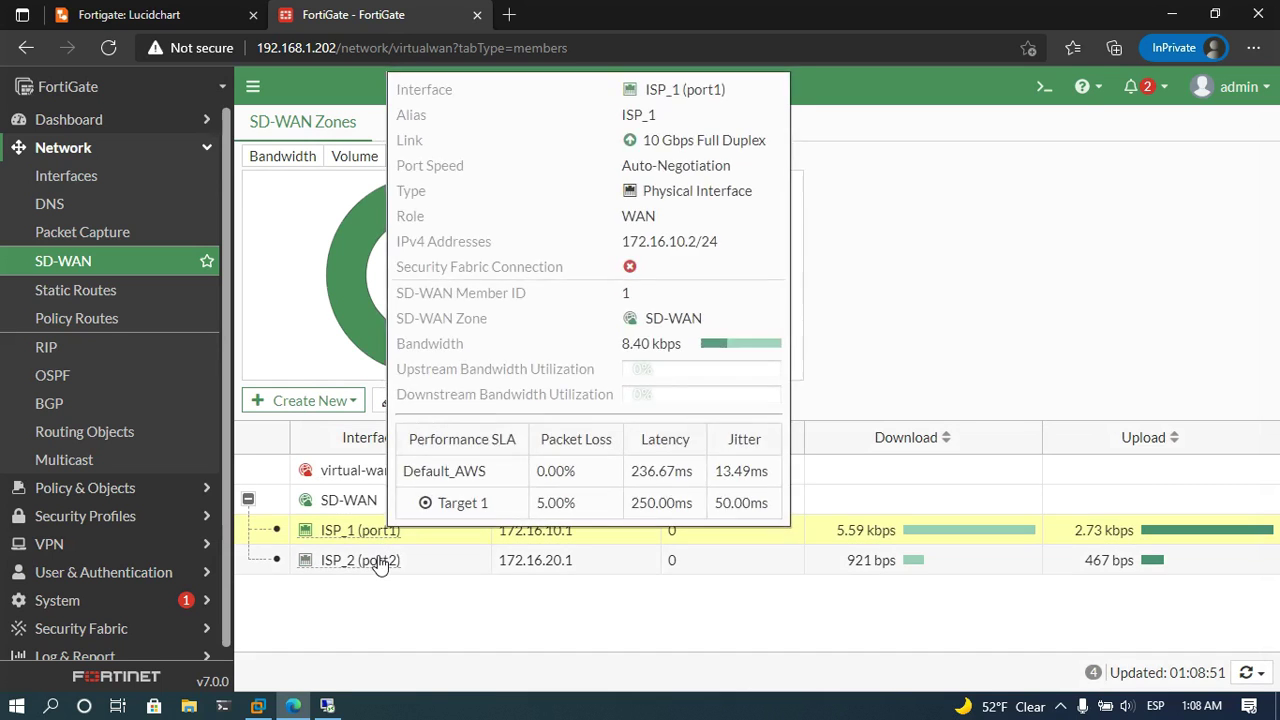
click(380, 562)
click(286, 157)
click(350, 160)
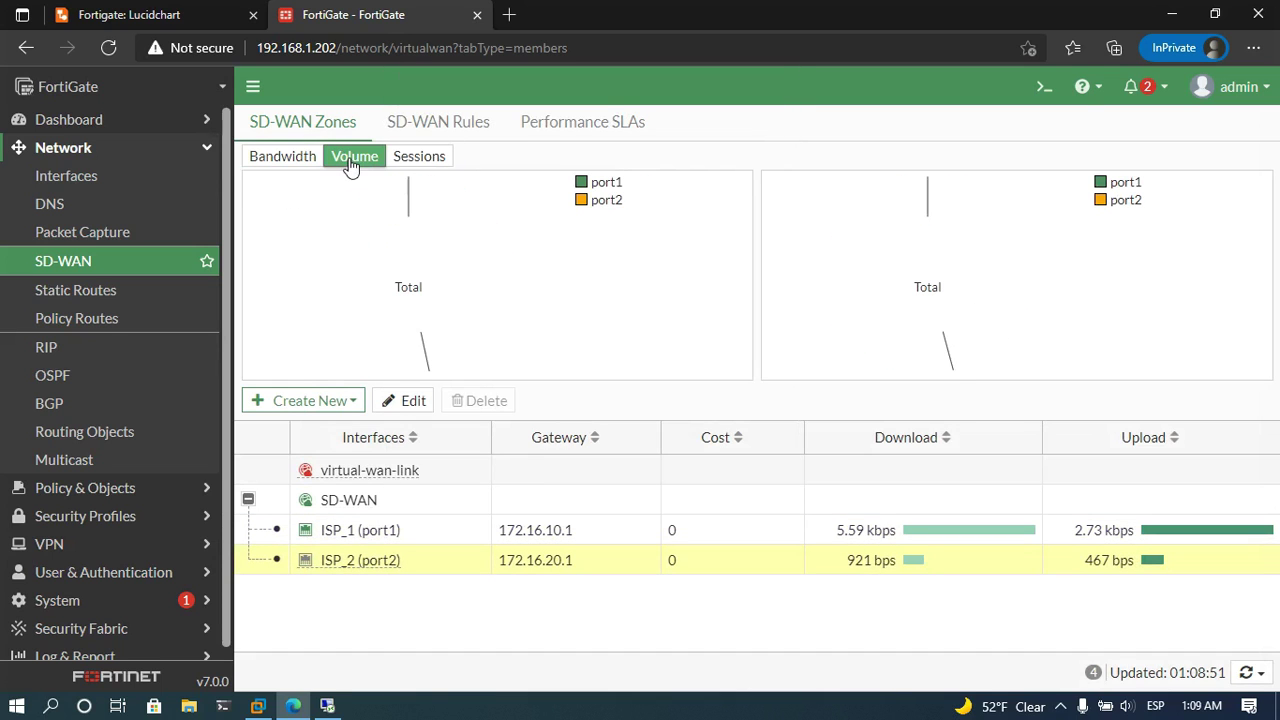
click(421, 160)
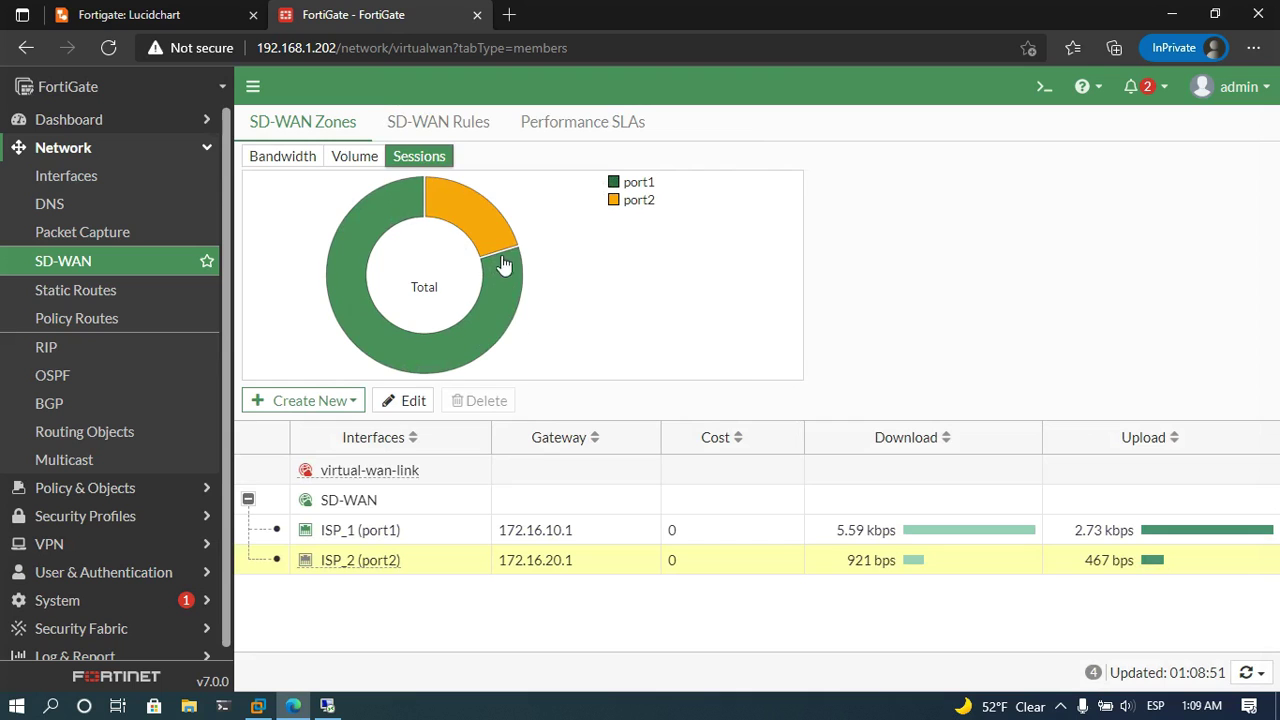
click(445, 127)
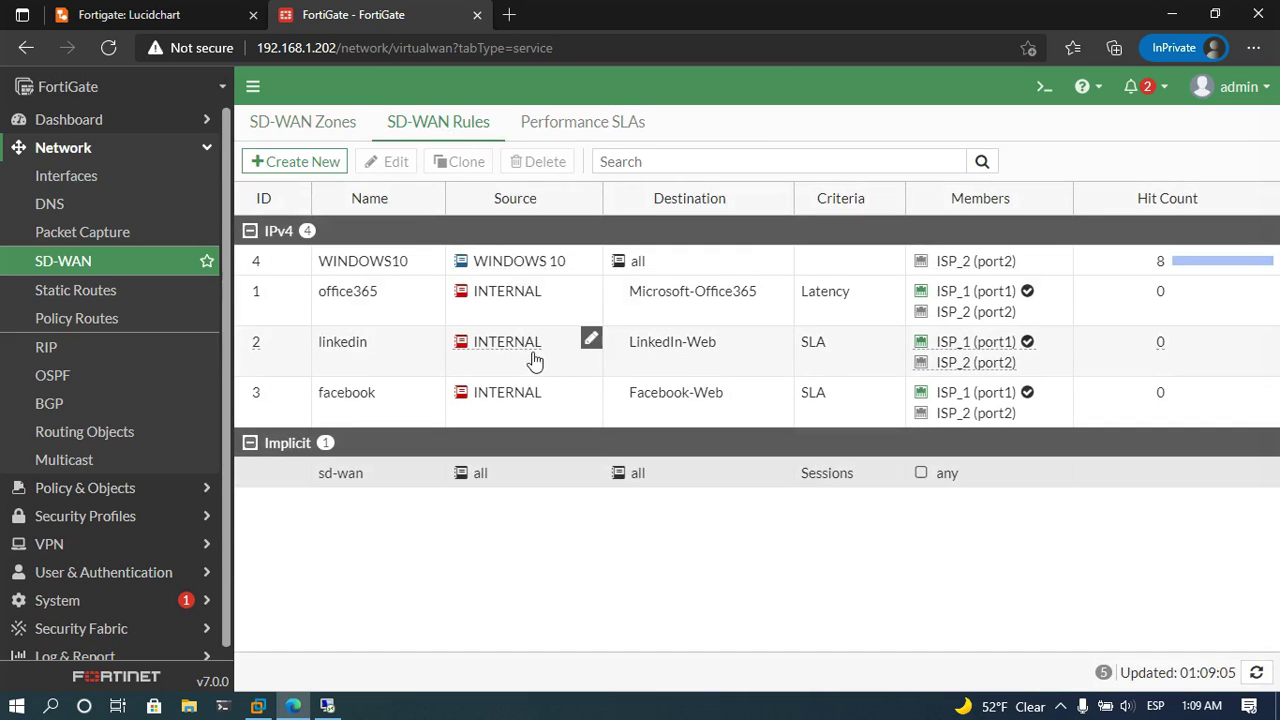
mouse_move(473, 397)
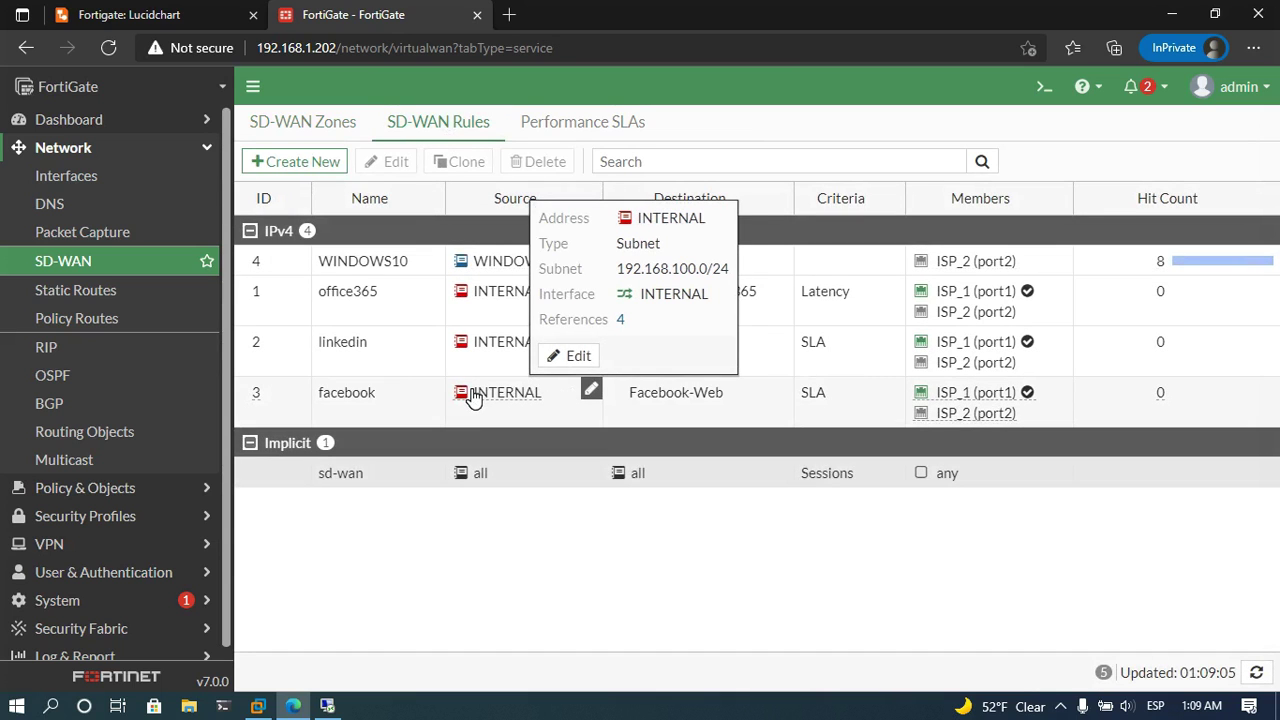